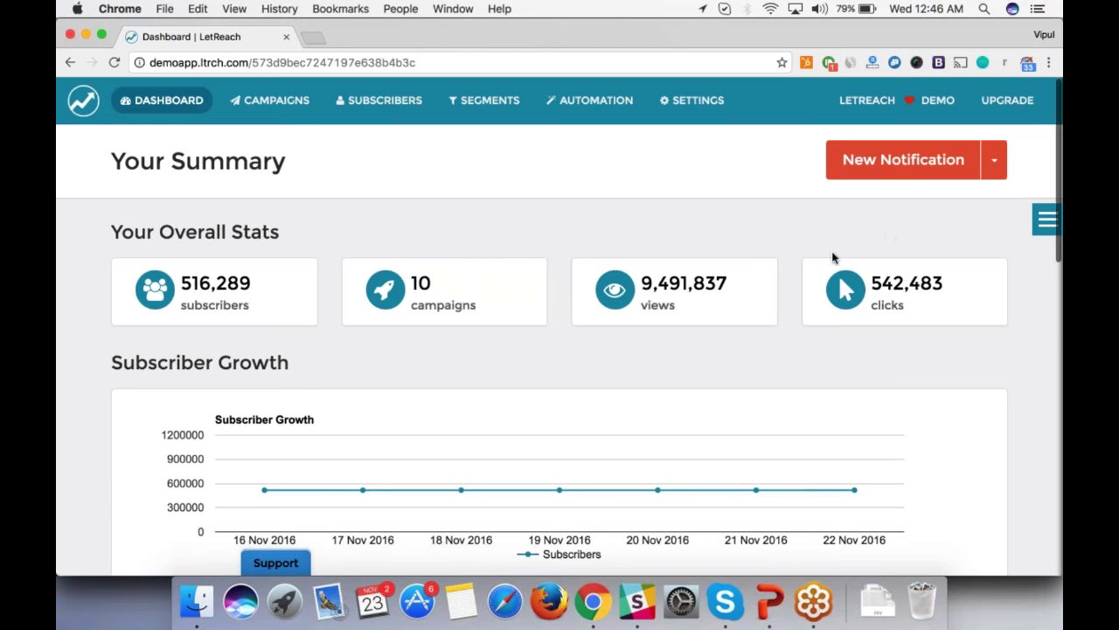
# Review the Subscriber Growth chart and the 90-day average stats for subscribers, notification views and notification clicks.
pyautogui.scroll(-1, 656, 332)
pyautogui.scroll(-5, 656, 331)
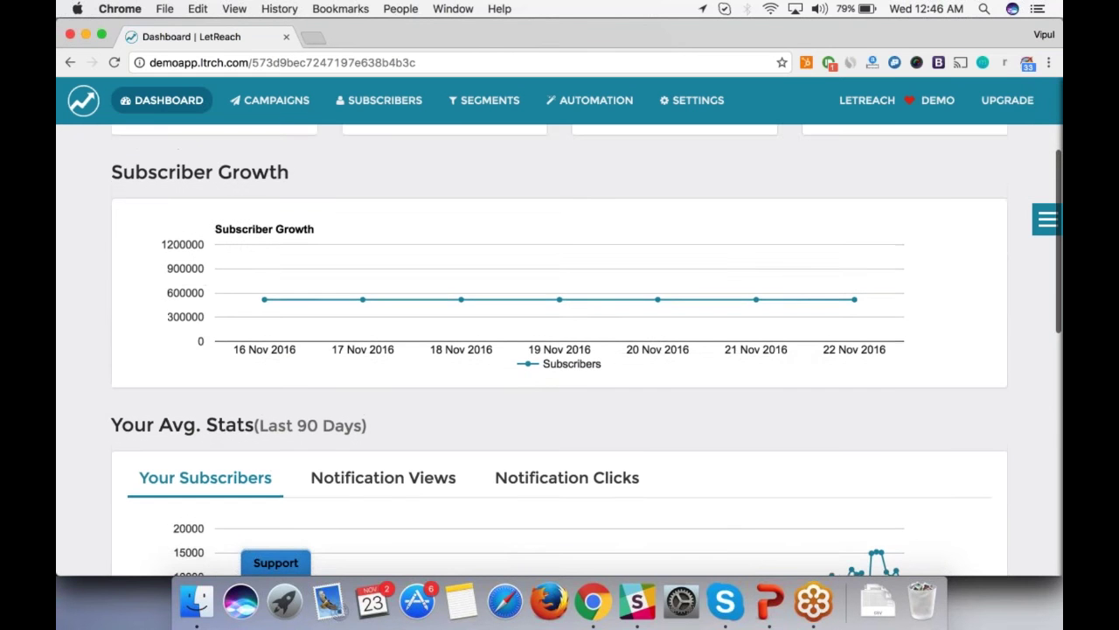
pyautogui.scroll(1, 162, 245)
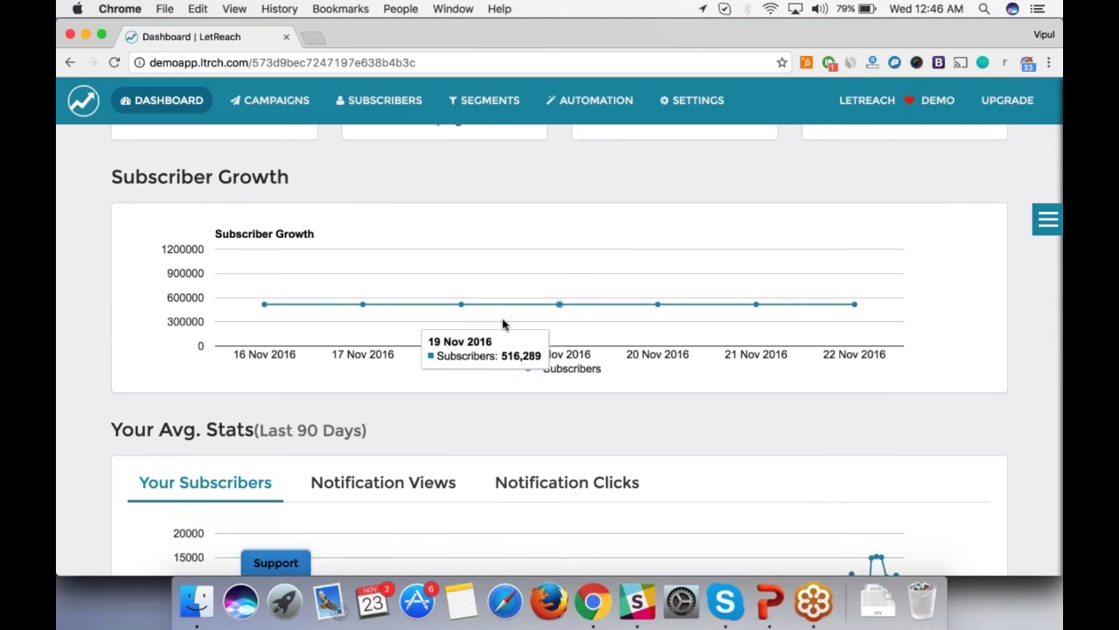
pyautogui.scroll(-5, 276, 341)
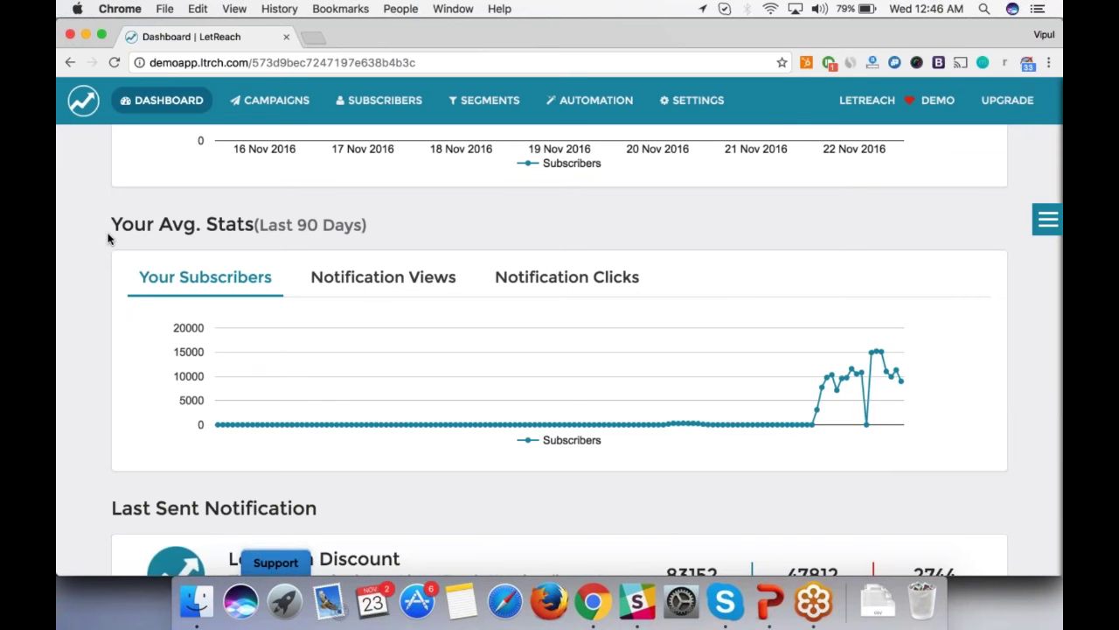
pyautogui.click(381, 281)
pyautogui.click(569, 277)
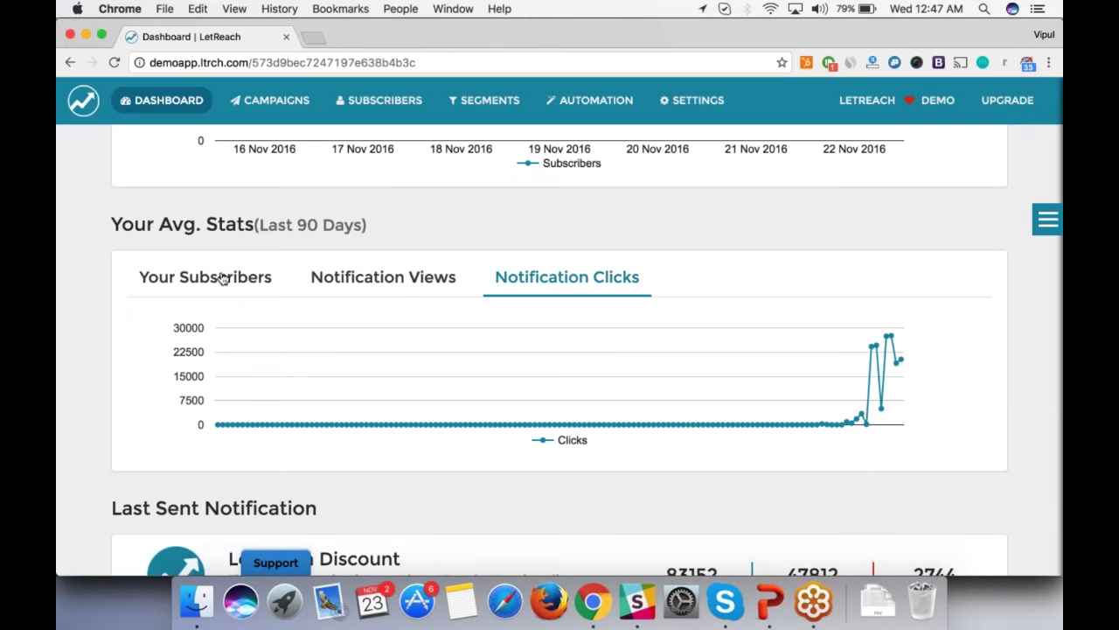
pyautogui.click(195, 286)
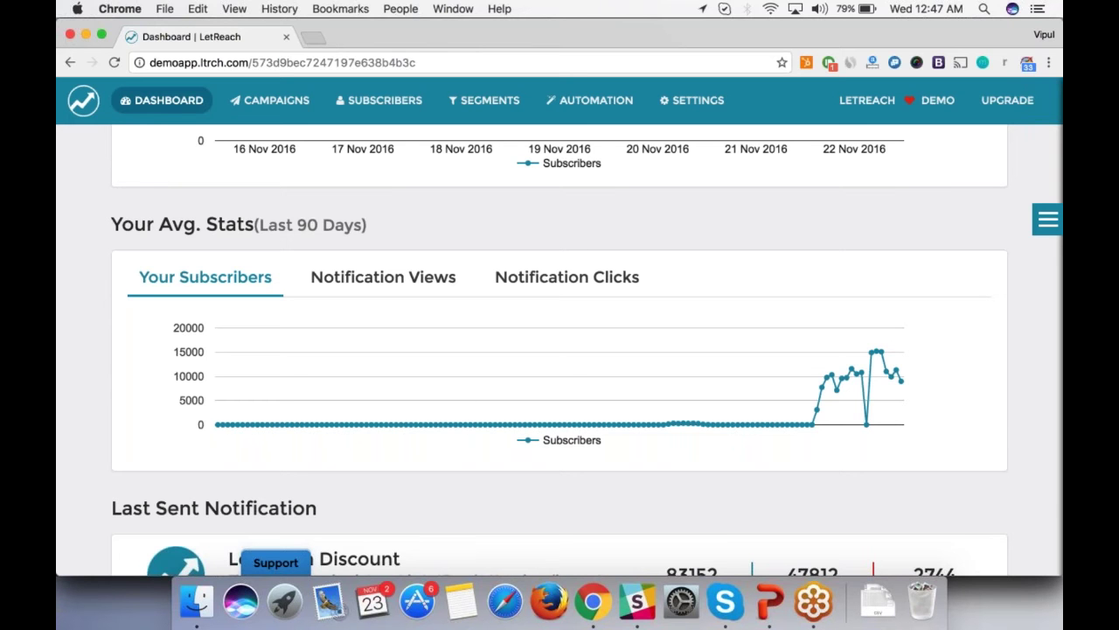
pyautogui.click(383, 285)
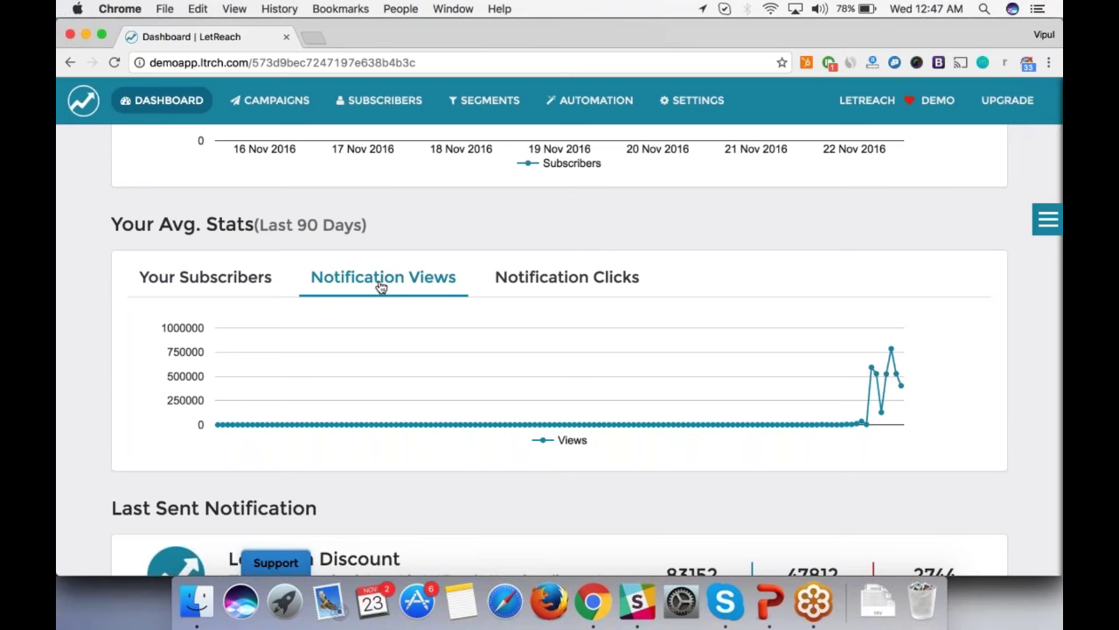
# Examine the last sent notification's pushed, viewed and clicked figures and the table of last few campaigns on the dashboard.
pyautogui.scroll(-5, 340, 317)
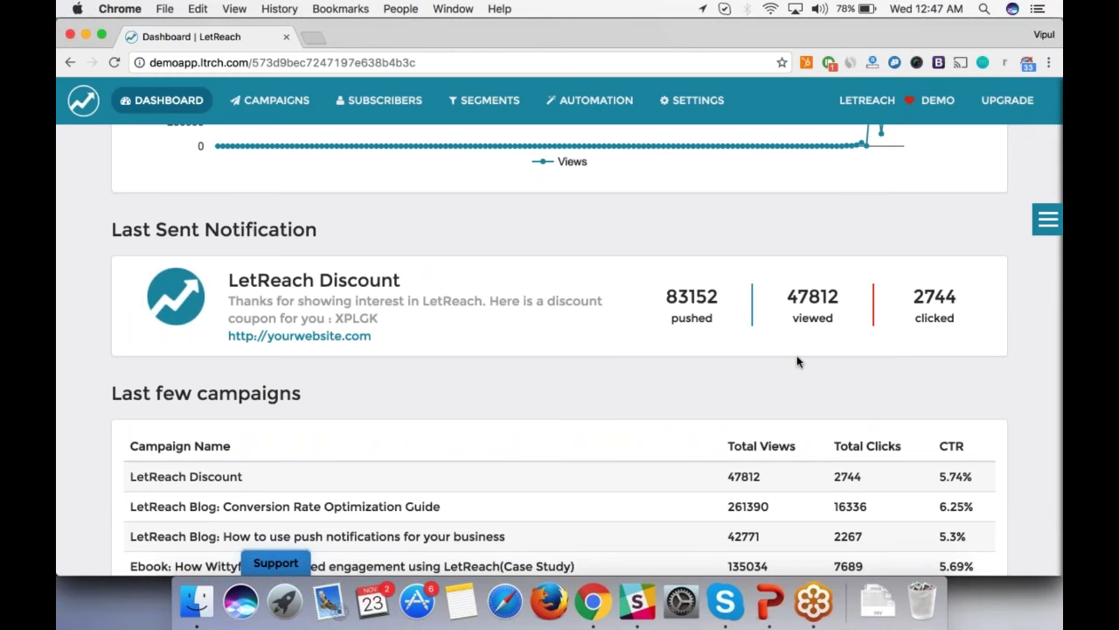
pyautogui.moveTo(705, 318)
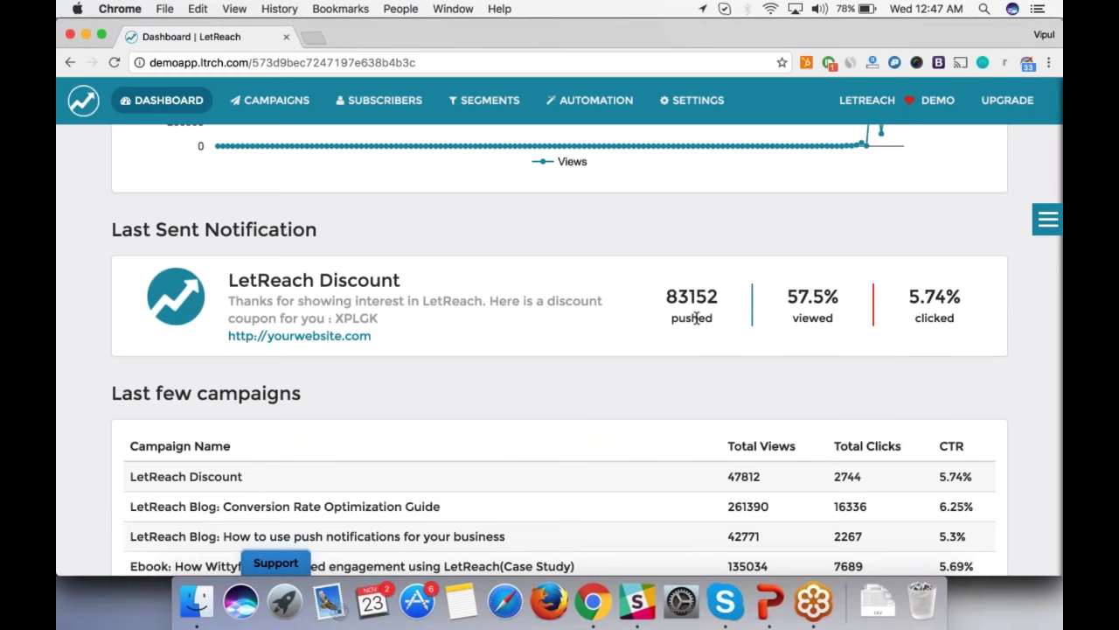
pyautogui.scroll(-4, 696, 320)
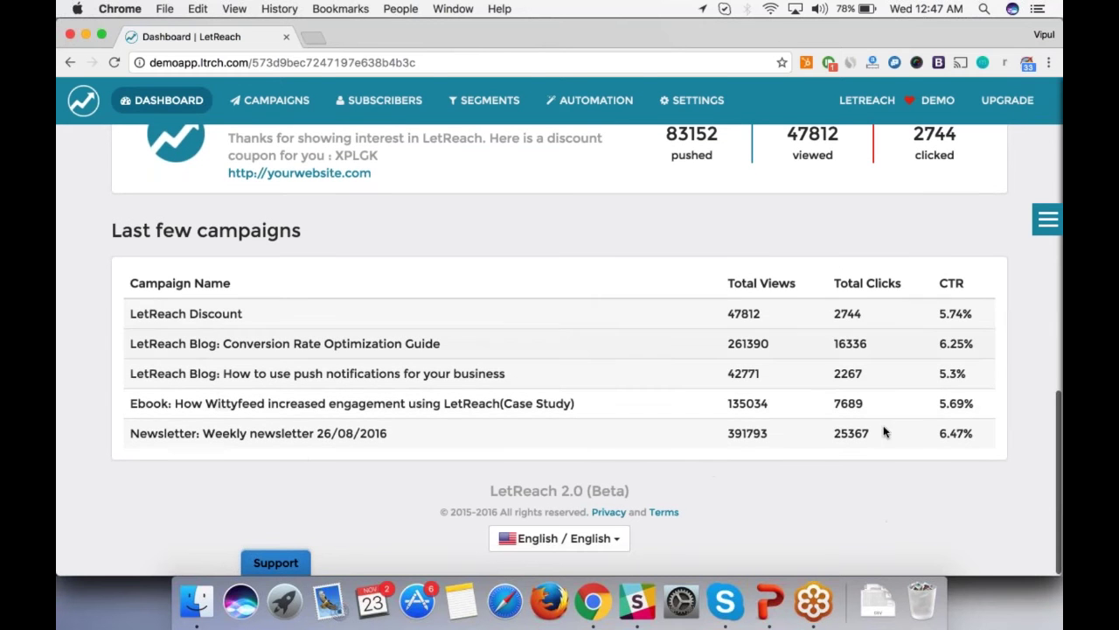
pyautogui.scroll(15, 710, 80)
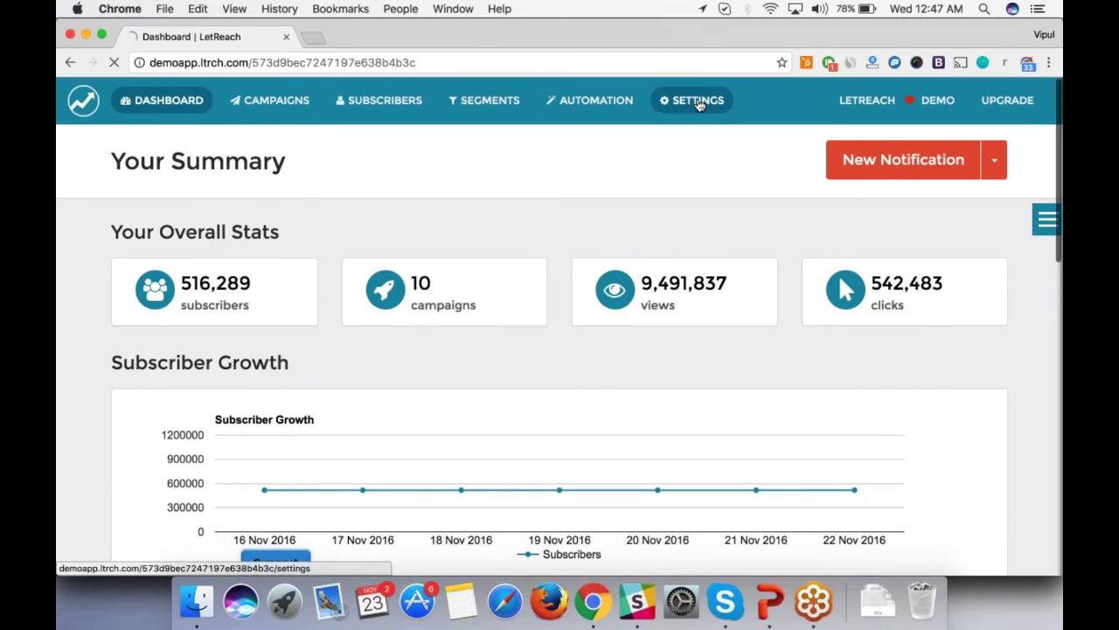
# Open the site settings and review the general fields for site name, site URL, API credentials and logo.
pyautogui.click(699, 102)
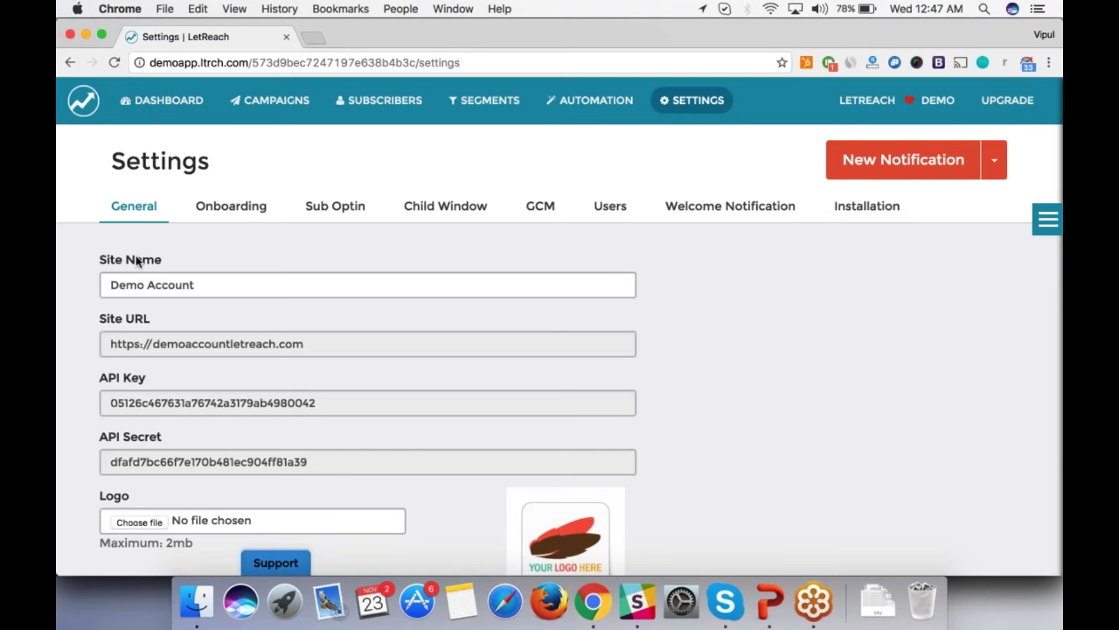
pyautogui.scroll(-1, 136, 259)
pyautogui.scroll(-1, 138, 261)
pyautogui.scroll(1, 137, 262)
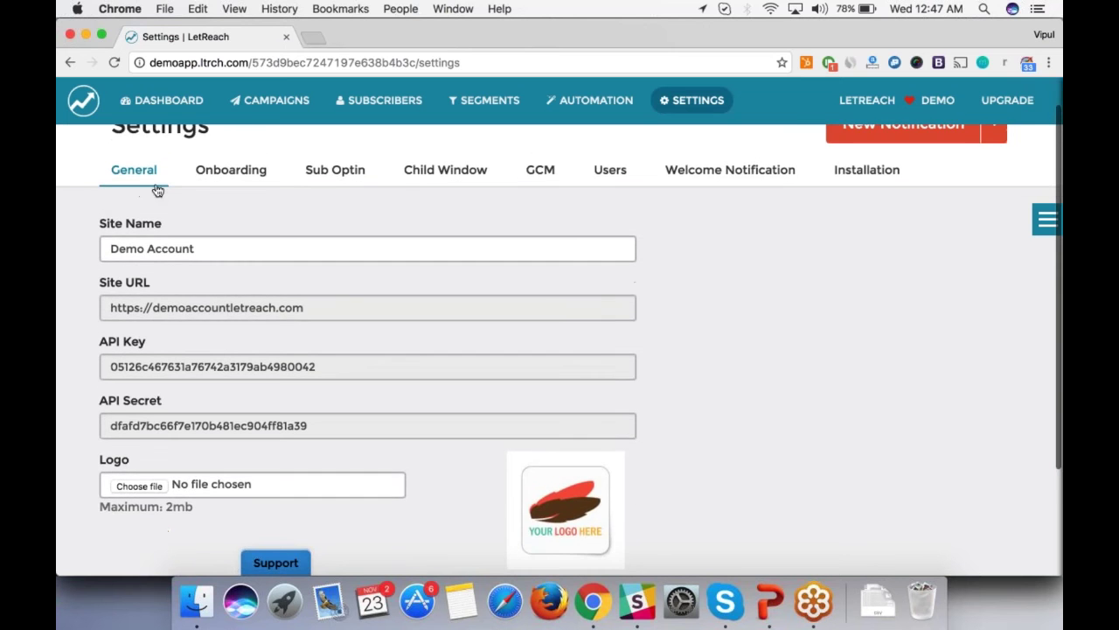
pyautogui.scroll(-1, 143, 230)
pyautogui.scroll(1, 142, 230)
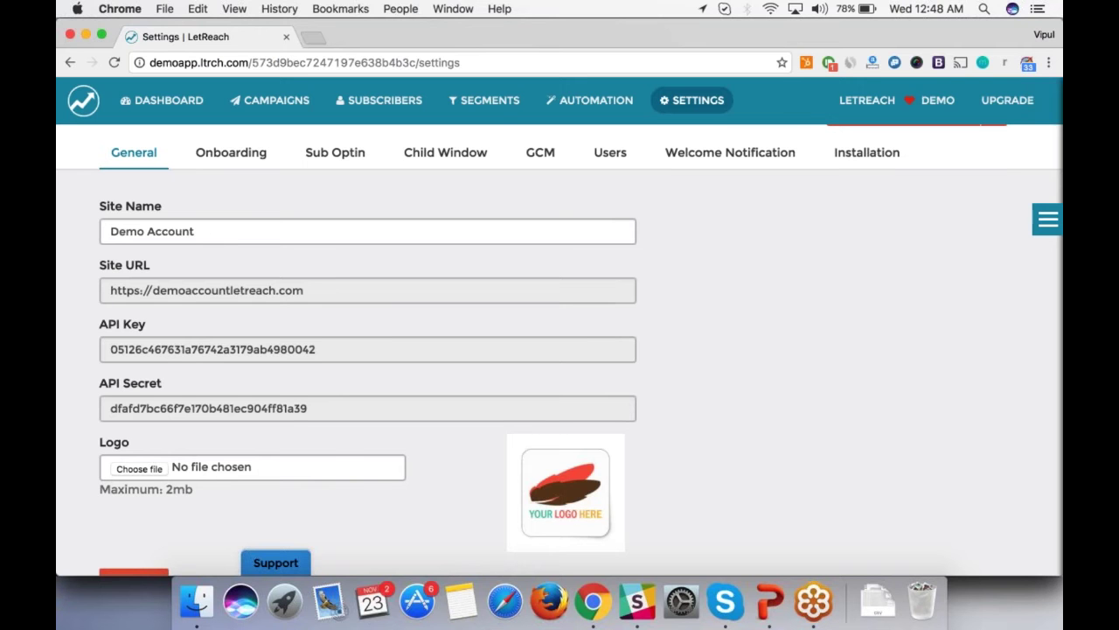
pyautogui.click(369, 296)
pyautogui.scroll(-3, 309, 337)
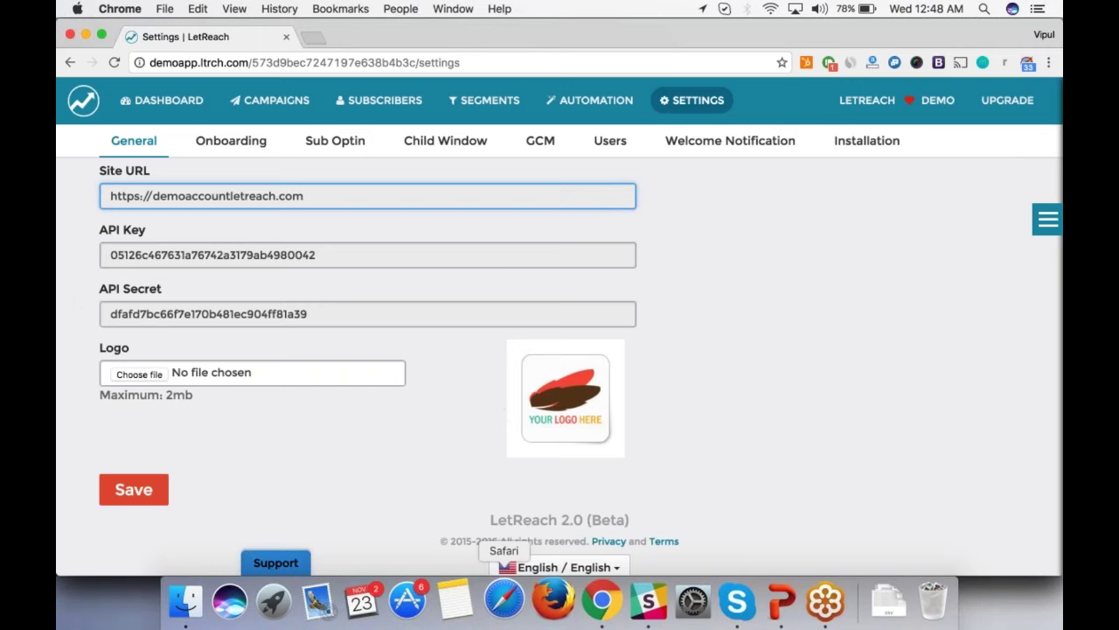
pyautogui.scroll(2, 172, 474)
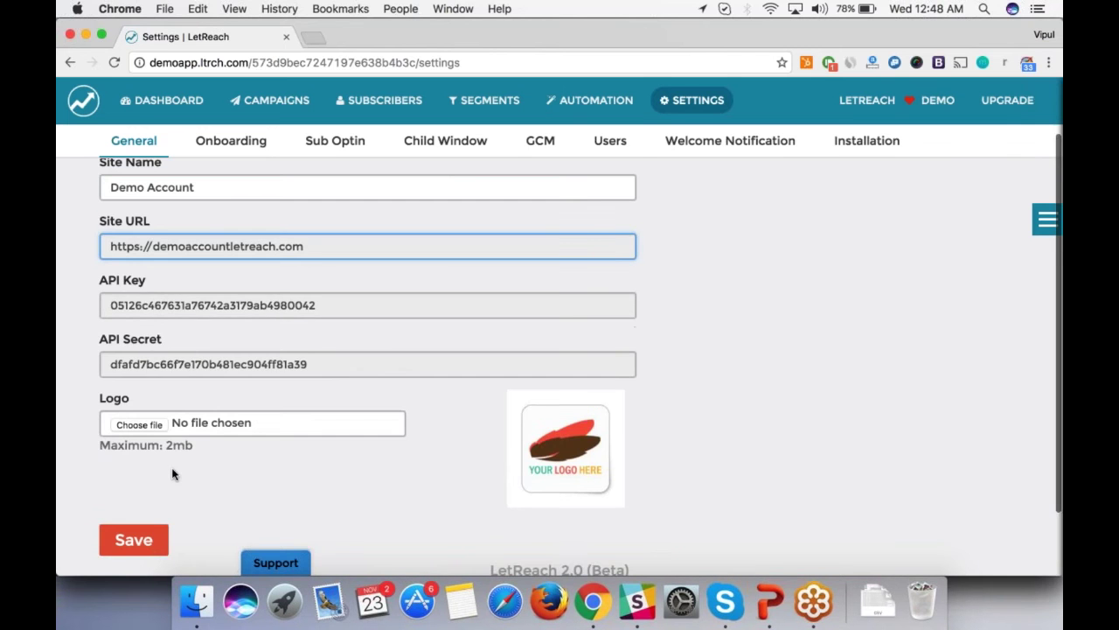
pyautogui.scroll(3, 172, 474)
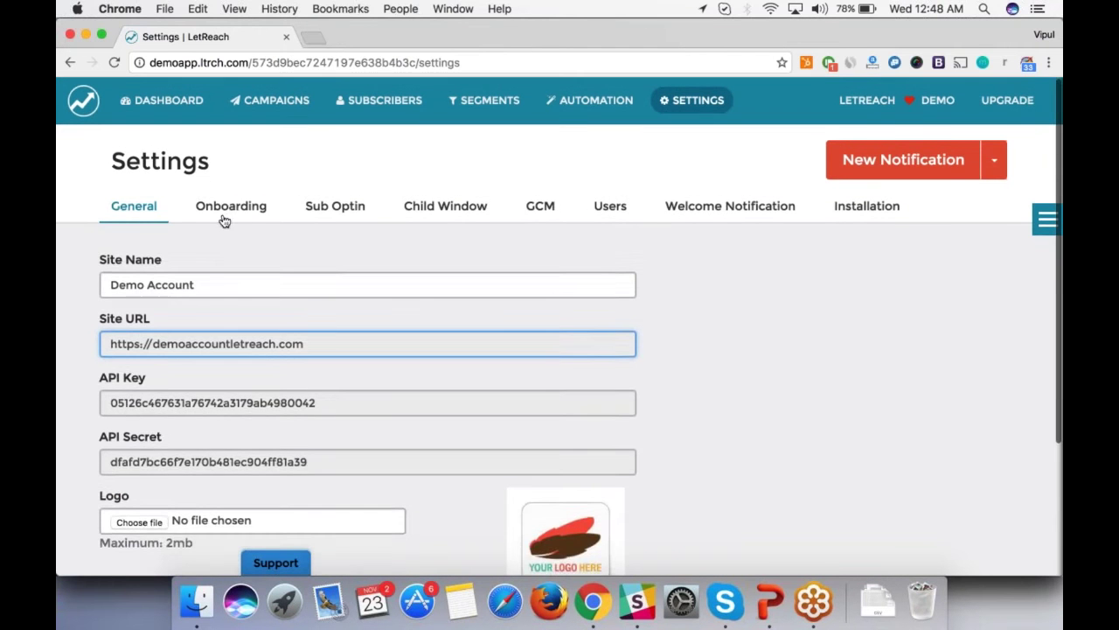
# Open the Onboarding settings and examine the available opt-in styles, from Side Scroll to Native style optin for Non-SSL.
pyautogui.click(224, 215)
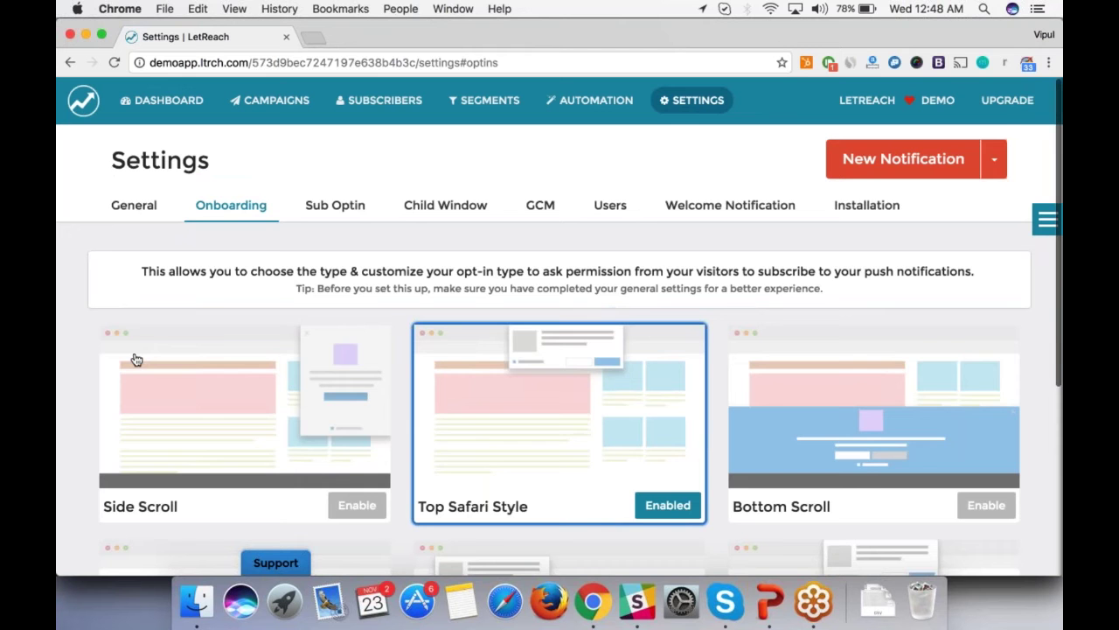
pyautogui.scroll(-1, 136, 360)
pyautogui.scroll(1, 136, 359)
pyautogui.scroll(-3, 135, 359)
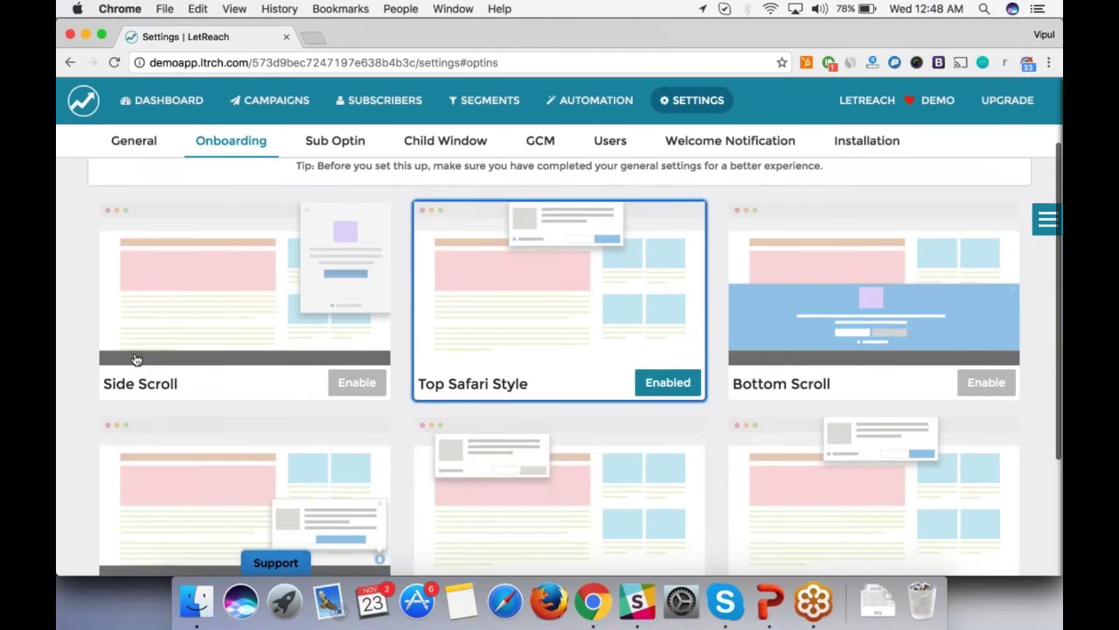
pyautogui.scroll(1, 136, 359)
pyautogui.scroll(-5, 135, 359)
pyautogui.scroll(3, 135, 359)
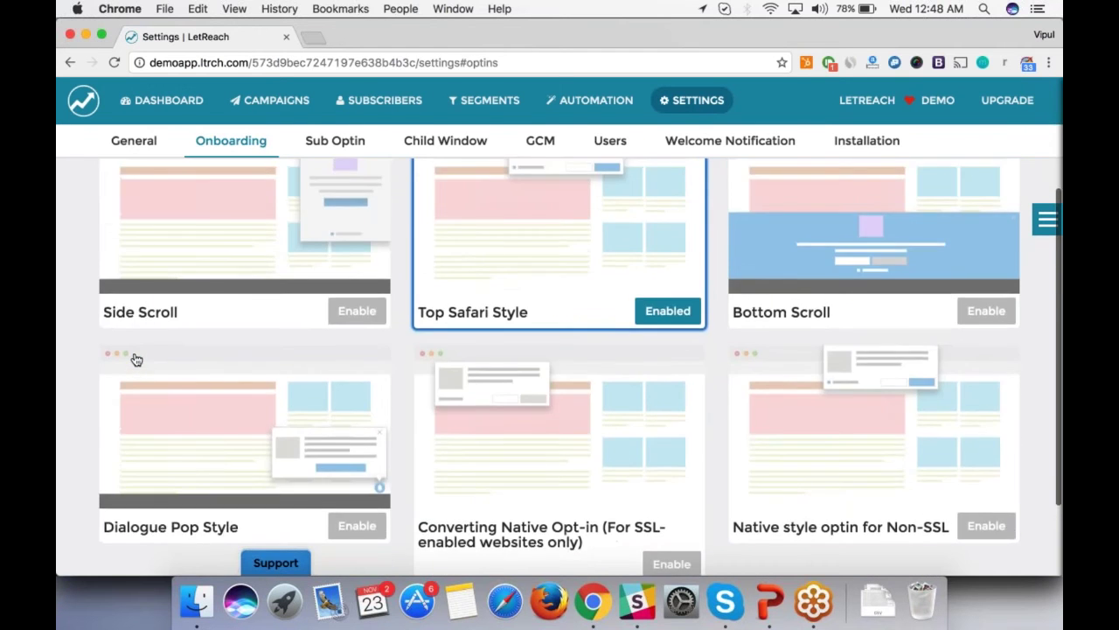
pyautogui.scroll(1, 136, 359)
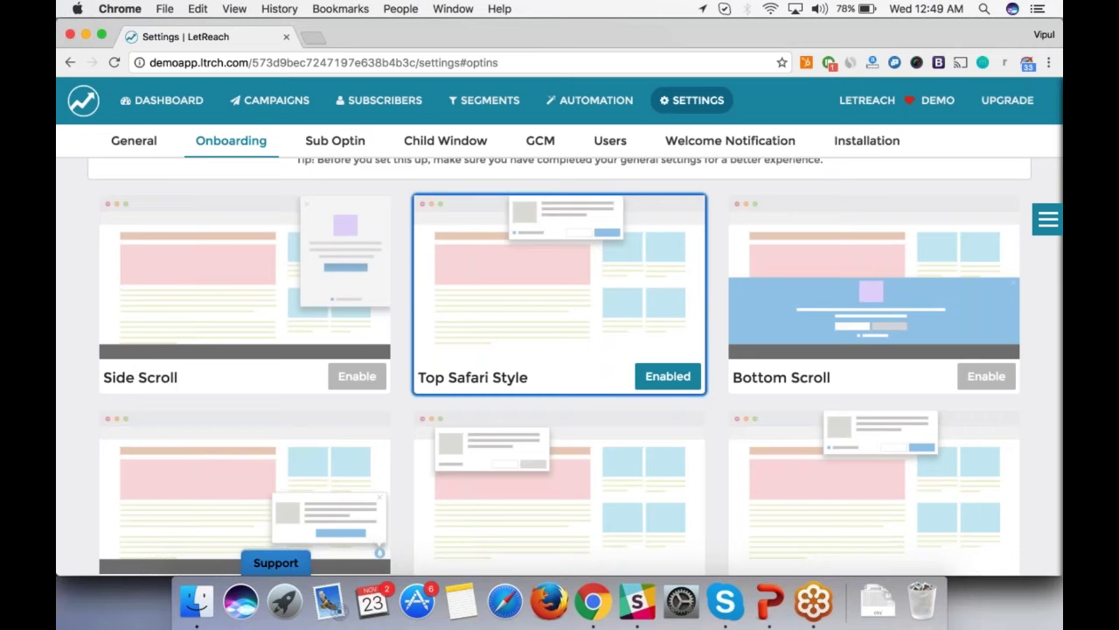
pyautogui.scroll(1, 58, 318)
pyautogui.scroll(-3, 58, 318)
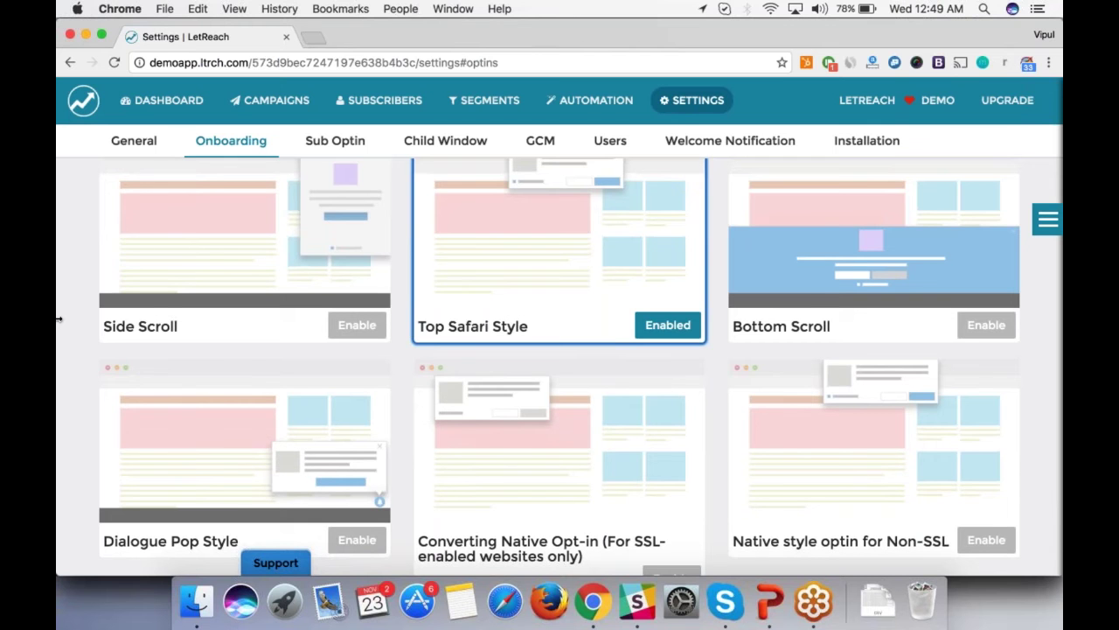
pyautogui.scroll(1, 58, 318)
pyautogui.scroll(1, 58, 319)
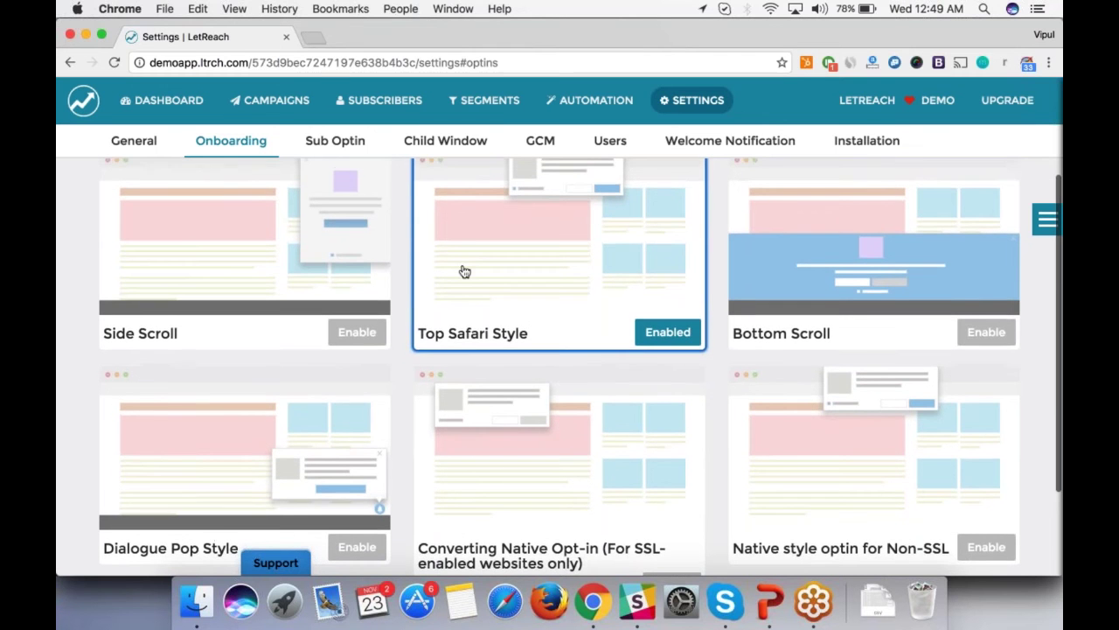
# Open the customization settings of the Top Safari Style opt-in.
pyautogui.click(464, 272)
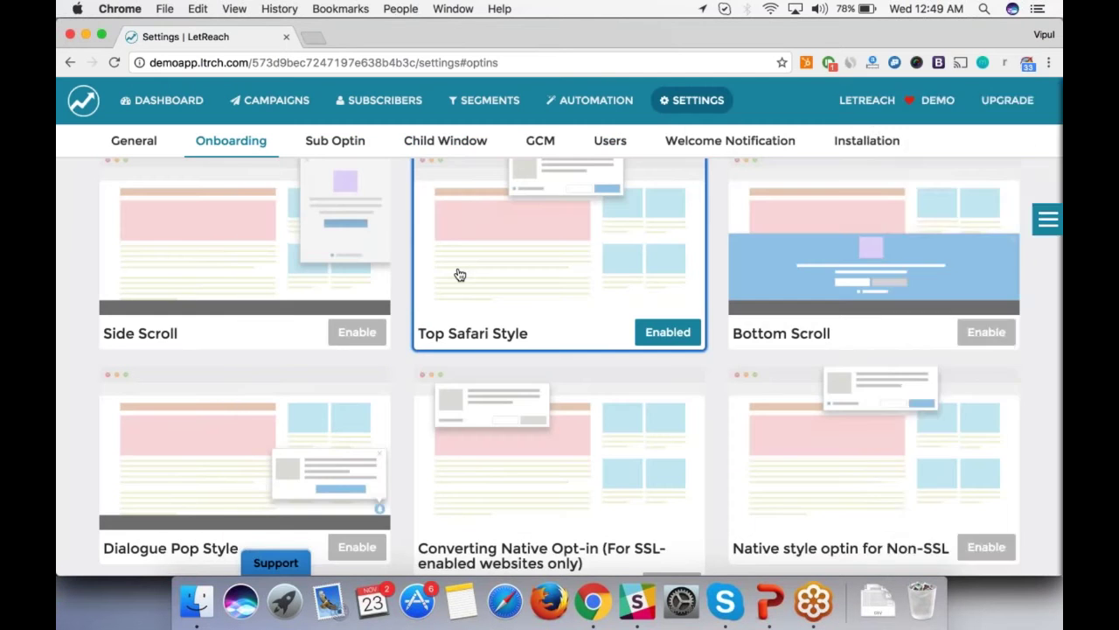
pyautogui.click(457, 274)
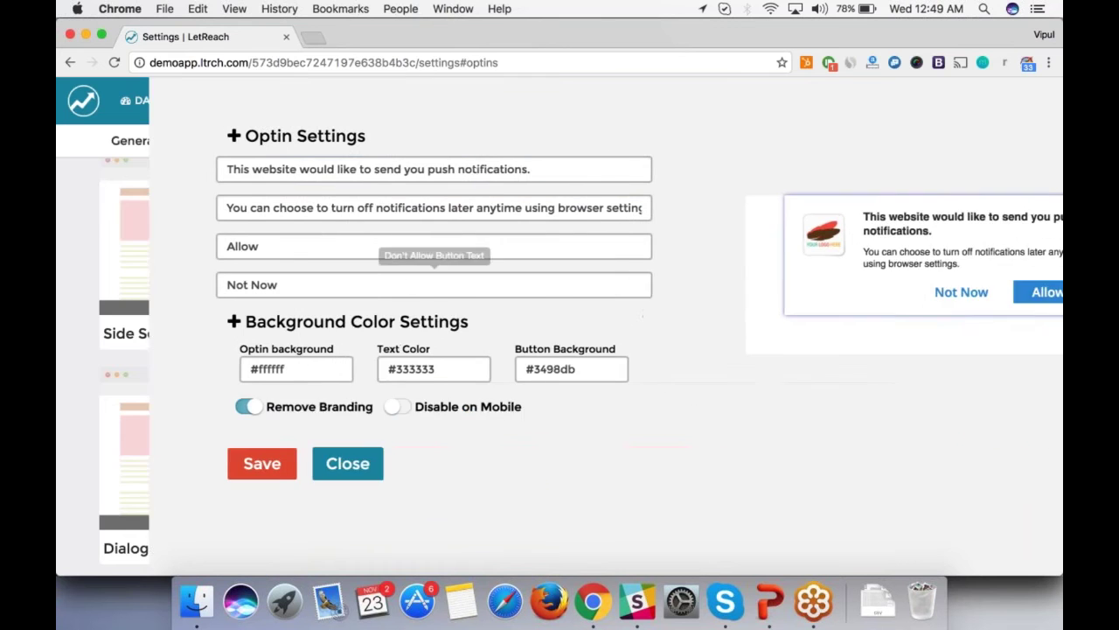
# Remove the word "This" from the start of the opt-in title text and enter it again.
pyautogui.click(159, 169)
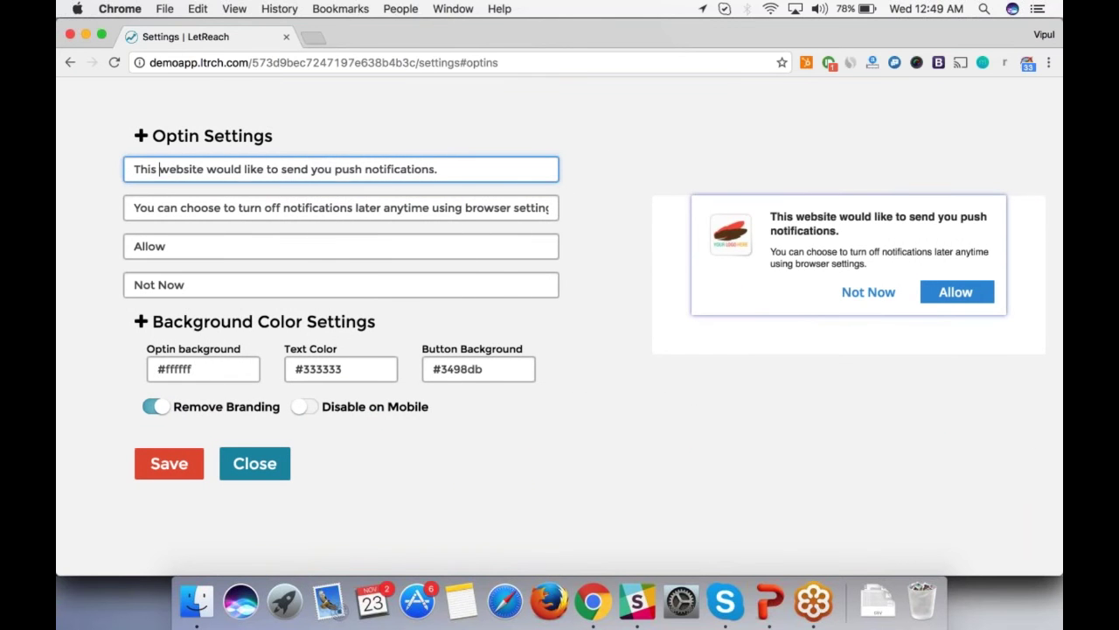
pyautogui.press('BackSpace')
pyautogui.press('BackSpace')
pyautogui.press('BackSpace')
pyautogui.press('BackSpace')
pyautogui.press('BackSpace')
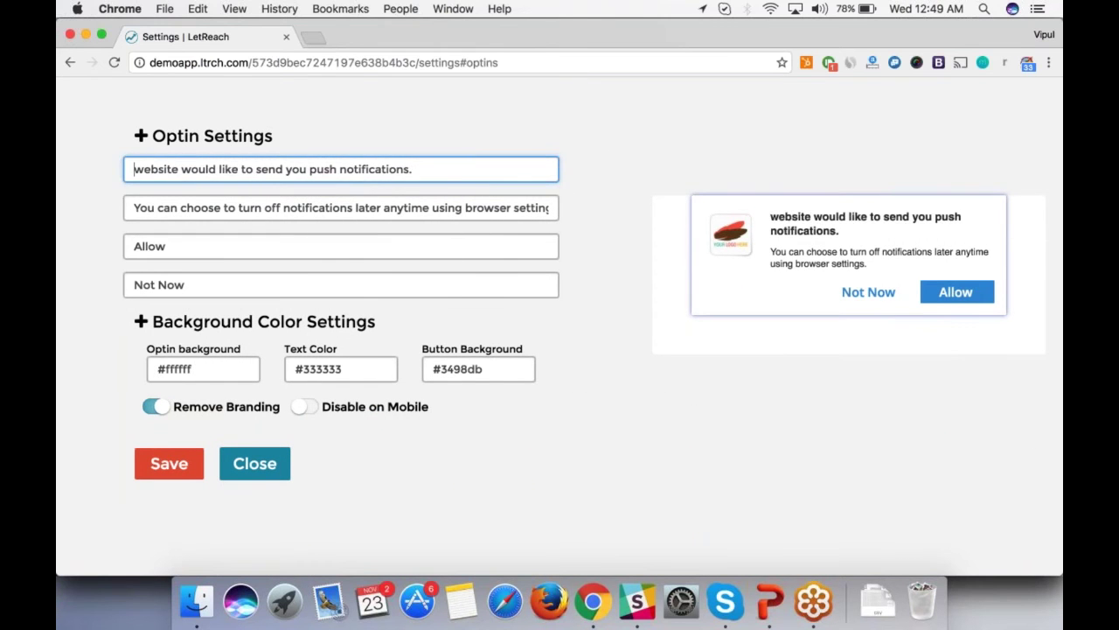
pyautogui.write('This')
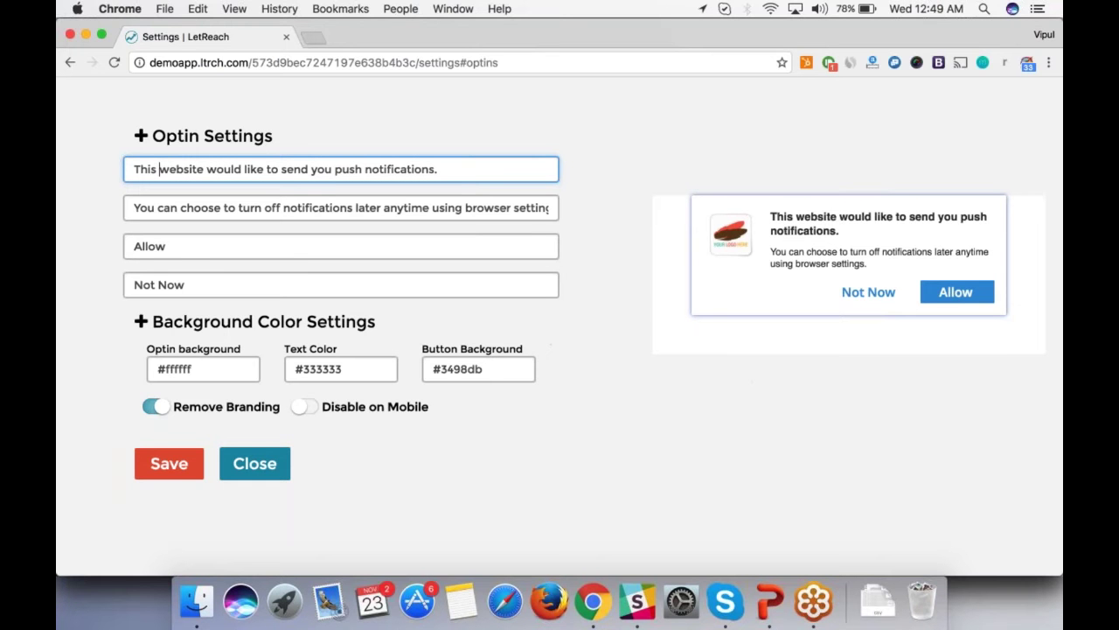
# Set the opt-in's button background colour to #1995ad, save the opt-in settings and close them.
pyautogui.click(194, 368)
pyautogui.press('Tab')
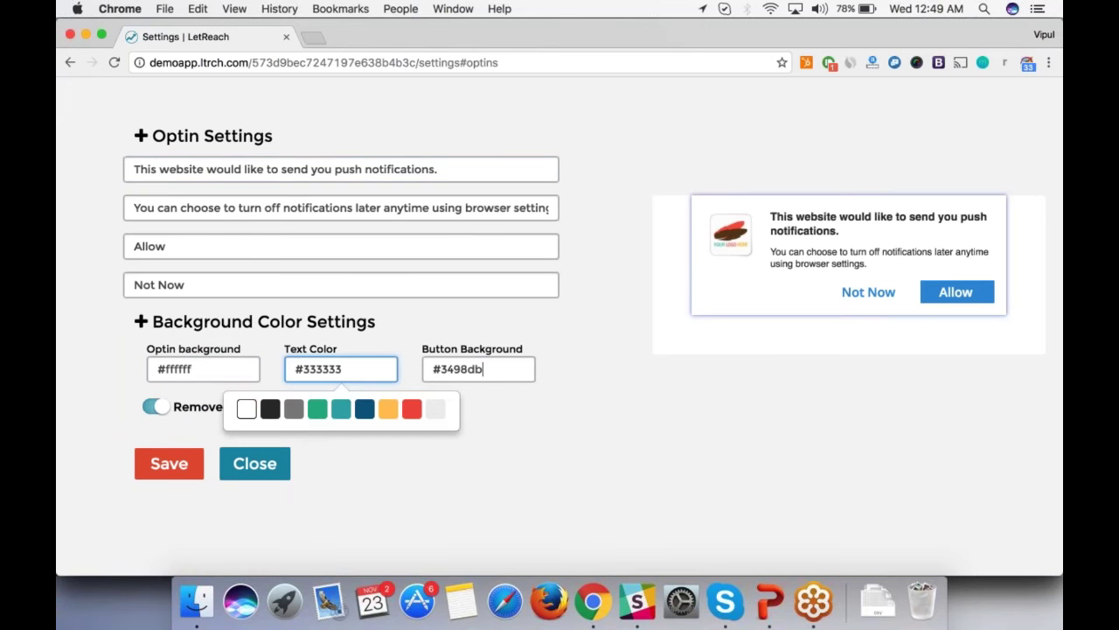
pyautogui.press('Tab')
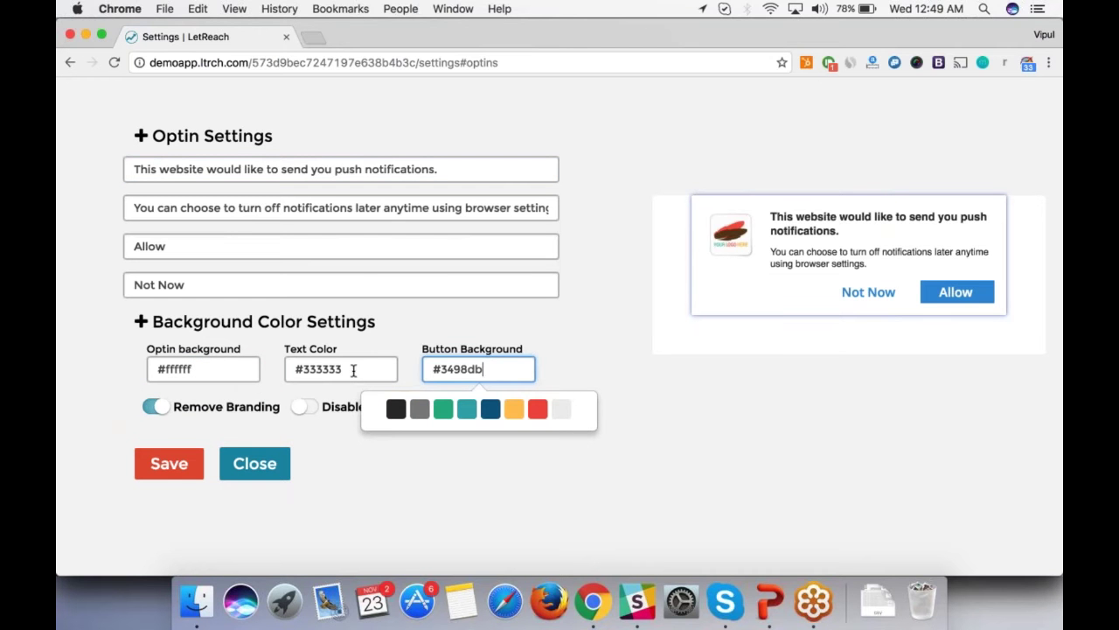
pyautogui.press('super+a')
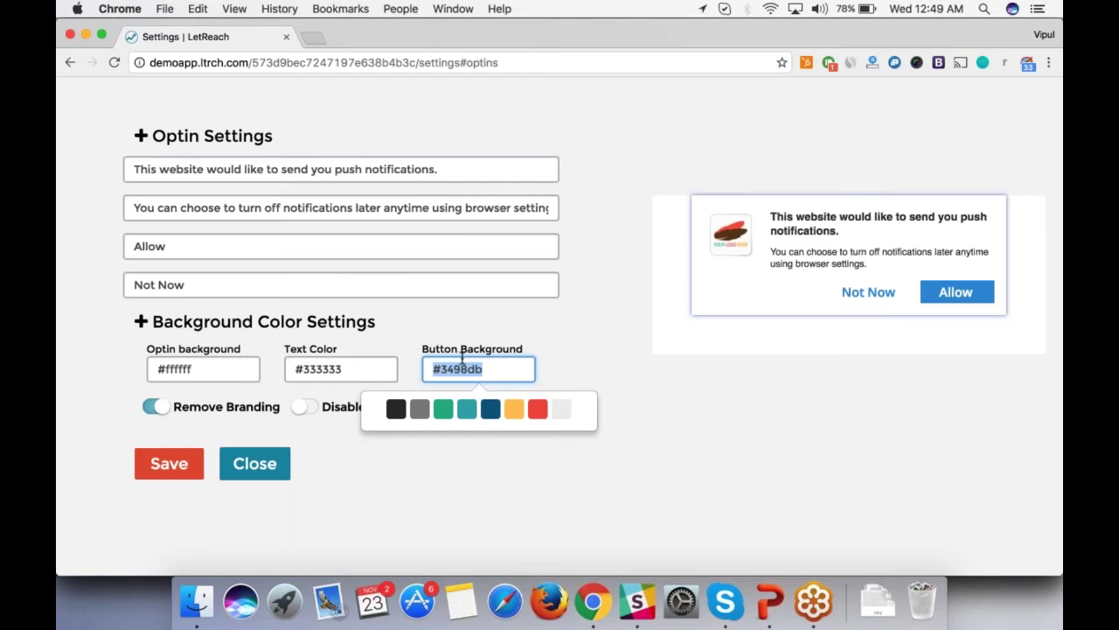
pyautogui.write('#199')
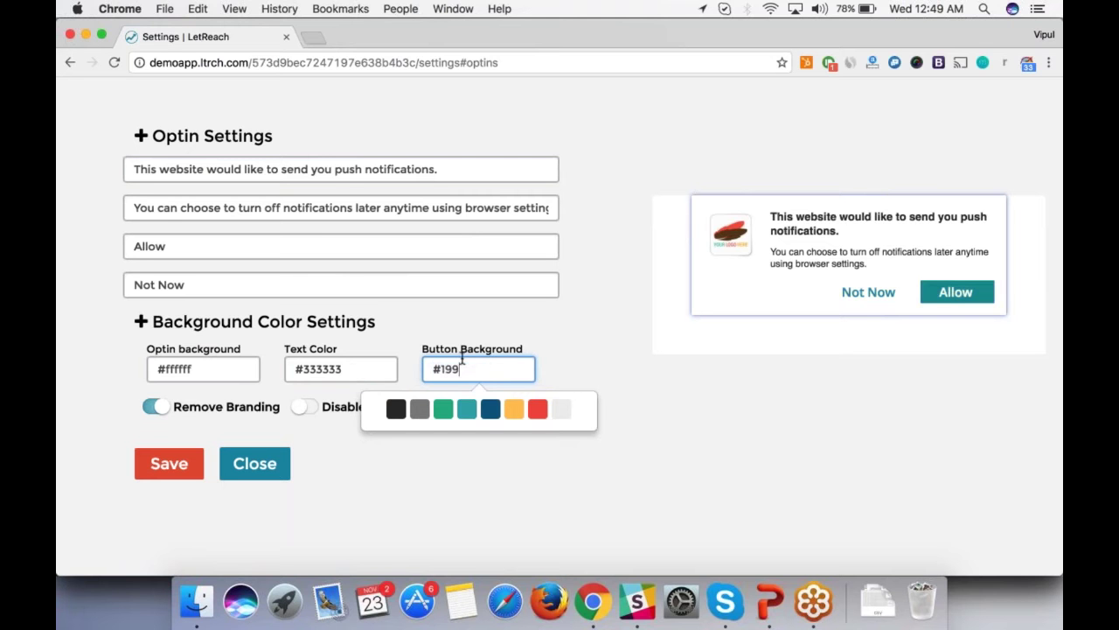
pyautogui.write('5ad')
pyautogui.click(583, 341)
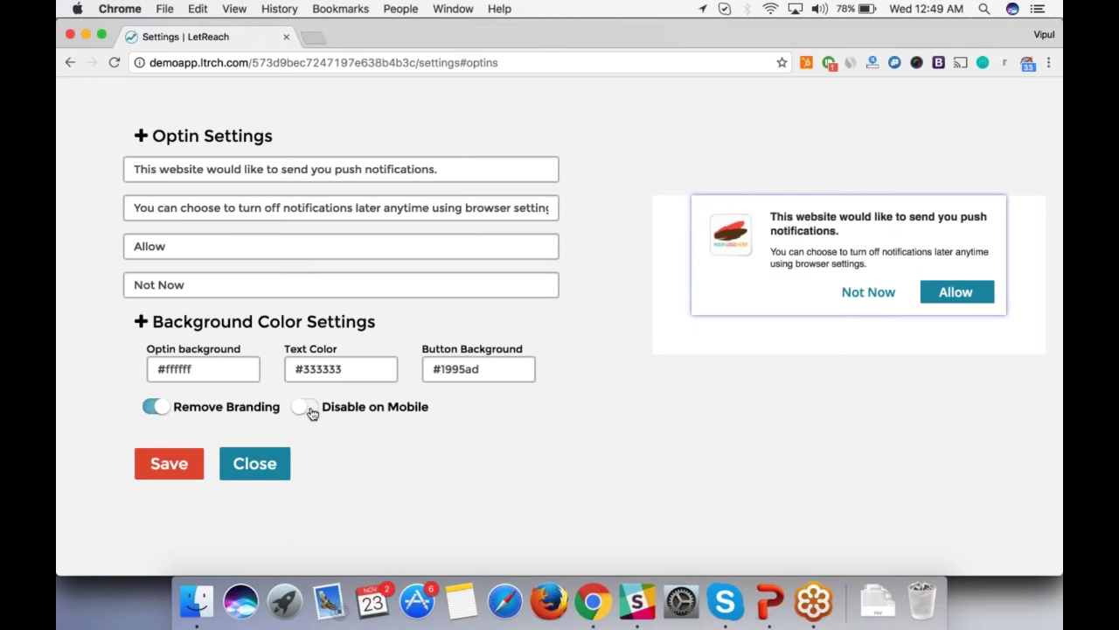
pyautogui.click(175, 462)
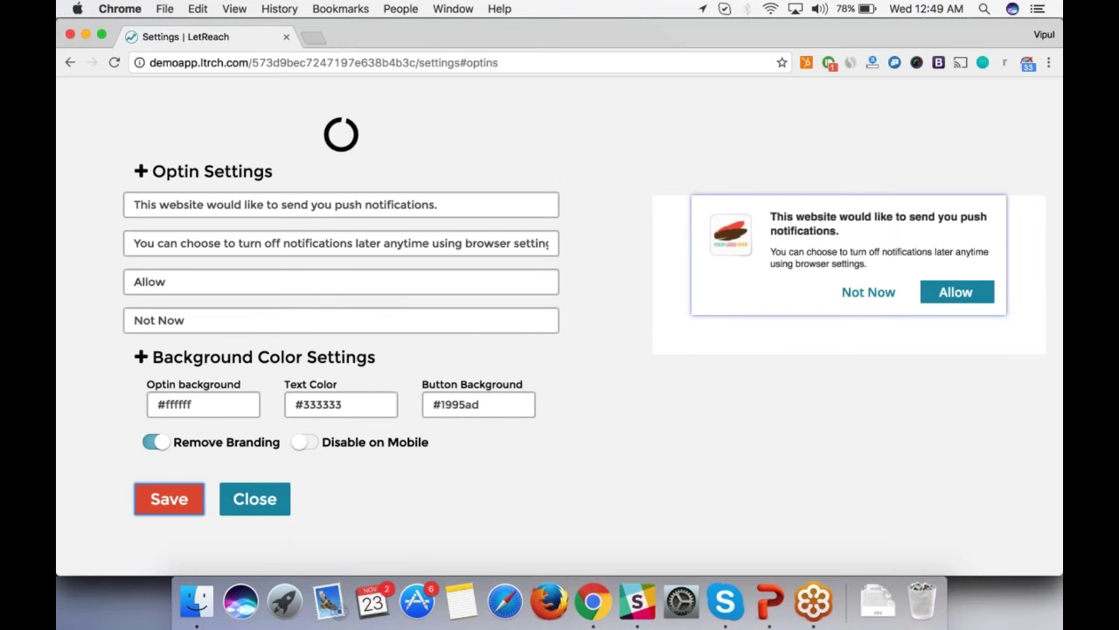
pyautogui.click(254, 499)
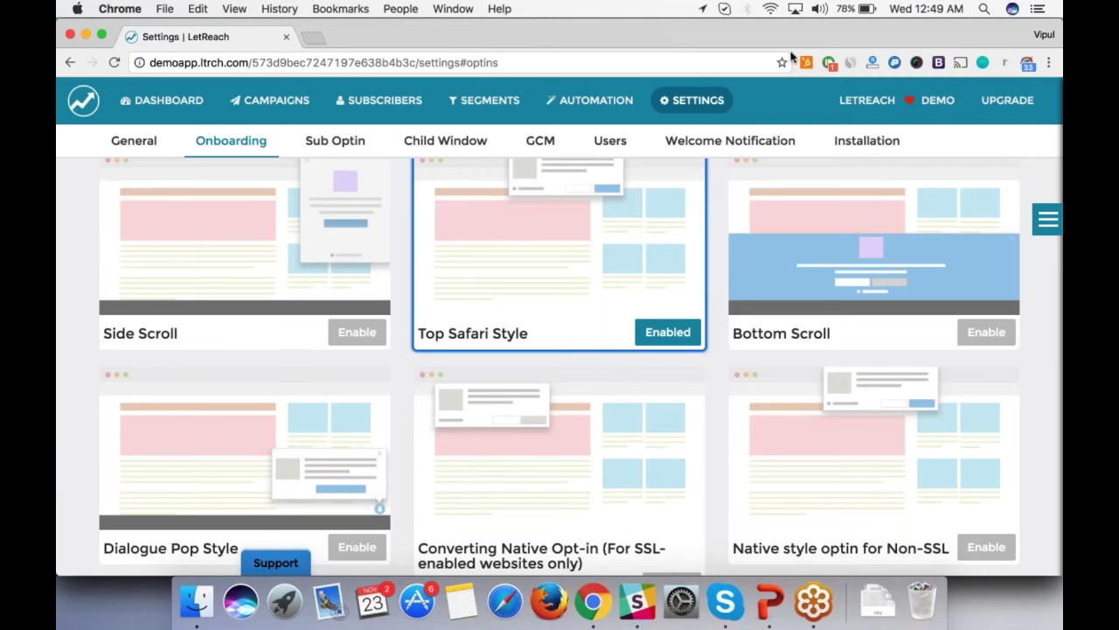
pyautogui.scroll(5, 328, 320)
pyautogui.scroll(-1, 262, 289)
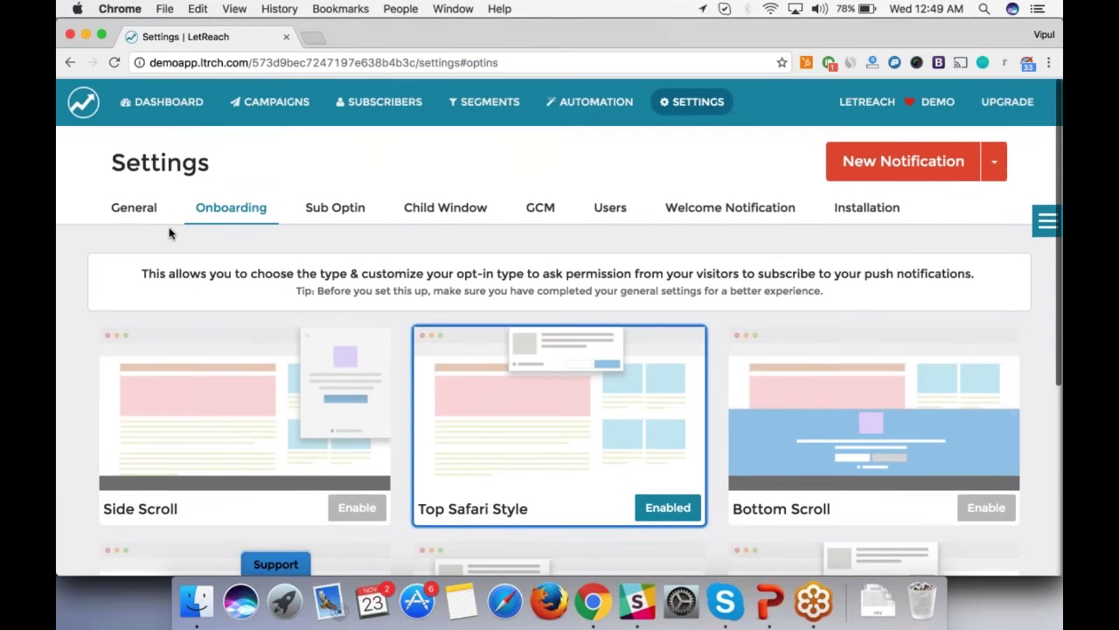
# Open the General settings and examine the site name, site URL, API key, API secret and logo fields.
pyautogui.scroll(-3, 147, 283)
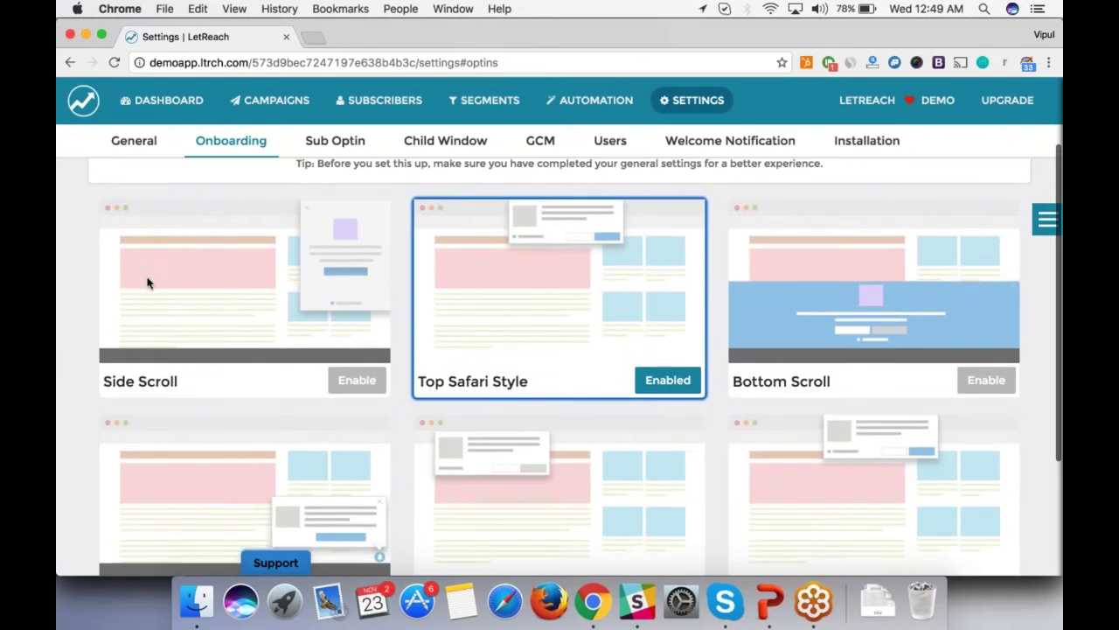
pyautogui.scroll(3, 147, 282)
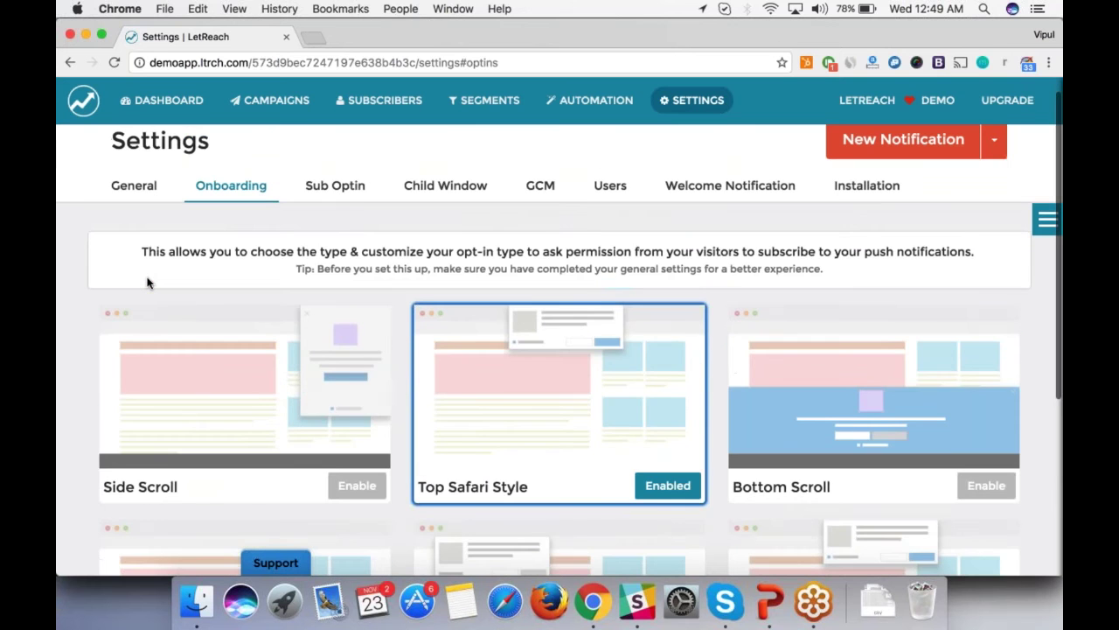
pyautogui.click(131, 189)
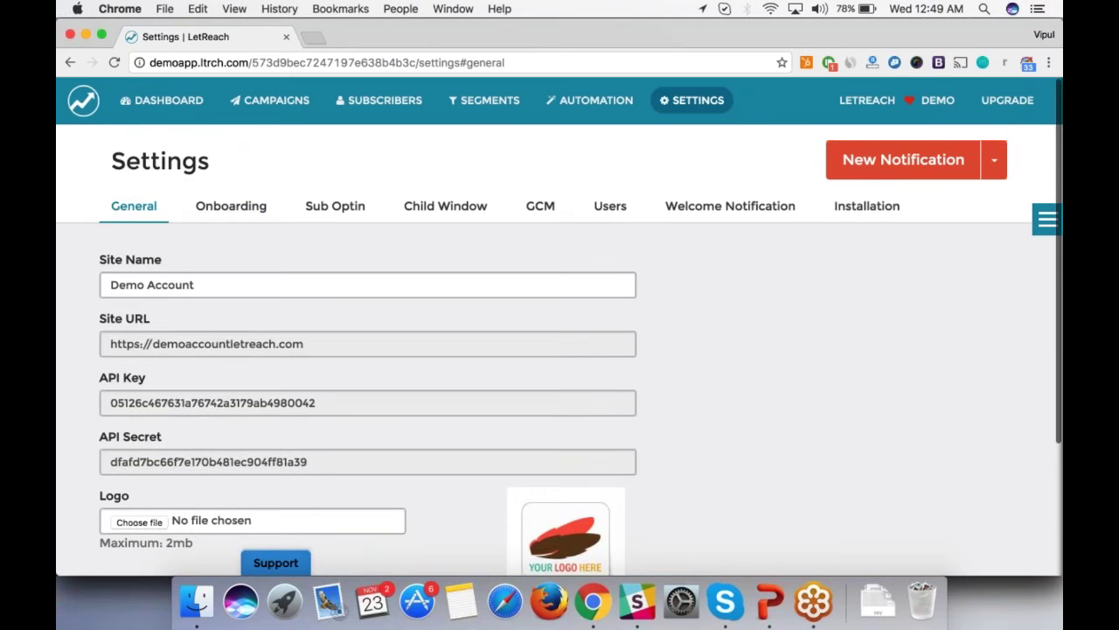
pyautogui.scroll(-3, 80, 222)
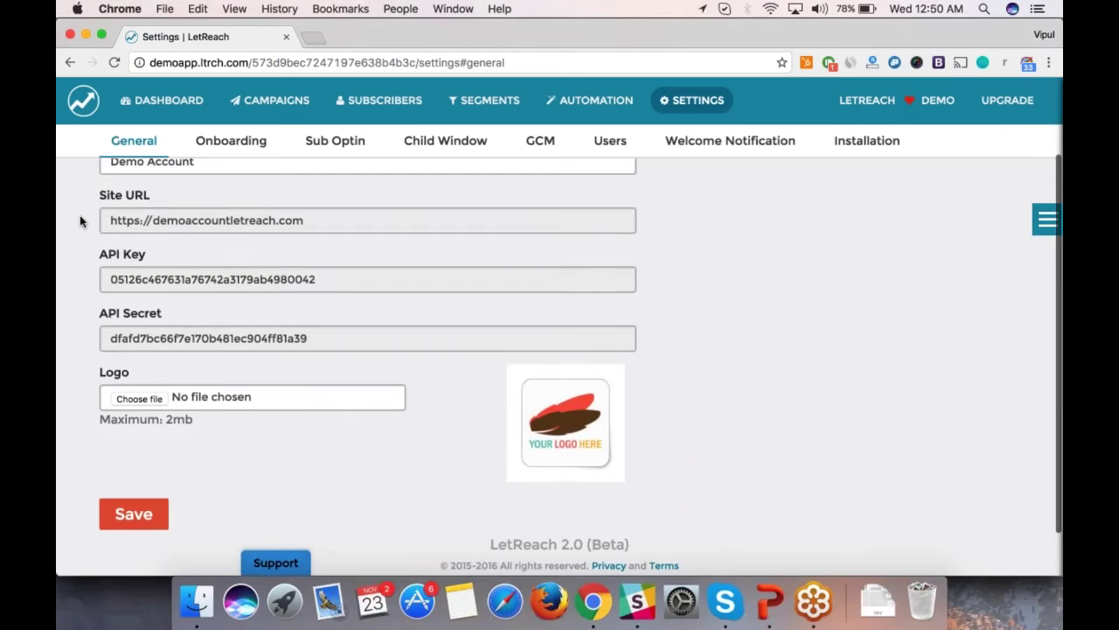
pyautogui.scroll(1, 80, 221)
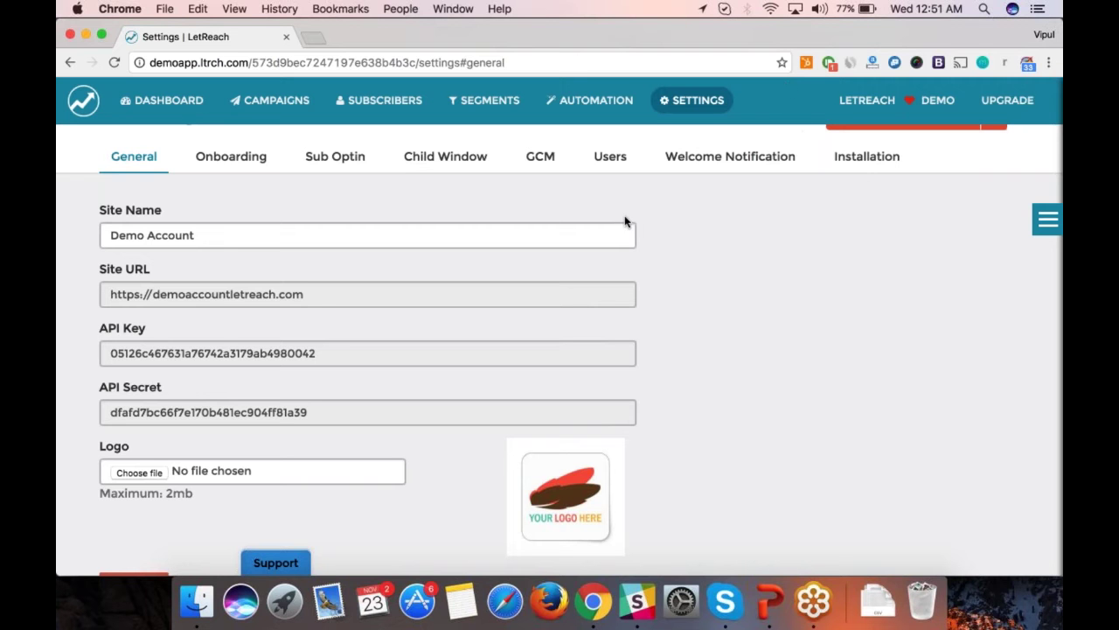
pyautogui.scroll(-3, 445, 425)
pyautogui.scroll(4, 445, 425)
pyautogui.scroll(-2, 445, 425)
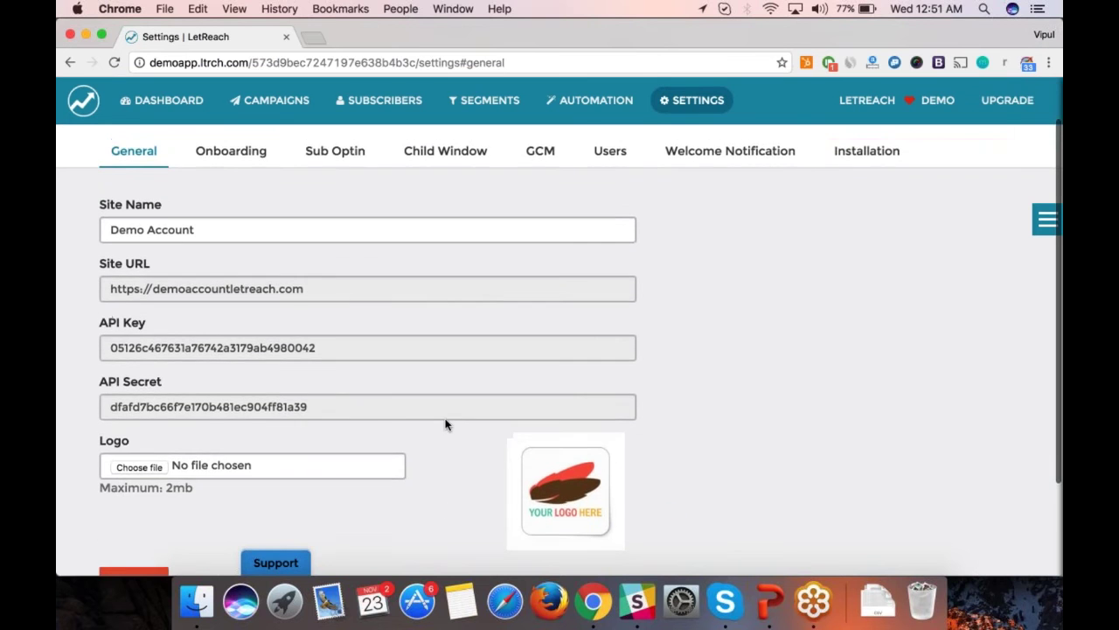
pyautogui.scroll(2, 446, 425)
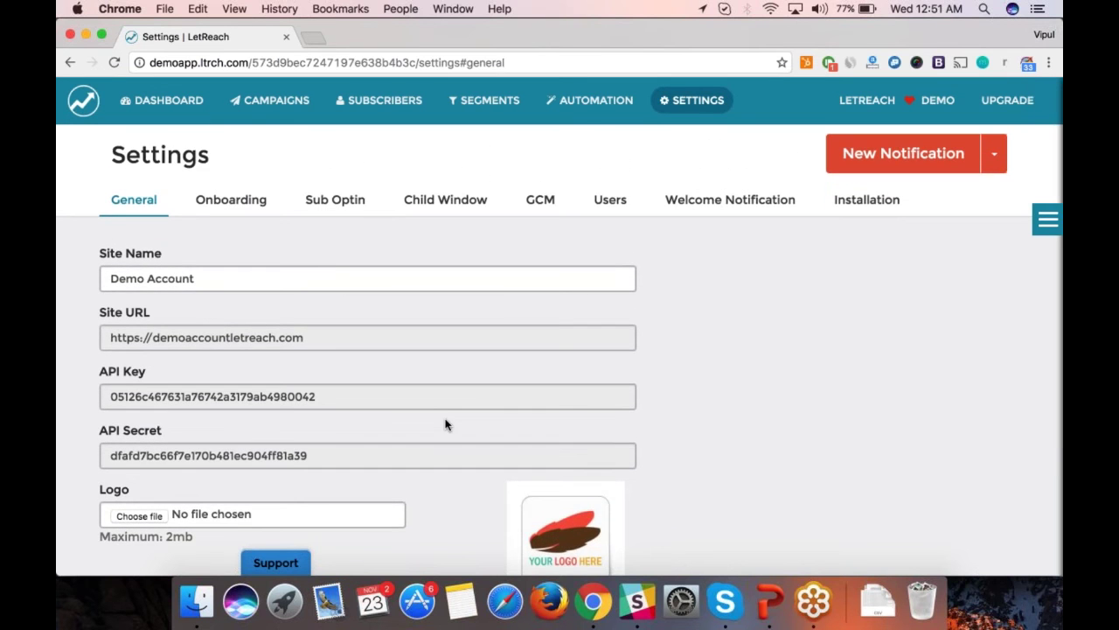
pyautogui.click(335, 399)
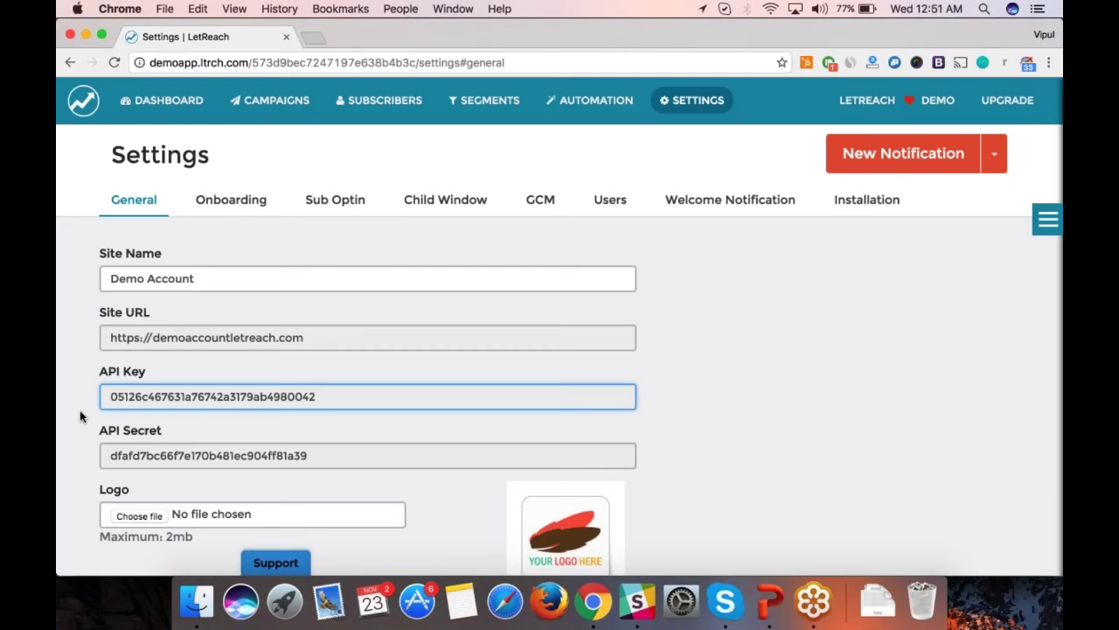
pyautogui.scroll(-2, 80, 416)
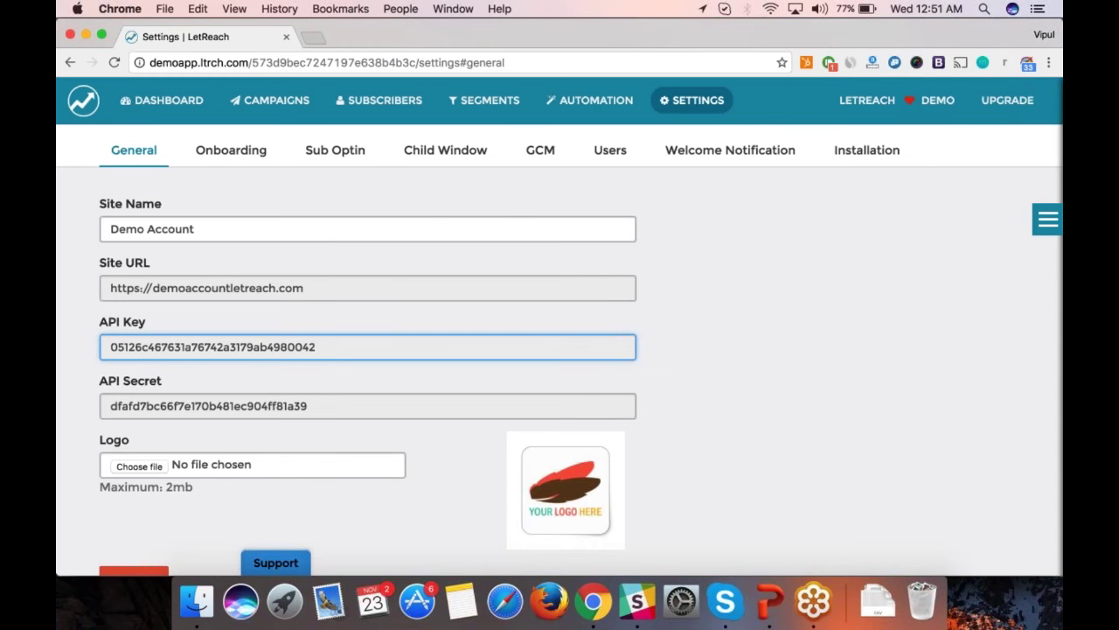
# Return to the Onboarding settings and look through all six opt-in styles available for asking visitors' permission.
pyautogui.click(231, 149)
pyautogui.scroll(-3, 560, 349)
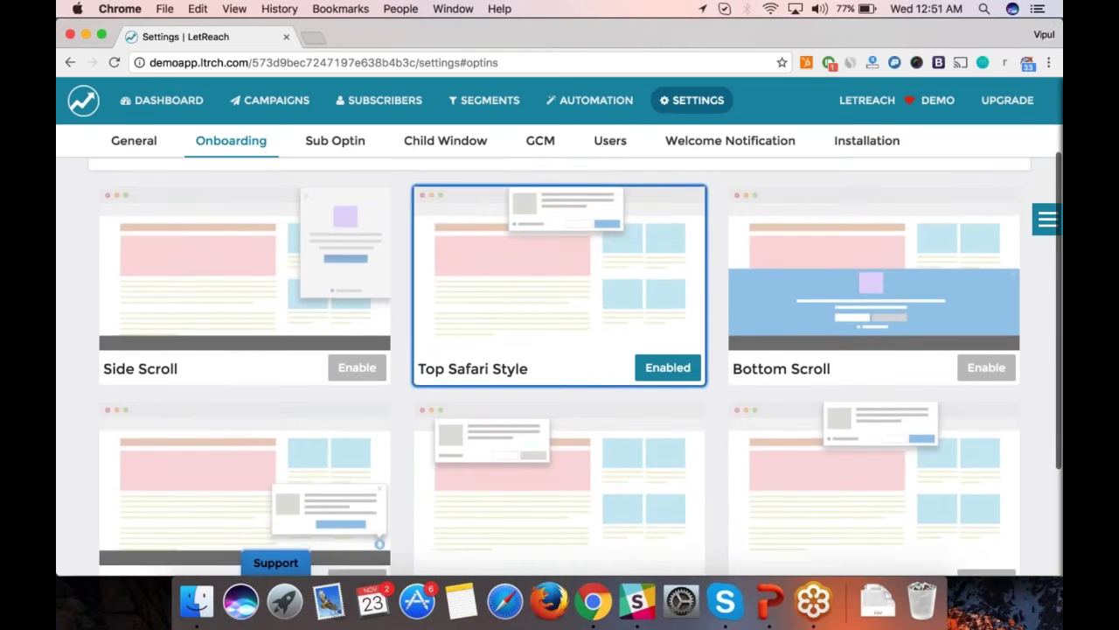
pyautogui.scroll(-1, 560, 368)
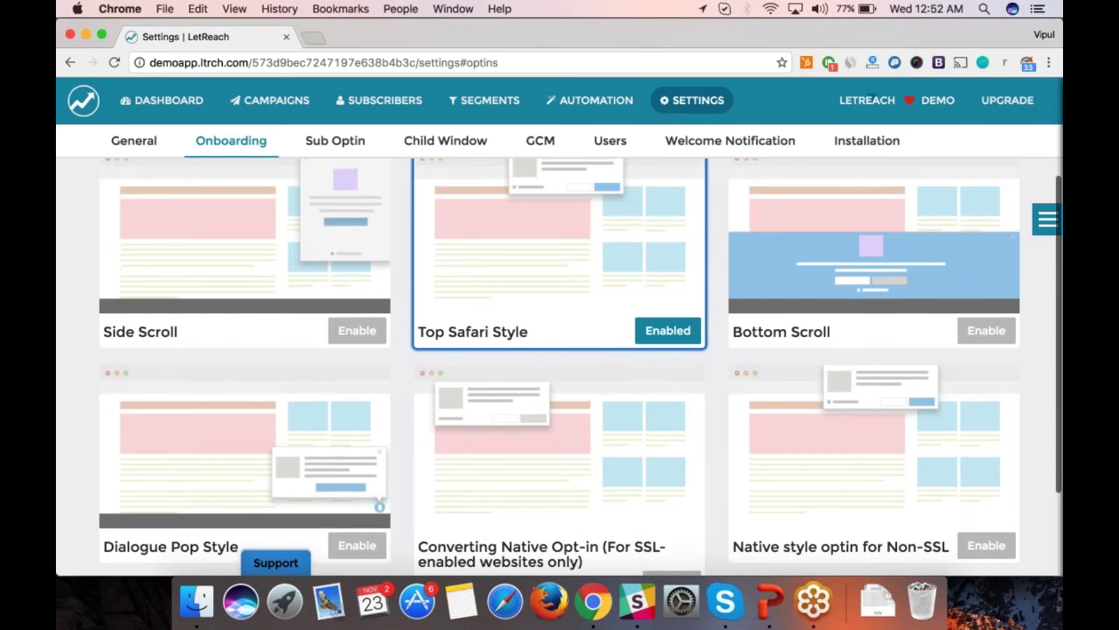
pyautogui.scroll(1, 861, 196)
pyautogui.scroll(4, 861, 196)
pyautogui.scroll(-4, 861, 196)
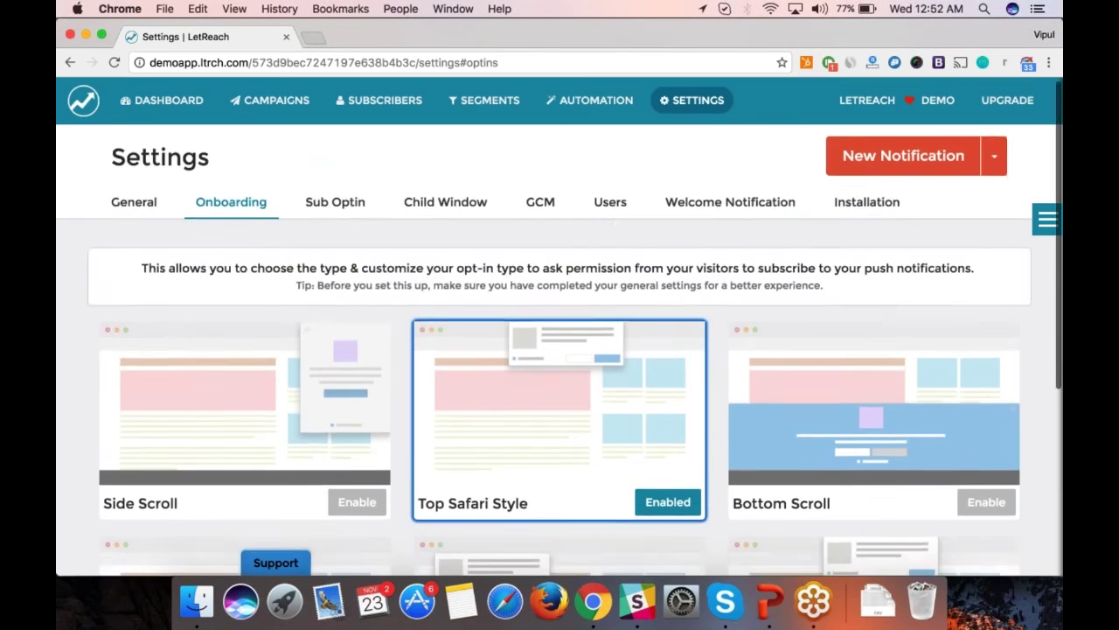
pyautogui.scroll(3, 513, 242)
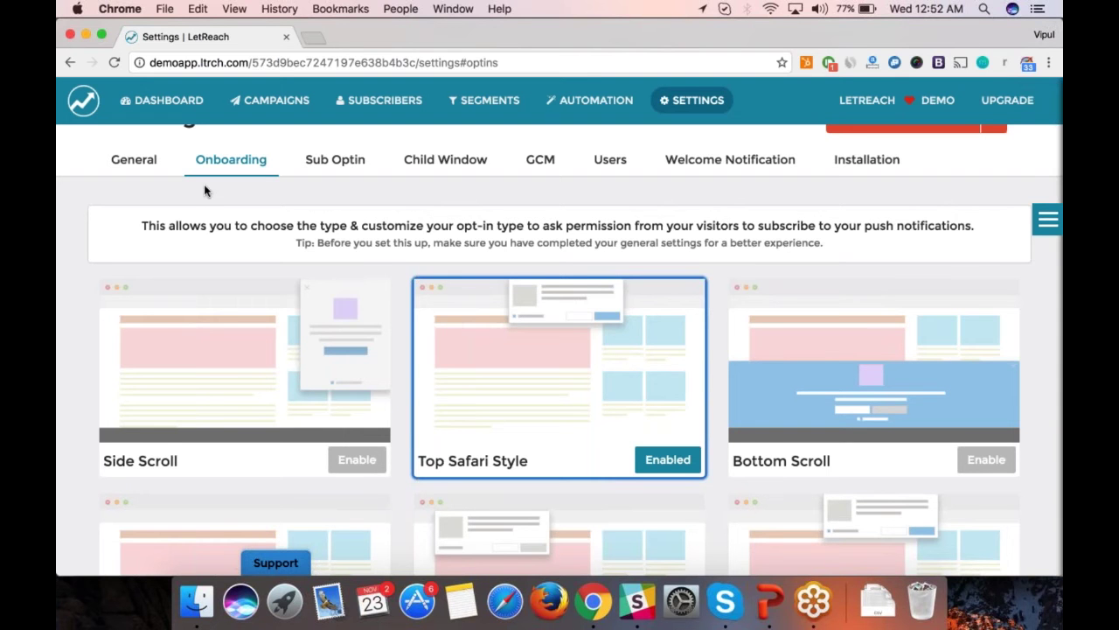
pyautogui.scroll(-1, 78, 245)
pyautogui.scroll(-2, 78, 245)
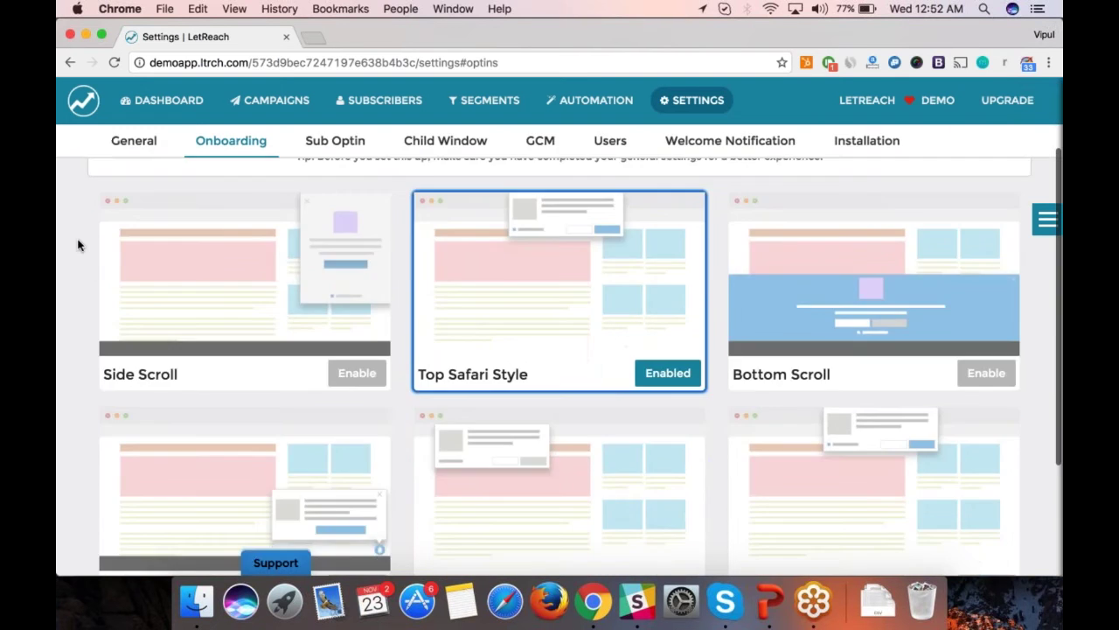
pyautogui.scroll(-5, 78, 244)
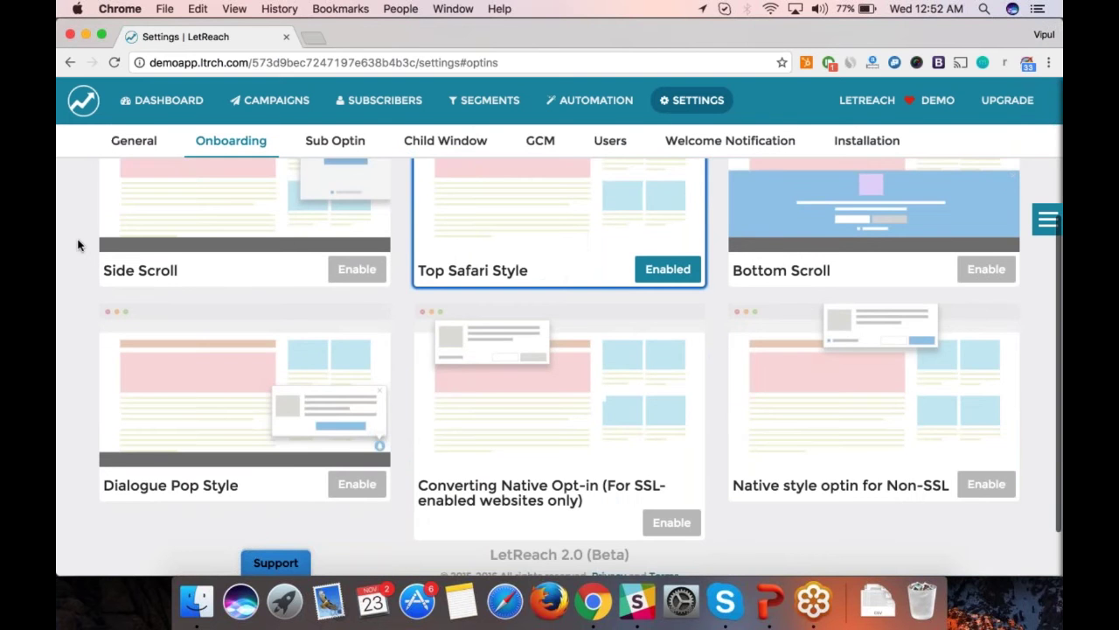
pyautogui.scroll(5, 78, 245)
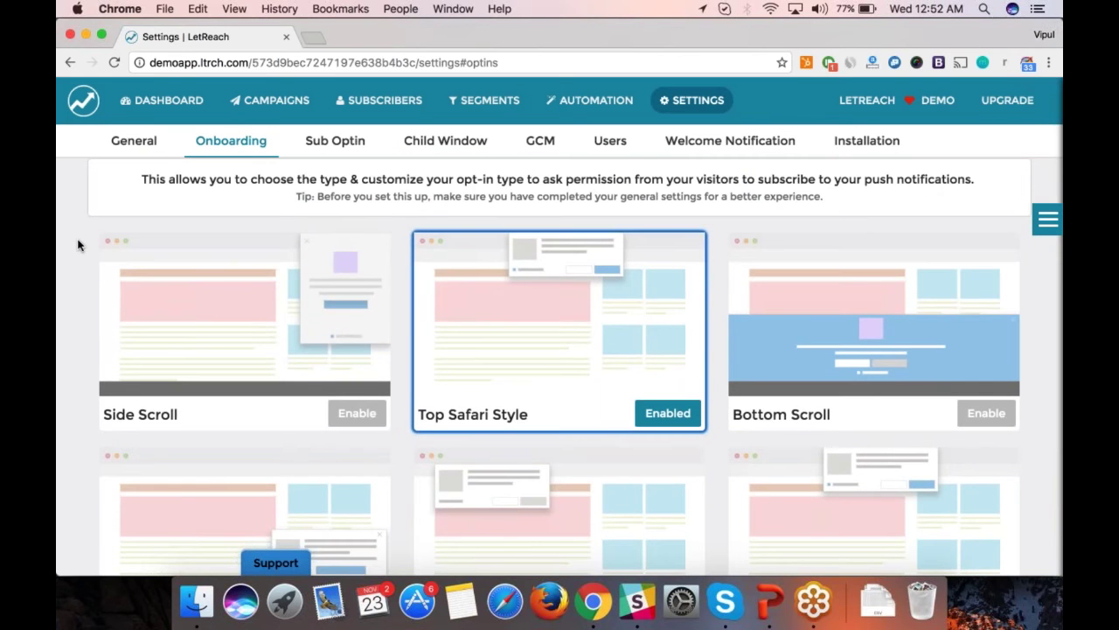
pyautogui.scroll(-3, 78, 245)
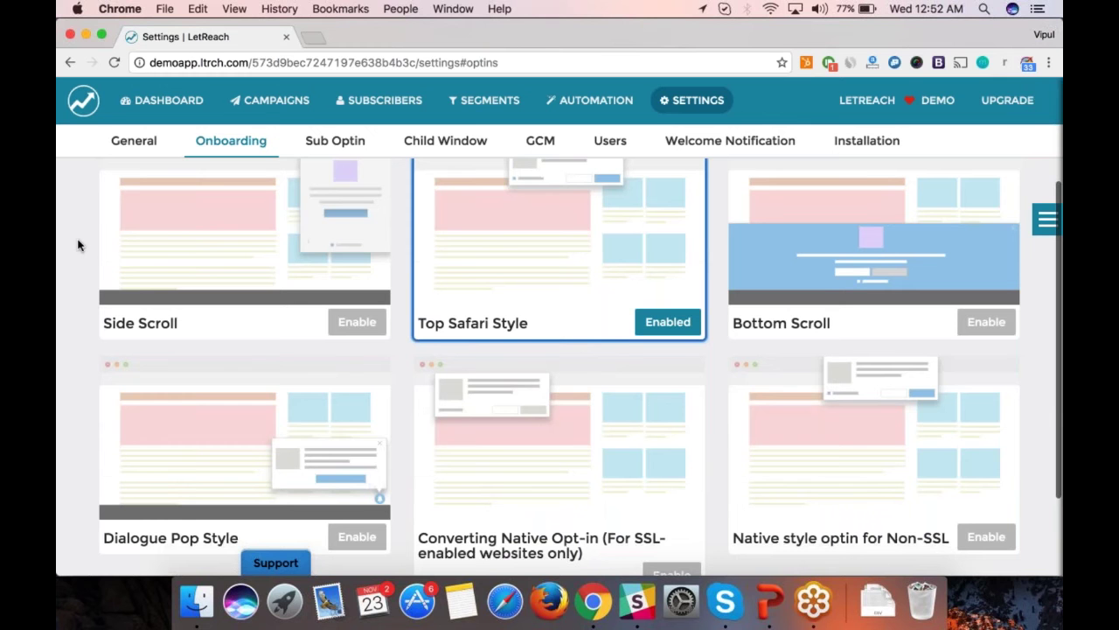
pyautogui.scroll(-1, 78, 244)
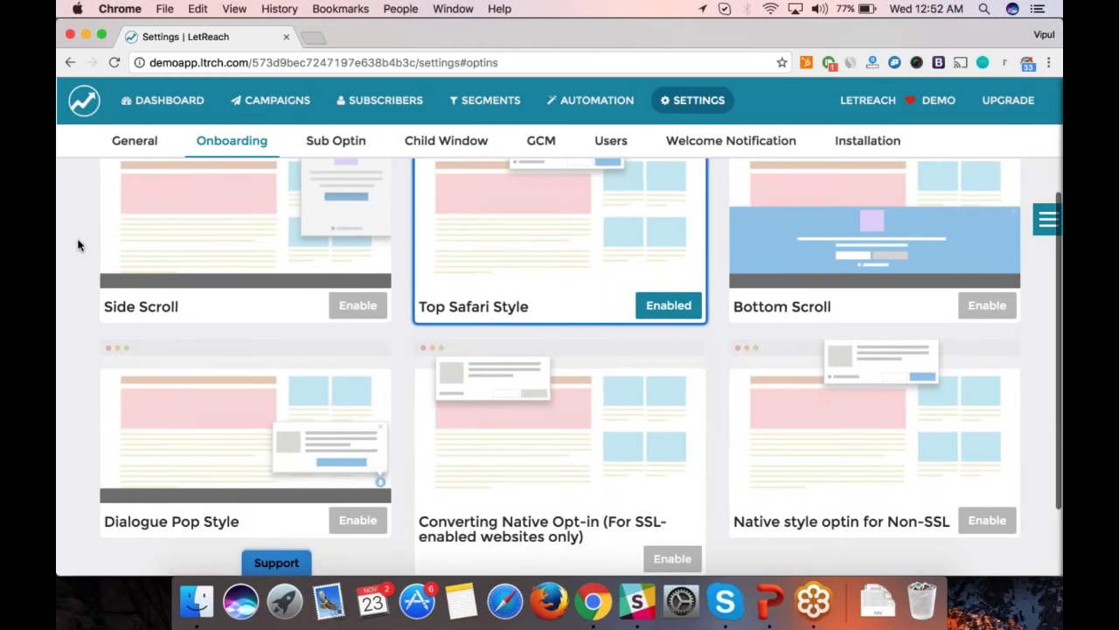
pyautogui.scroll(1, 78, 244)
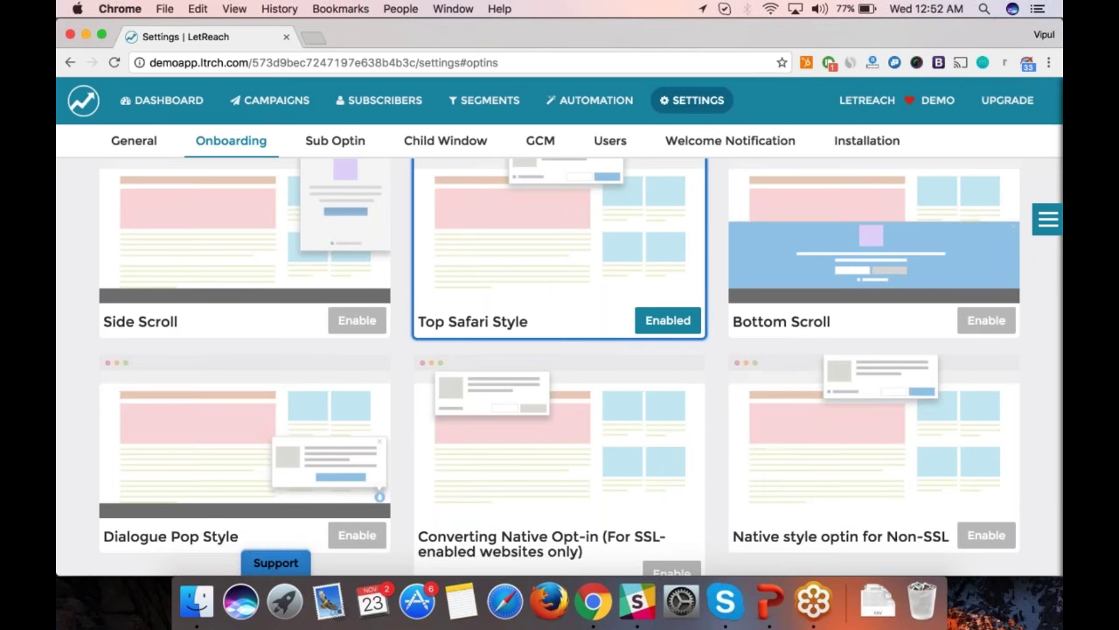
# View the customization settings of the Dialogue Pop Style and Bottom Scroll opt-ins, closing each without saving.
pyautogui.click(771, 442)
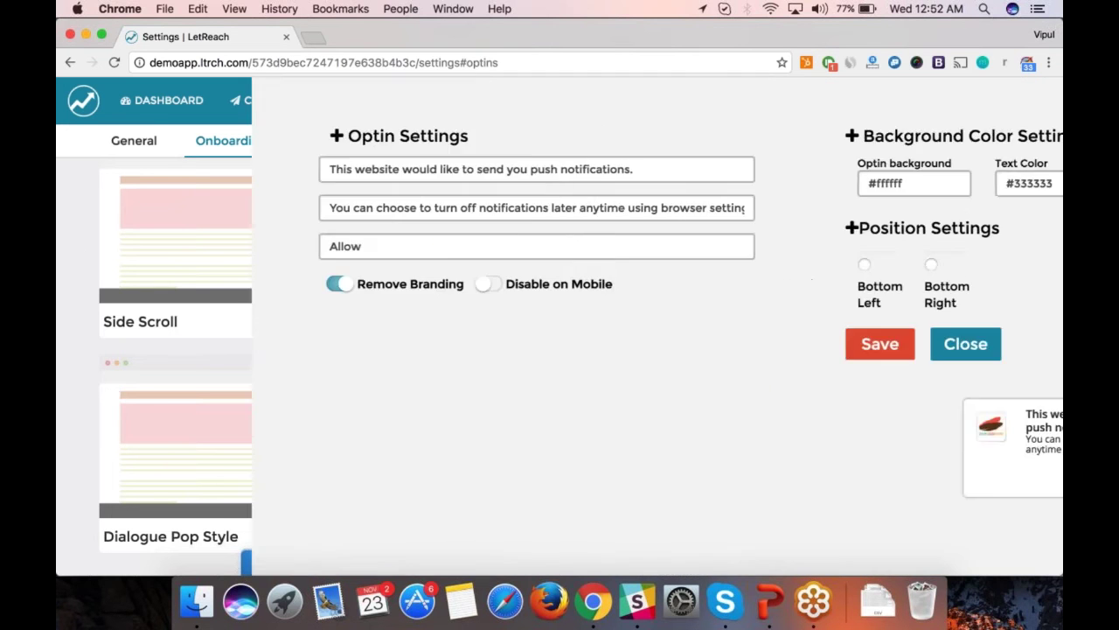
pyautogui.click(772, 345)
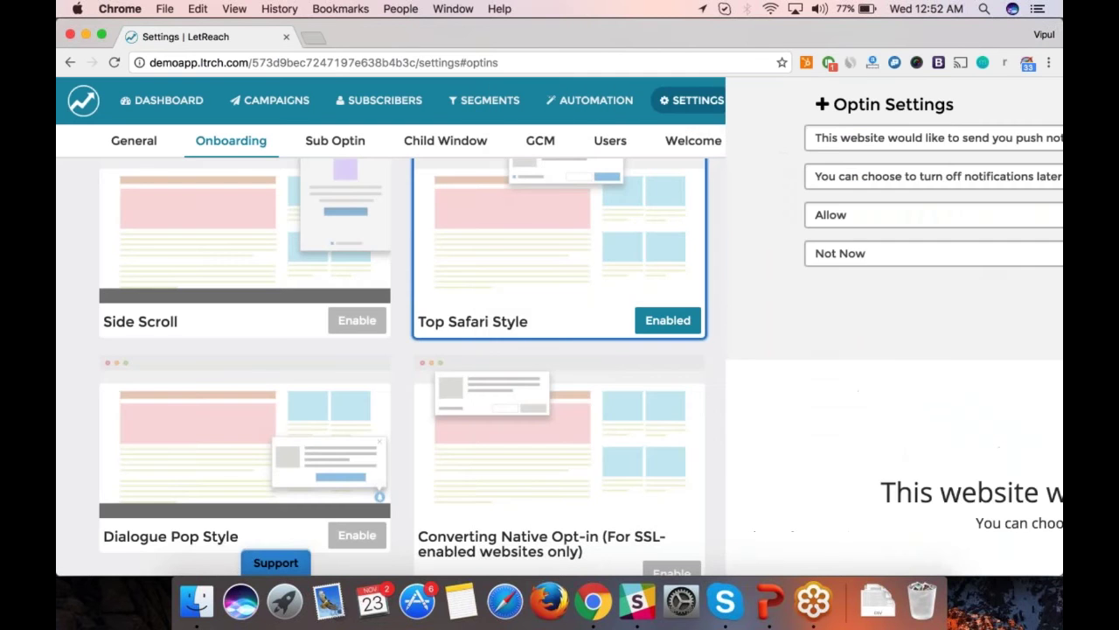
pyautogui.click(736, 238)
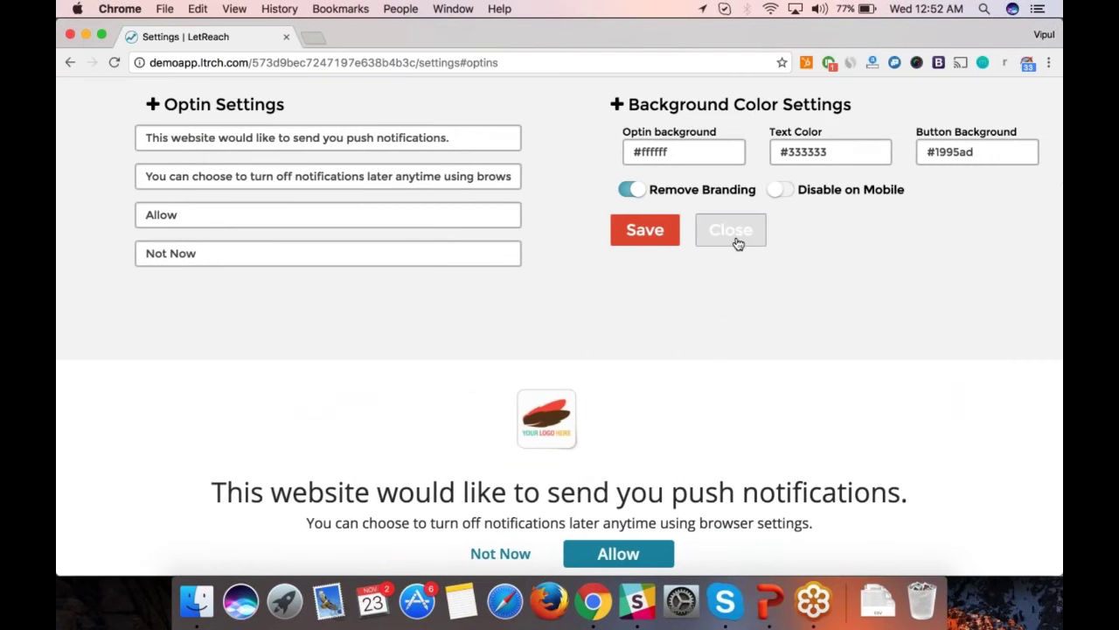
# Inspect the settings and preview image of the Native style optin for Non-SSL, and close them without saving.
pyautogui.scroll(-1, 233, 290)
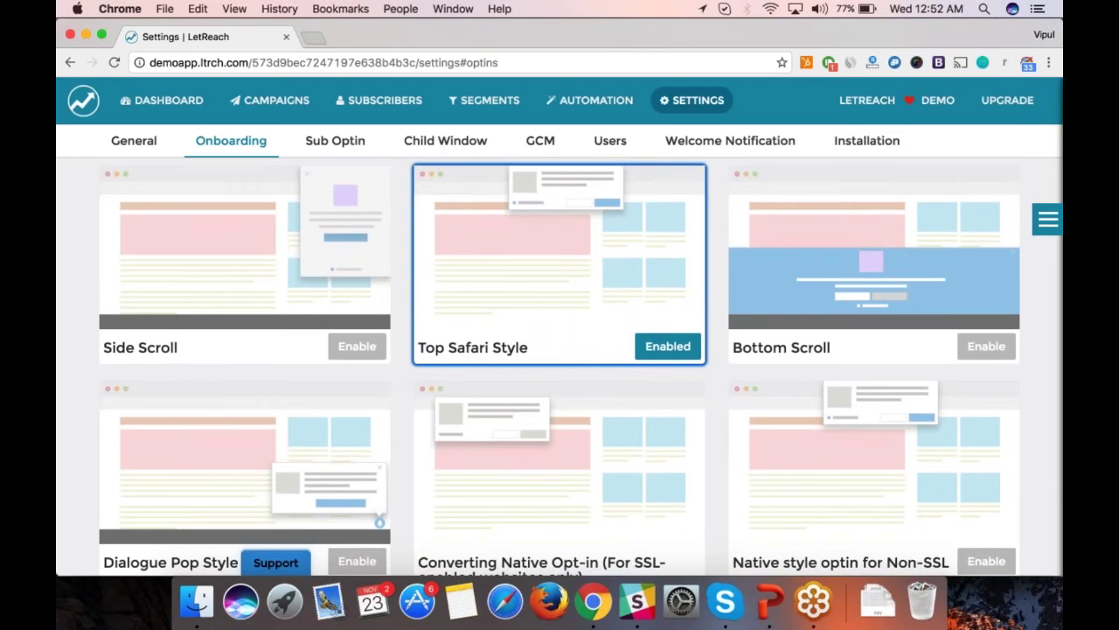
pyautogui.click(987, 560)
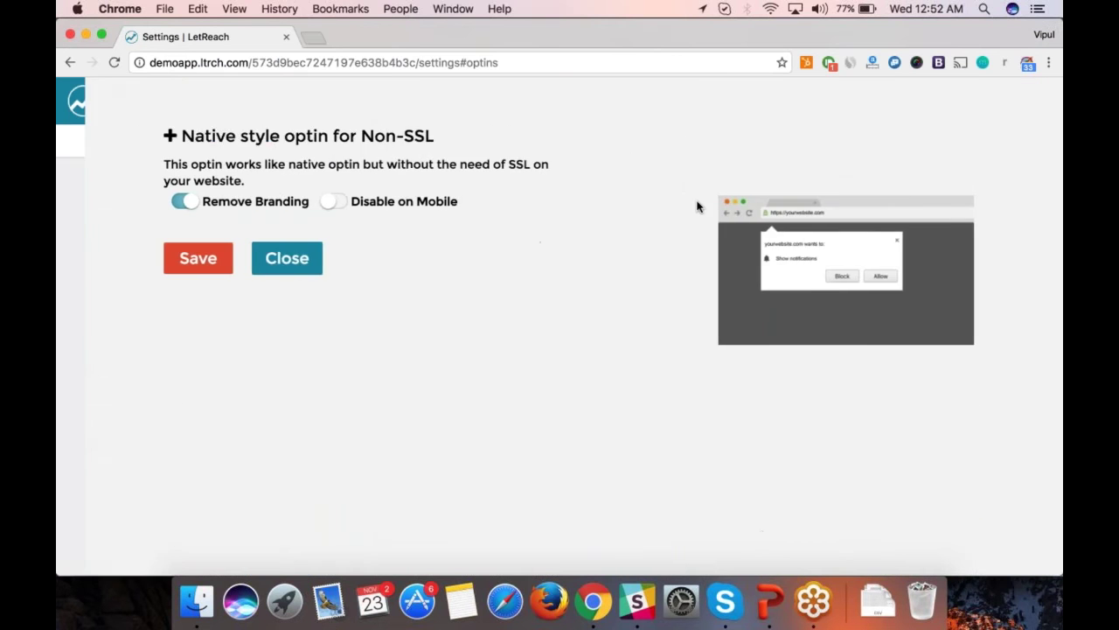
pyautogui.click(289, 267)
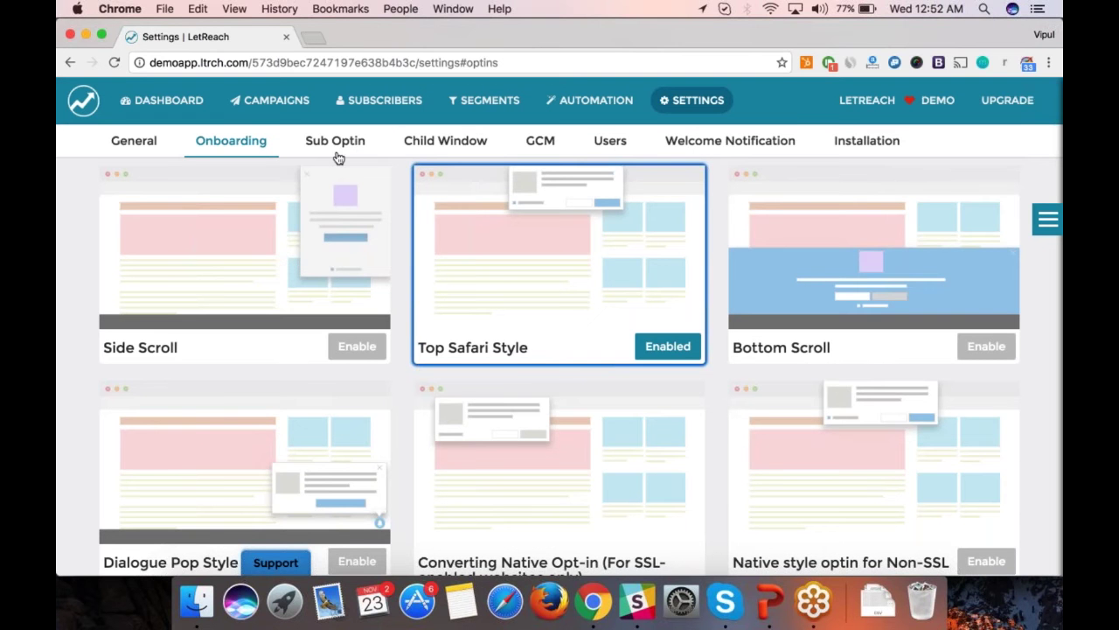
pyautogui.scroll(-1, 339, 157)
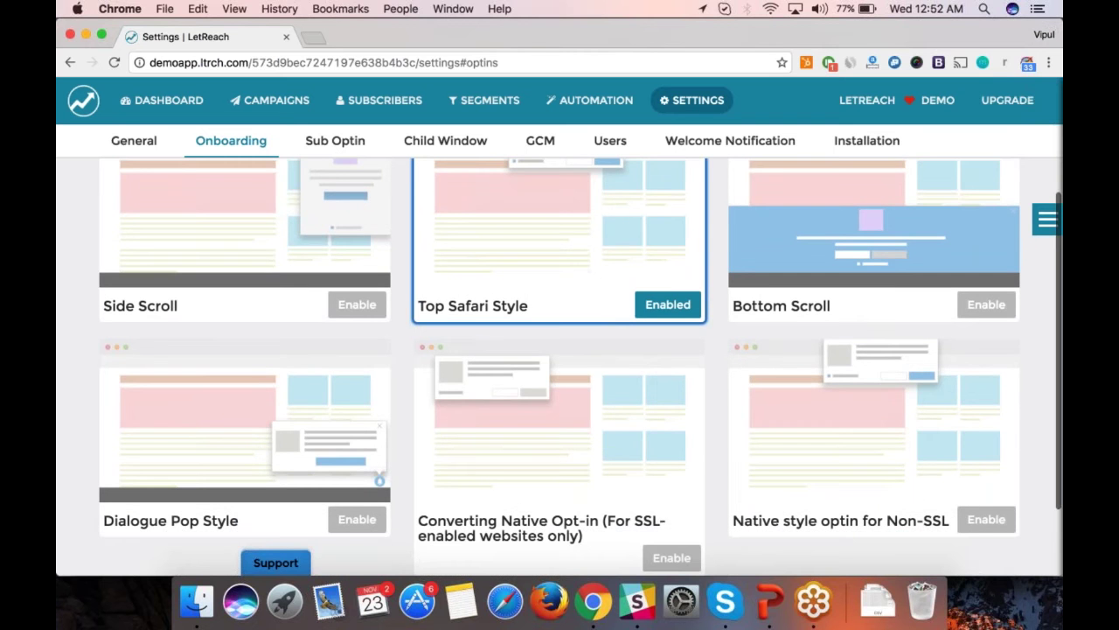
pyautogui.scroll(1, 580, 366)
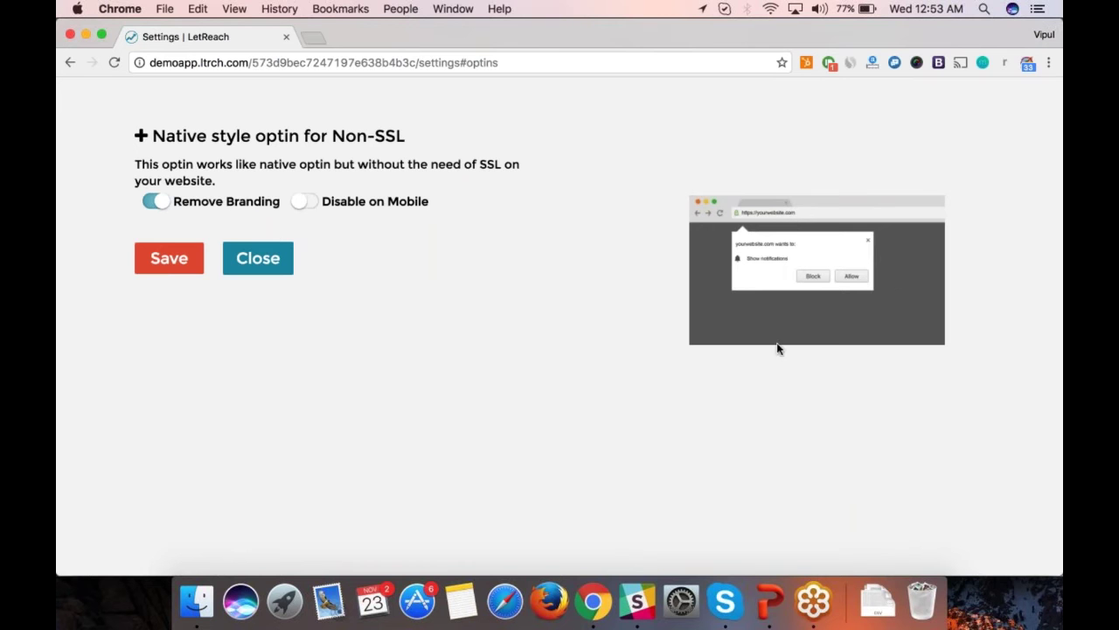
pyautogui.click(256, 262)
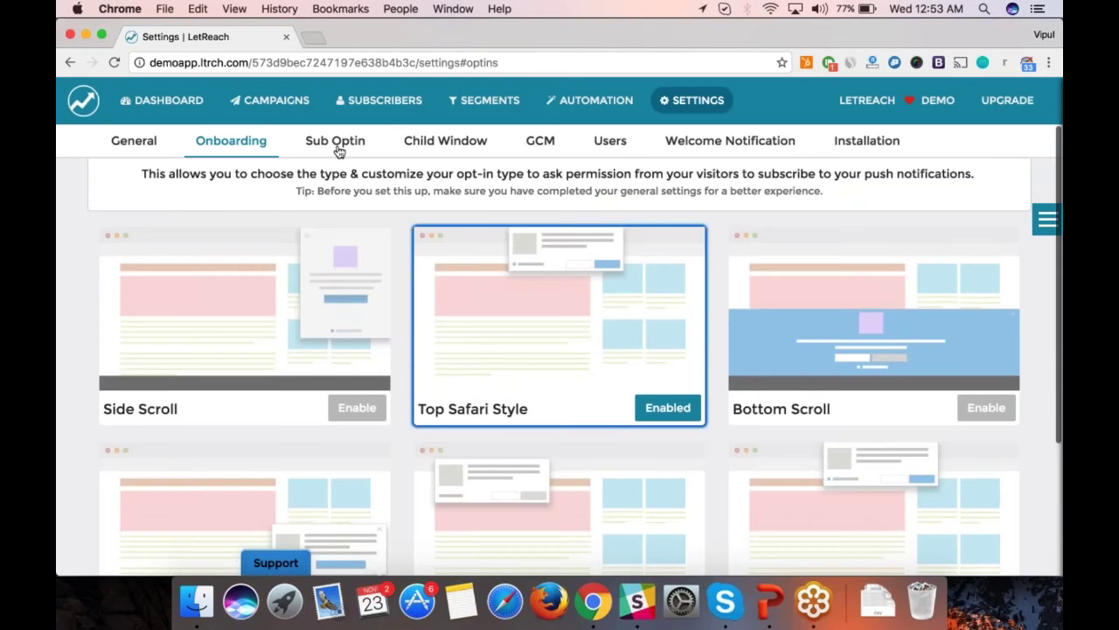
# Reopen the Top Safari Style opt-in's customization settings in Onboarding to review its texts and colours, and close them.
pyautogui.click(337, 142)
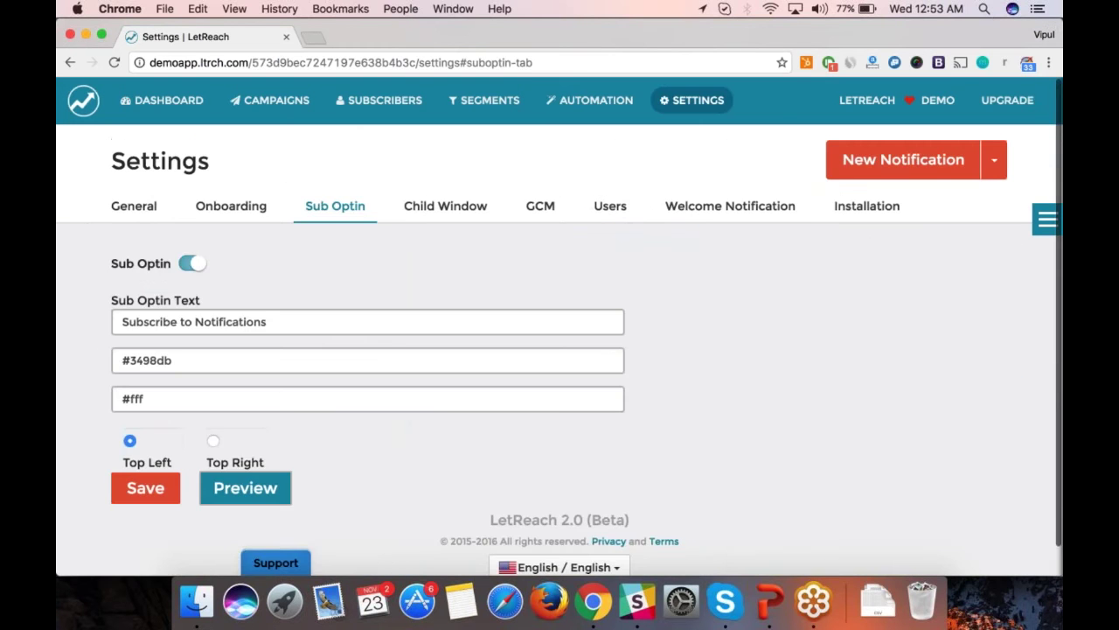
pyautogui.click(234, 210)
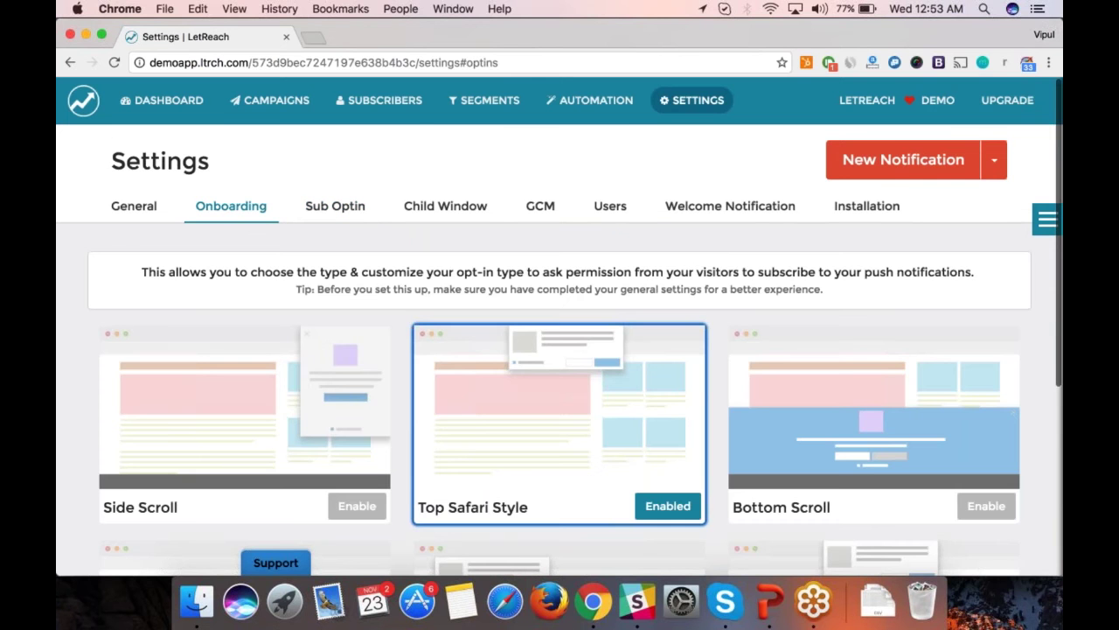
pyautogui.click(557, 369)
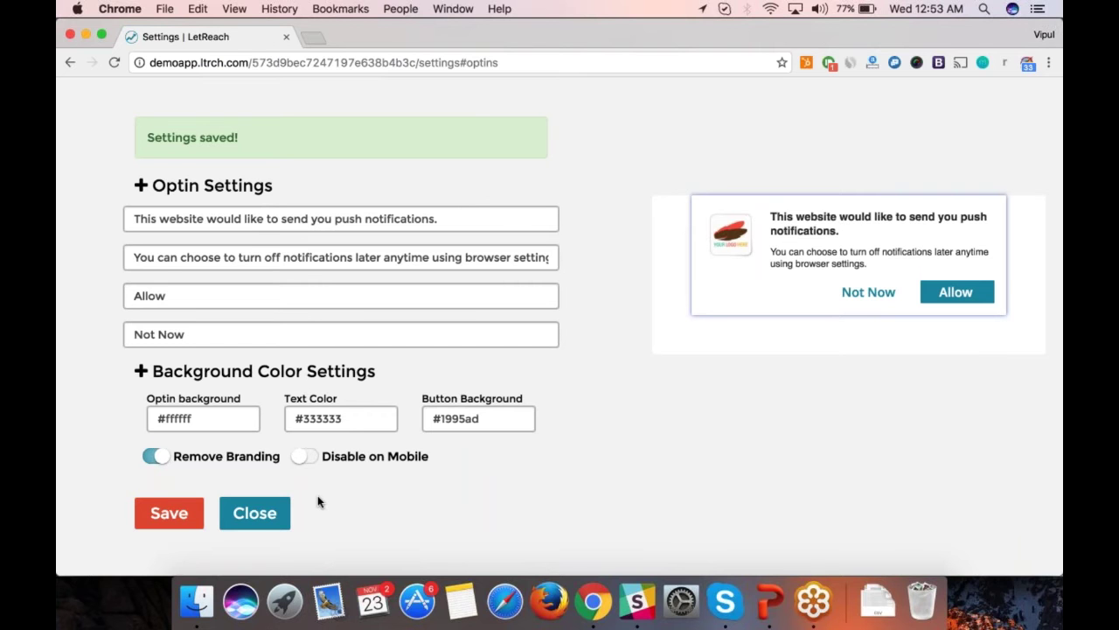
pyautogui.click(247, 523)
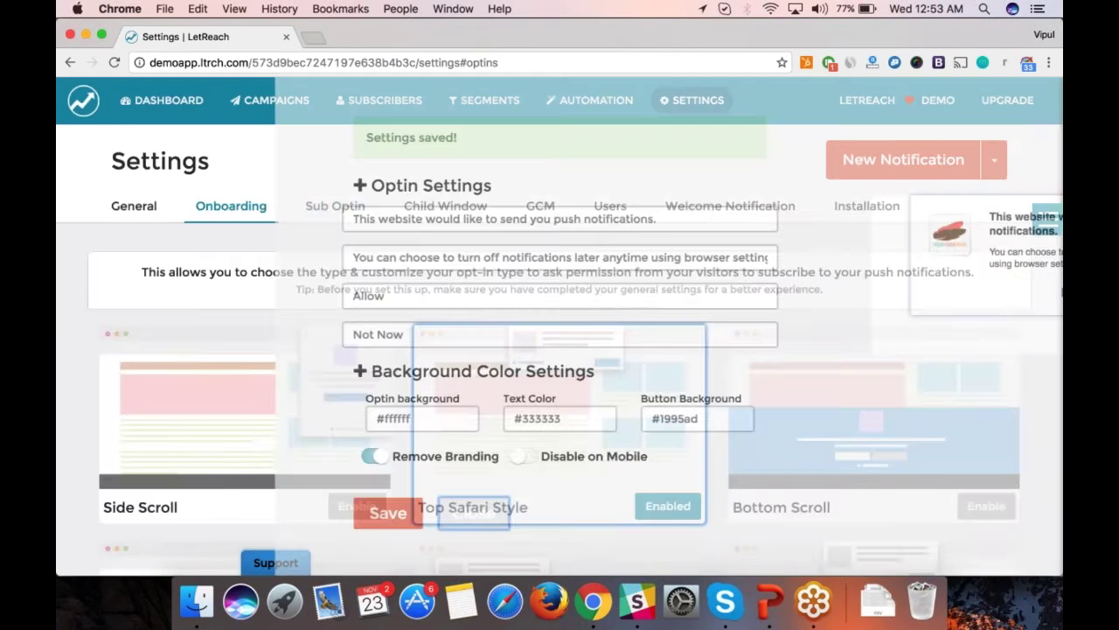
# Open the Sub Optin settings and go through the preview option, the sub opt-in text and the two colour fields.
pyautogui.click(341, 208)
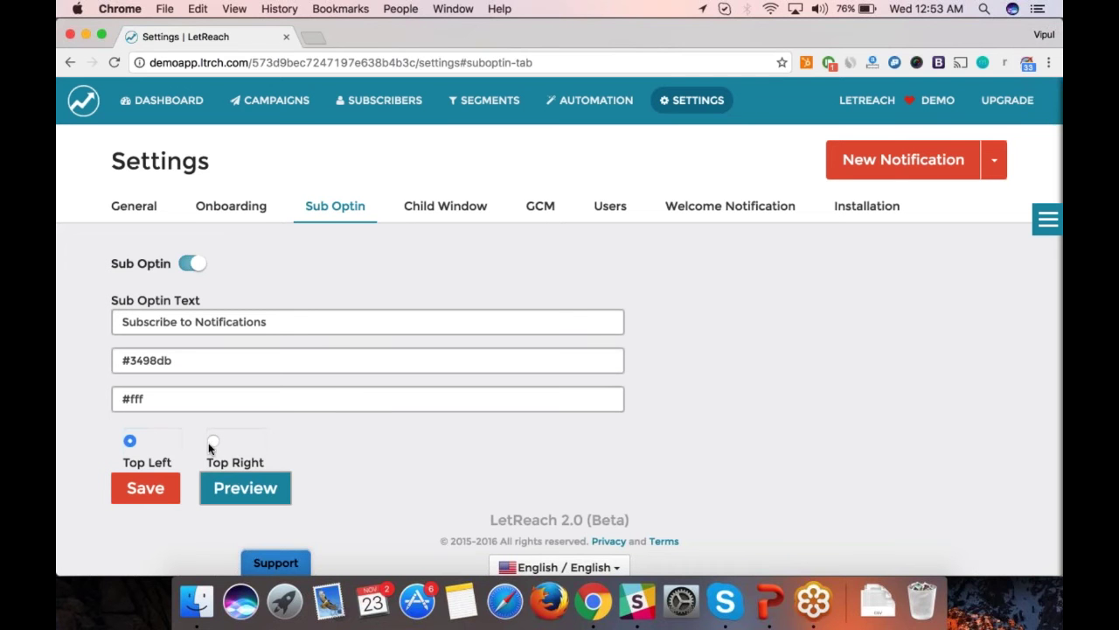
pyautogui.click(241, 487)
pyautogui.click(123, 324)
pyautogui.click(123, 360)
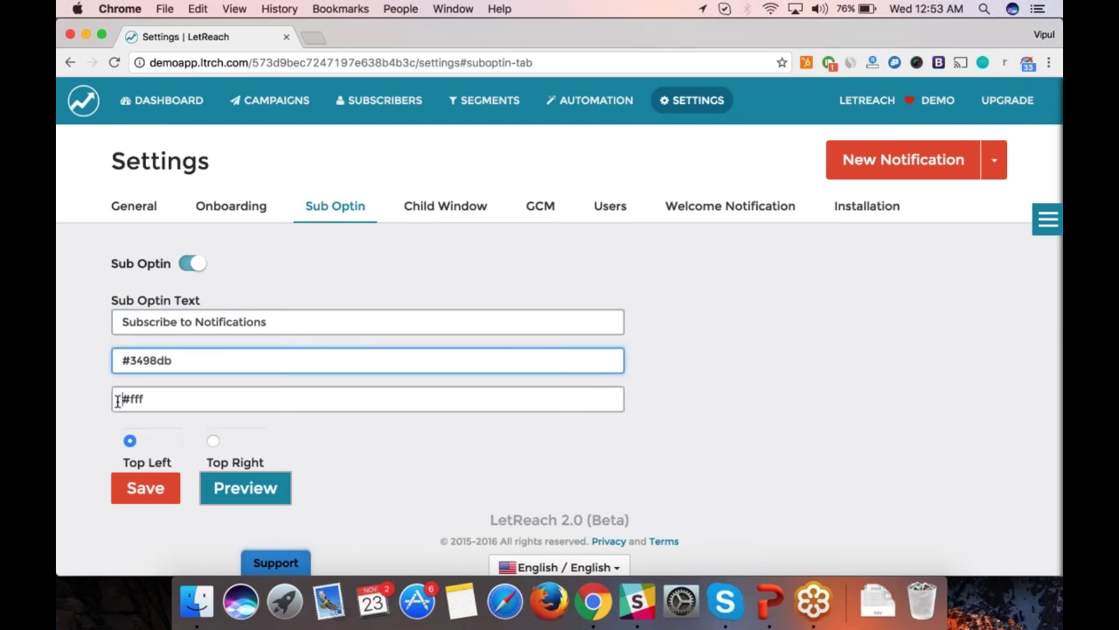
pyautogui.click(116, 400)
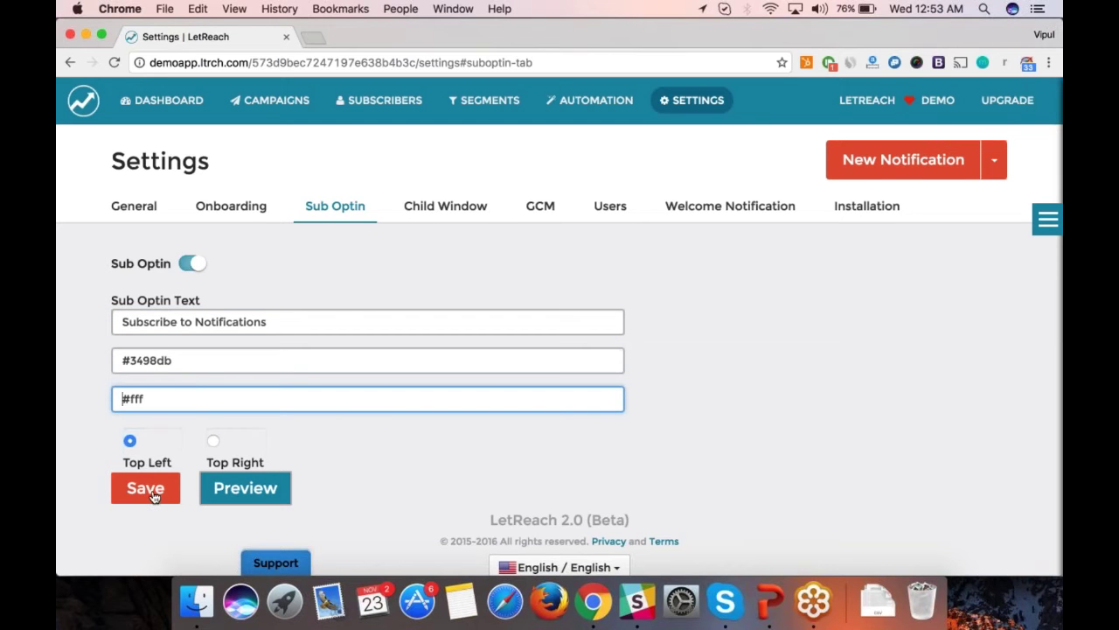
# Open the Child Window settings, review the title, sub-title and preview, and turn on Remove Branding.
pyautogui.click(441, 208)
pyautogui.scroll(-1, 442, 210)
pyautogui.scroll(1, 560, 326)
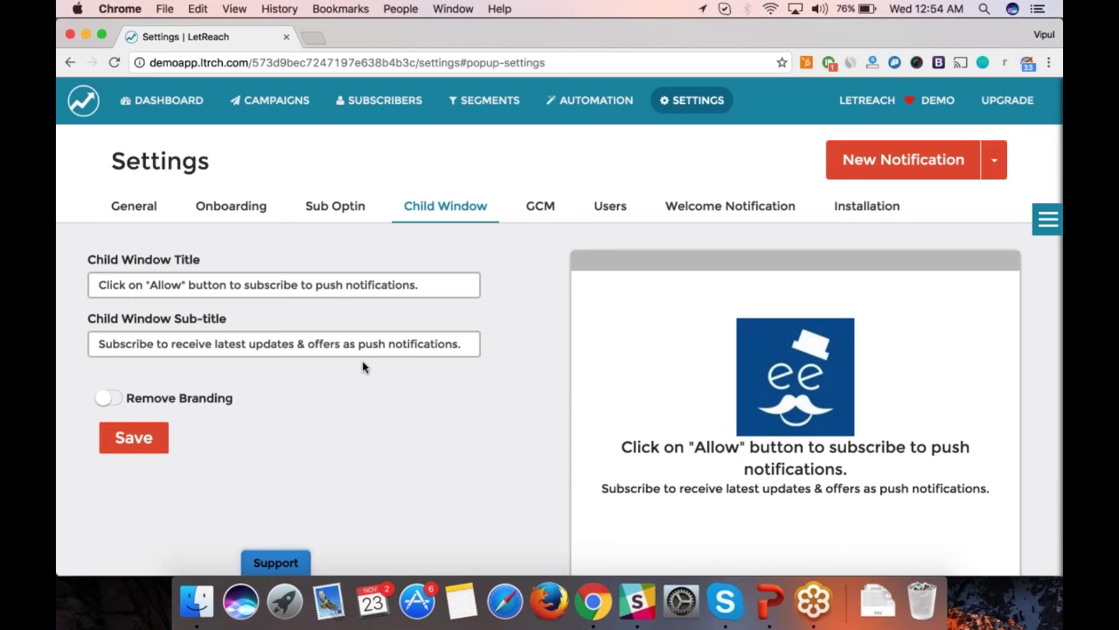
pyautogui.scroll(-1, 350, 466)
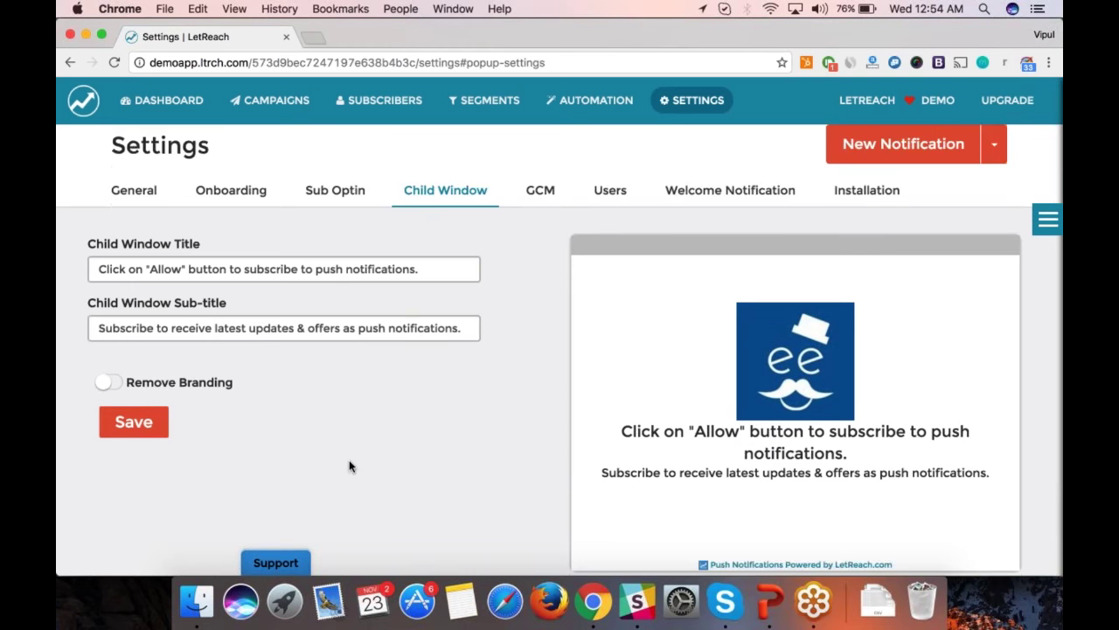
pyautogui.scroll(1, 263, 455)
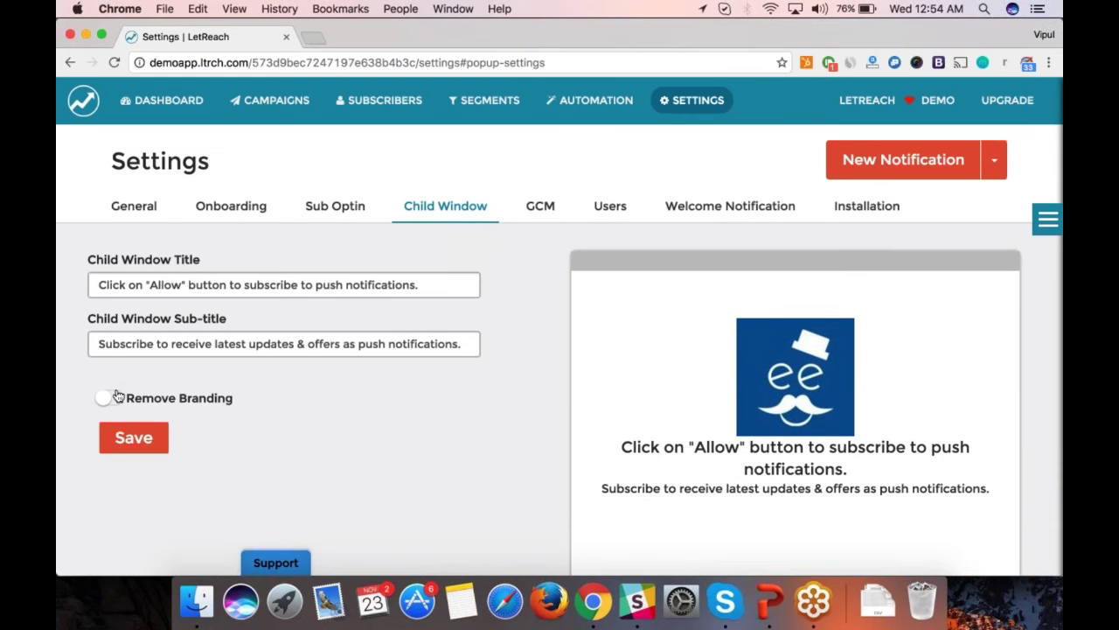
pyautogui.click(115, 397)
pyautogui.scroll(-3, 617, 412)
pyautogui.scroll(3, 560, 350)
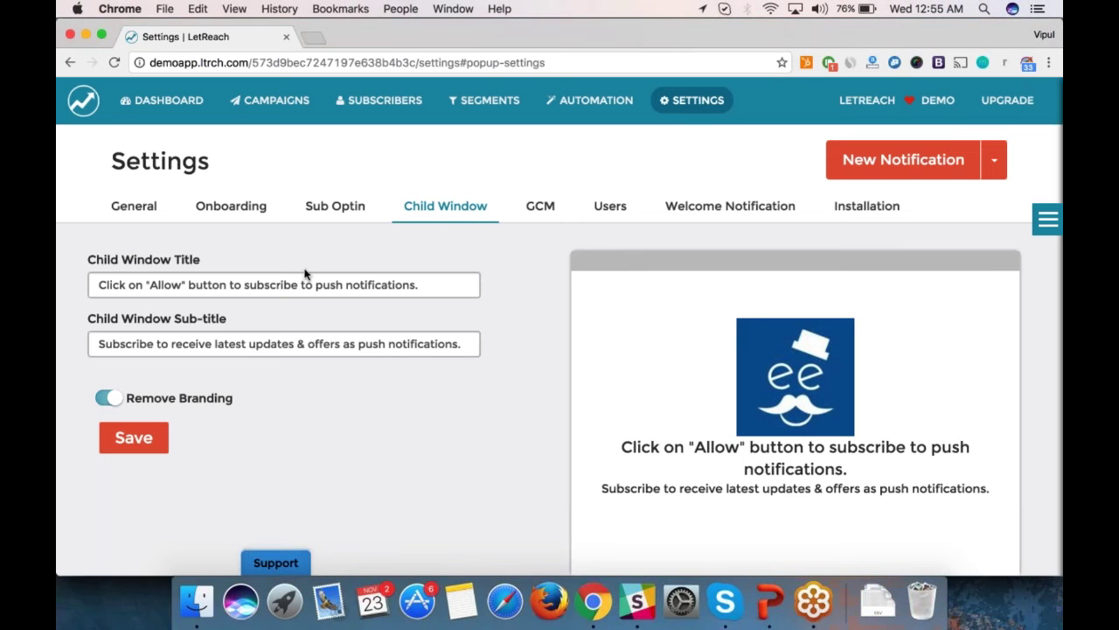
# Return to the Onboarding opt-in types, view the Native style optin for Non-SSL settings, and close them without saving.
pyautogui.click(252, 210)
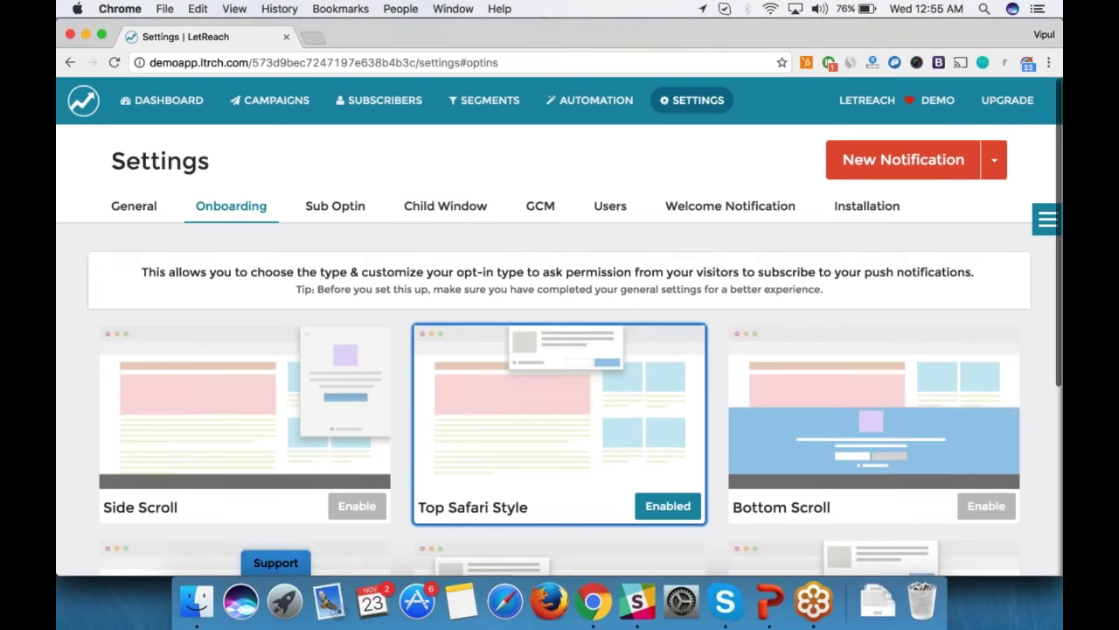
pyautogui.scroll(-1, 559, 327)
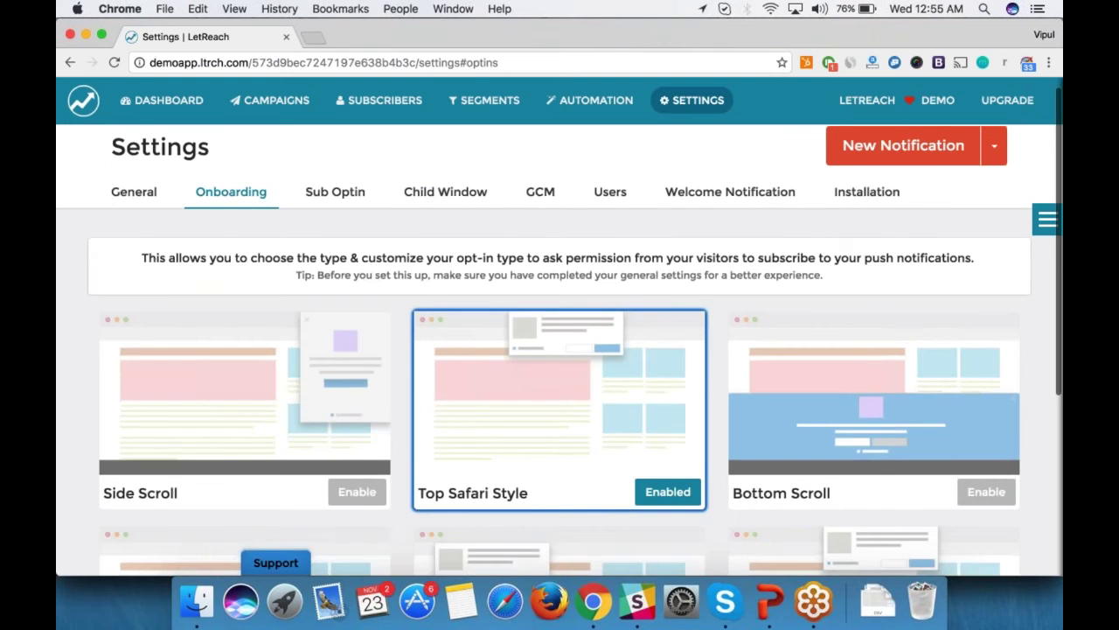
pyautogui.scroll(-4, 528, 370)
pyautogui.click(874, 346)
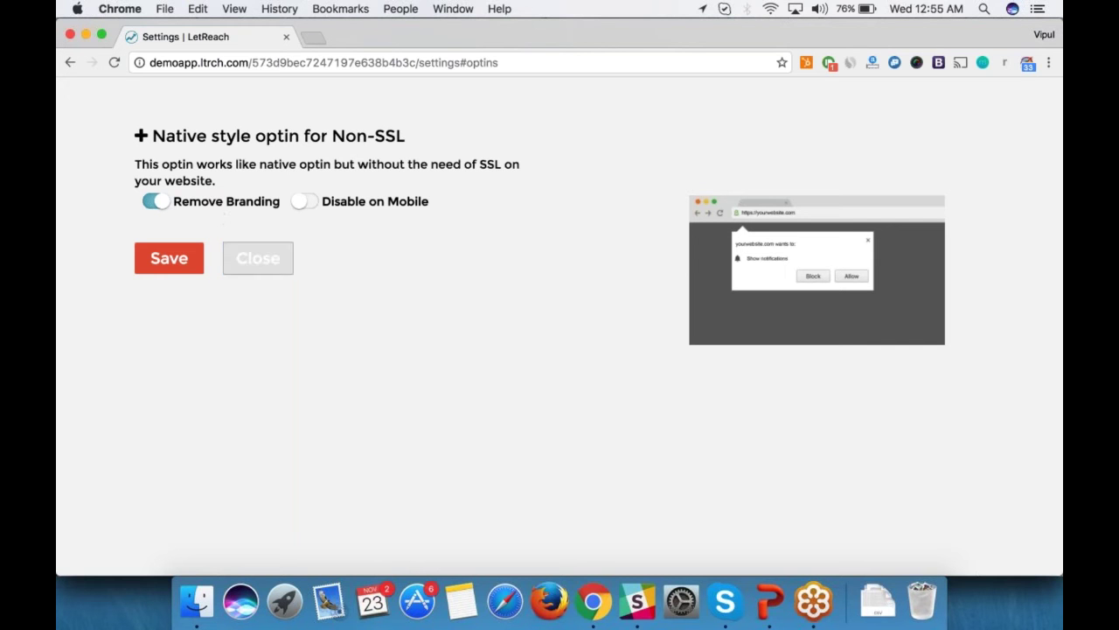
pyautogui.click(257, 272)
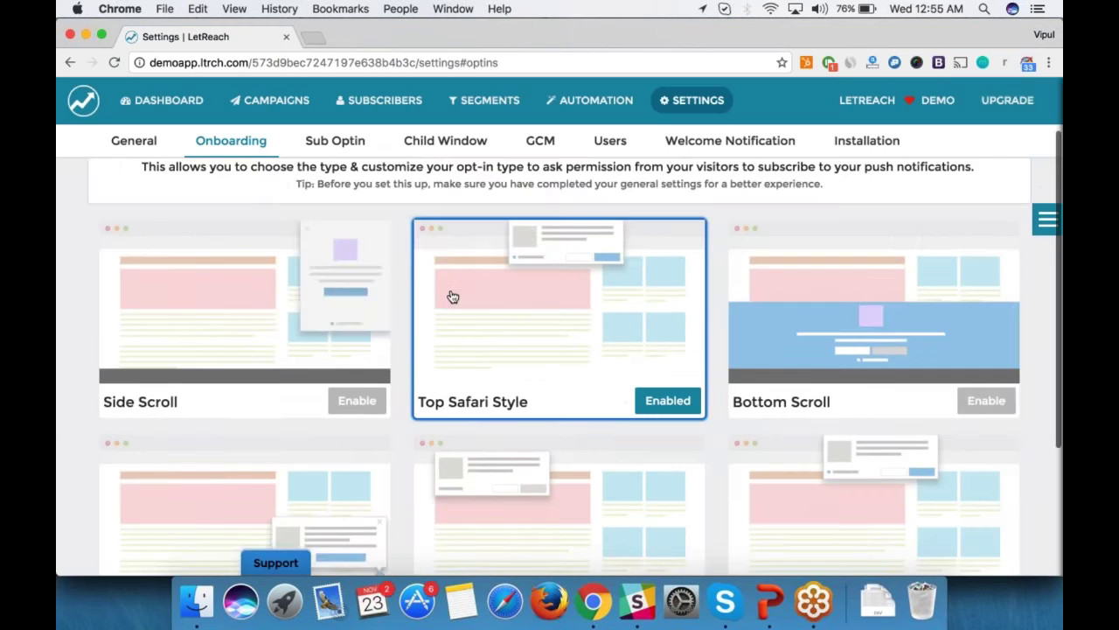
# View the Top Safari Style opt-in's customization settings, close them, and look over the available opt-in types.
pyautogui.scroll(2, 452, 298)
pyautogui.click(473, 368)
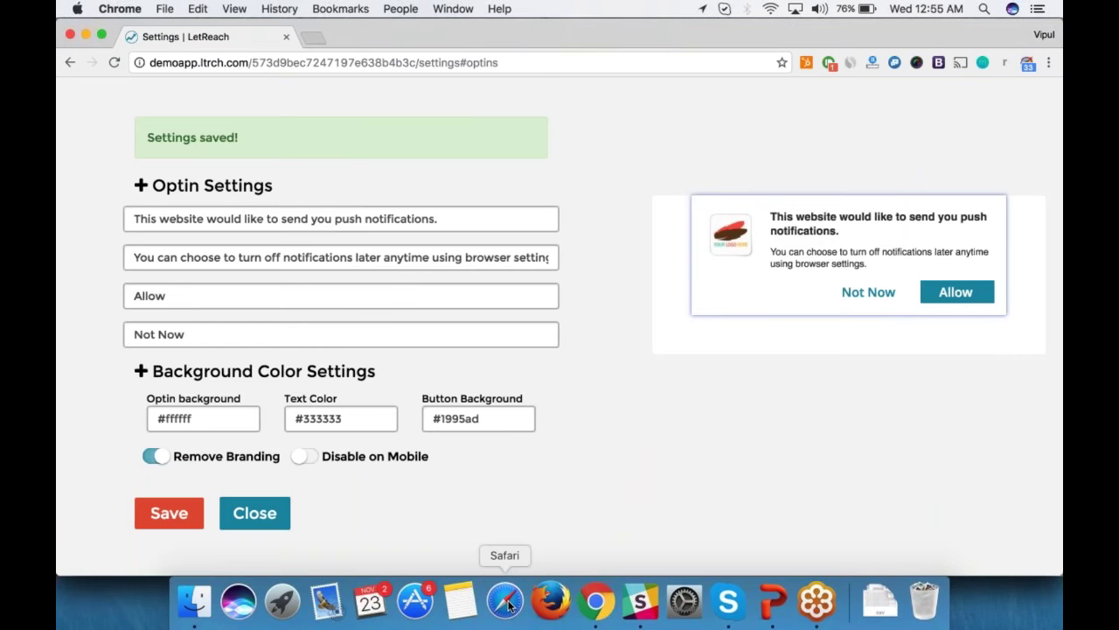
pyautogui.click(263, 513)
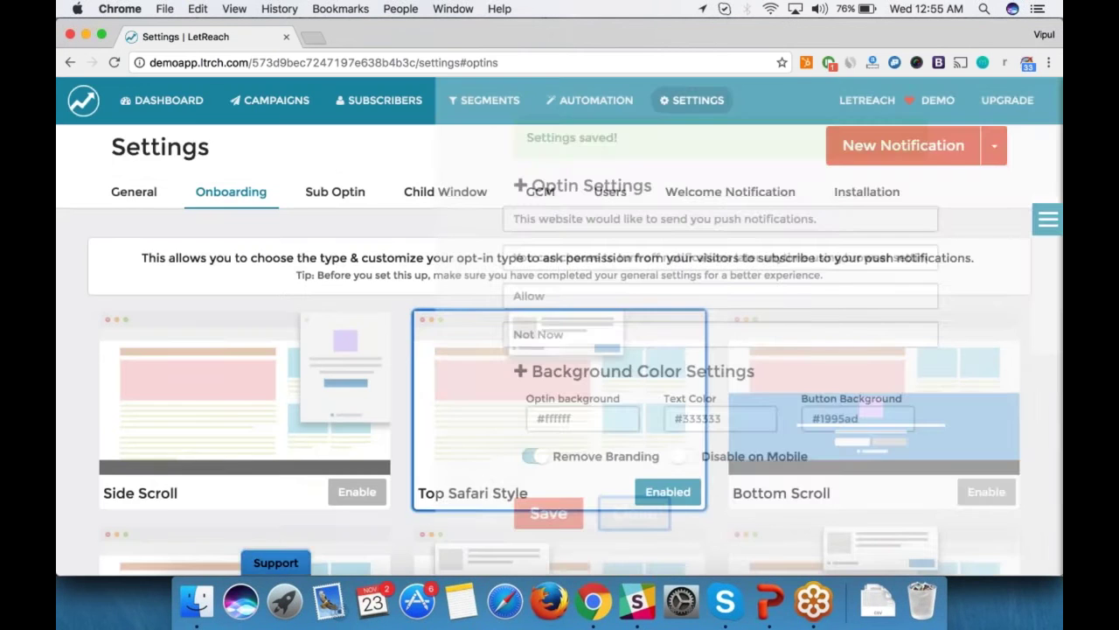
pyautogui.scroll(-5, 380, 464)
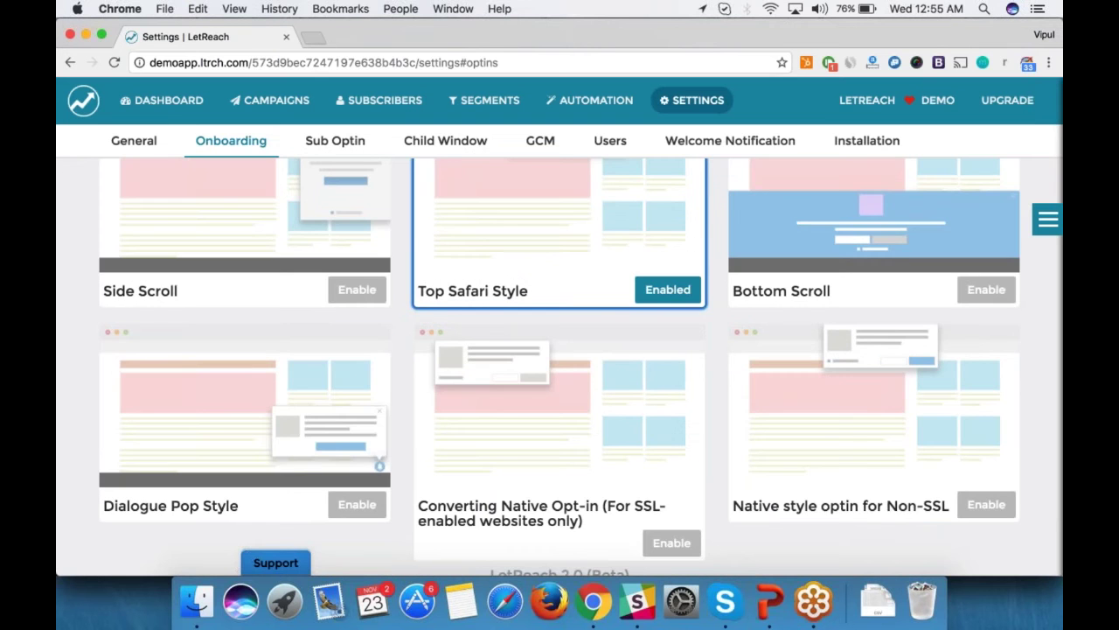
pyautogui.scroll(2, 661, 396)
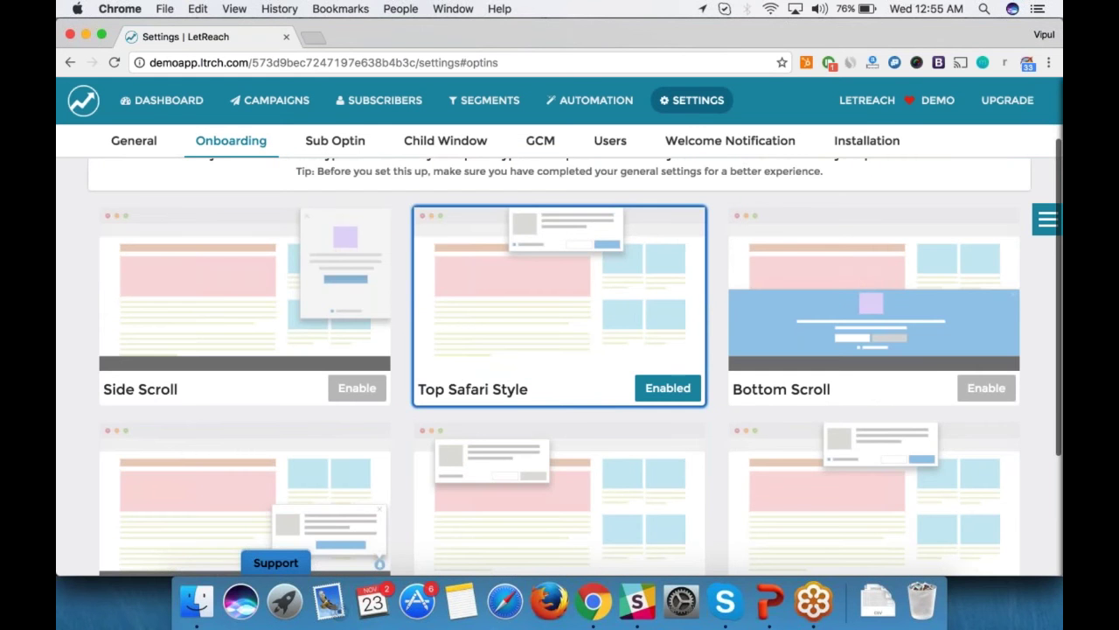
pyautogui.scroll(3, 304, 237)
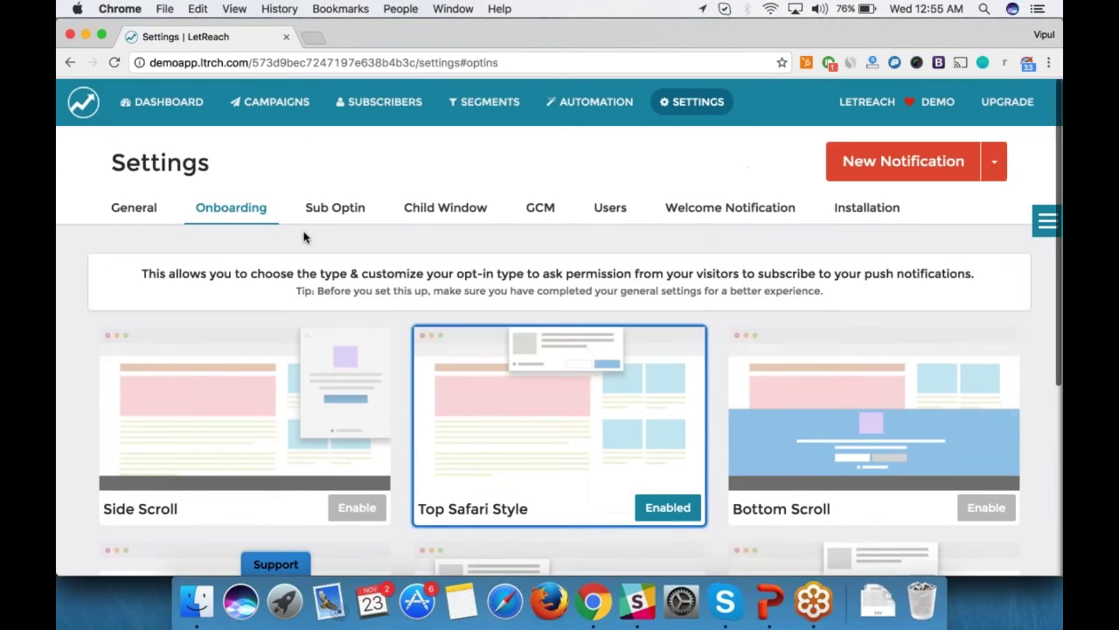
# Go back to the Child Window settings and examine the title, sub-title, branding option and window preview.
pyautogui.click(462, 215)
pyautogui.scroll(-1, 466, 219)
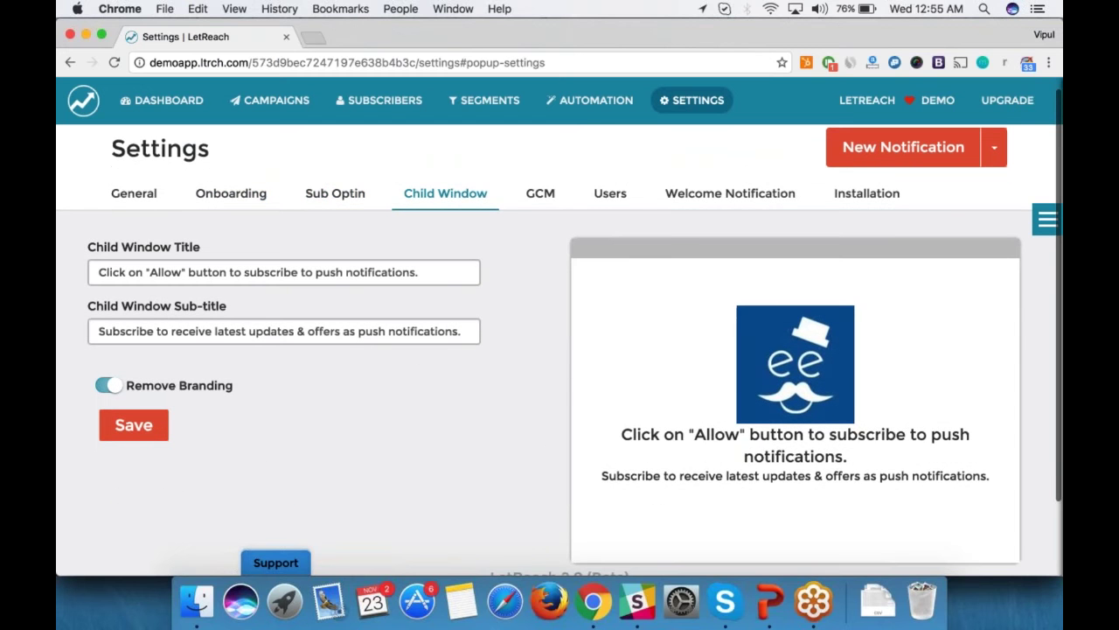
pyautogui.scroll(-1, 467, 219)
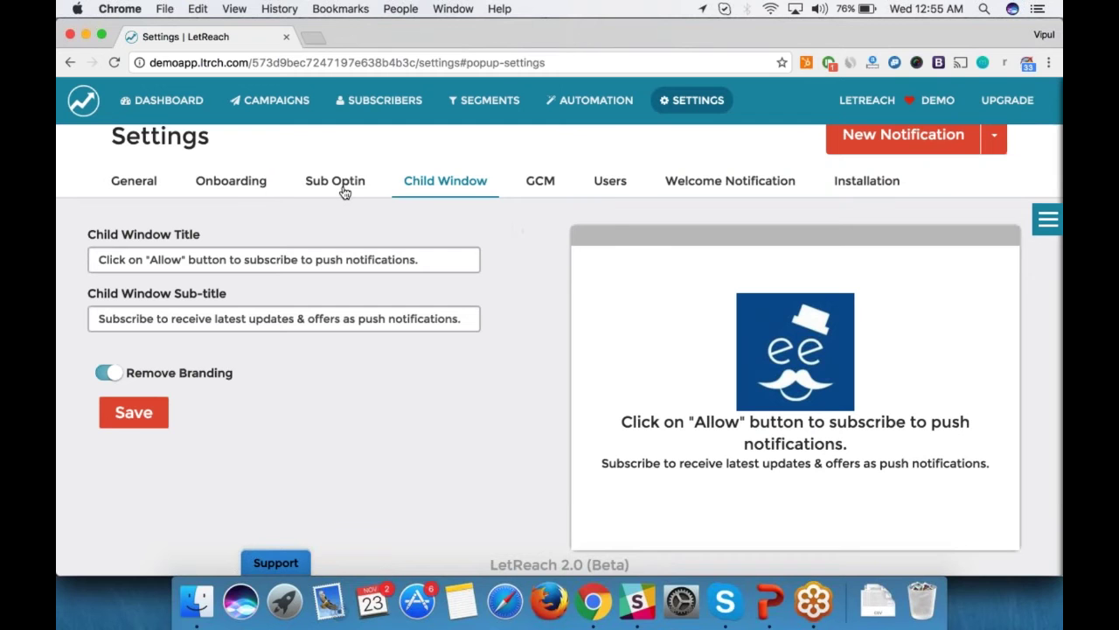
pyautogui.scroll(1, 344, 192)
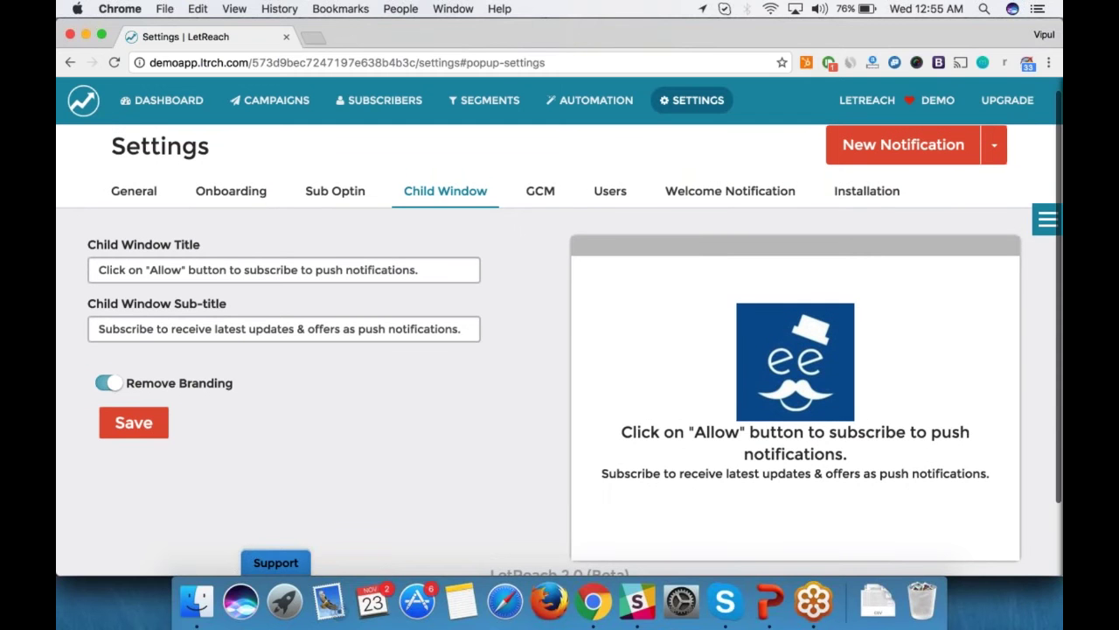
pyautogui.scroll(-3, 559, 349)
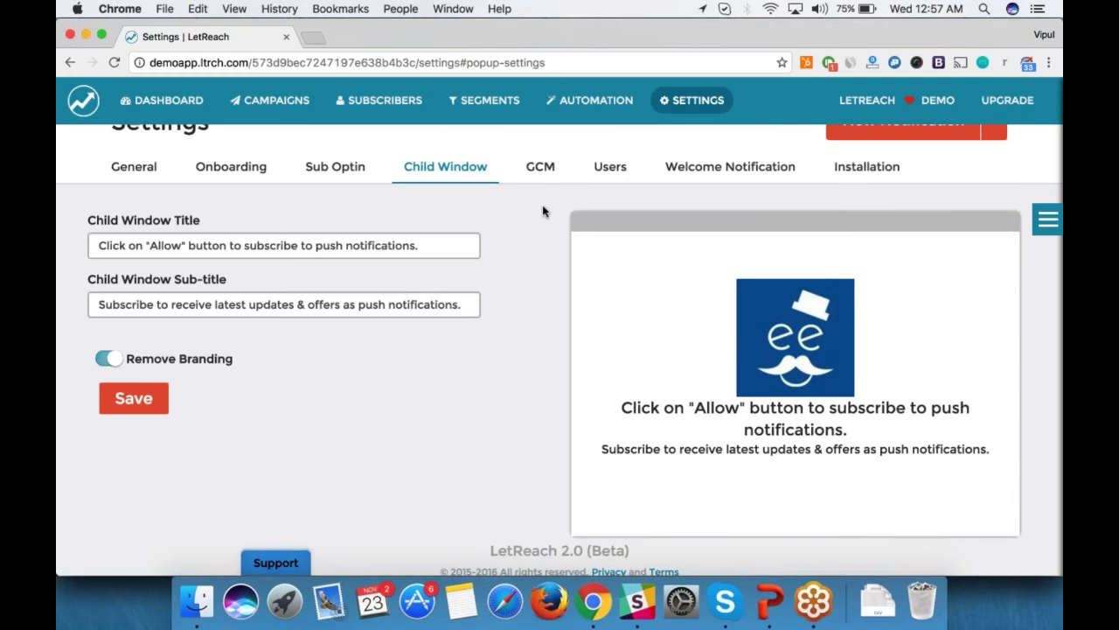
pyautogui.scroll(-1, 709, 243)
pyautogui.scroll(-1, 676, 272)
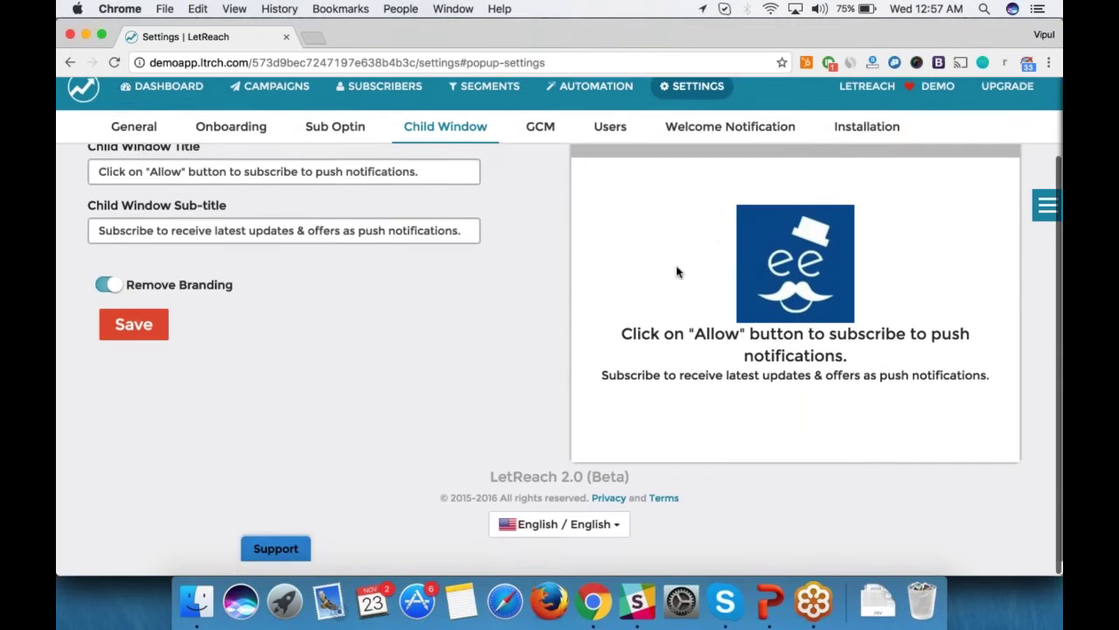
pyautogui.scroll(3, 426, 289)
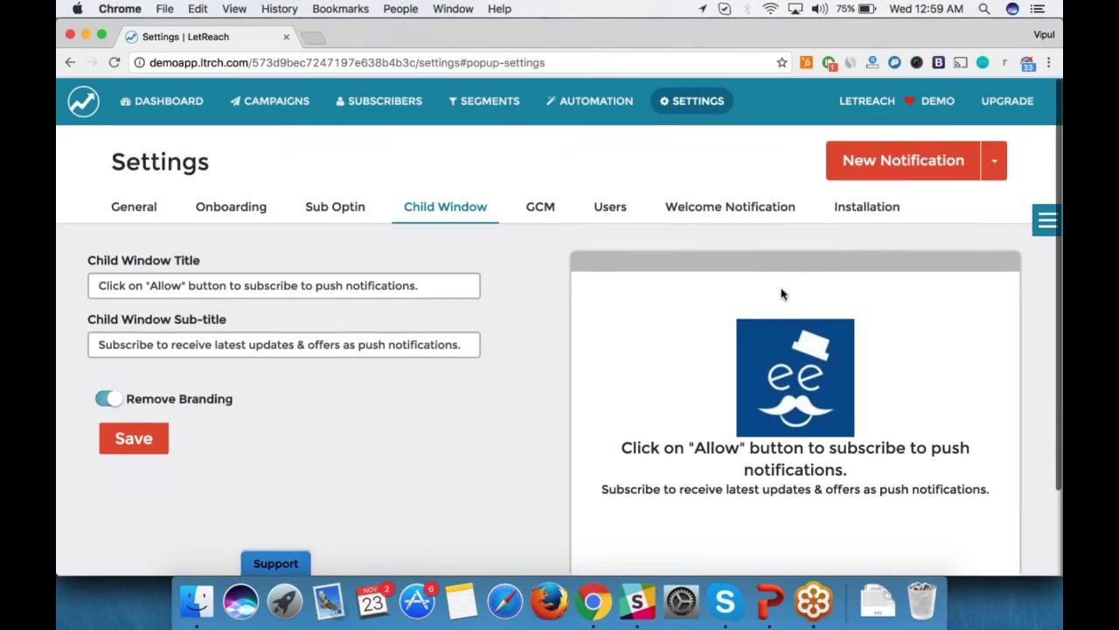
pyautogui.scroll(-1, 432, 276)
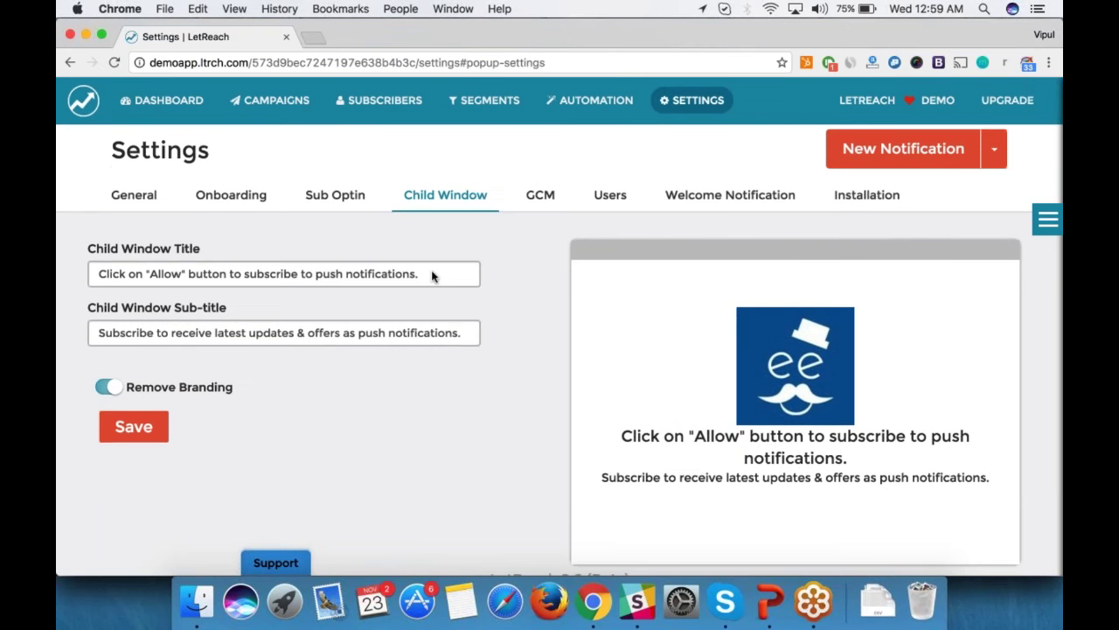
pyautogui.scroll(1, 432, 276)
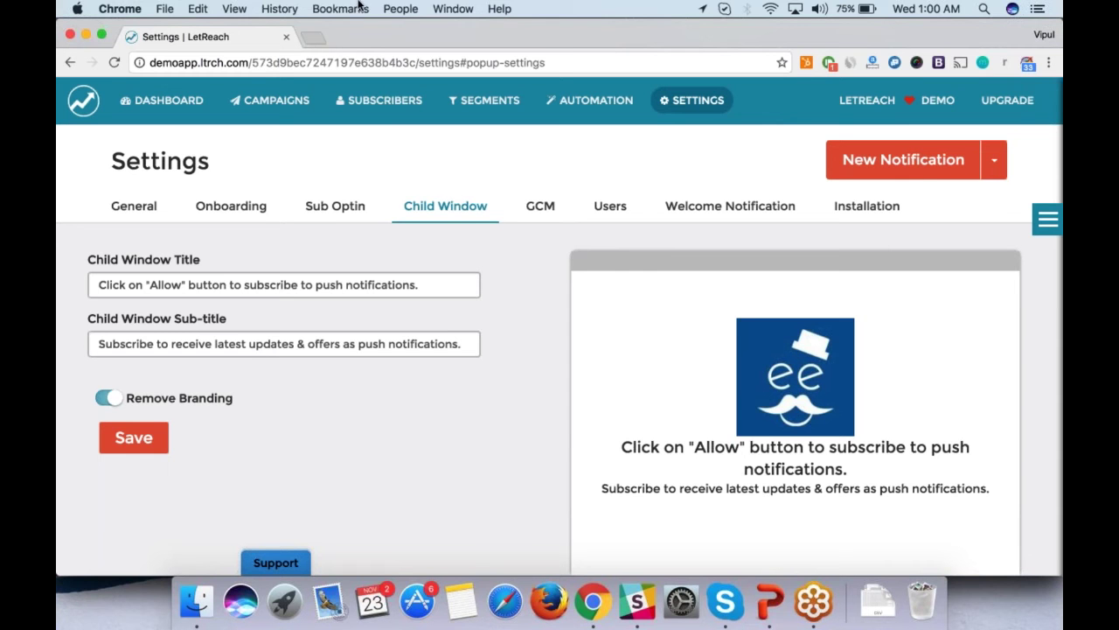
# Open chrome://serviceworker-internals in a new browser tab.
pyautogui.click(316, 38)
pyautogui.write('ch')
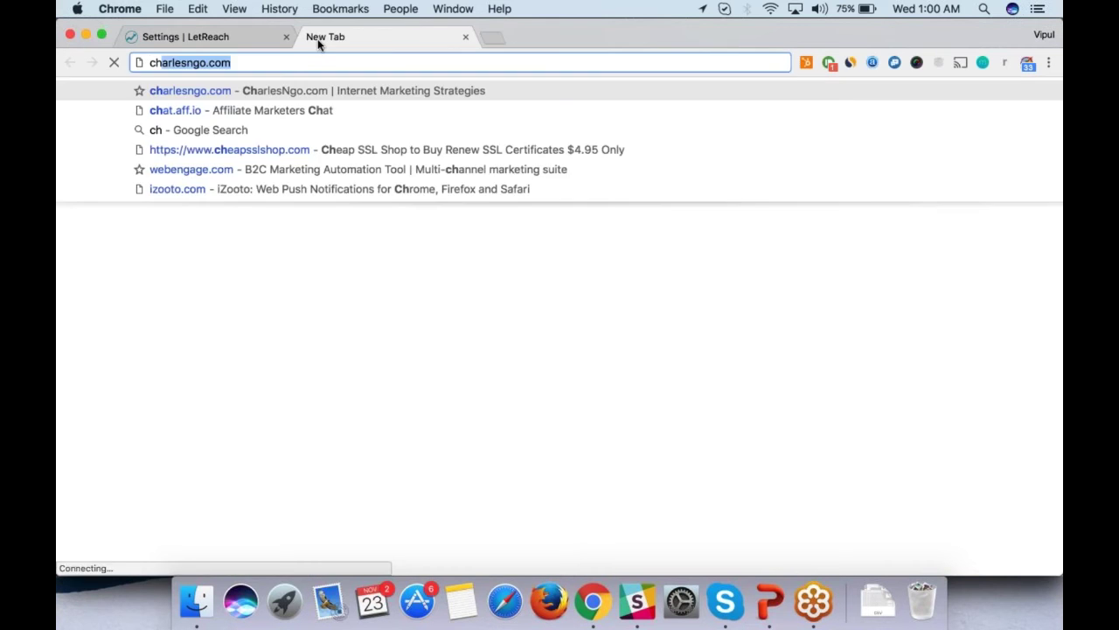
pyautogui.write('i')
pyautogui.press('BackSpace')
pyautogui.write('rome://ser')
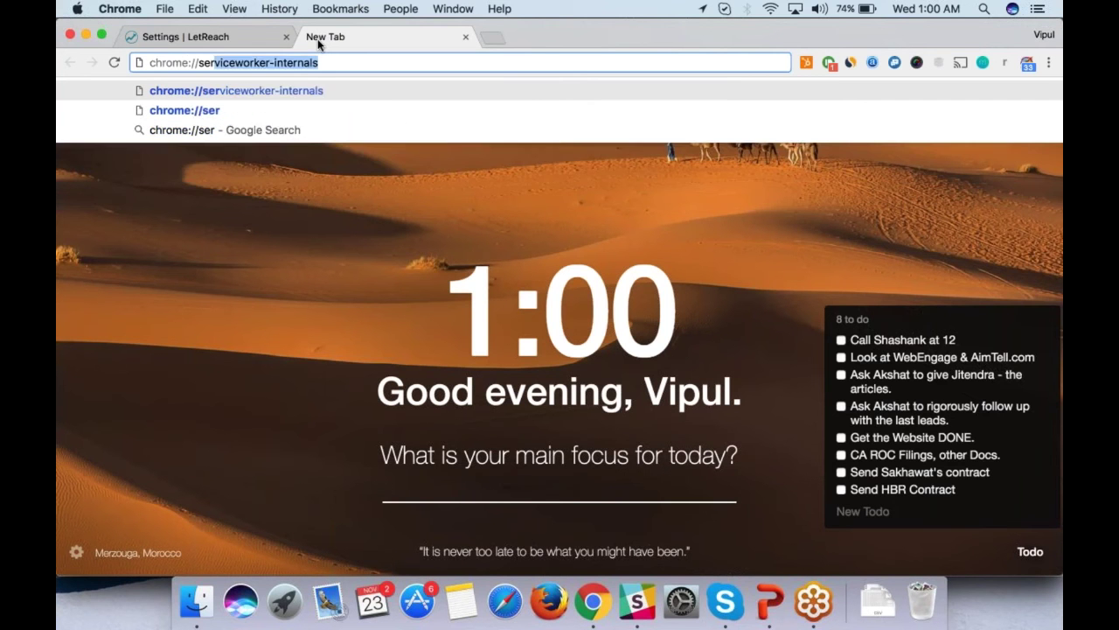
pyautogui.press('Return')
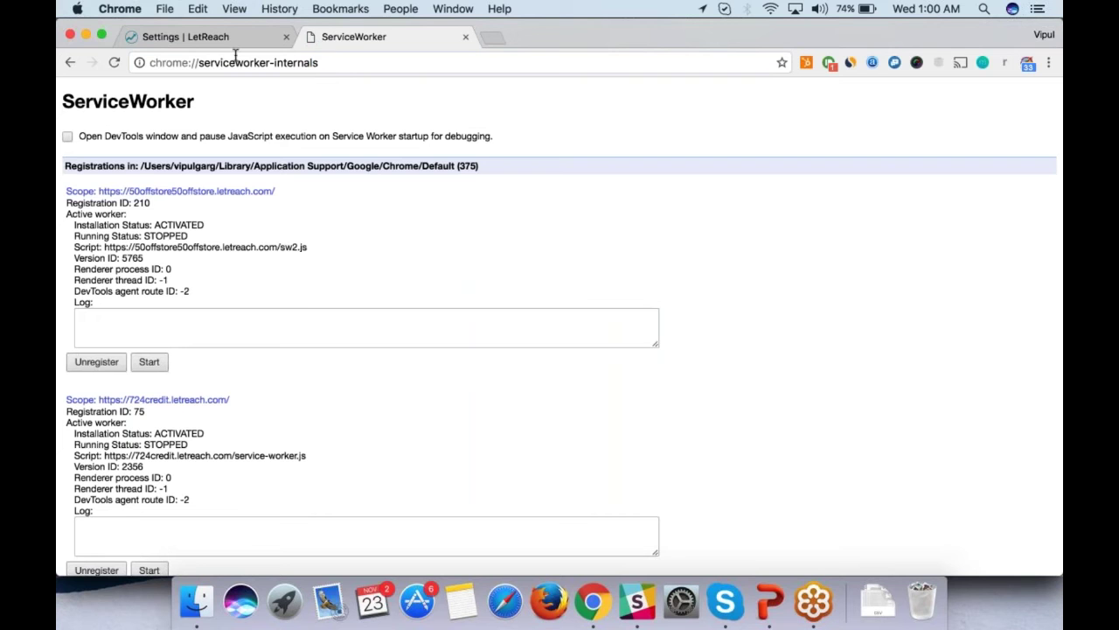
# Select the service worker page's address and look through the registered service workers and their Unregister options.
pyautogui.click(151, 62)
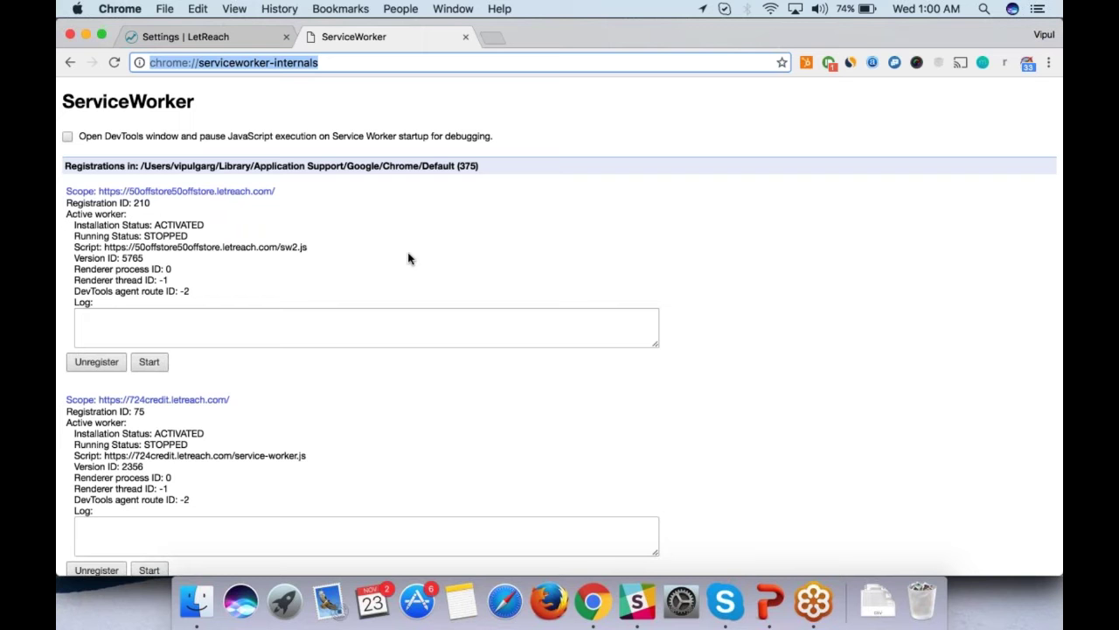
pyautogui.scroll(-10, 408, 284)
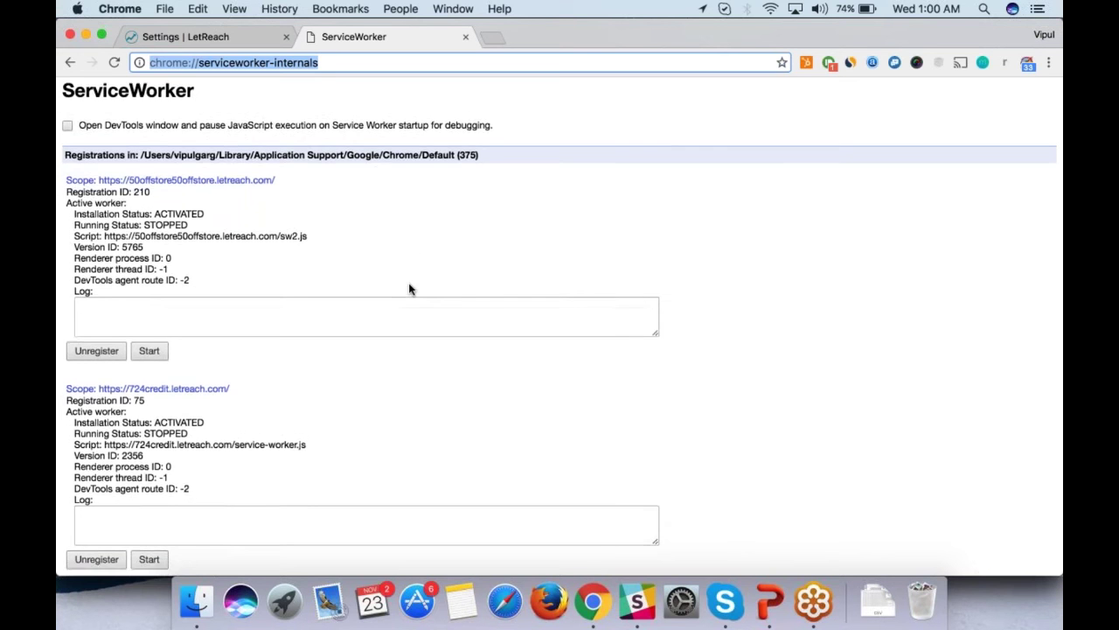
pyautogui.scroll(10, 408, 285)
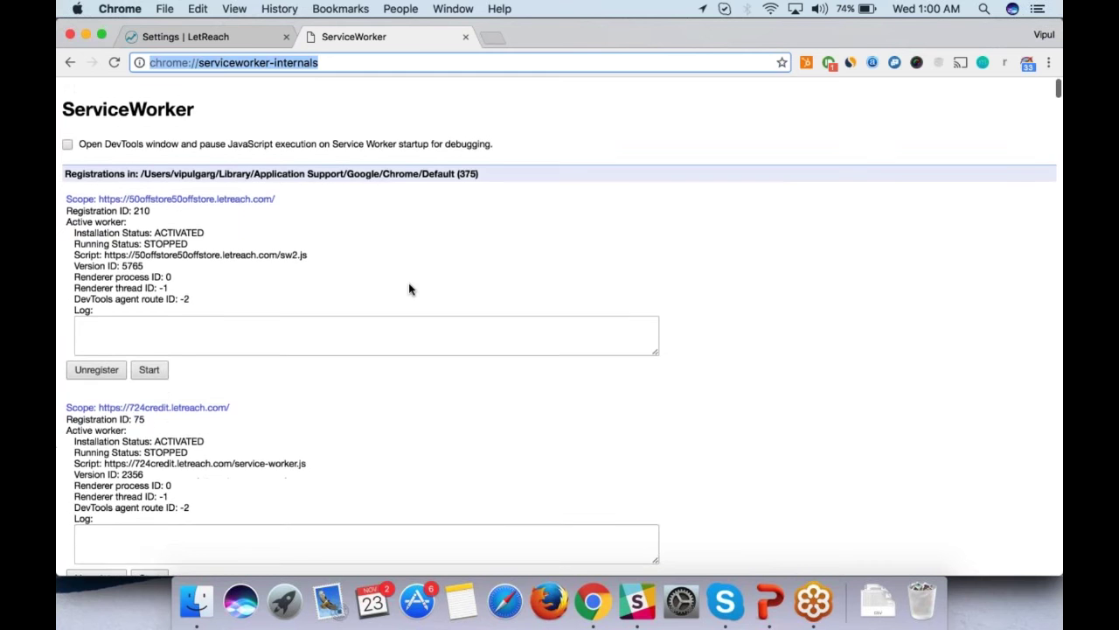
pyautogui.scroll(-2, 181, 368)
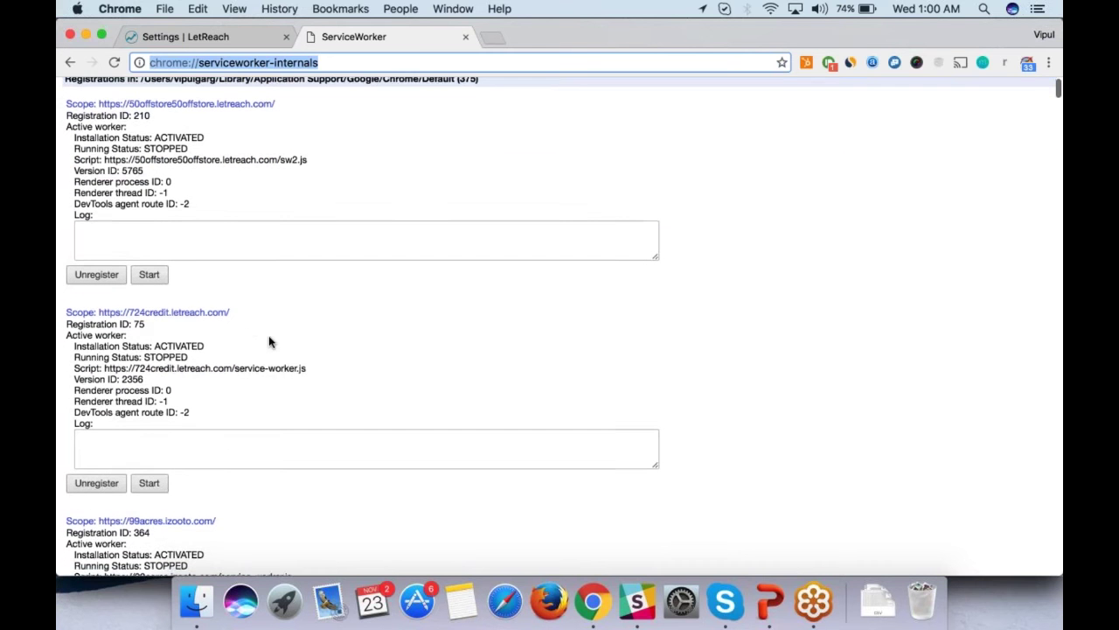
pyautogui.scroll(-1, 268, 341)
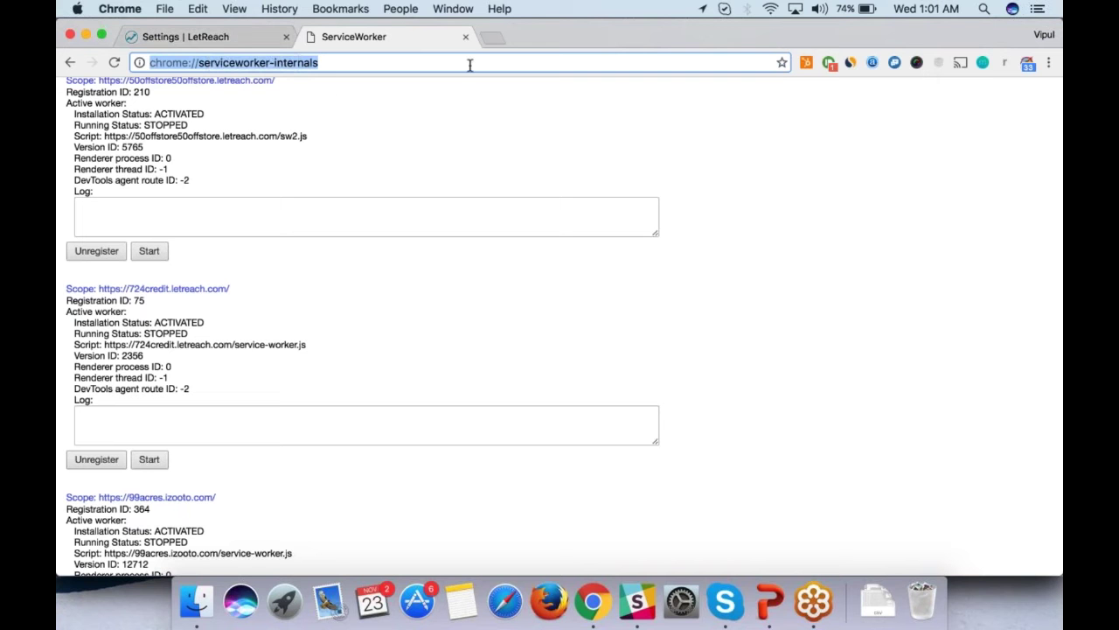
# Switch back to the LetReach settings and view the GCM project number and API key fields.
pyautogui.click(225, 38)
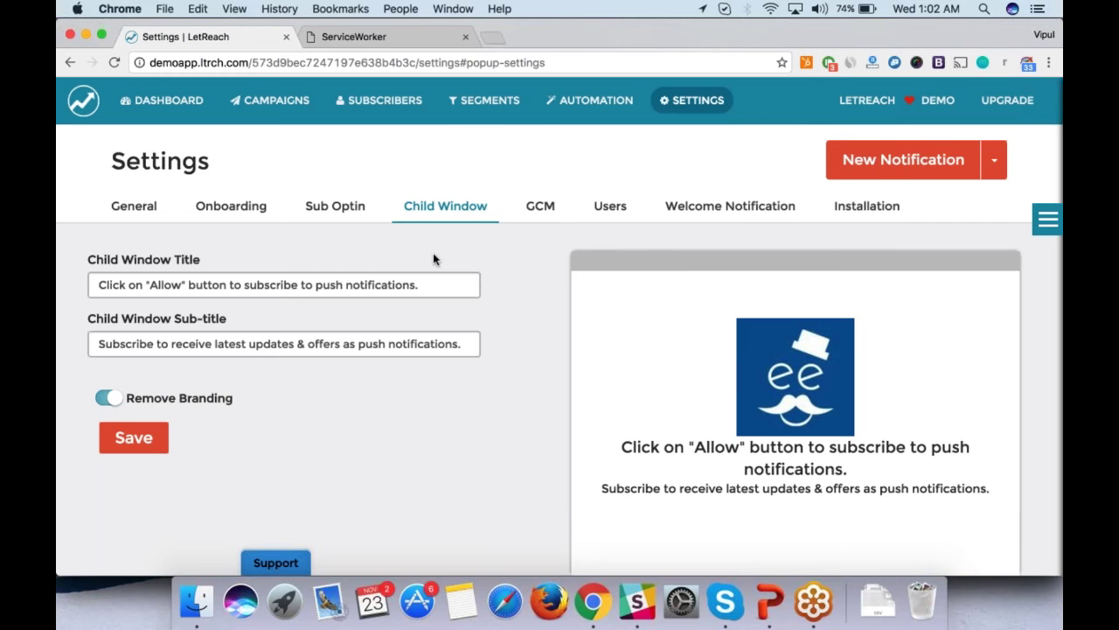
pyautogui.click(538, 213)
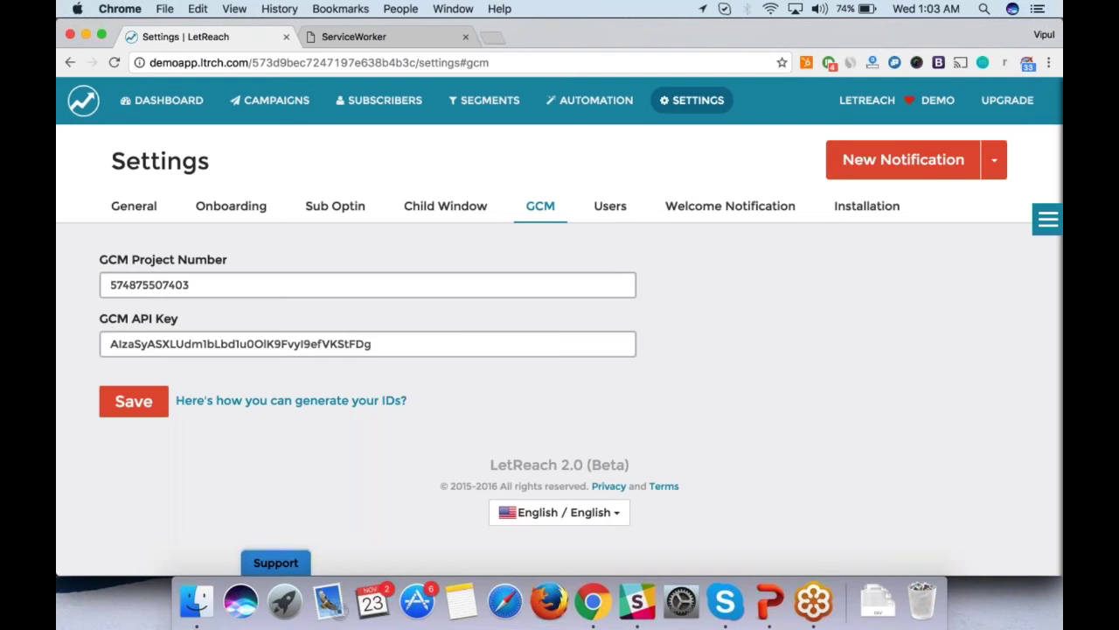
# Open the Users settings, select the demo user for editing, and view the available user roles, keeping Admin.
pyautogui.click(611, 215)
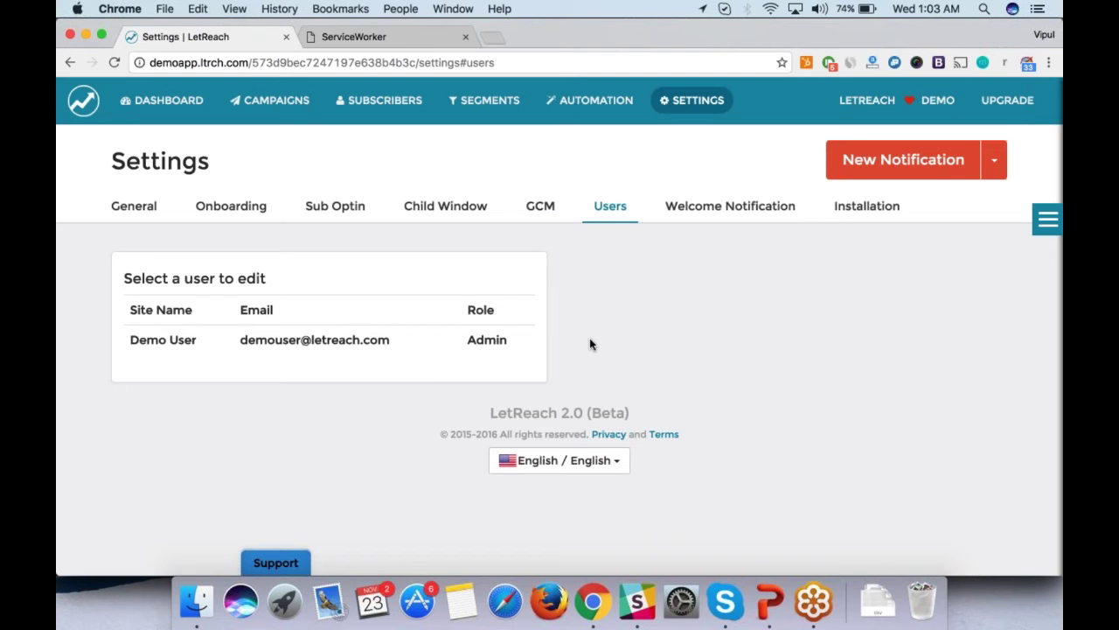
pyautogui.click(446, 341)
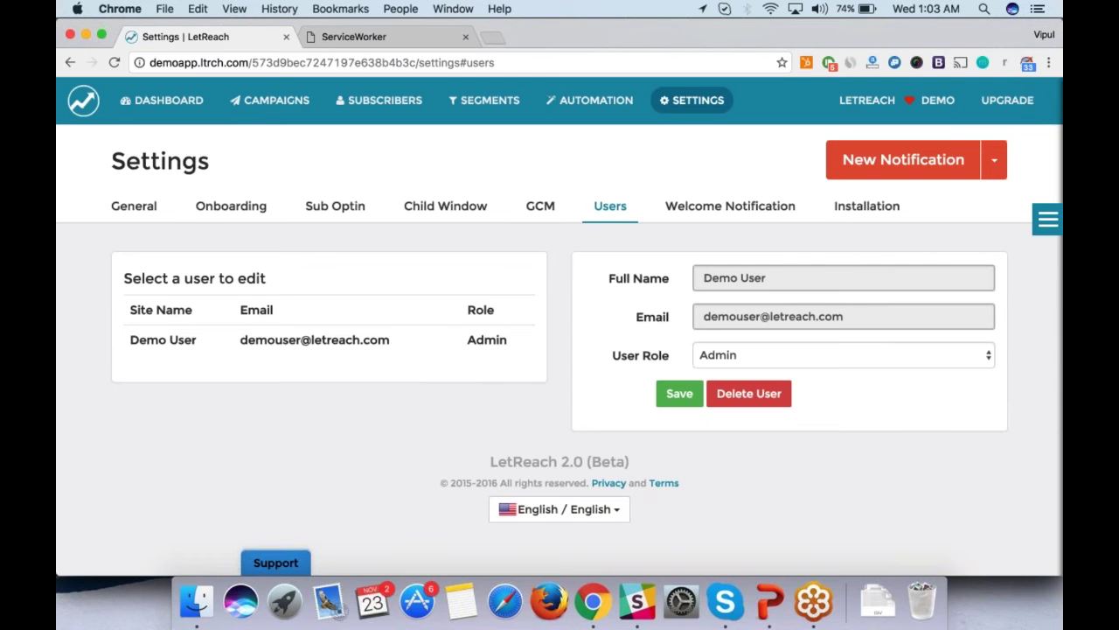
pyautogui.click(732, 357)
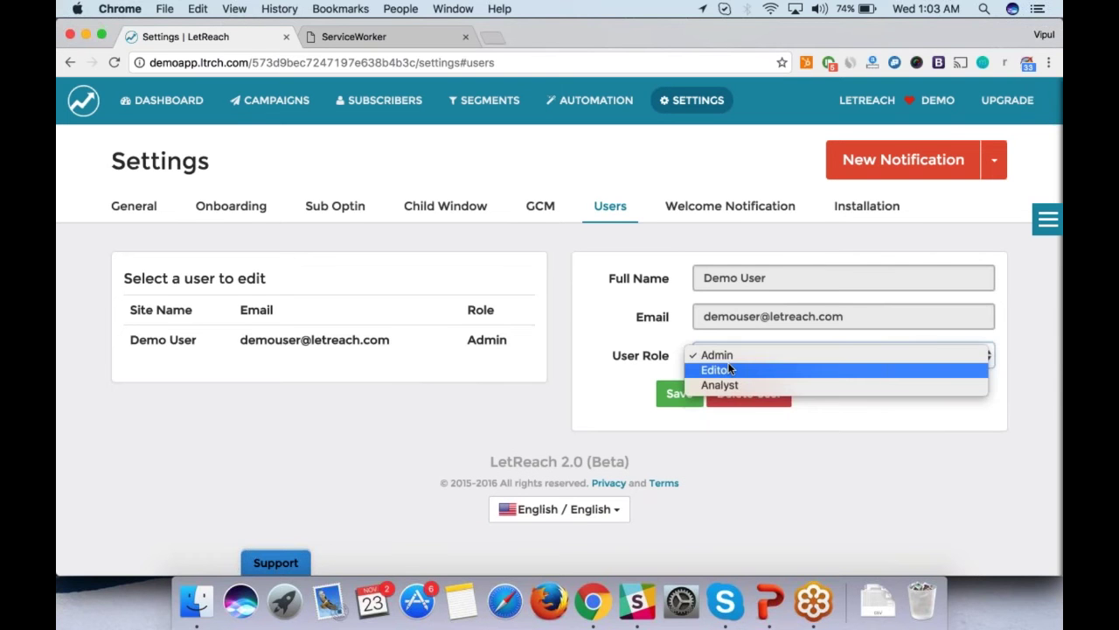
pyautogui.click(727, 355)
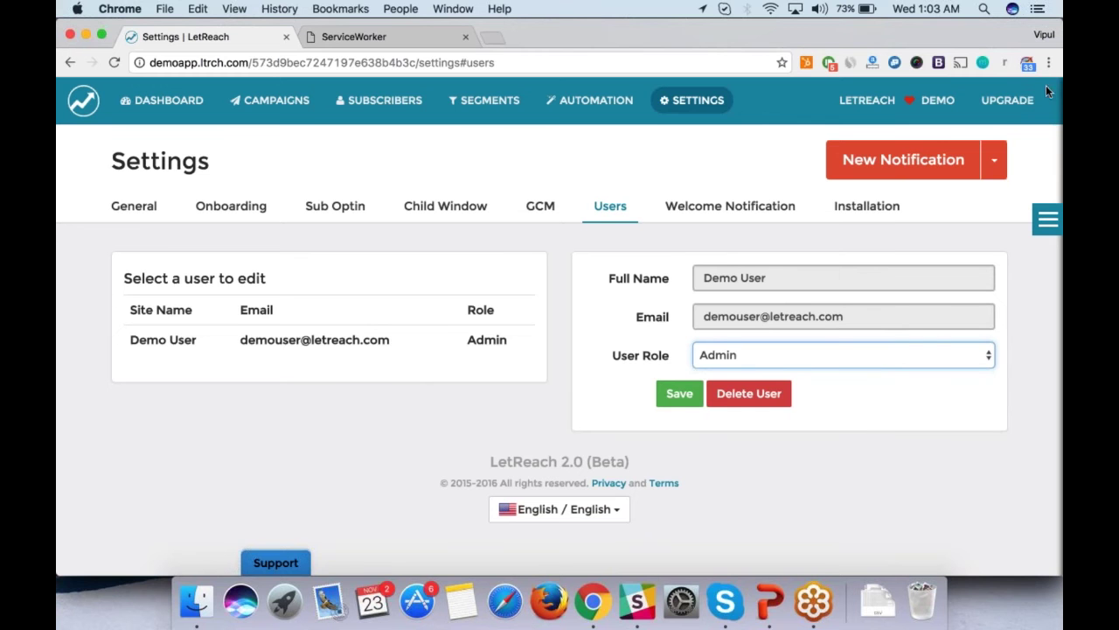
# Open the account side panel, view the account details, plan usage and domains, and close the panel.
pyautogui.click(1035, 219)
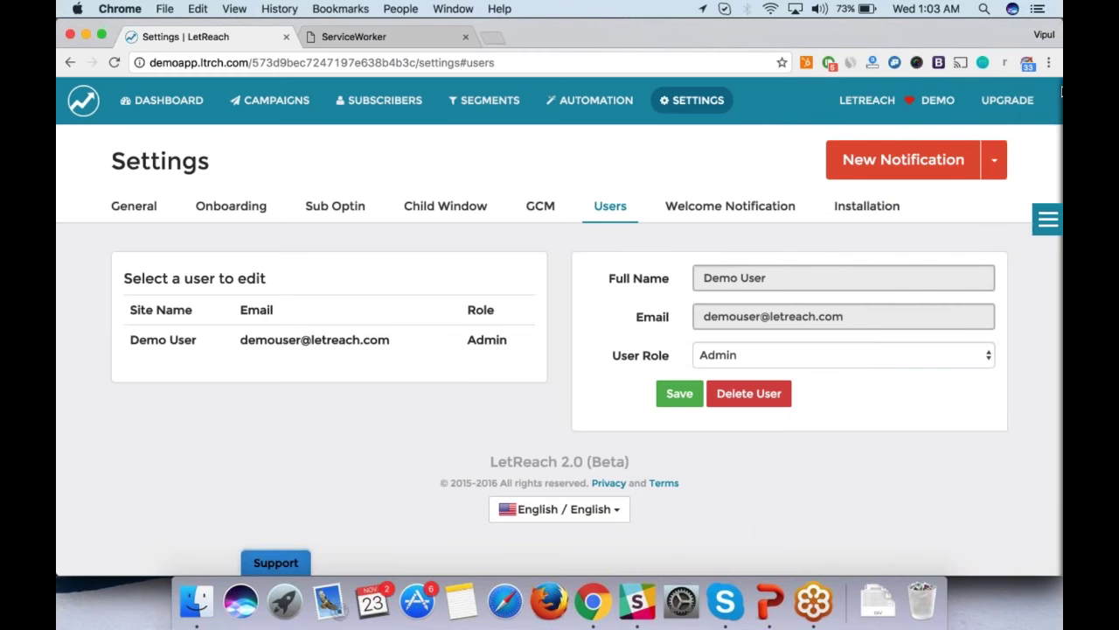
pyautogui.click(1049, 219)
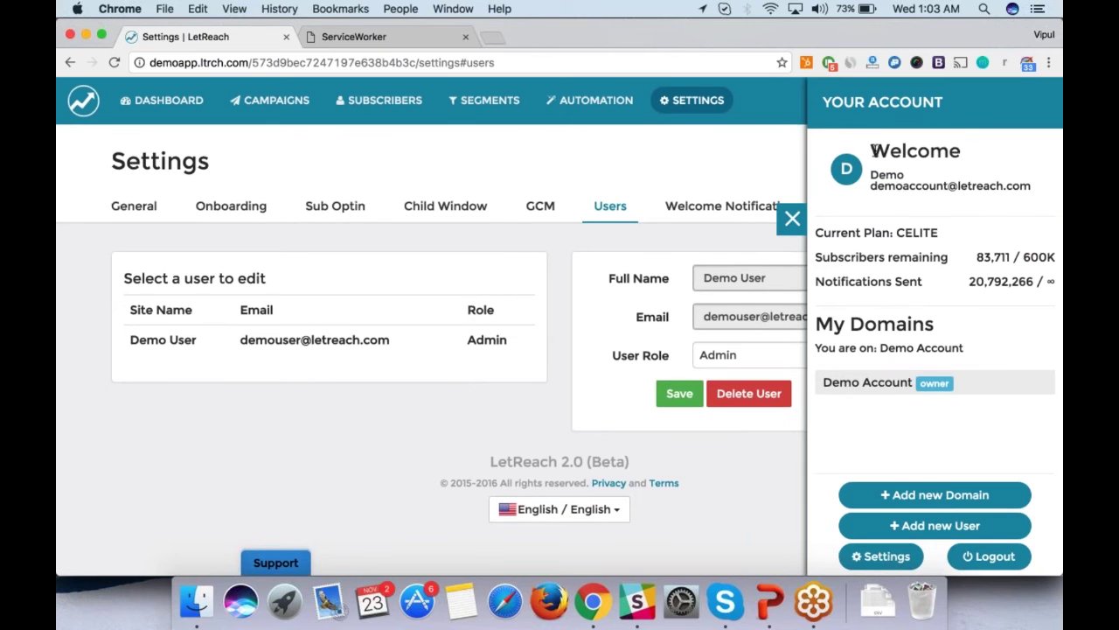
pyautogui.moveTo(877, 150); pyautogui.dragTo(946, 188)
pyautogui.click(947, 188)
pyautogui.scroll(-1, 835, 457)
pyautogui.click(790, 221)
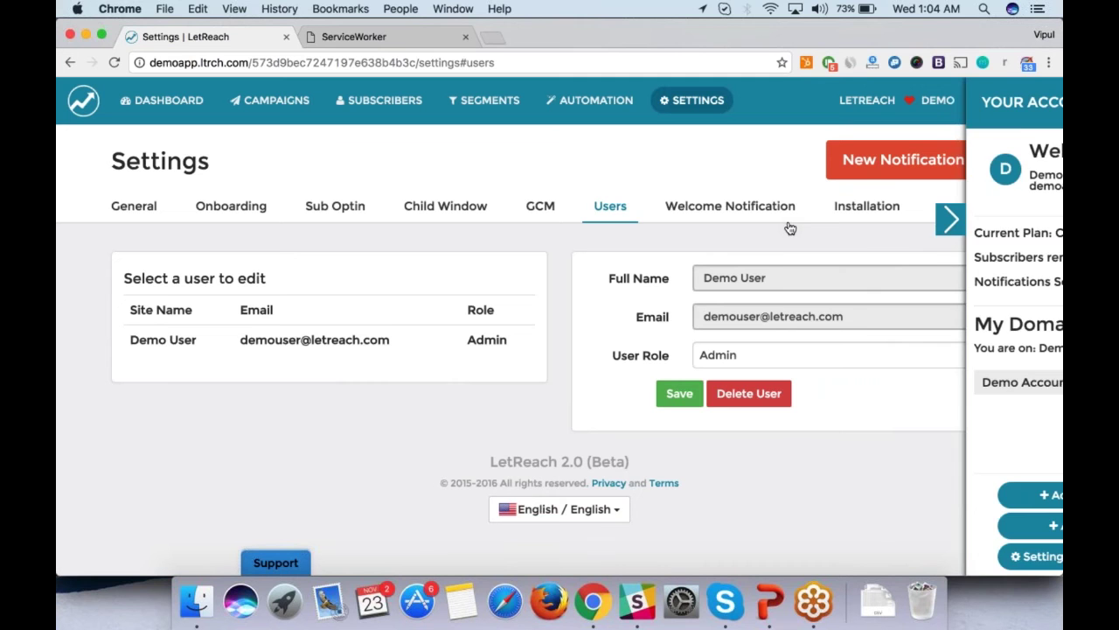
# Open the Welcome Notification settings and enable the welcome notification.
pyautogui.click(733, 218)
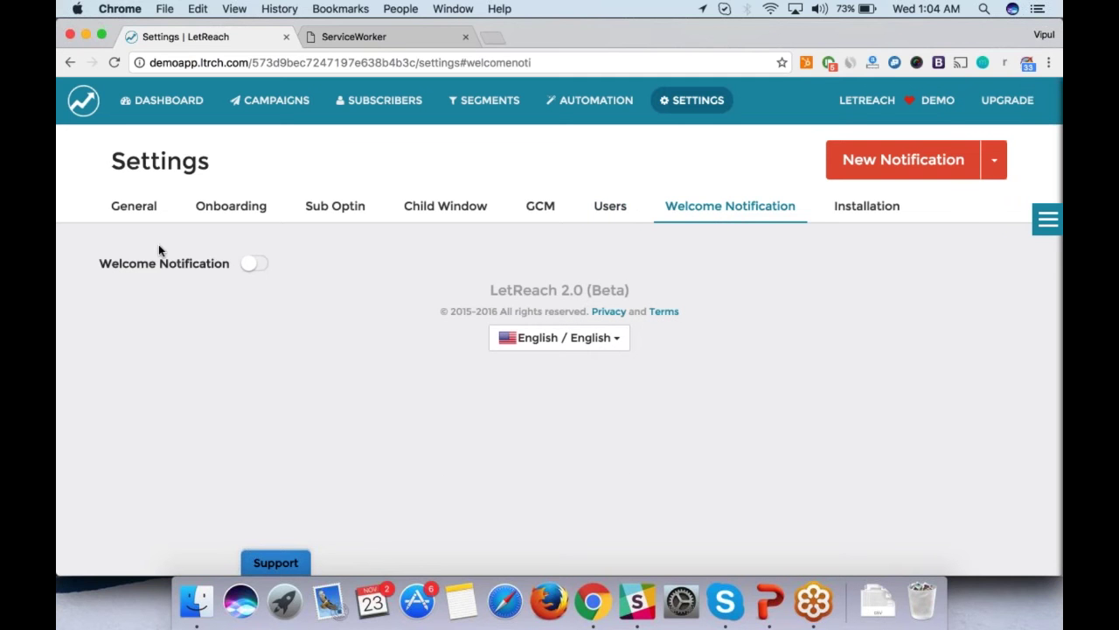
pyautogui.click(253, 263)
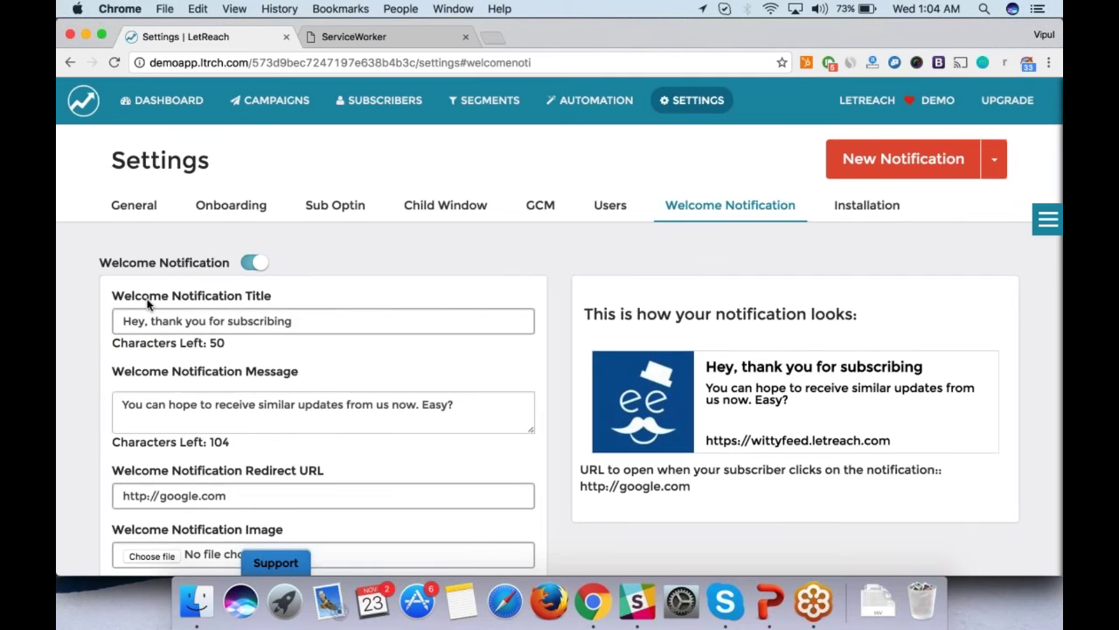
pyautogui.scroll(-3, 131, 310)
pyautogui.scroll(2, 121, 316)
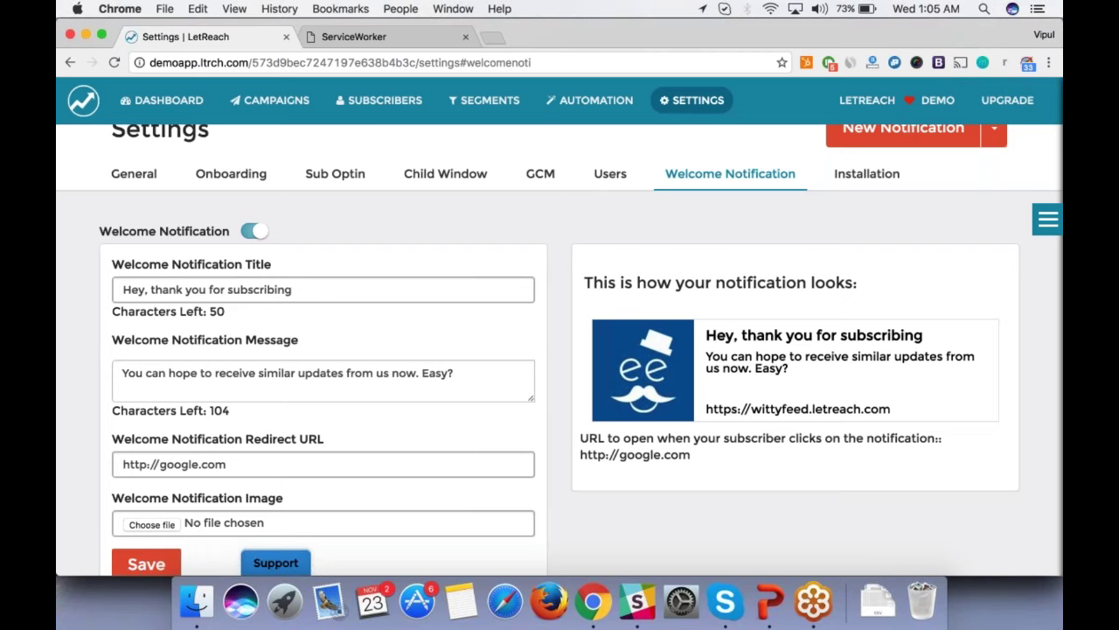
# Review the welcome notification form, highlighting the Redirect URL and Image fields.
pyautogui.scroll(-1, 560, 350)
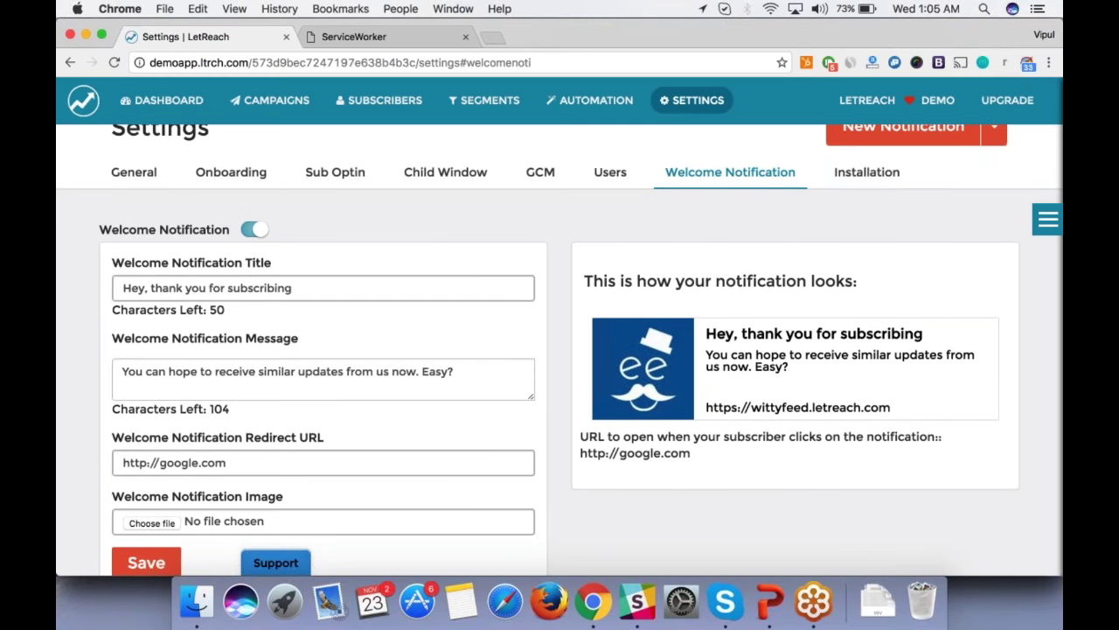
pyautogui.scroll(-3, 560, 350)
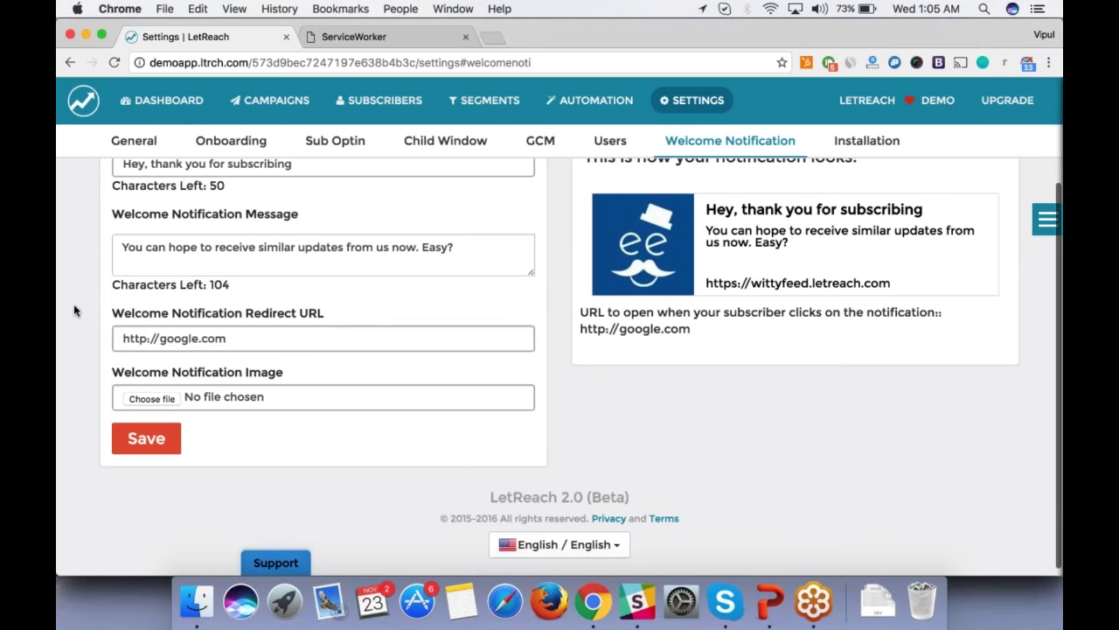
pyautogui.moveTo(112, 314); pyautogui.dragTo(338, 309)
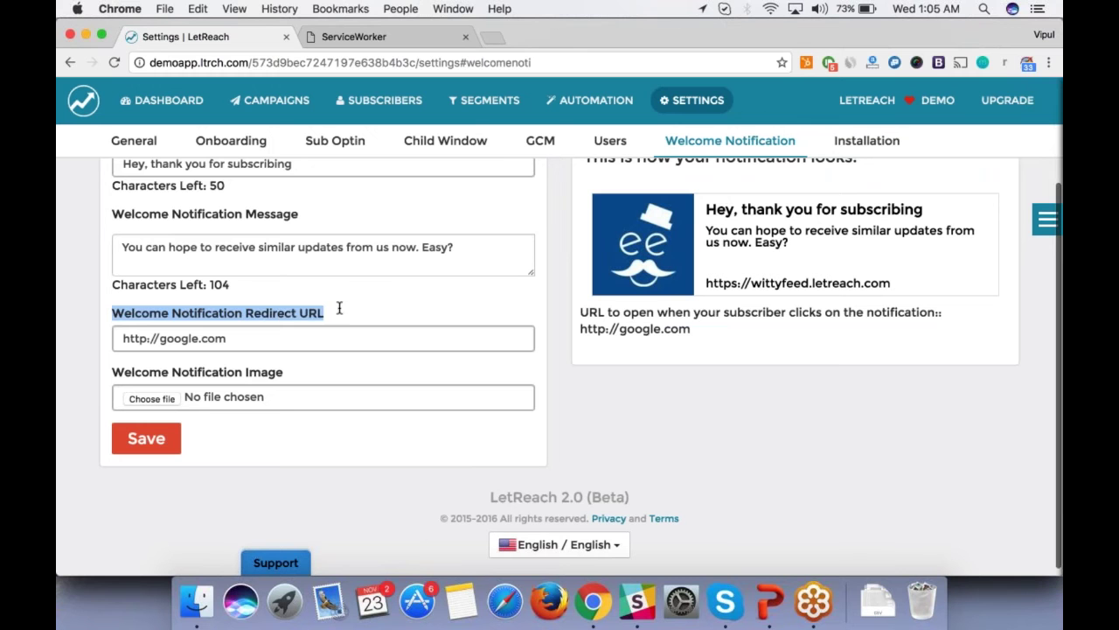
pyautogui.click(338, 310)
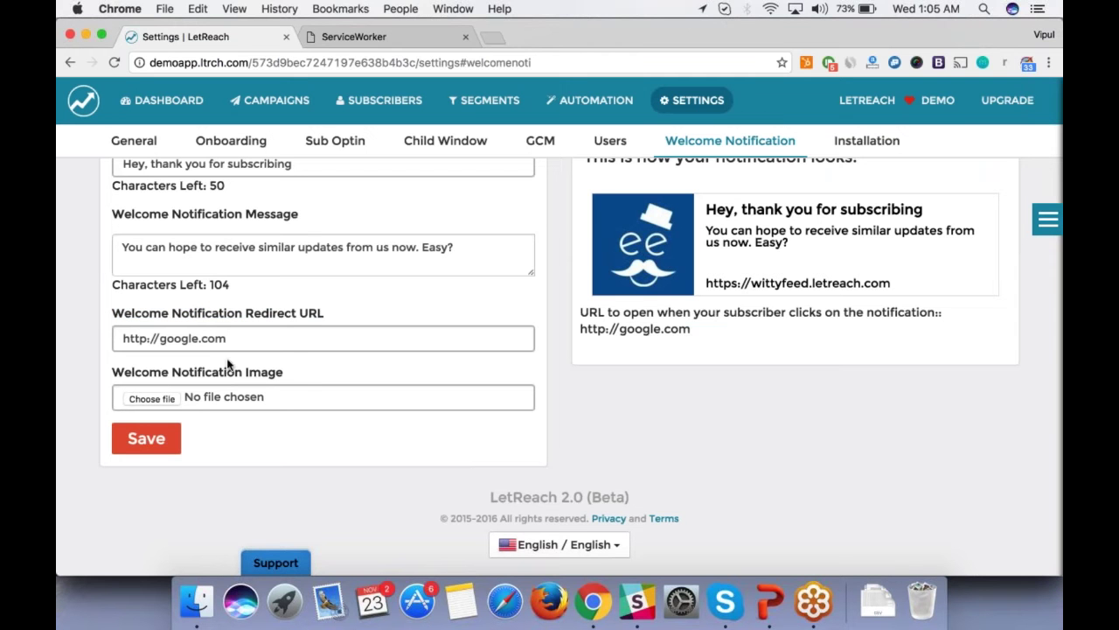
pyautogui.moveTo(103, 371); pyautogui.dragTo(288, 368)
pyautogui.click(289, 368)
pyautogui.scroll(5, 223, 398)
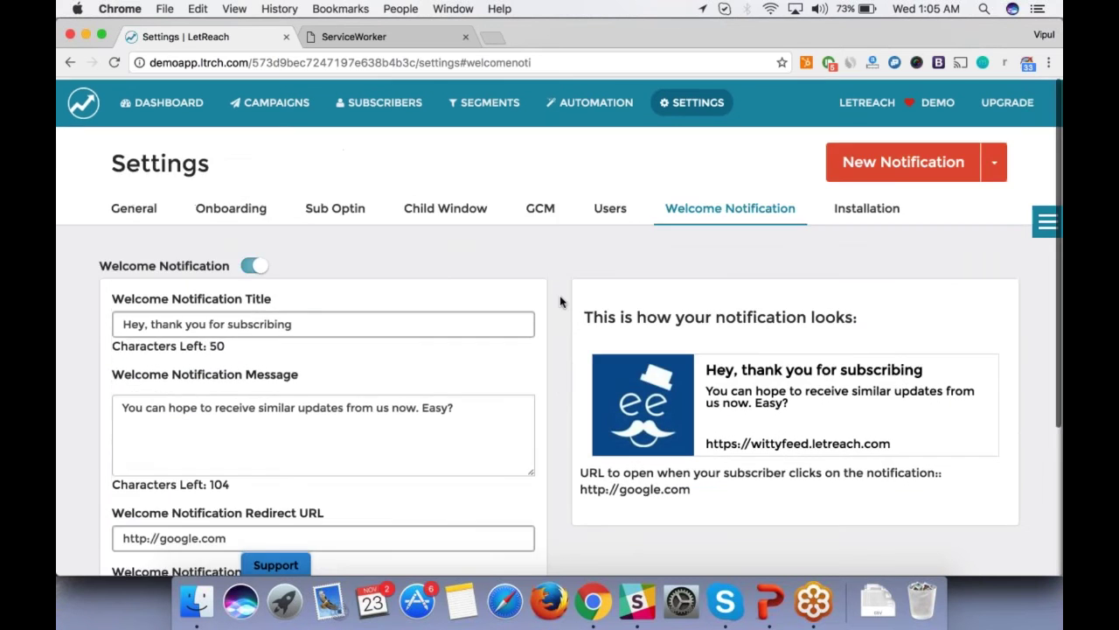
# View the Installation settings briefly, return to the Welcome Notification form and save it.
pyautogui.click(883, 208)
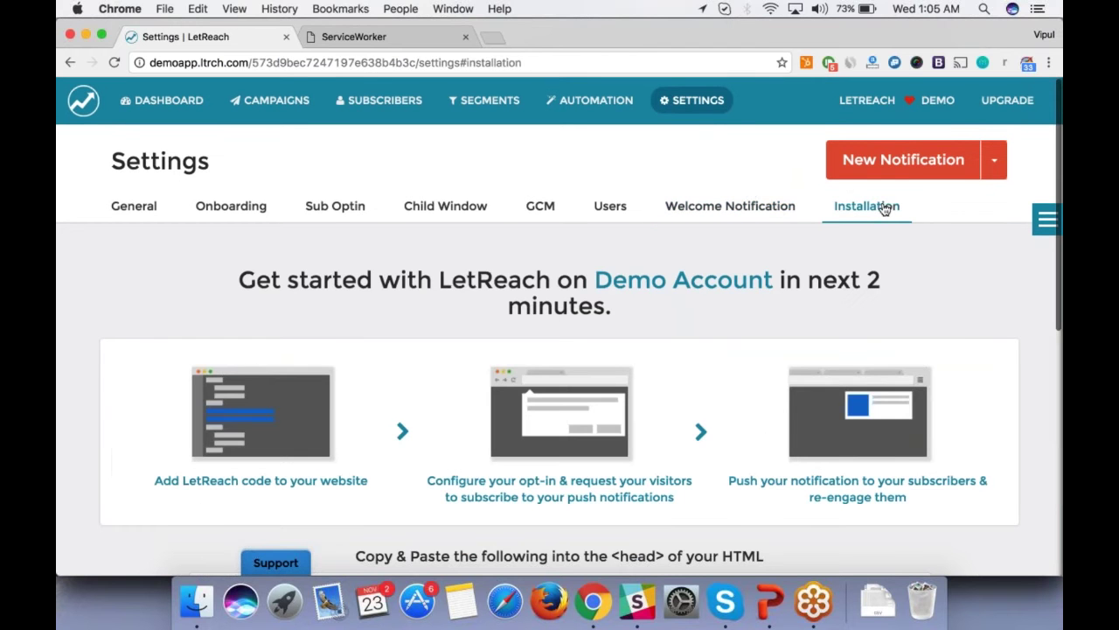
pyautogui.click(739, 209)
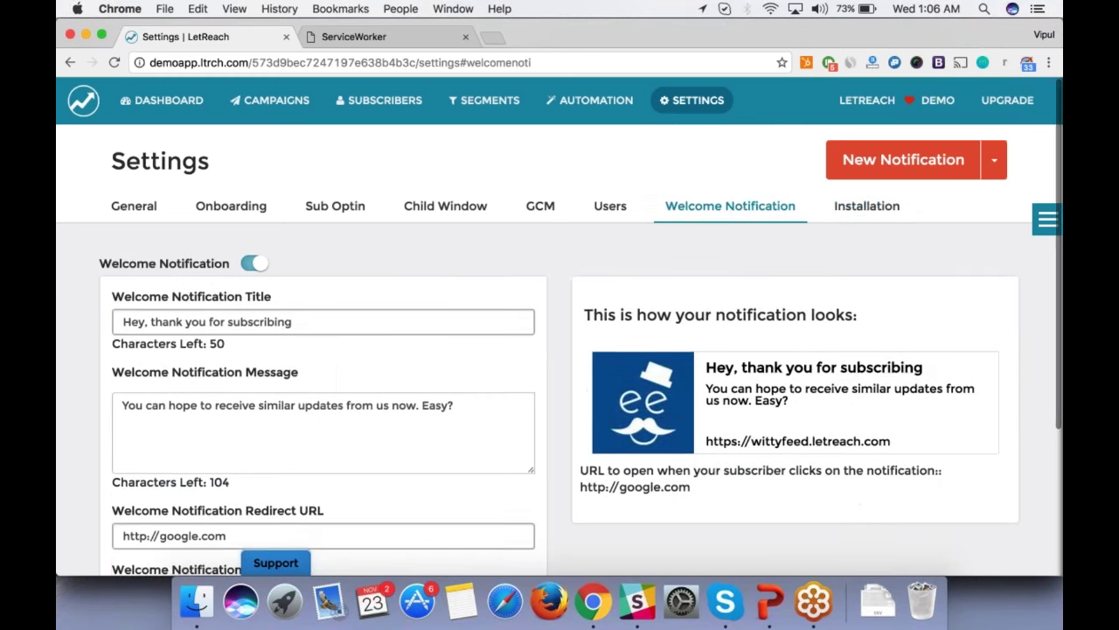
pyautogui.scroll(-5, 559, 350)
pyautogui.scroll(5, 560, 349)
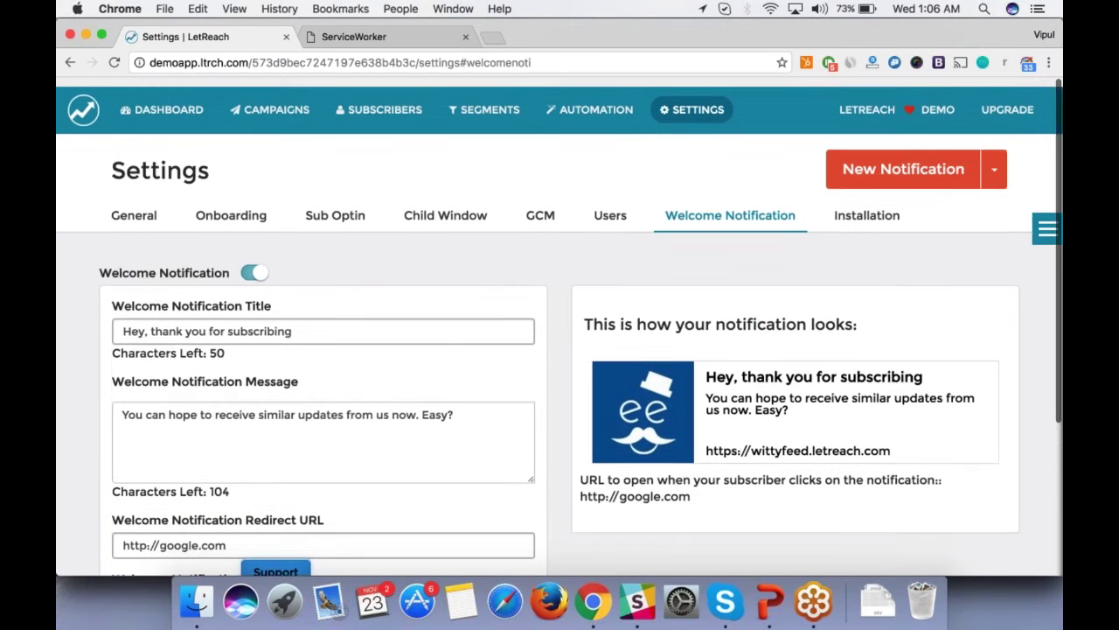
pyautogui.scroll(-1, 559, 350)
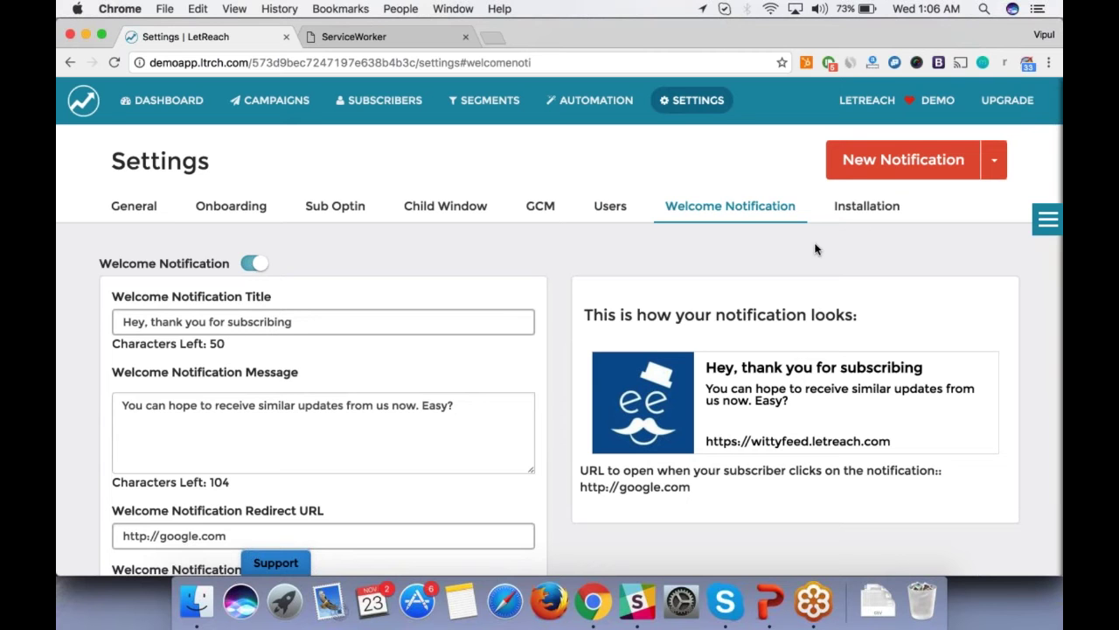
pyautogui.scroll(-1, 815, 249)
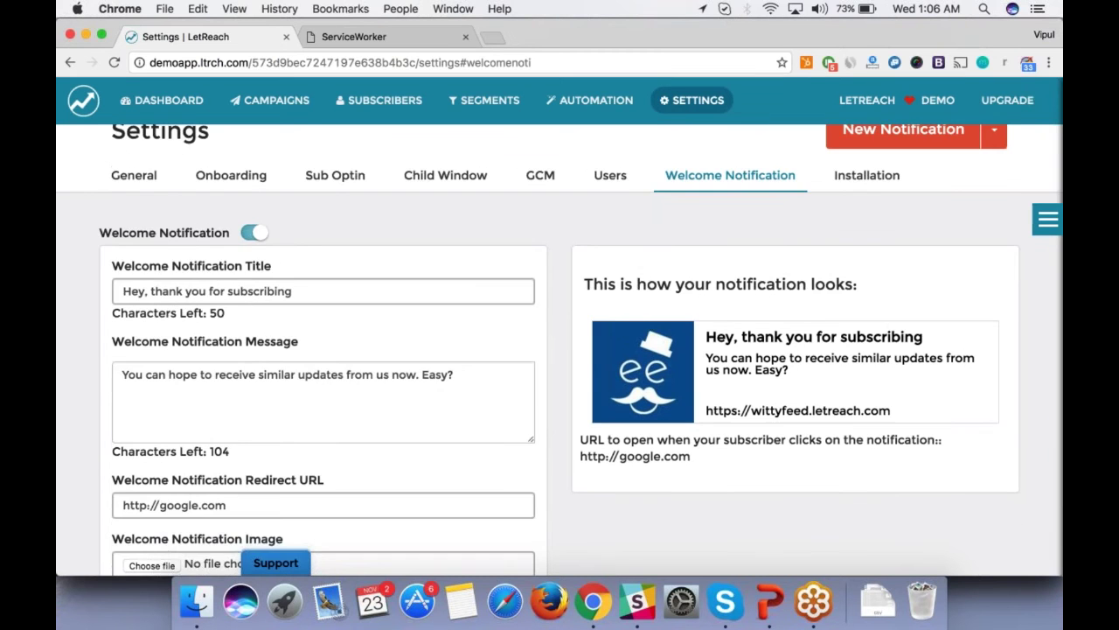
pyautogui.scroll(-5, 149, 400)
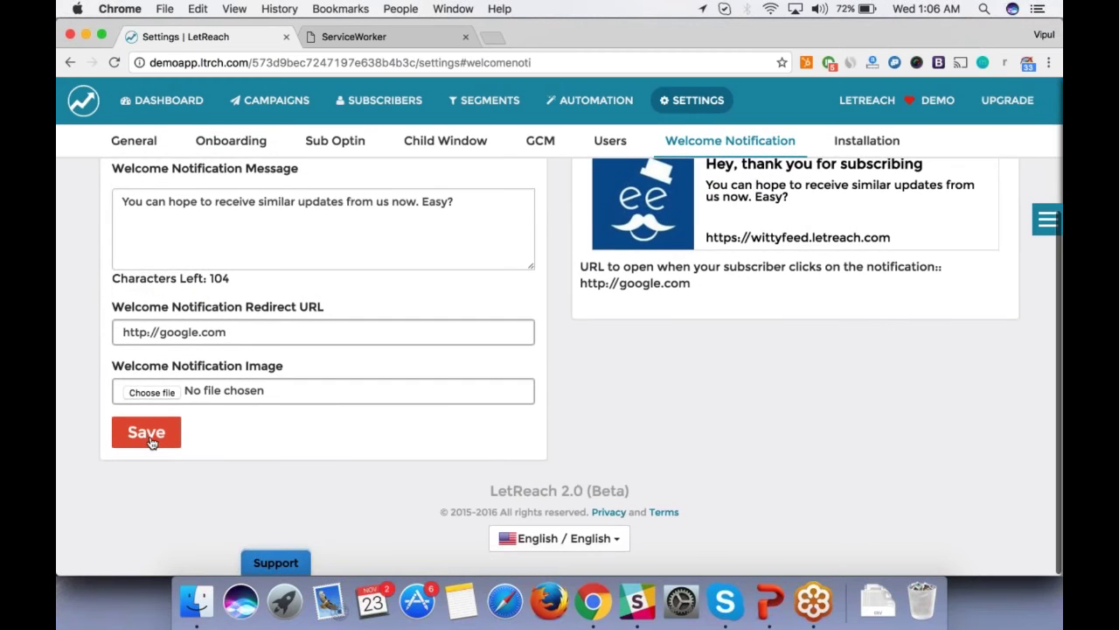
pyautogui.click(146, 432)
pyautogui.scroll(-1, 559, 326)
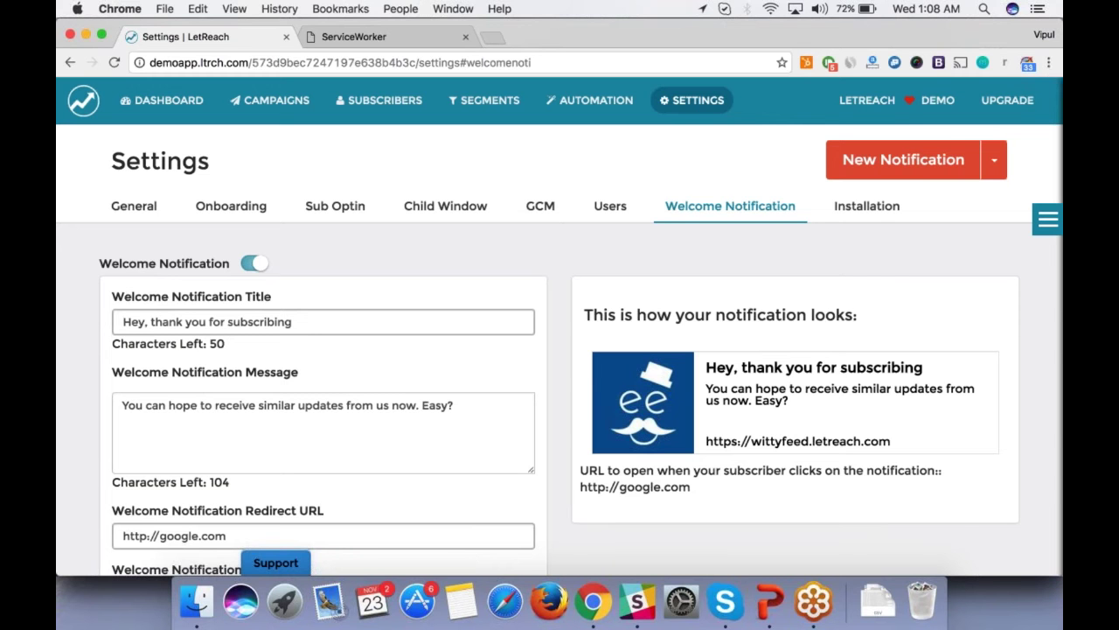
# Open the Installation settings, view the ServiceWorker page in the other browser tab, and return to the settings.
pyautogui.scroll(-3, 560, 350)
pyautogui.scroll(5, 866, 207)
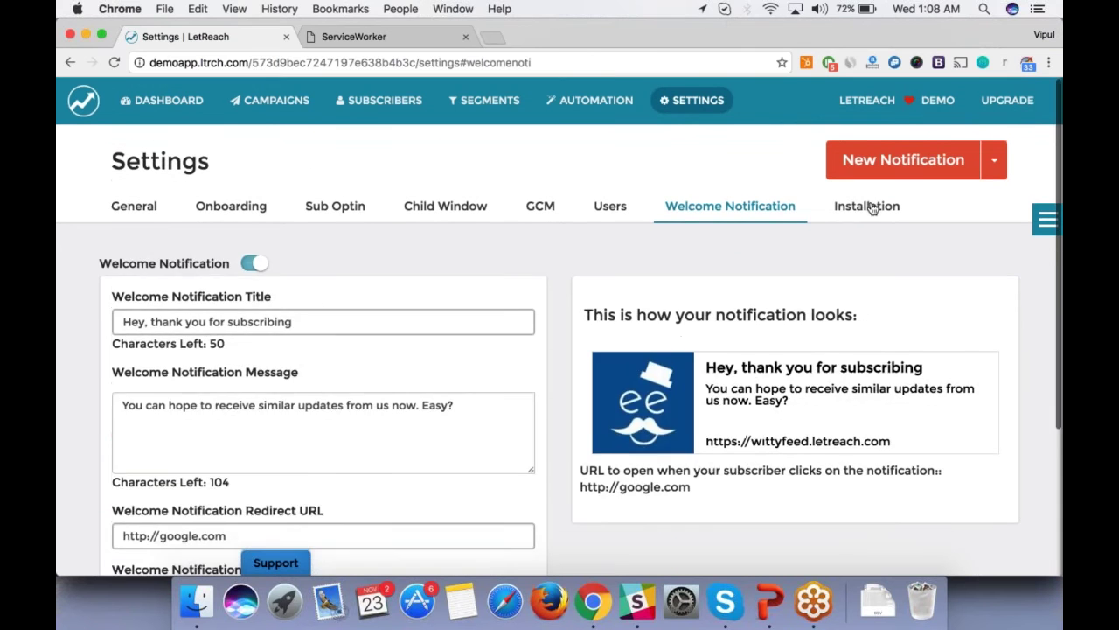
pyautogui.click(866, 206)
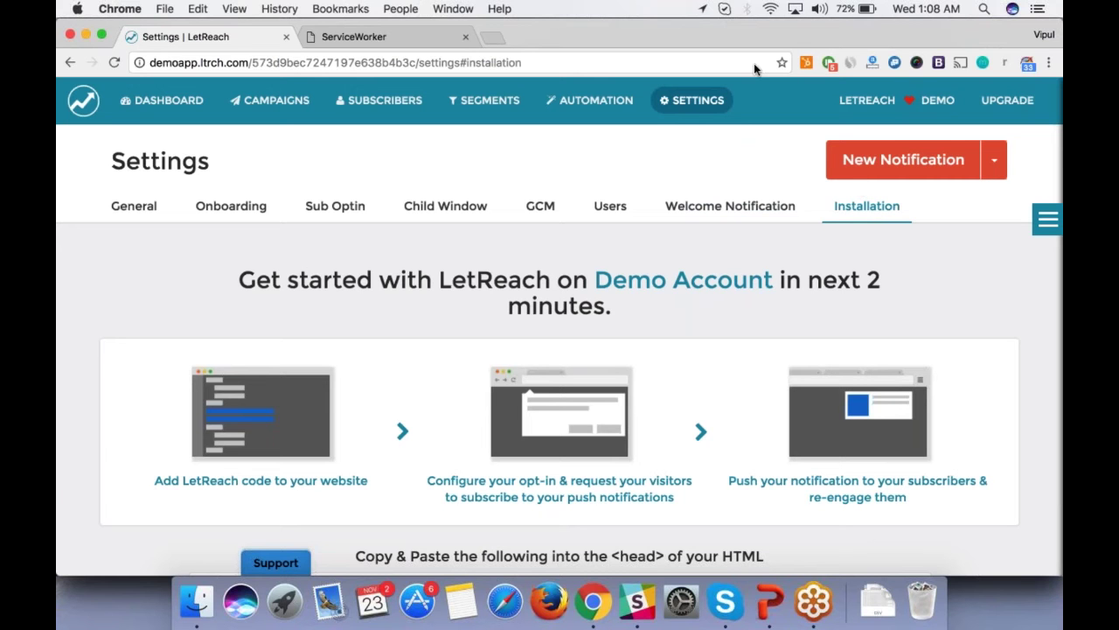
pyautogui.click(850, 203)
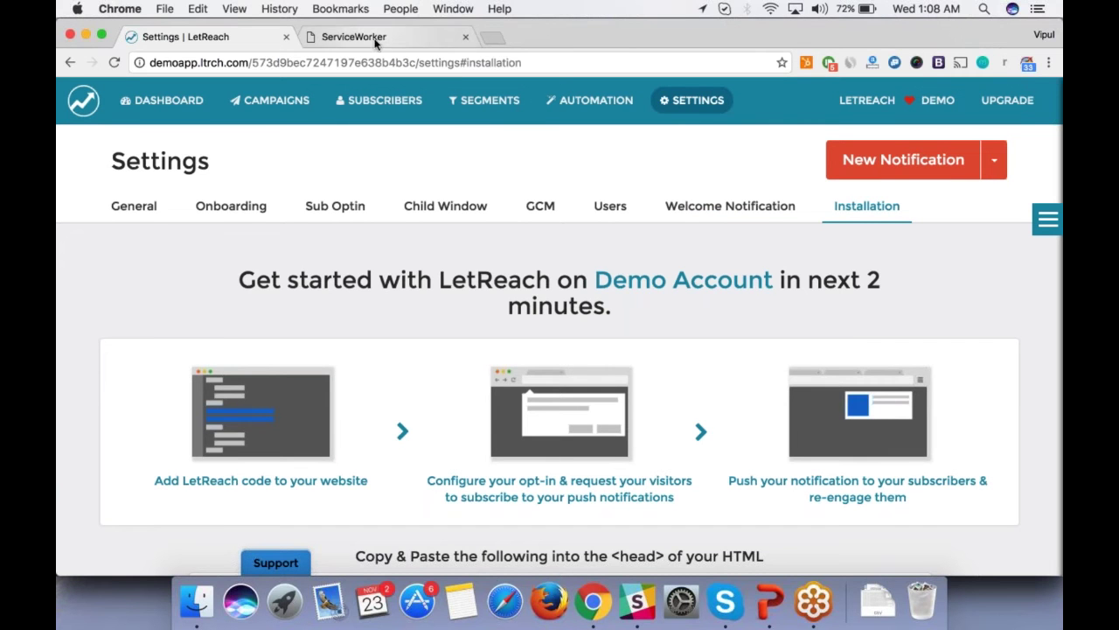
pyautogui.click(435, 37)
pyautogui.click(237, 35)
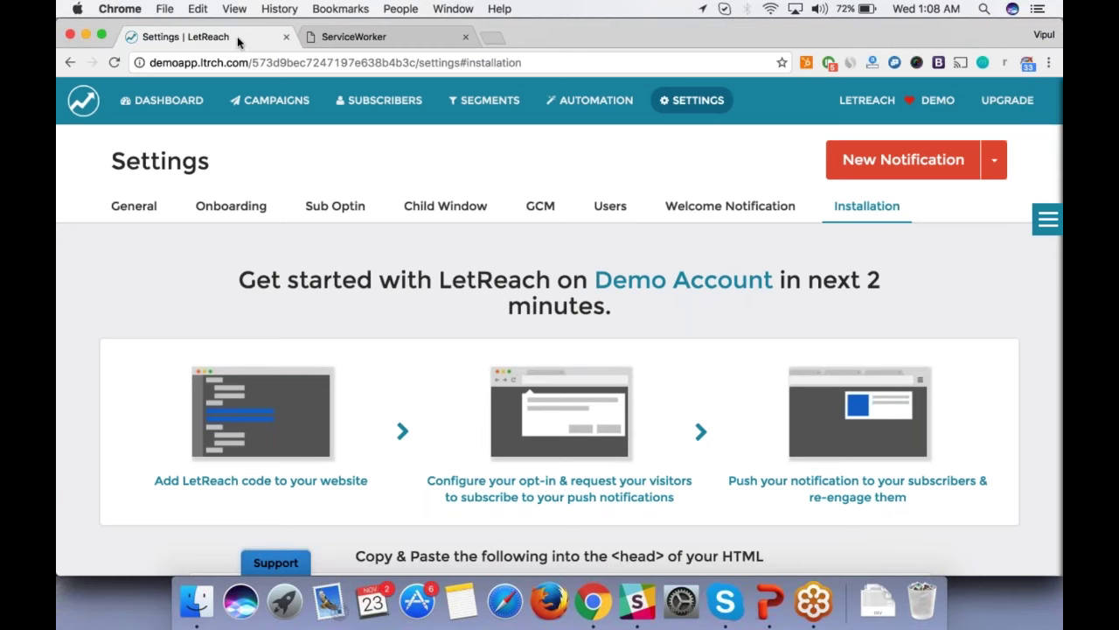
# Examine the installation instructions, including the script for the HTML head, the option to mail the code to a developer, and the WordPress plugin.
pyautogui.scroll(-2, 76, 362)
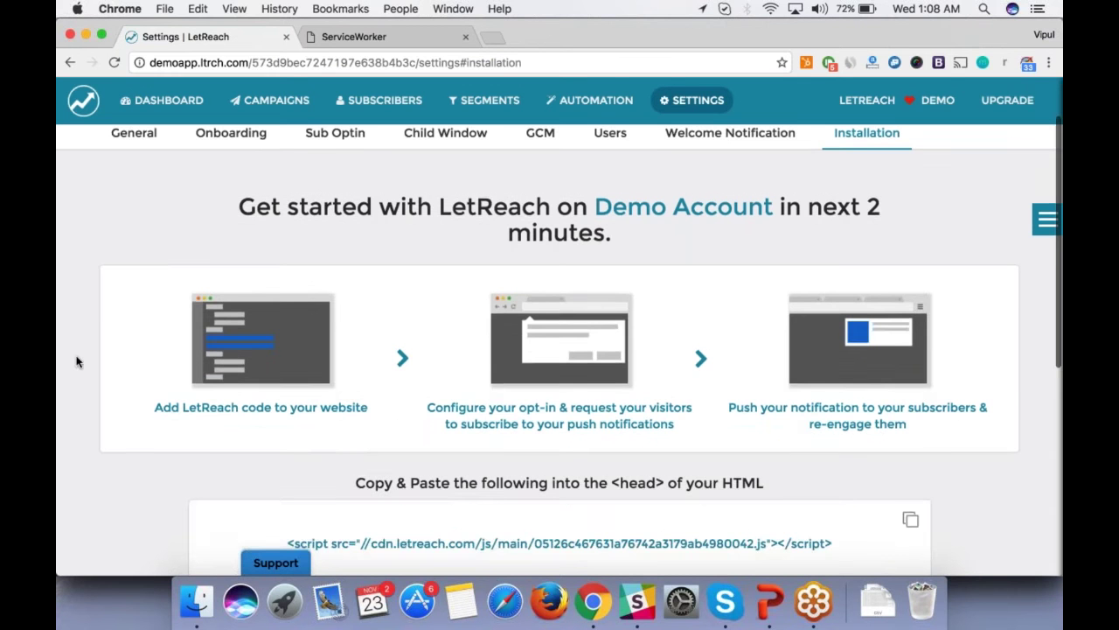
pyautogui.scroll(2, 76, 361)
pyautogui.scroll(-2, 189, 401)
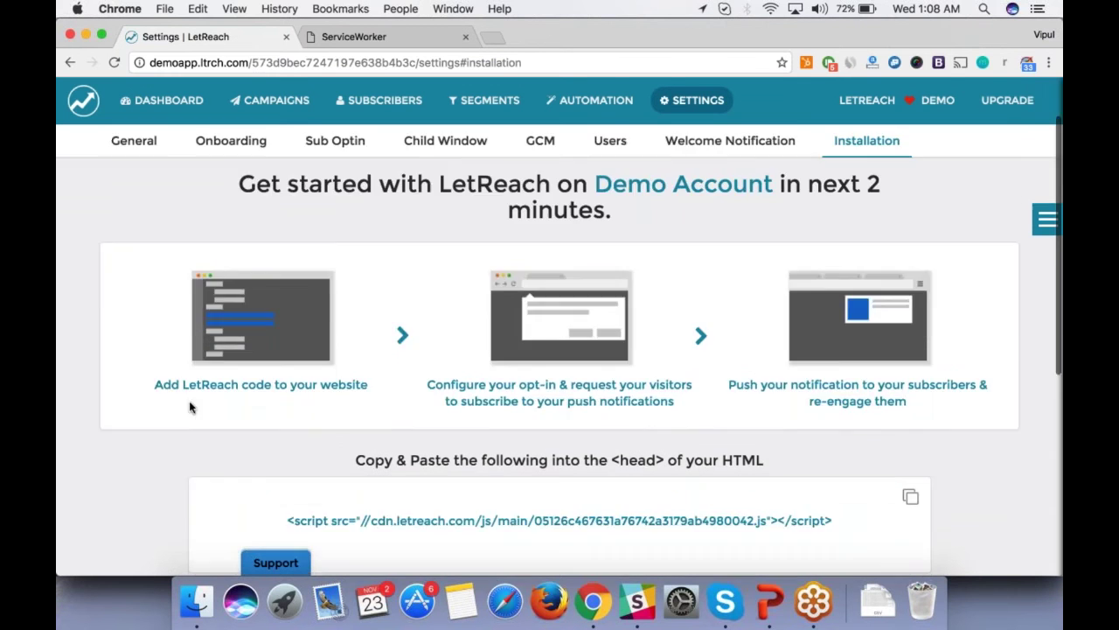
pyautogui.scroll(2, 189, 400)
pyautogui.scroll(-2, 189, 401)
pyautogui.scroll(-5, 189, 405)
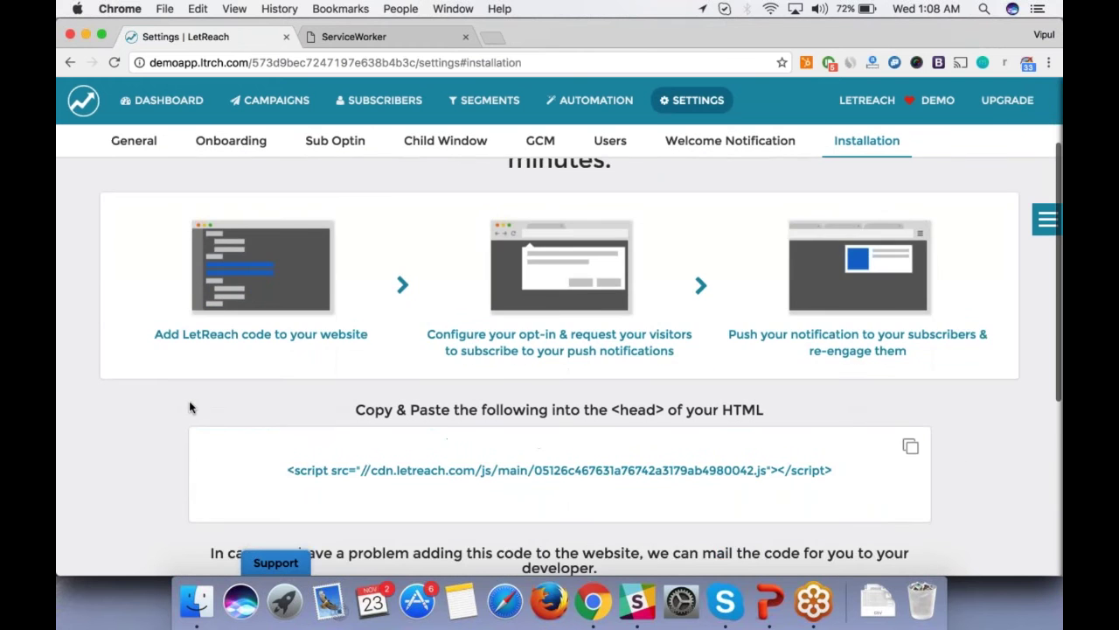
pyautogui.scroll(2, 189, 405)
pyautogui.scroll(5, 189, 405)
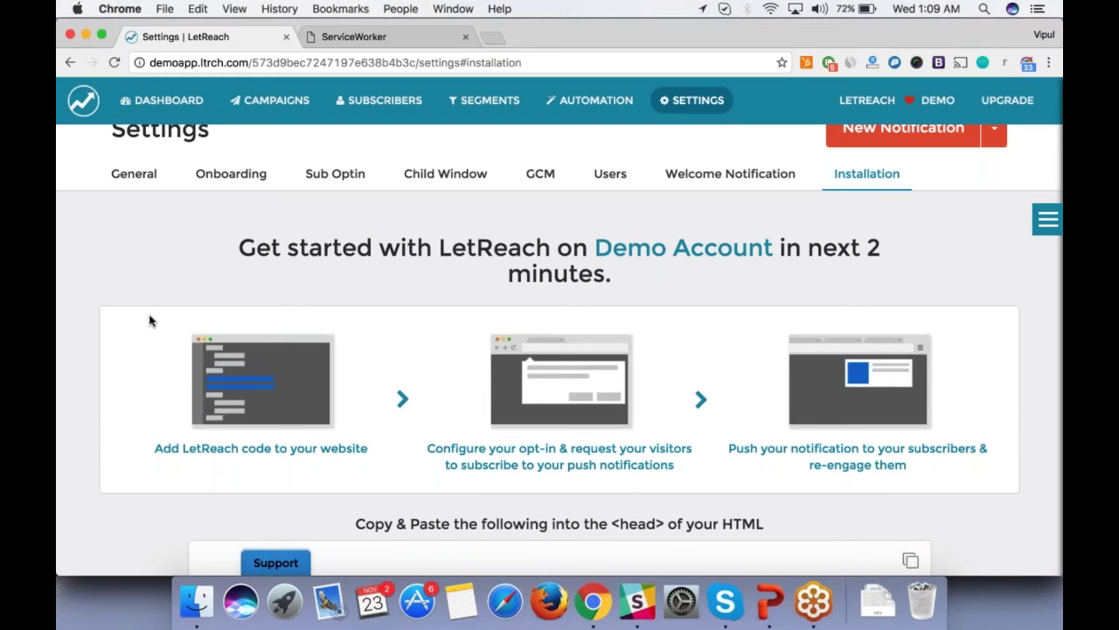
pyautogui.scroll(-5, 149, 321)
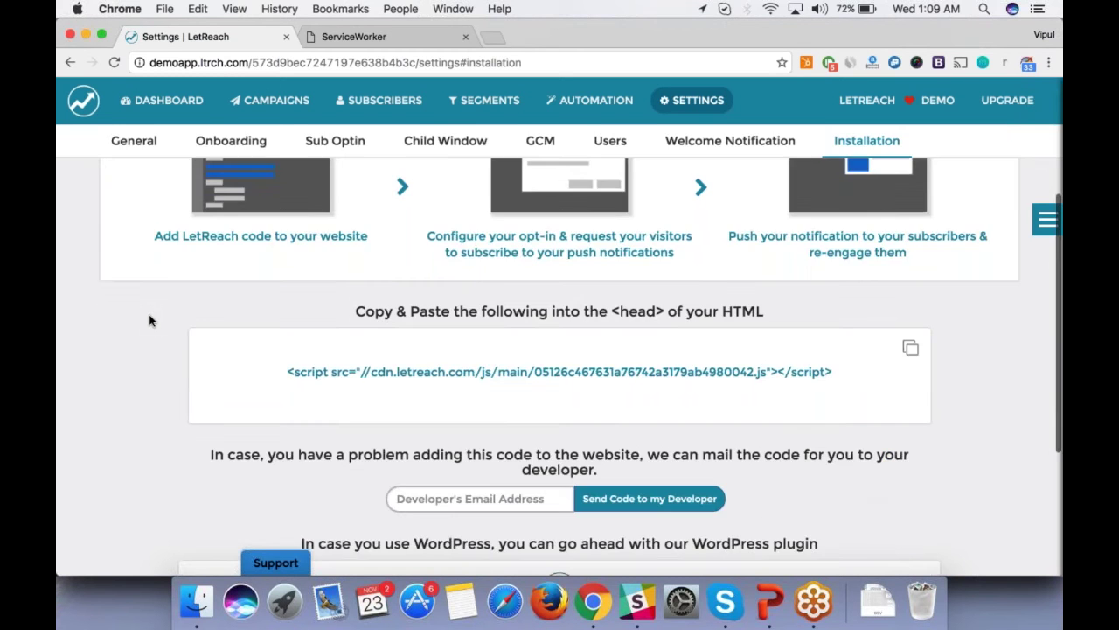
pyautogui.scroll(-5, 149, 321)
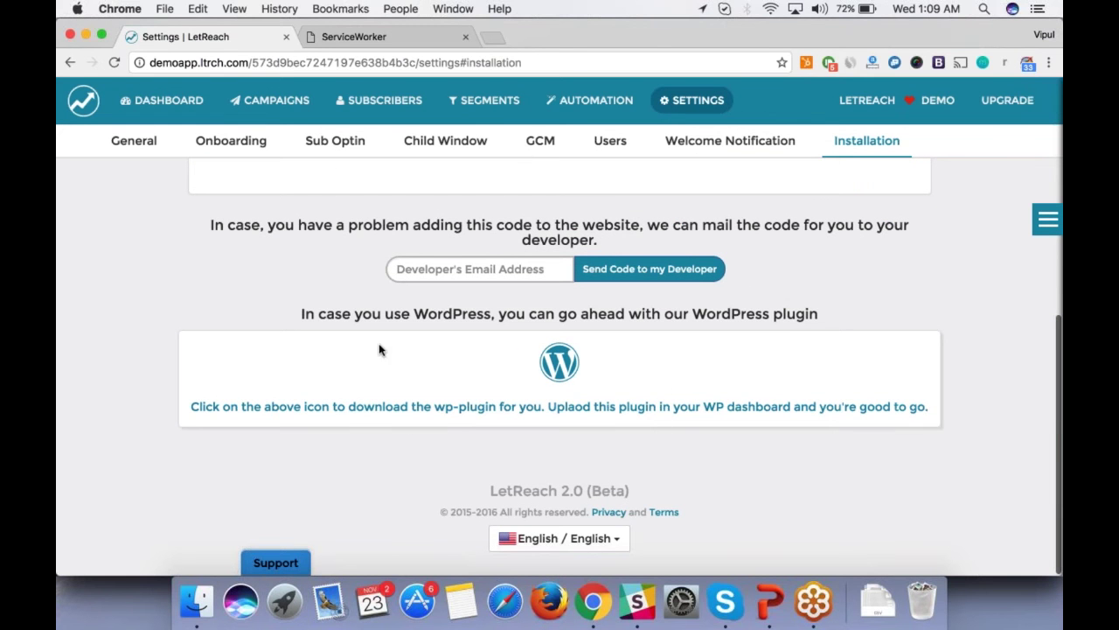
pyautogui.scroll(1, 270, 341)
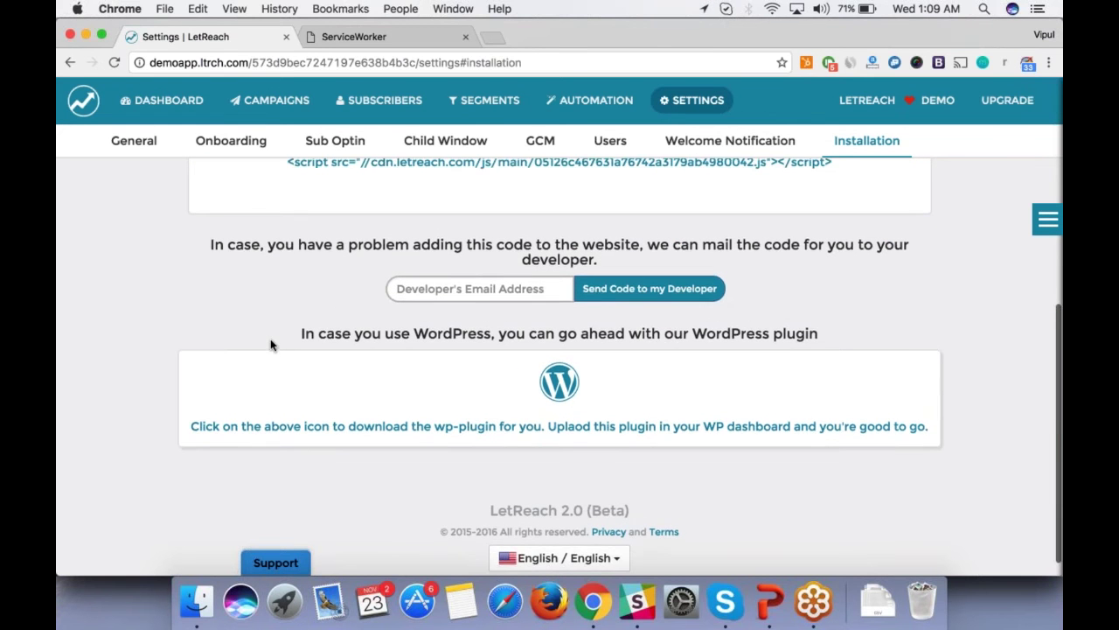
pyautogui.scroll(10, 270, 341)
pyautogui.scroll(-4, 270, 341)
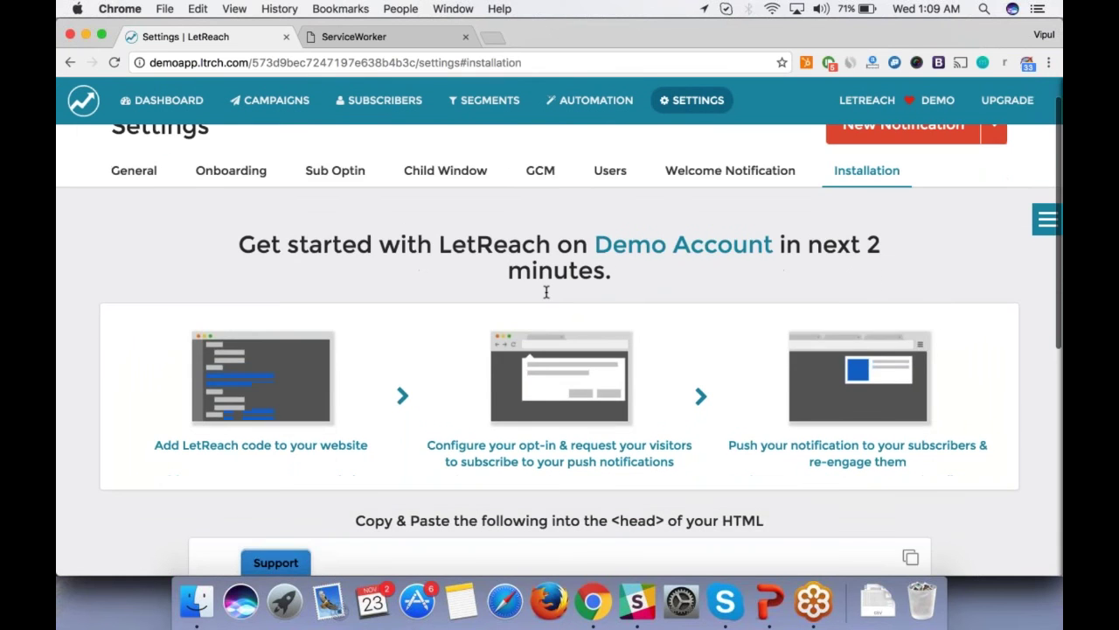
pyautogui.scroll(4, 545, 292)
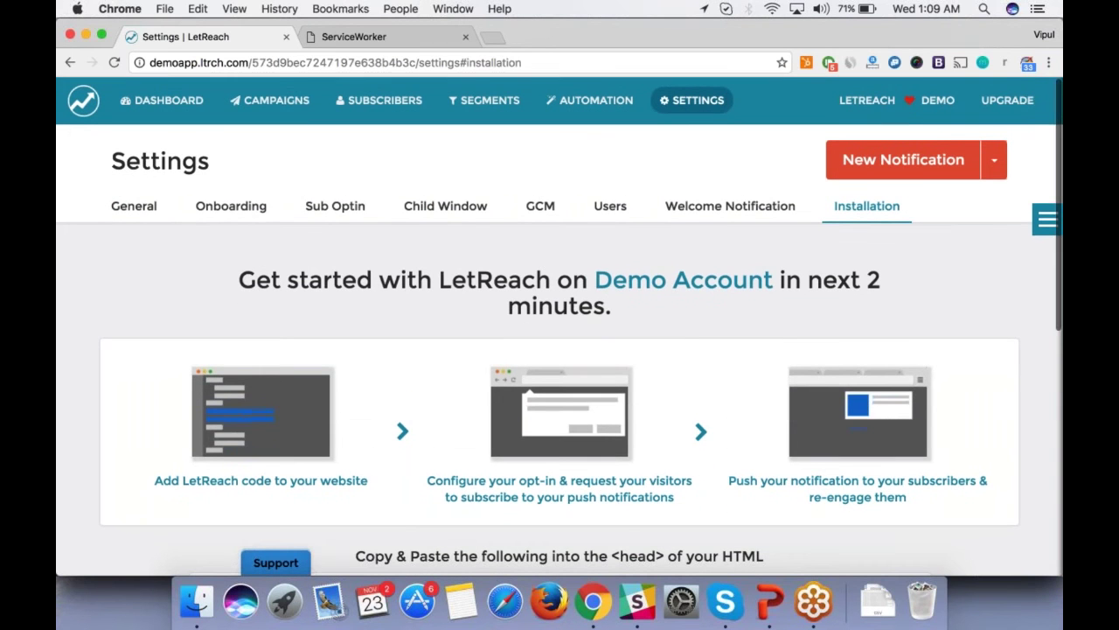
# Open Campaigns, look through the pushed manual campaigns and their statistics, and dismiss the desktop notification.
pyautogui.click(268, 108)
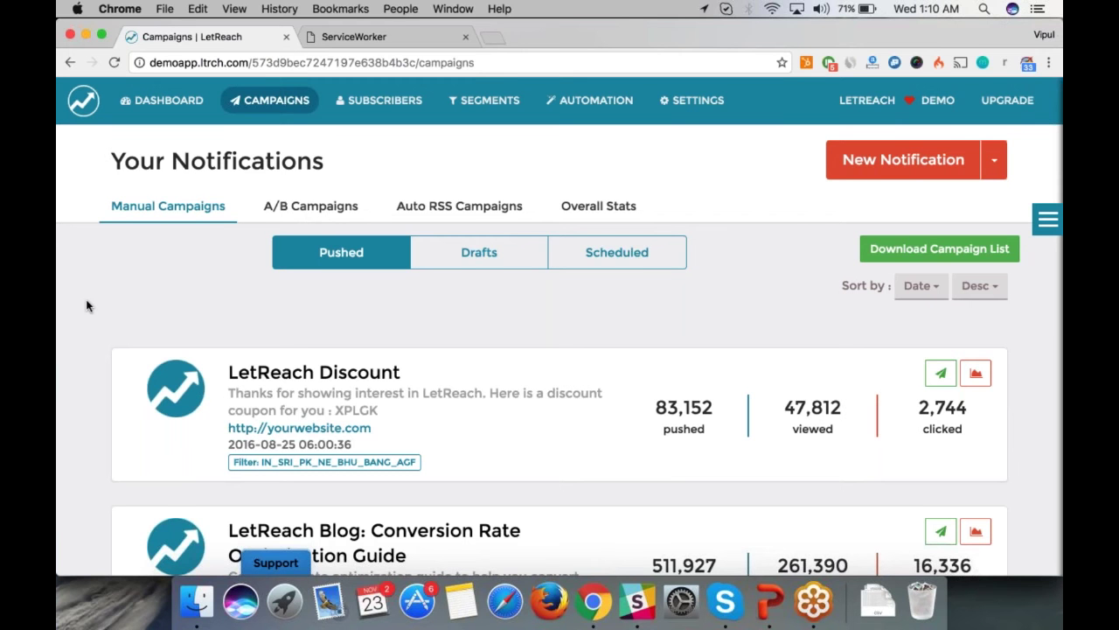
pyautogui.scroll(-2, 87, 305)
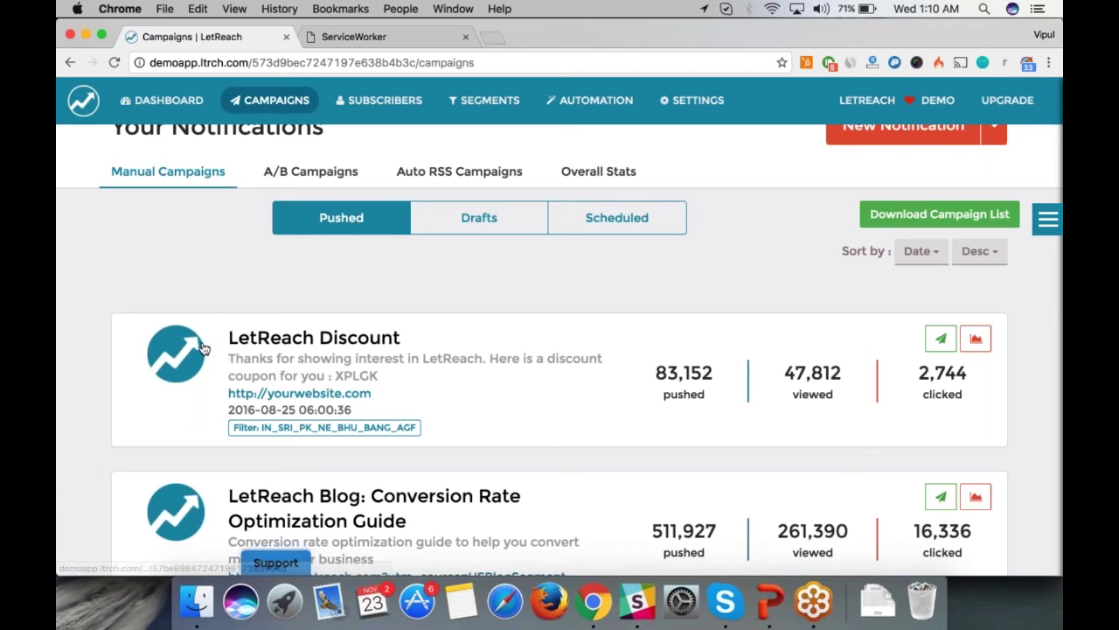
pyautogui.scroll(-3, 202, 348)
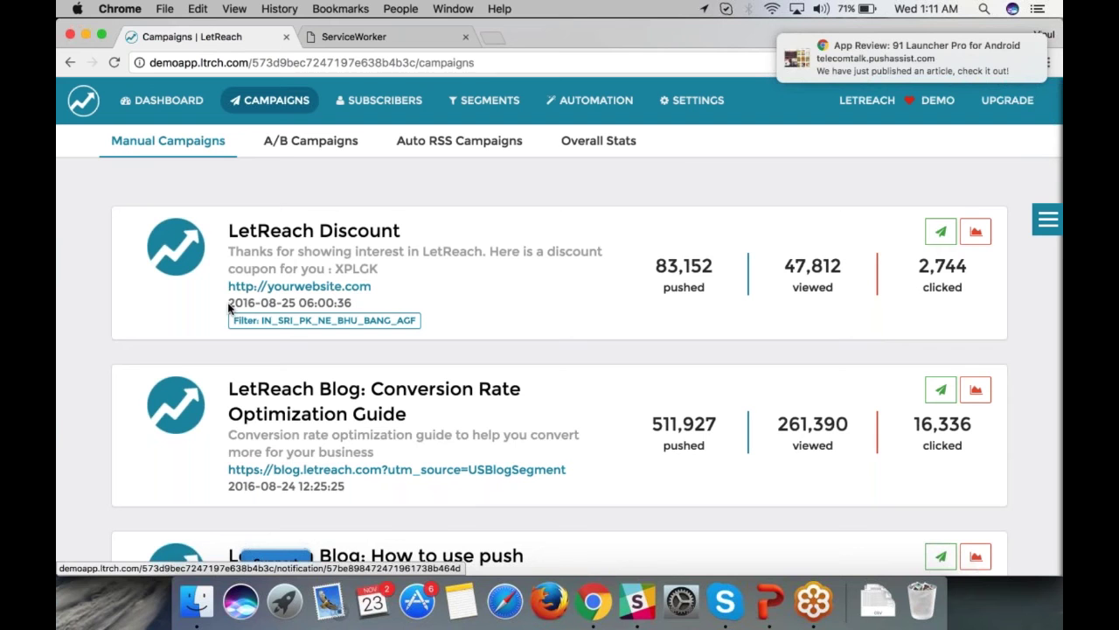
pyautogui.click(1019, 44)
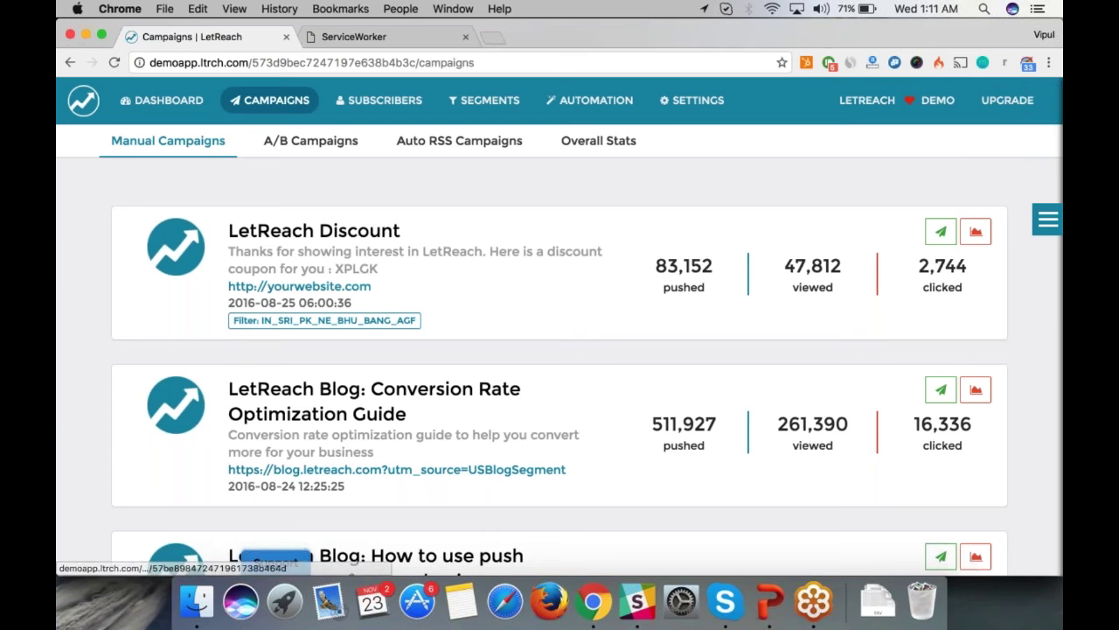
# Open the Re-Push form of the LetReach Discount campaign in a separate browser tab, review its UTM and sending options, and close it.
pyautogui.scroll(2, 79, 341)
pyautogui.scroll(2, 80, 341)
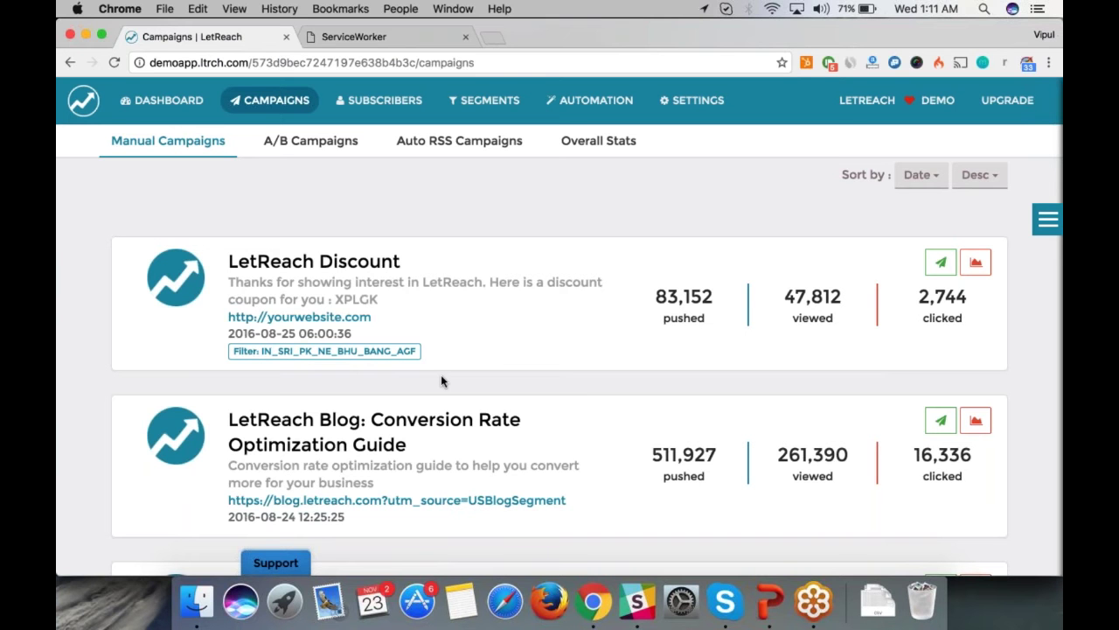
pyautogui.moveTo(671, 298)
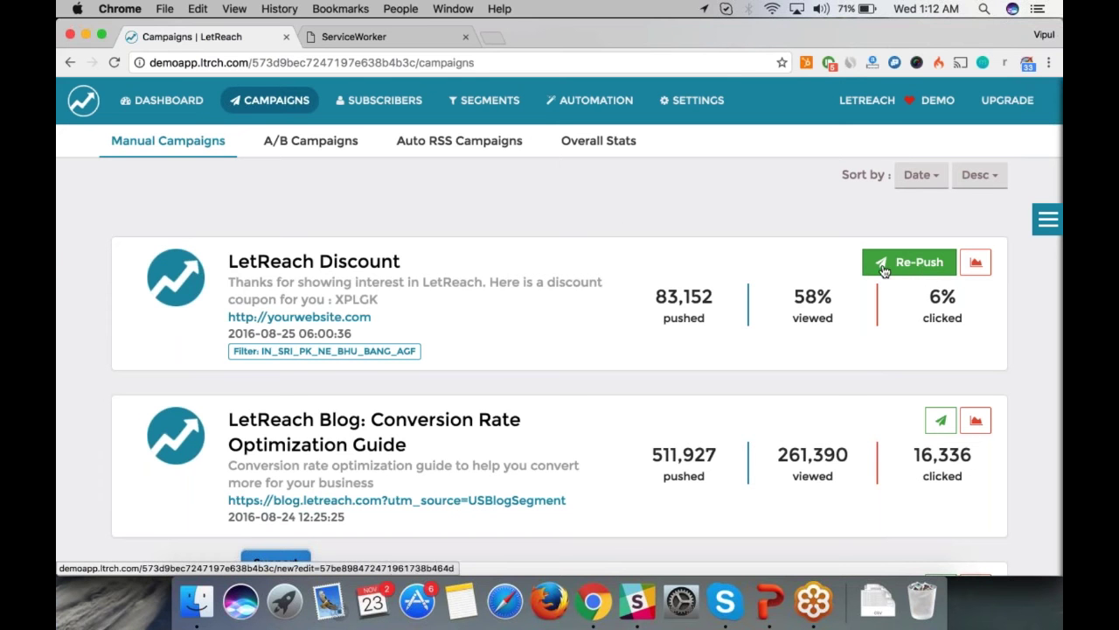
pyautogui.rightClick(929, 259)
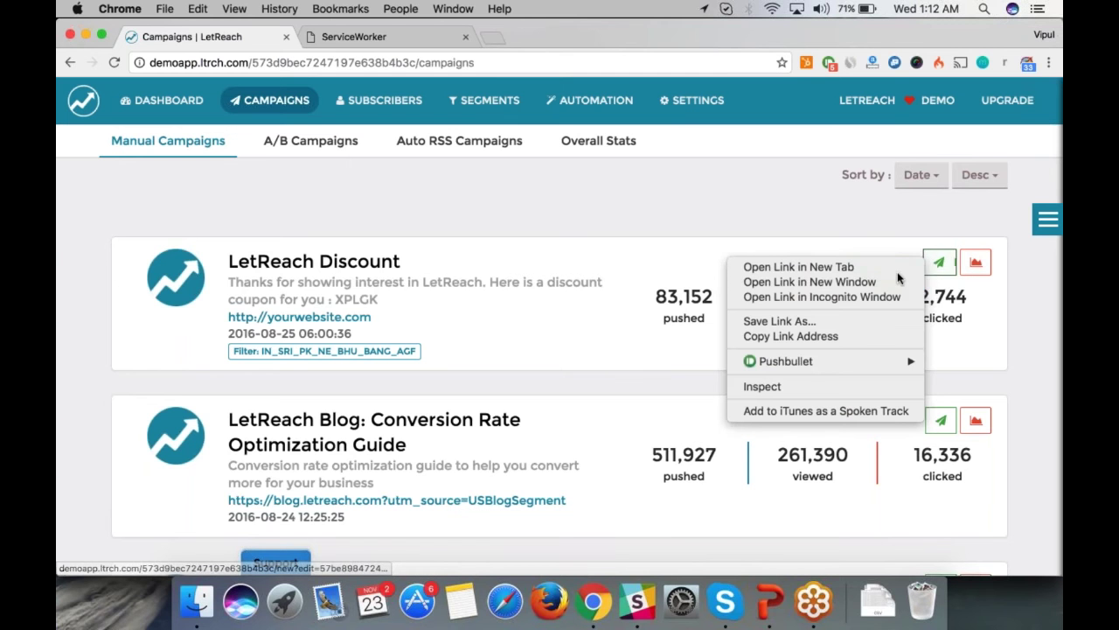
pyautogui.click(839, 267)
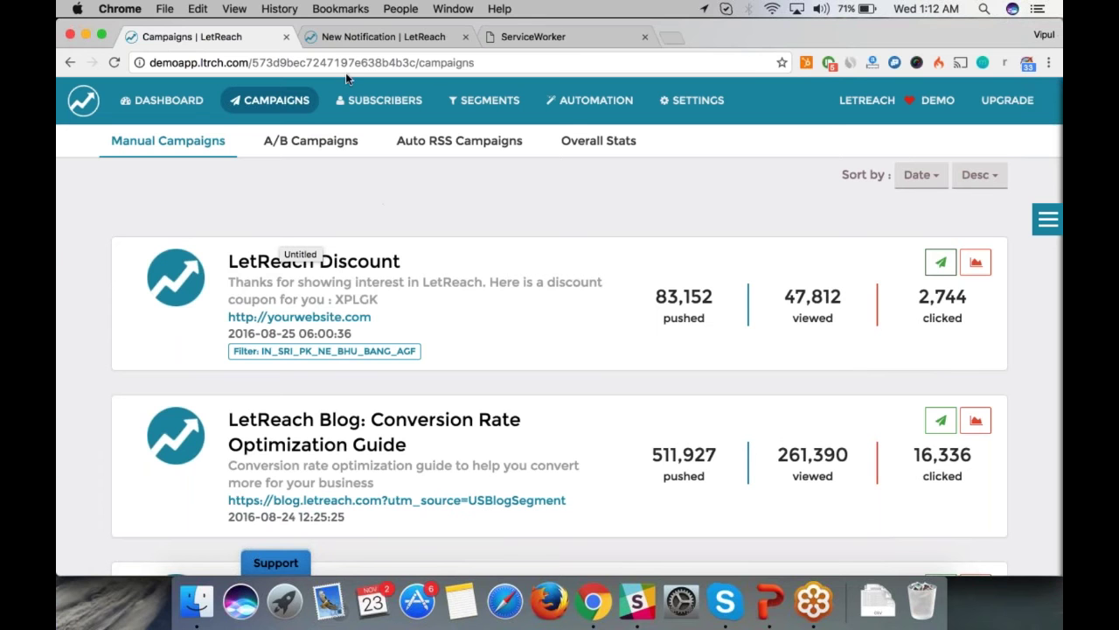
pyautogui.click(360, 35)
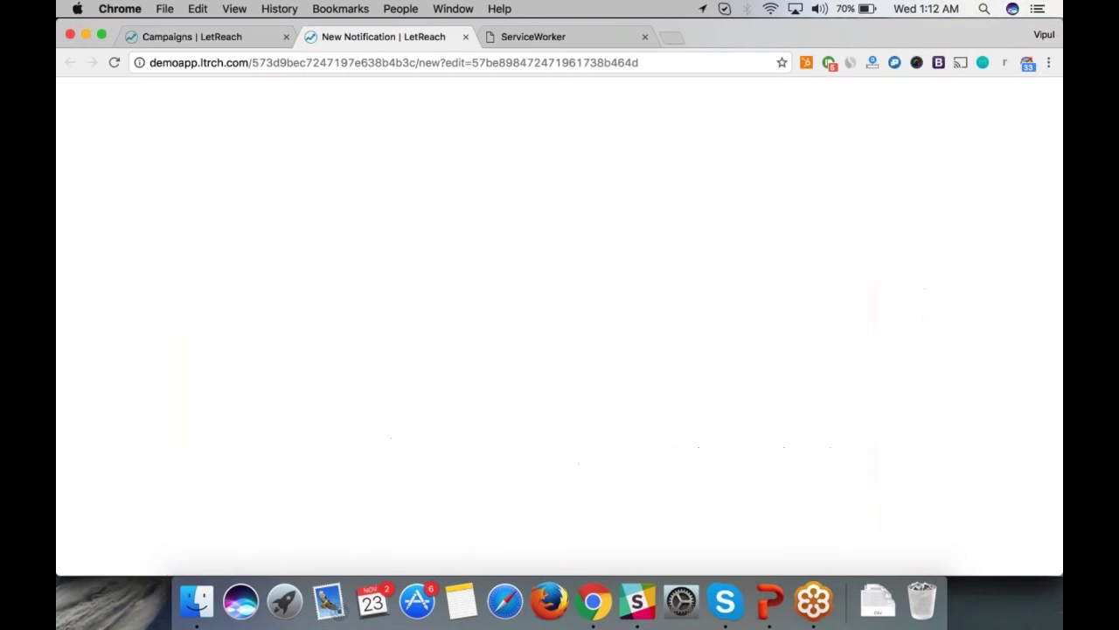
pyautogui.scroll(-10, 560, 332)
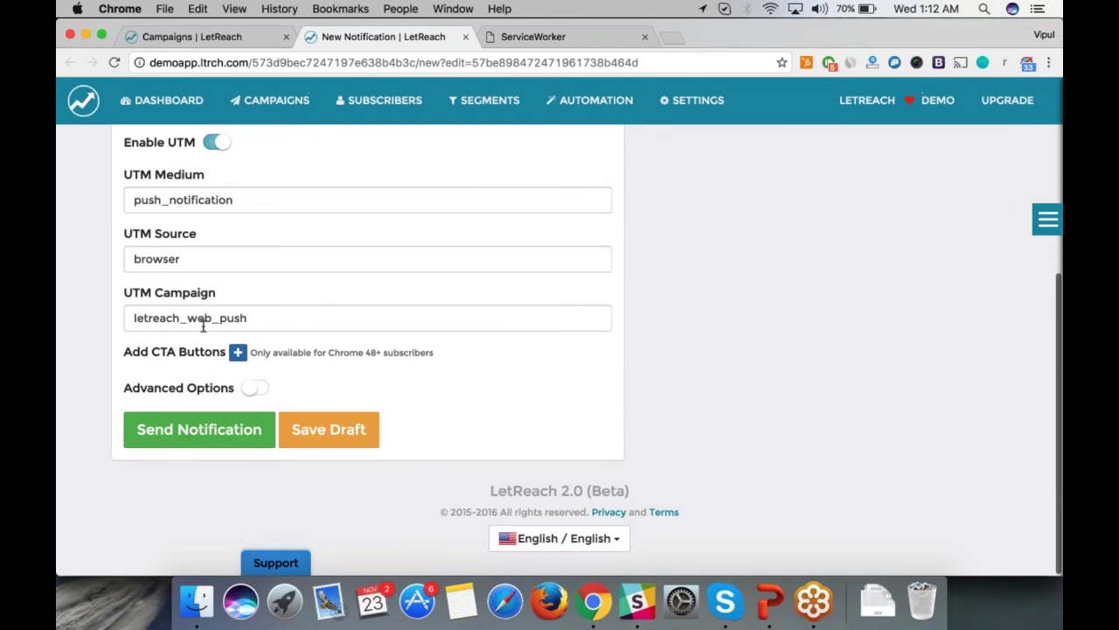
pyautogui.scroll(1, 203, 325)
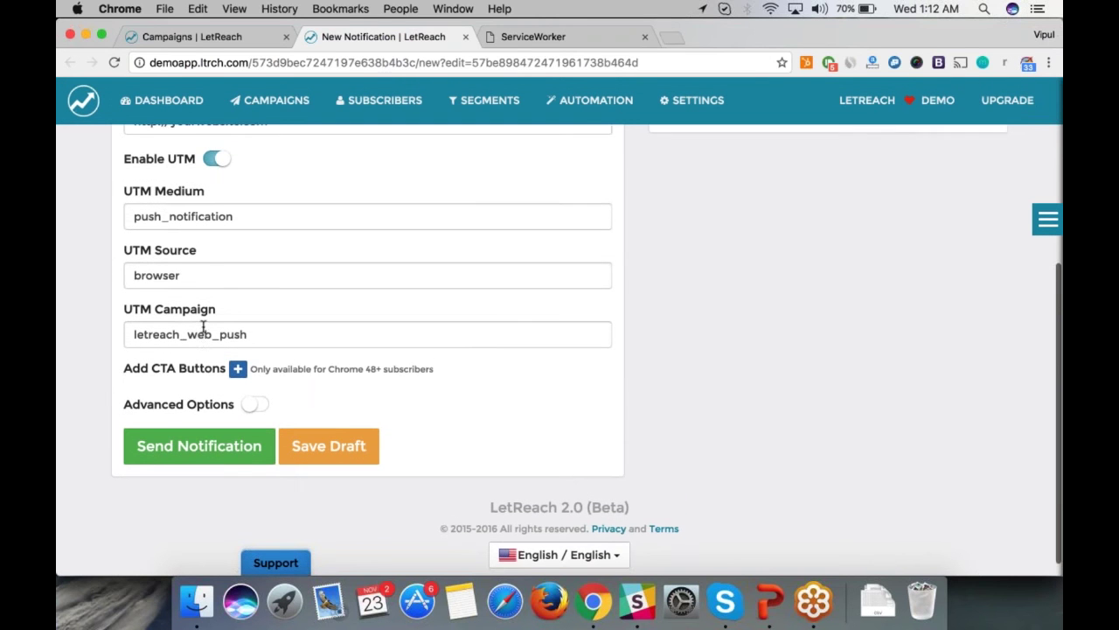
pyautogui.click(466, 38)
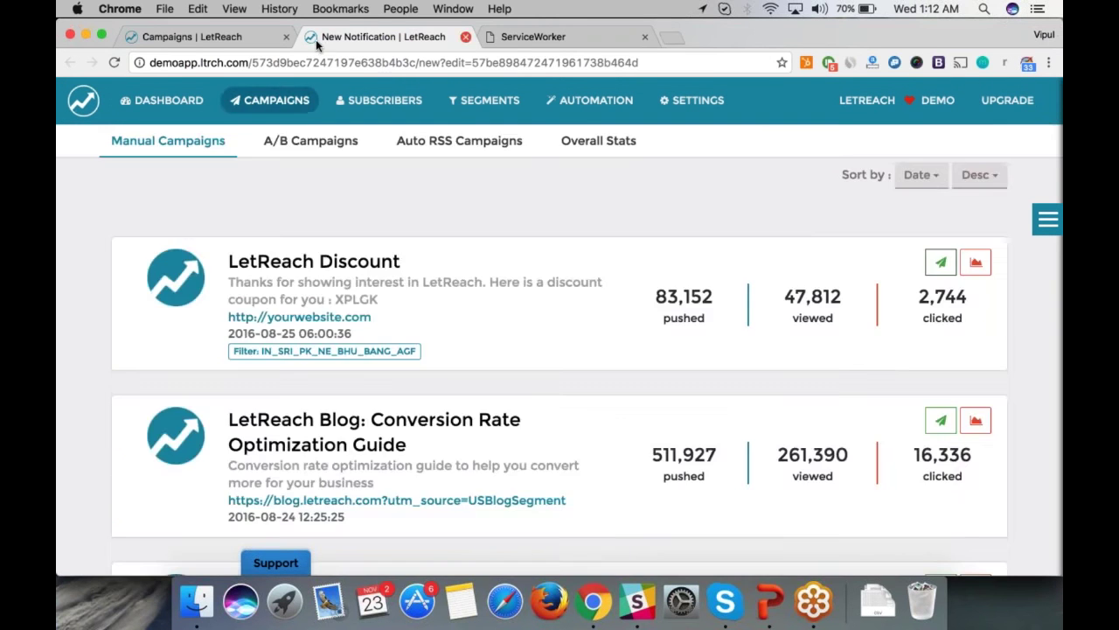
# Open the LetReach Discount campaign's report in a separate browser tab and examine its audience filter and sending date.
pyautogui.rightClick(967, 267)
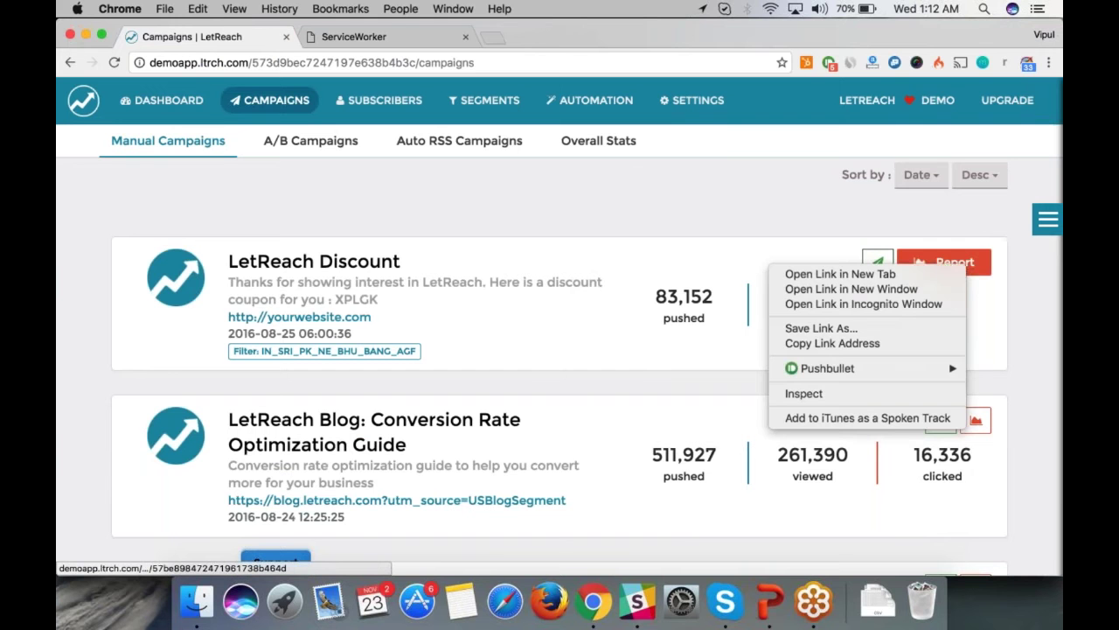
pyautogui.click(949, 278)
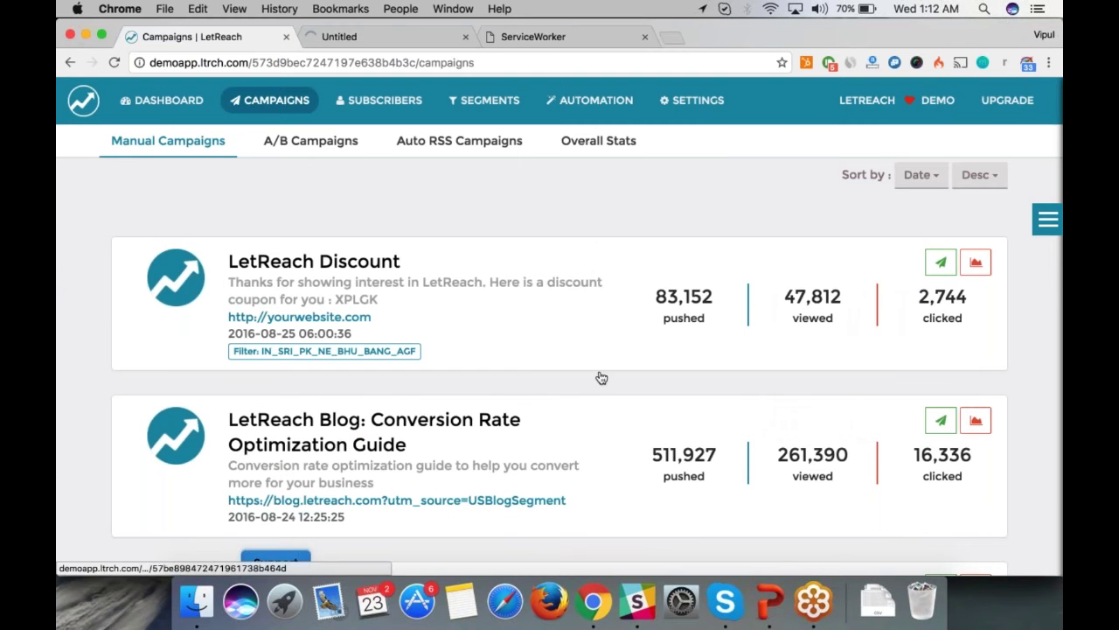
pyautogui.click(365, 37)
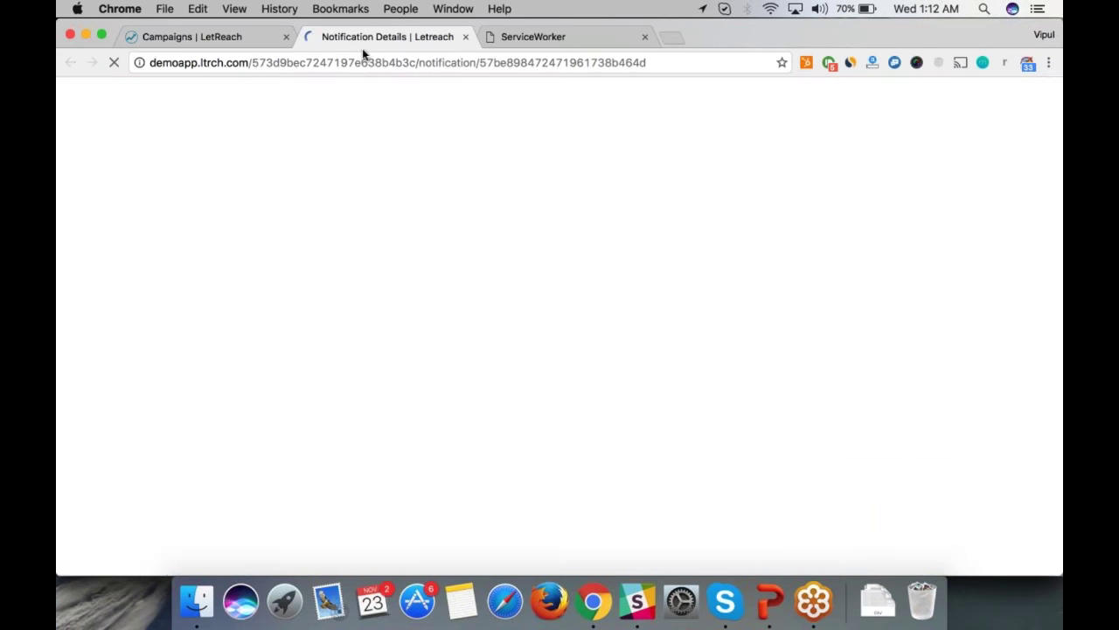
pyautogui.scroll(-2, 1015, 251)
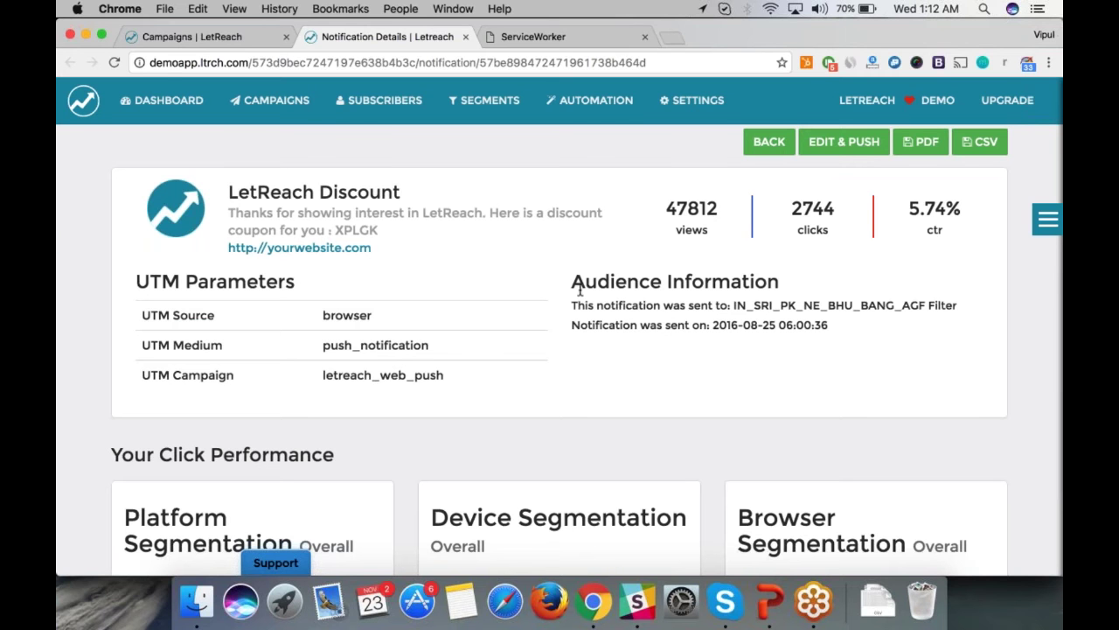
pyautogui.click(793, 278)
pyautogui.moveTo(925, 304); pyautogui.dragTo(734, 304)
pyautogui.click(733, 303)
pyautogui.moveTo(829, 325); pyautogui.dragTo(708, 325)
pyautogui.scroll(-1, 708, 325)
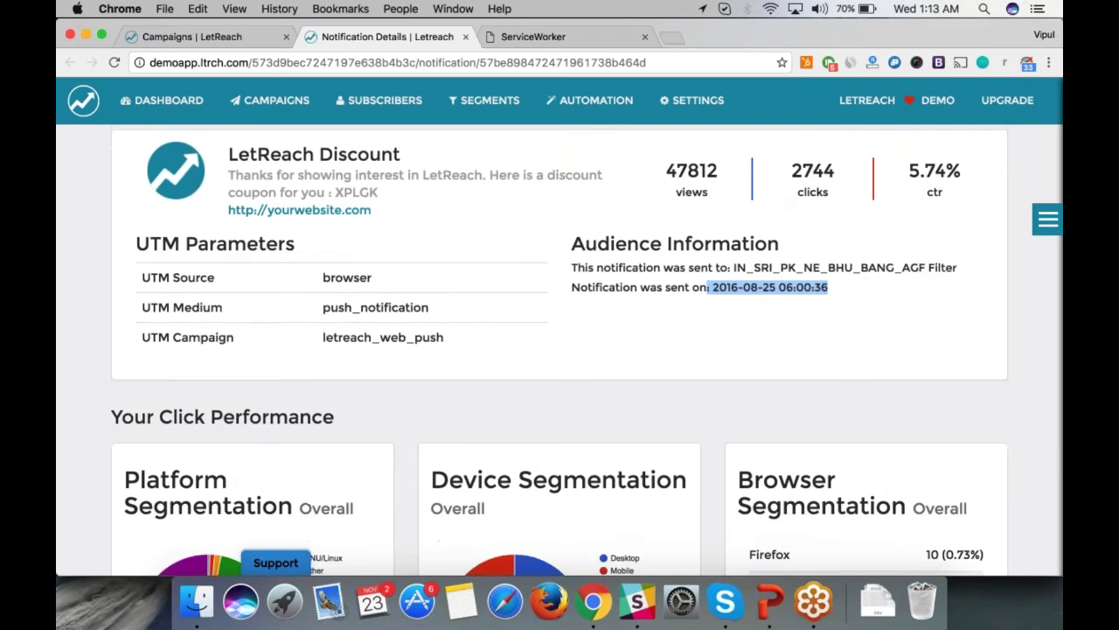
# Examine the report's click performance by platform, device and browser, including the Windows and Android shares in the platform chart.
pyautogui.scroll(-10, 560, 350)
pyautogui.scroll(7, 560, 350)
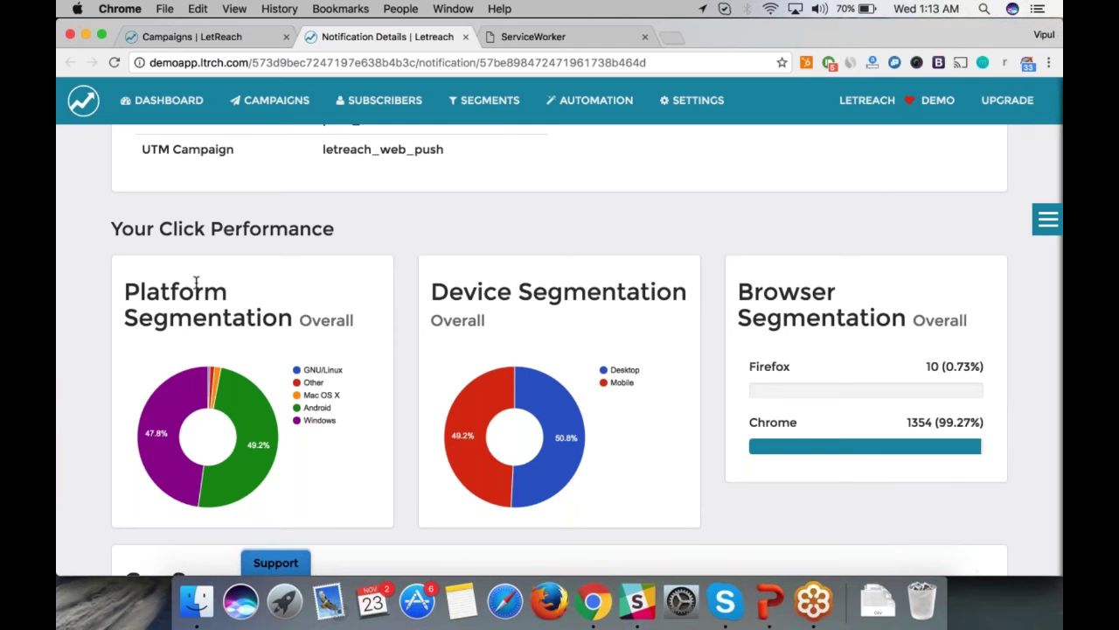
pyautogui.moveTo(161, 461)
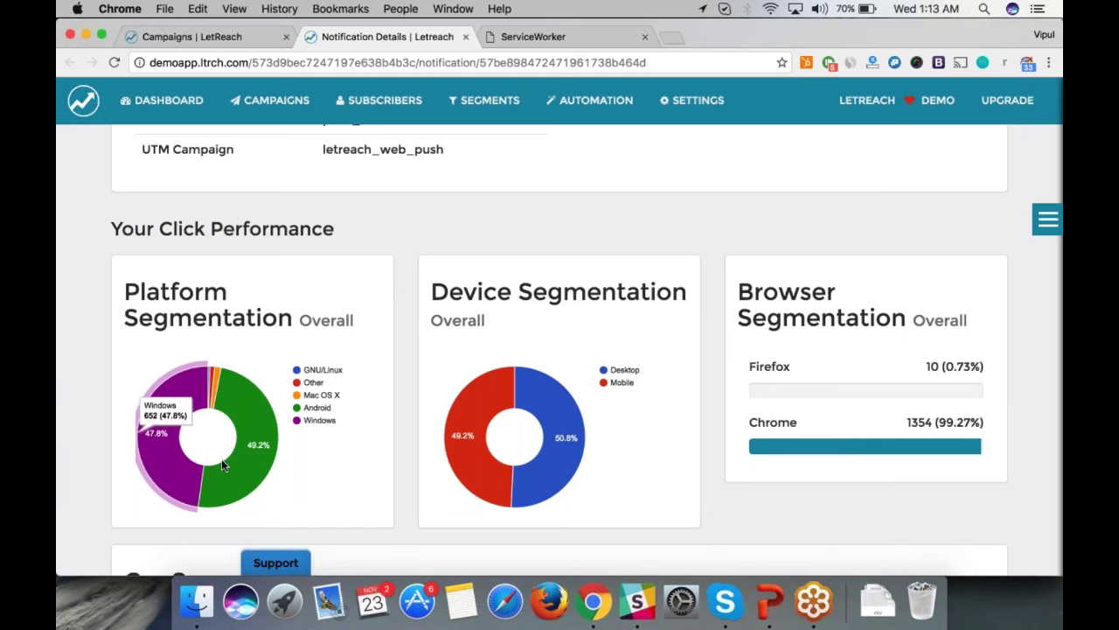
pyautogui.moveTo(225, 474)
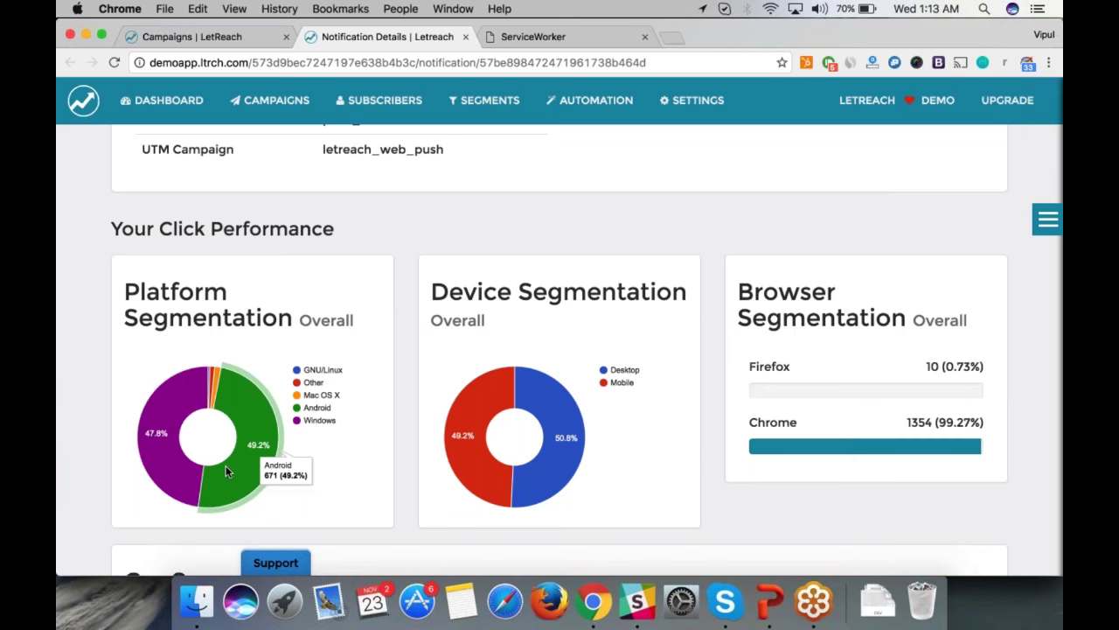
pyautogui.moveTo(491, 479)
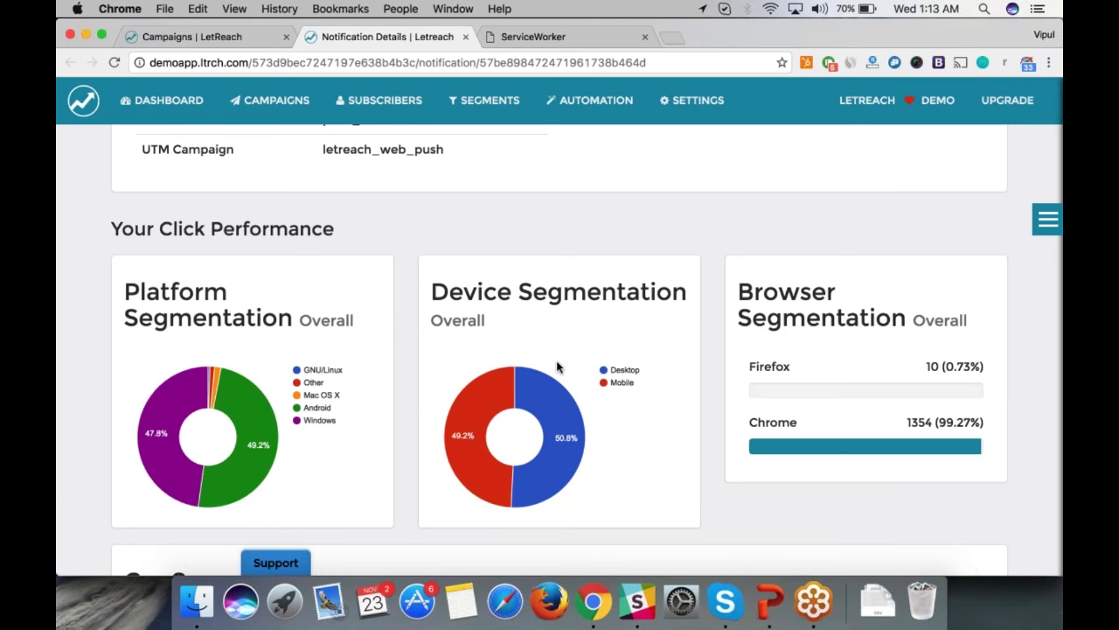
pyautogui.scroll(1, 552, 343)
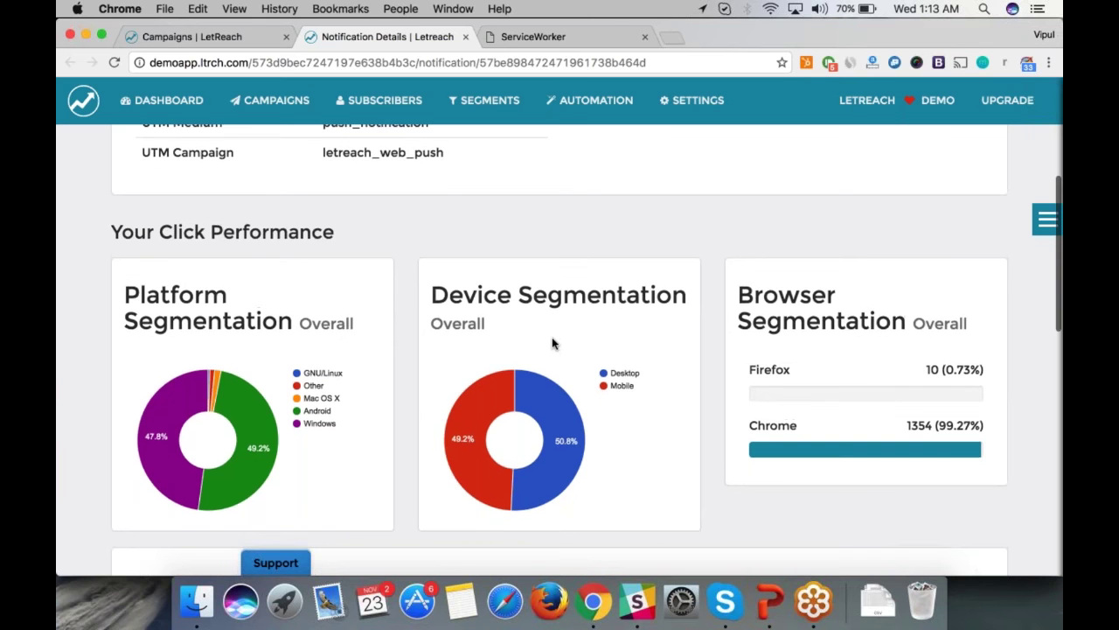
pyautogui.scroll(5, 552, 343)
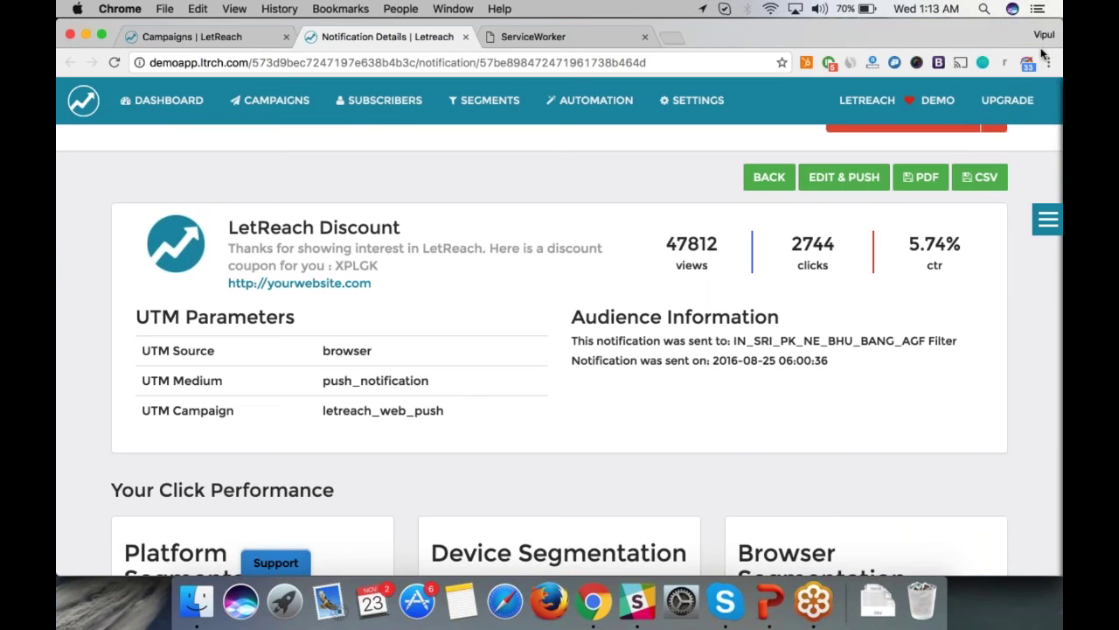
pyautogui.scroll(1, 560, 350)
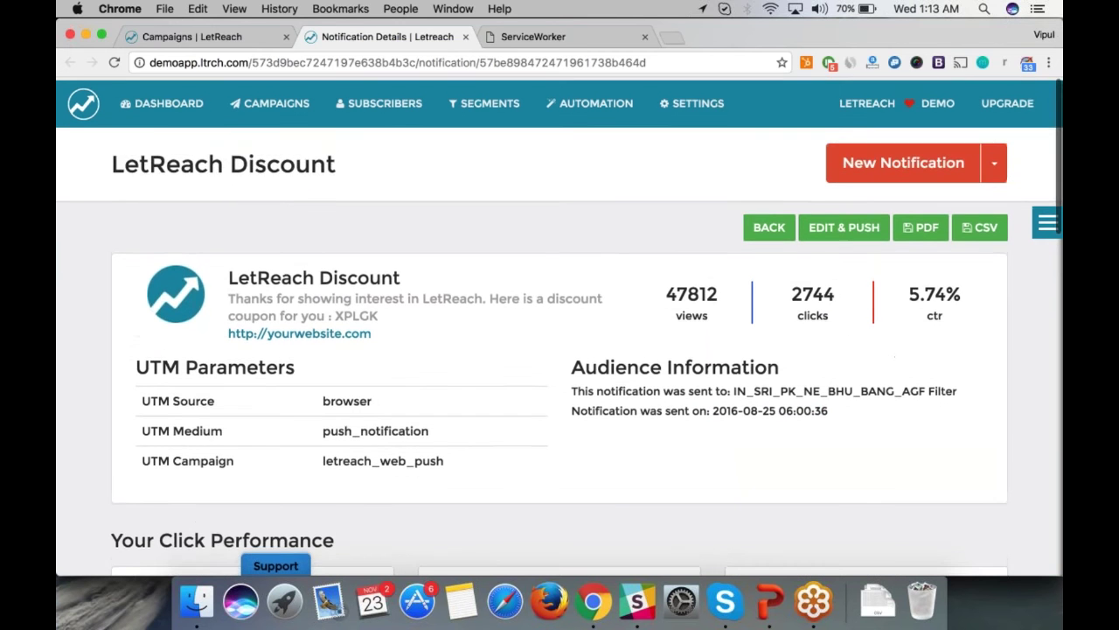
pyautogui.scroll(-1, 560, 350)
pyautogui.scroll(1, 559, 349)
pyautogui.scroll(-5, 560, 350)
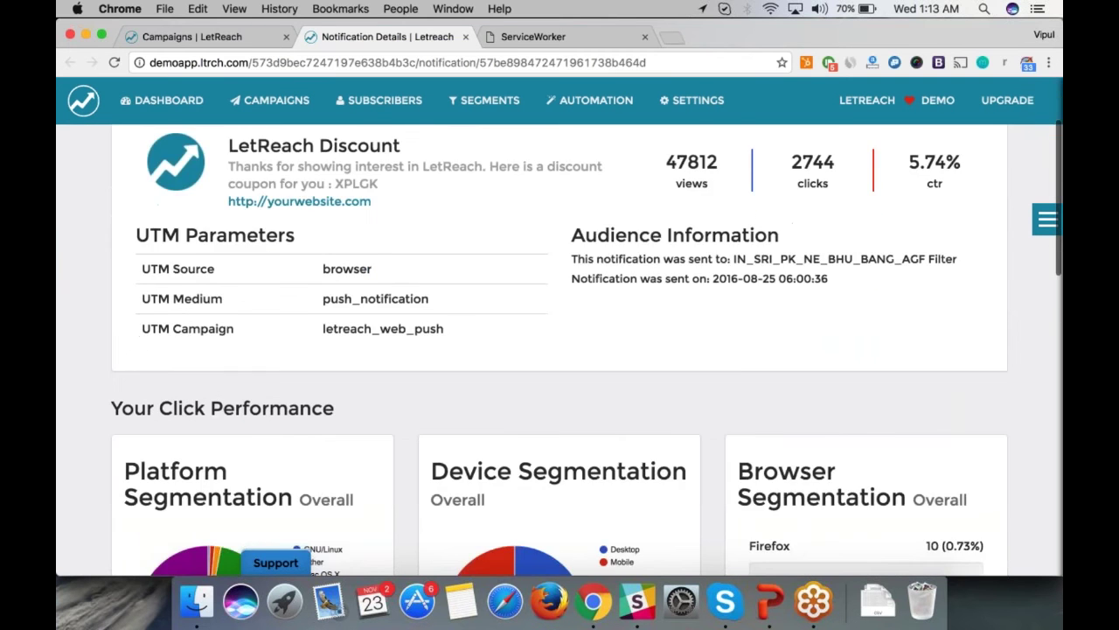
pyautogui.scroll(3, 559, 350)
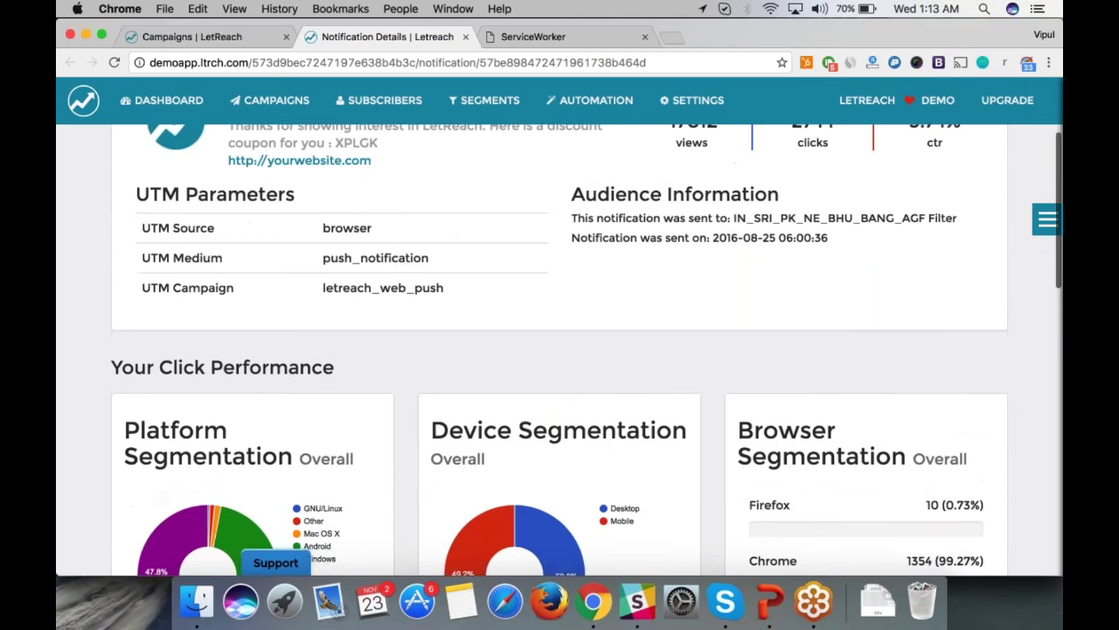
pyautogui.scroll(2, 560, 350)
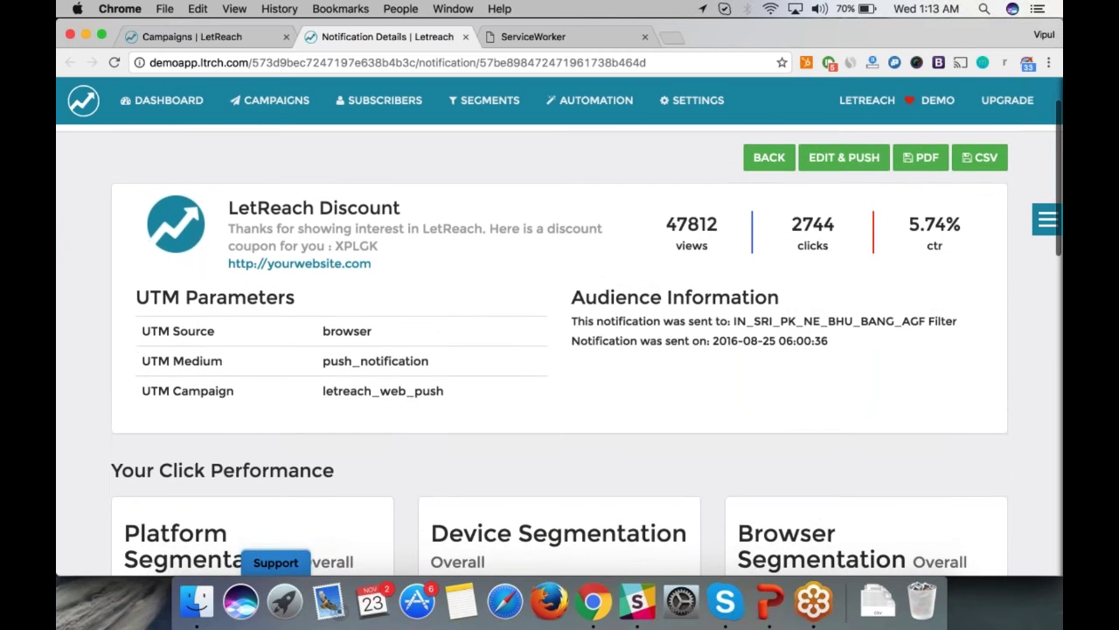
pyautogui.scroll(-5, 560, 350)
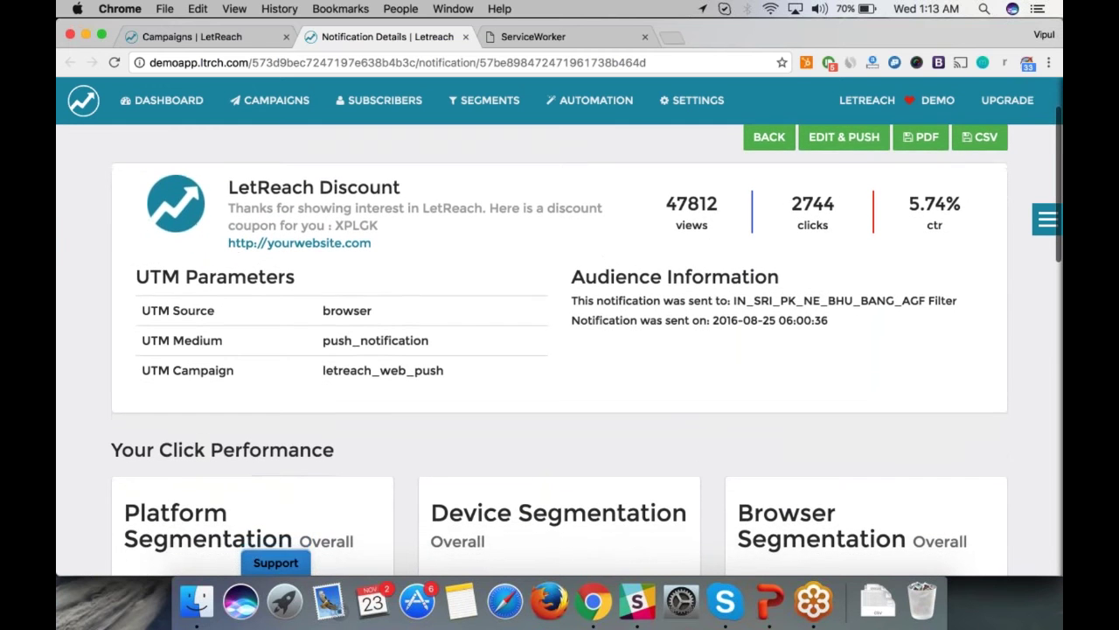
pyautogui.scroll(-2, 560, 350)
pyautogui.scroll(2, 560, 350)
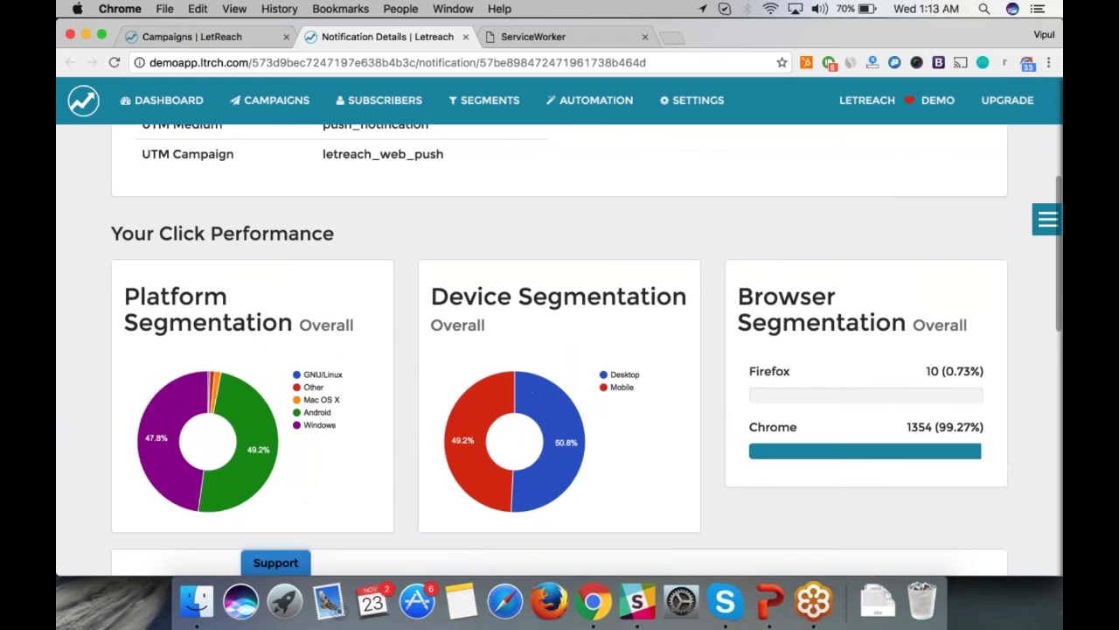
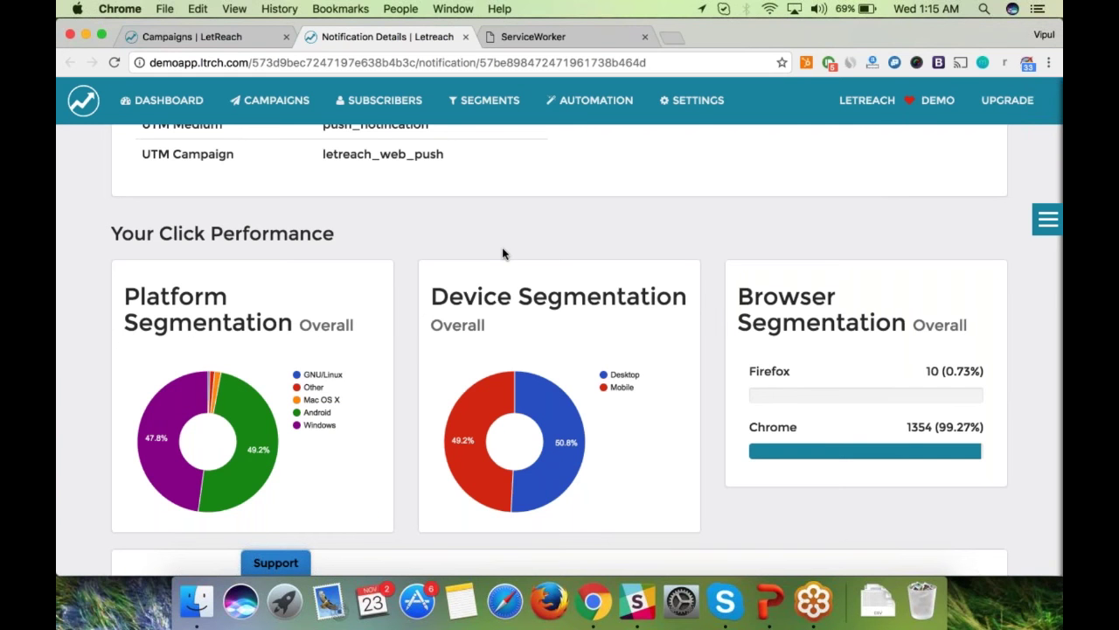
pyautogui.scroll(3, 61, 287)
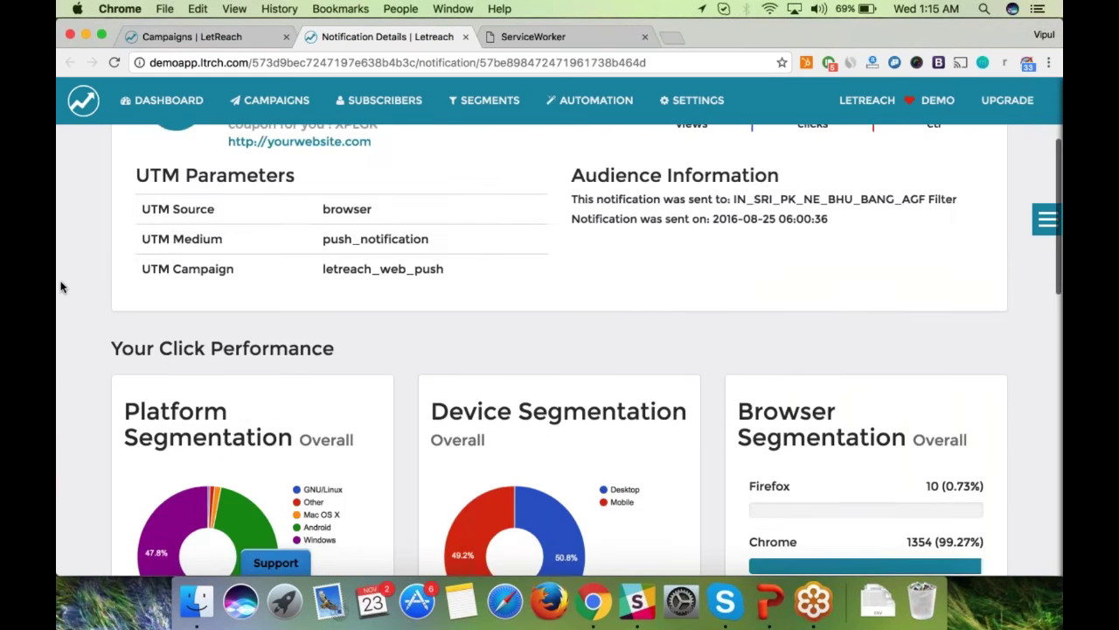
pyautogui.scroll(4, 61, 287)
pyautogui.scroll(-6, 61, 287)
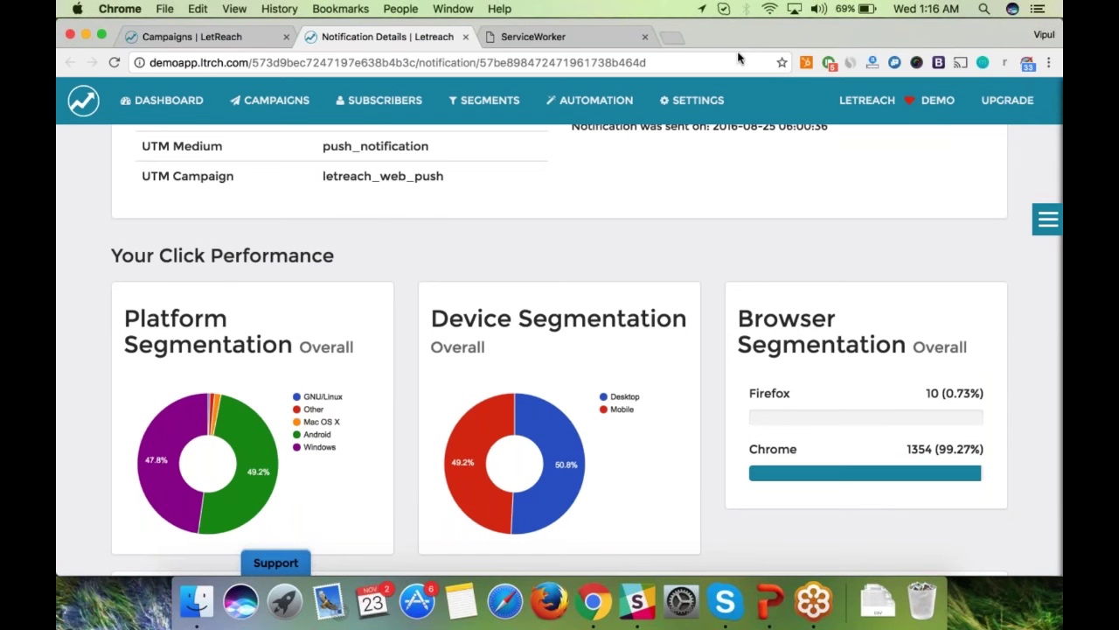
pyautogui.scroll(1, 814, 236)
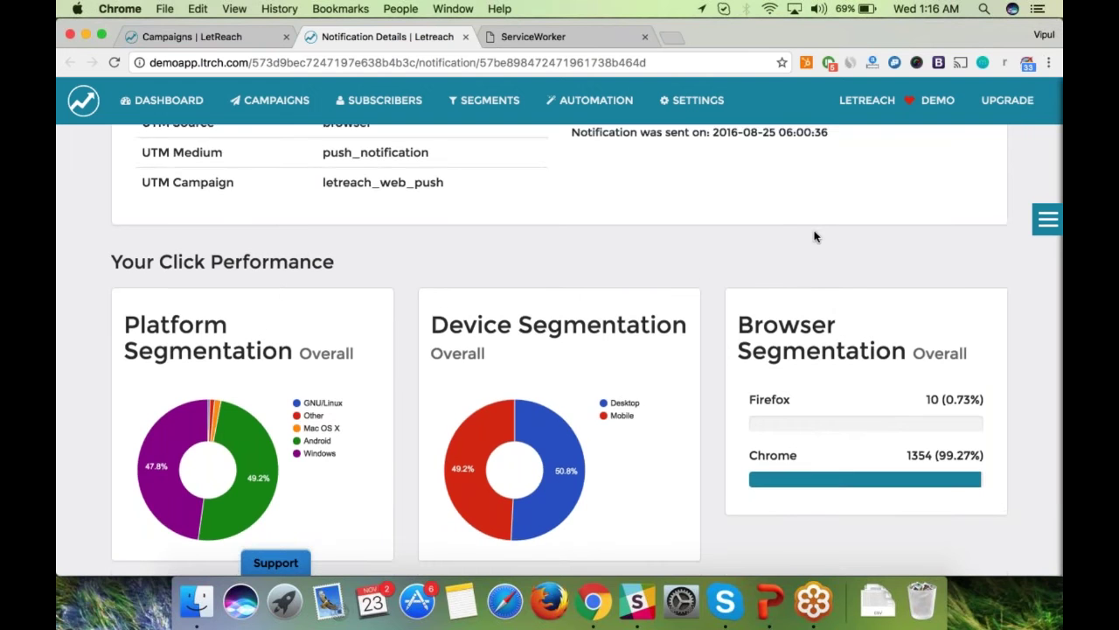
pyautogui.scroll(3, 814, 236)
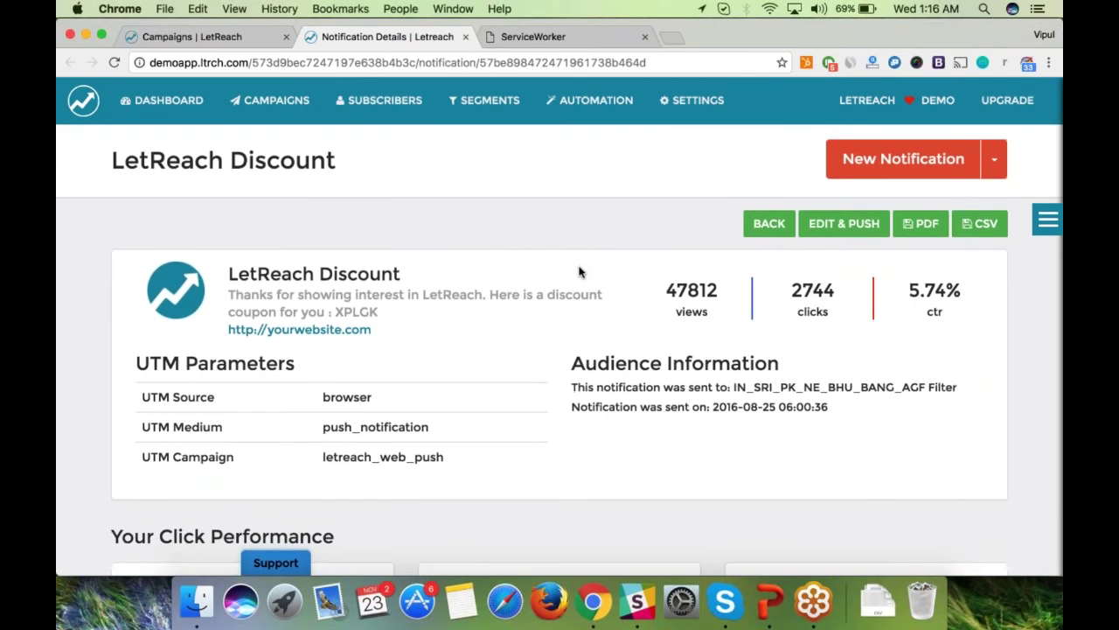
pyautogui.scroll(-5, 580, 271)
pyautogui.scroll(-5, 580, 272)
pyautogui.scroll(5, 580, 271)
pyautogui.scroll(-1, 580, 271)
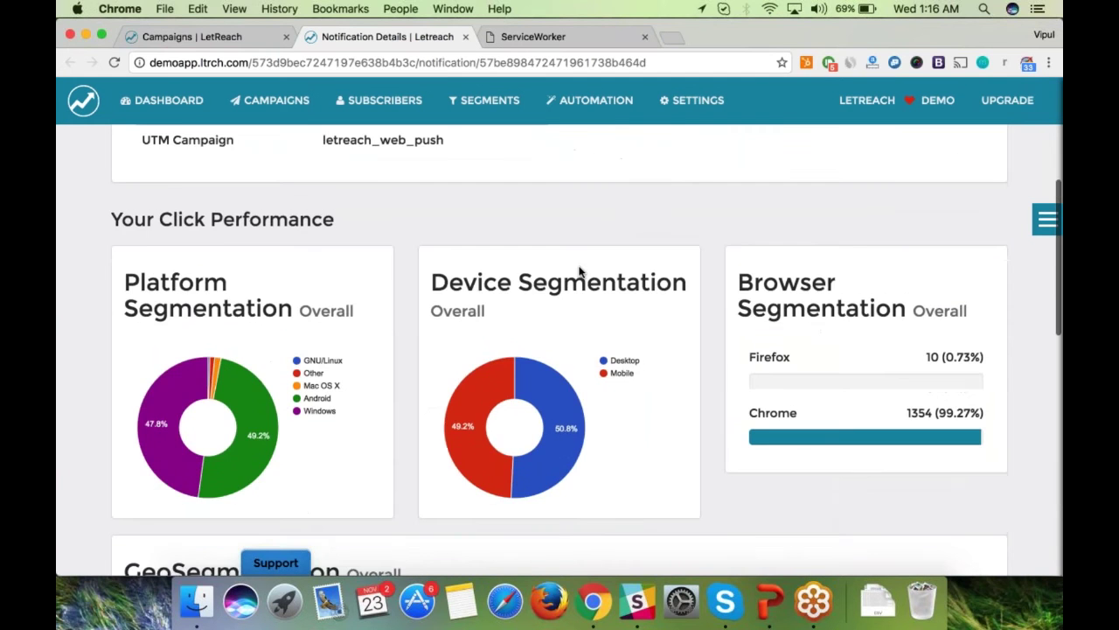
pyautogui.scroll(1, 580, 271)
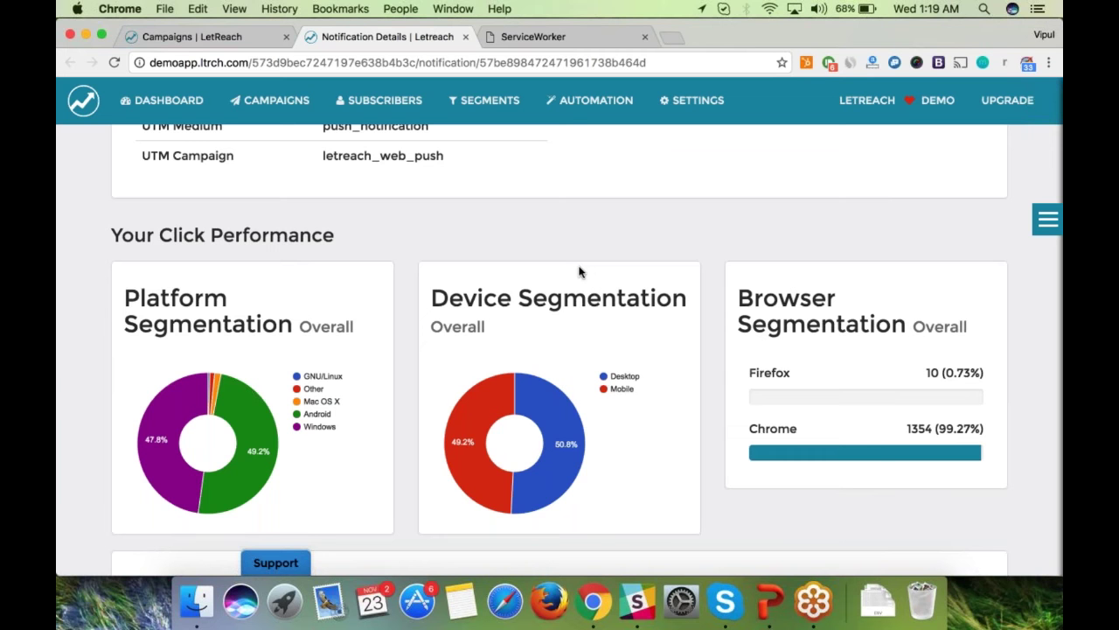
pyautogui.scroll(1, 579, 272)
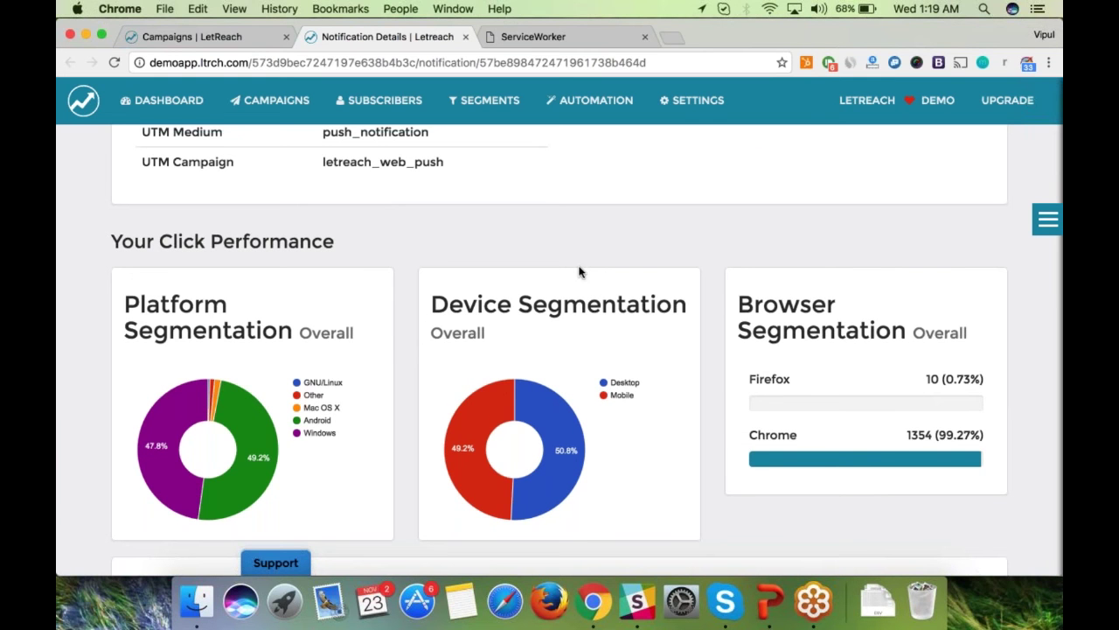
pyautogui.scroll(5, 579, 272)
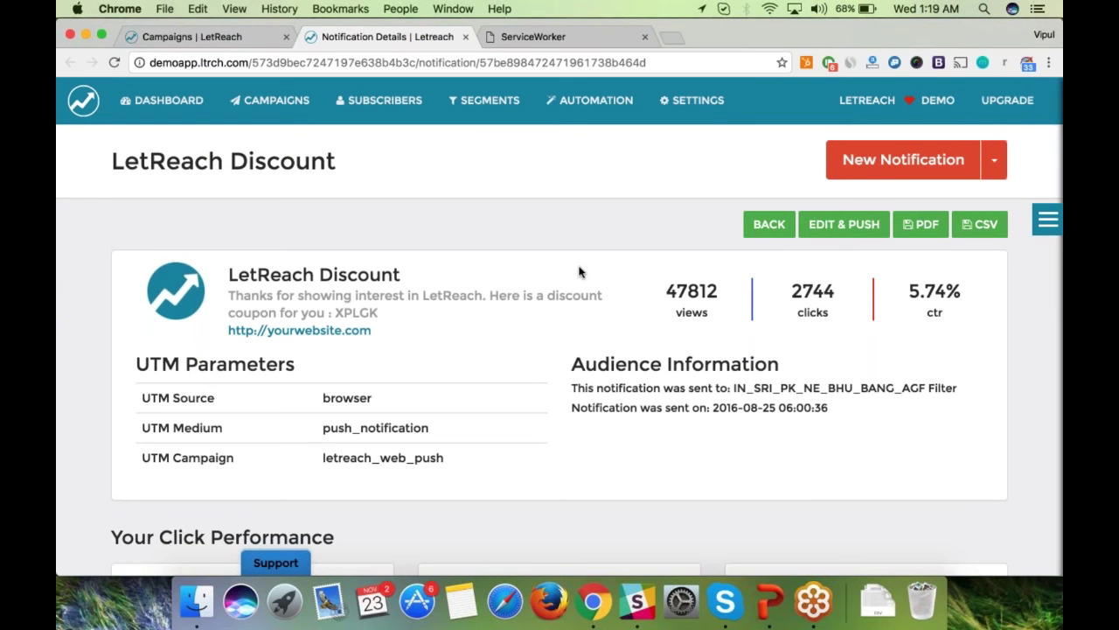
pyautogui.scroll(-1, 578, 272)
pyautogui.scroll(-5, 579, 272)
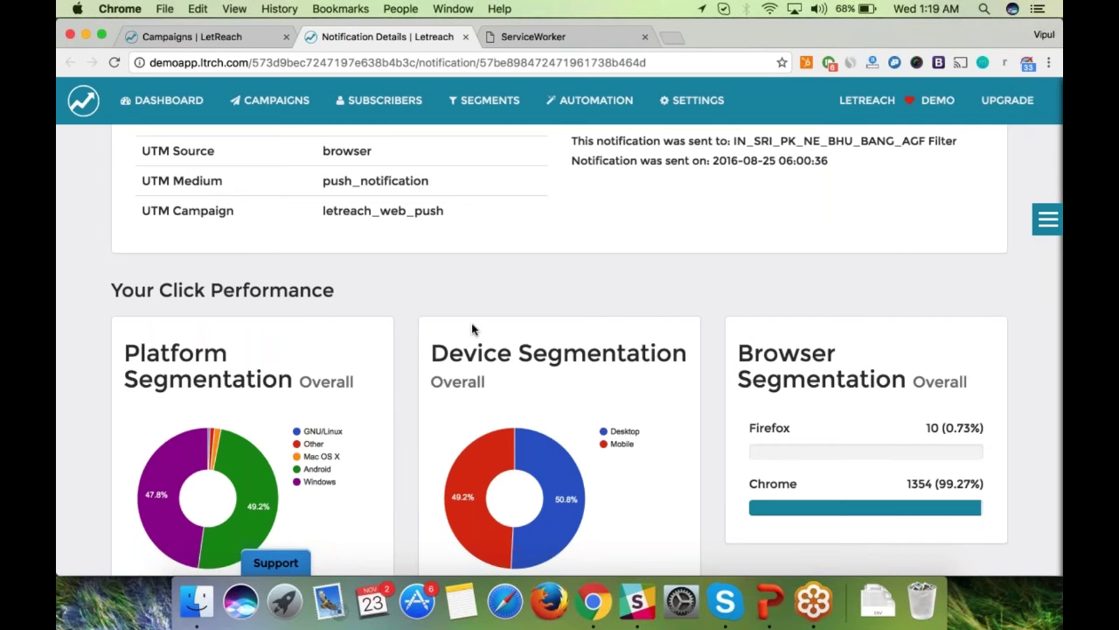
# Compare the Android share in the report's platform chart with the mobile and desktop shares in its device chart.
pyautogui.scroll(-2, 472, 325)
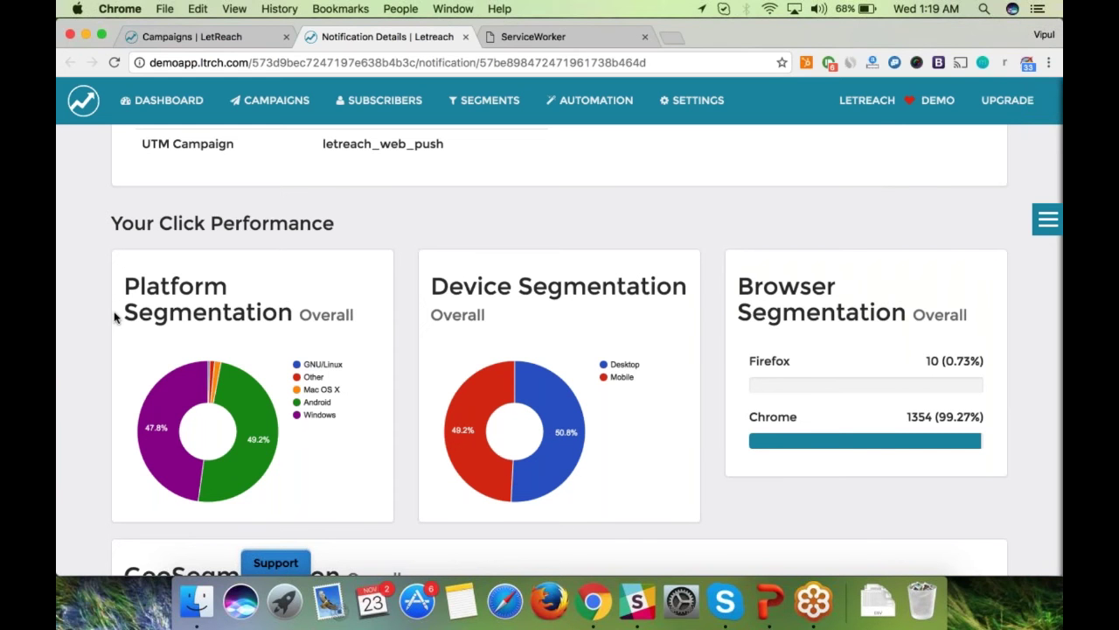
pyautogui.scroll(1, 114, 318)
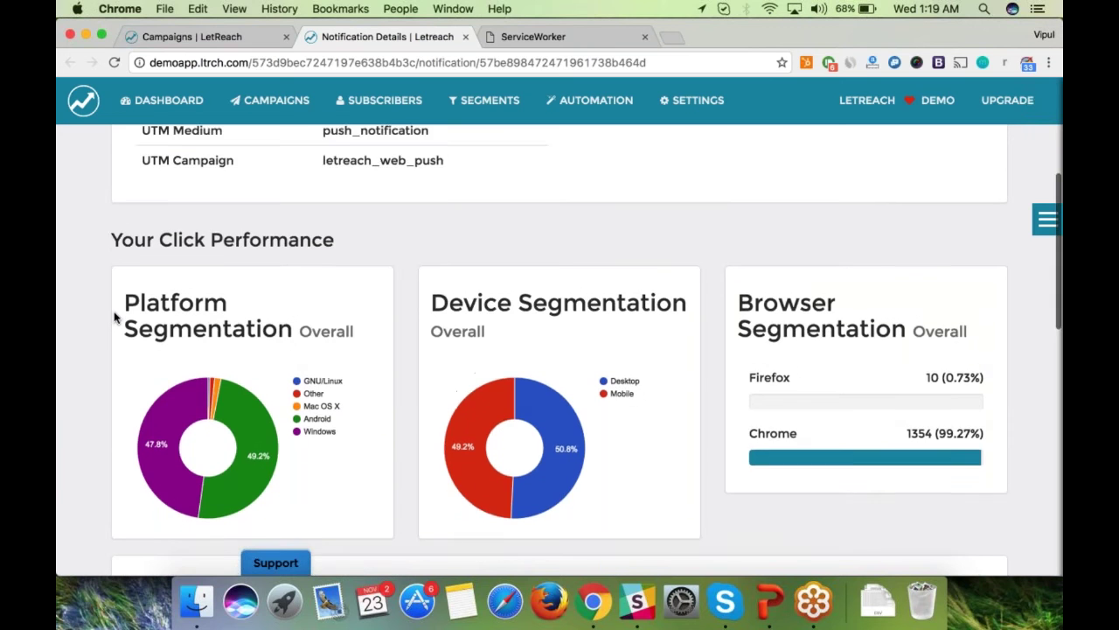
pyautogui.scroll(4, 112, 318)
pyautogui.scroll(-5, 113, 317)
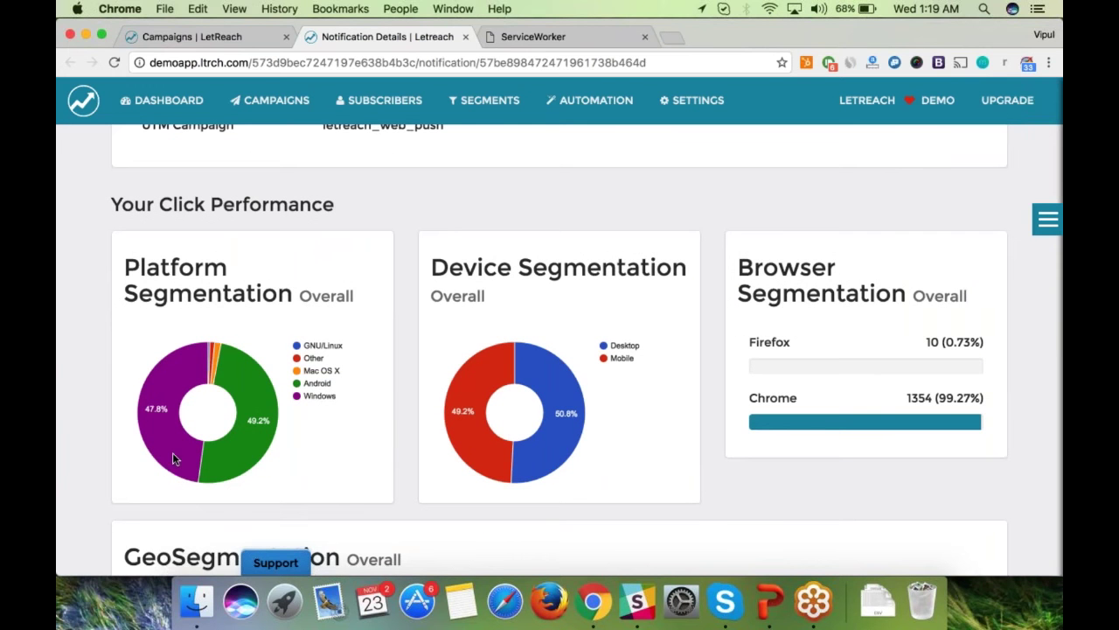
pyautogui.moveTo(250, 466)
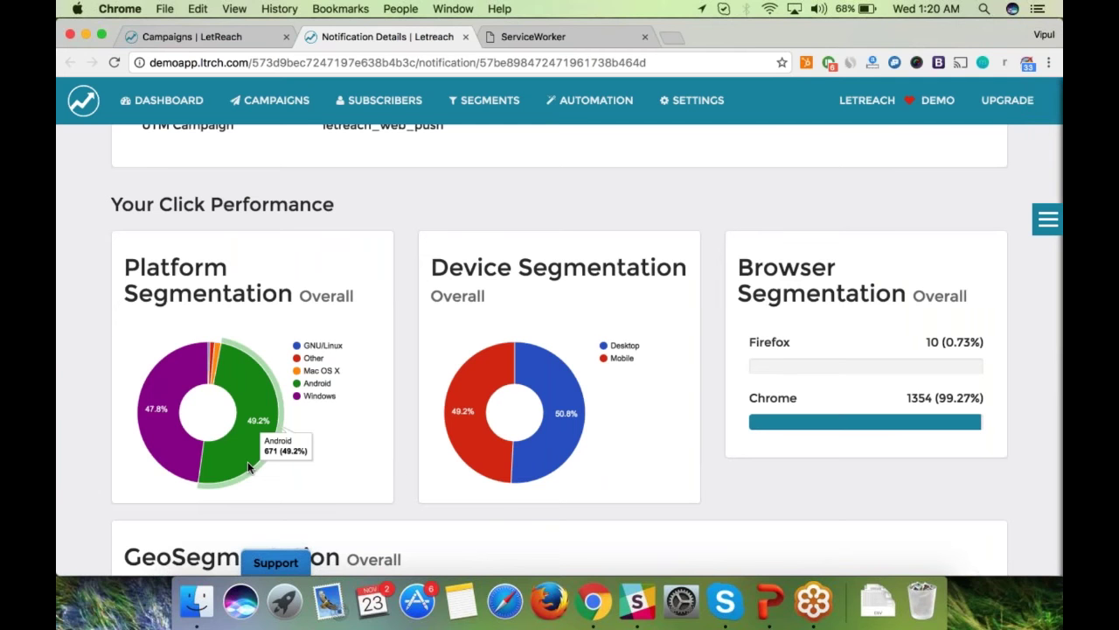
pyautogui.moveTo(468, 457)
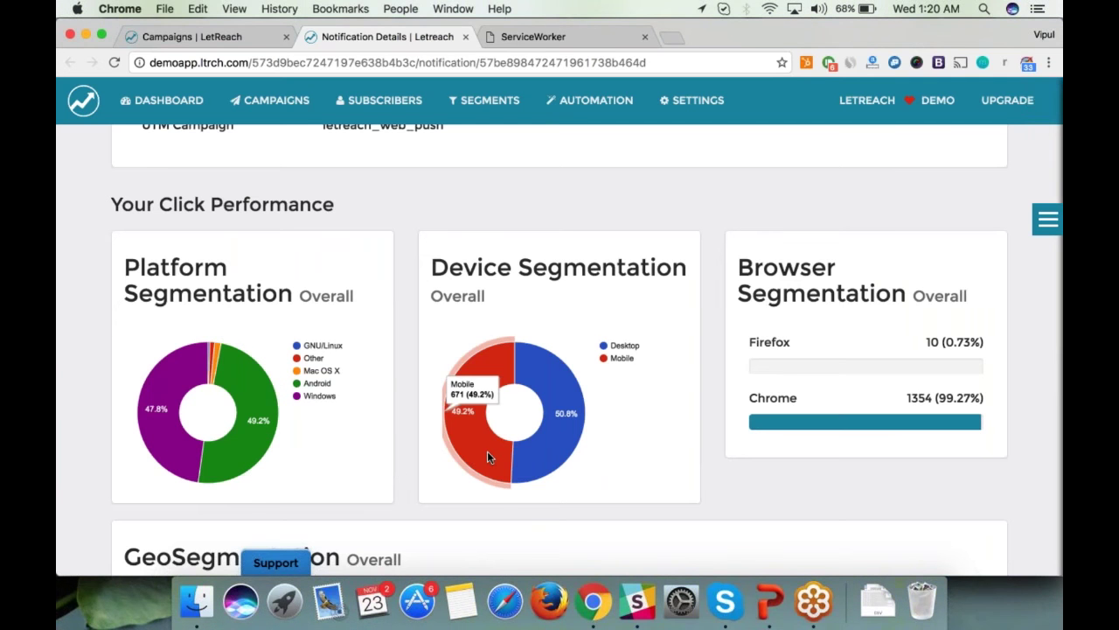
pyautogui.moveTo(550, 468)
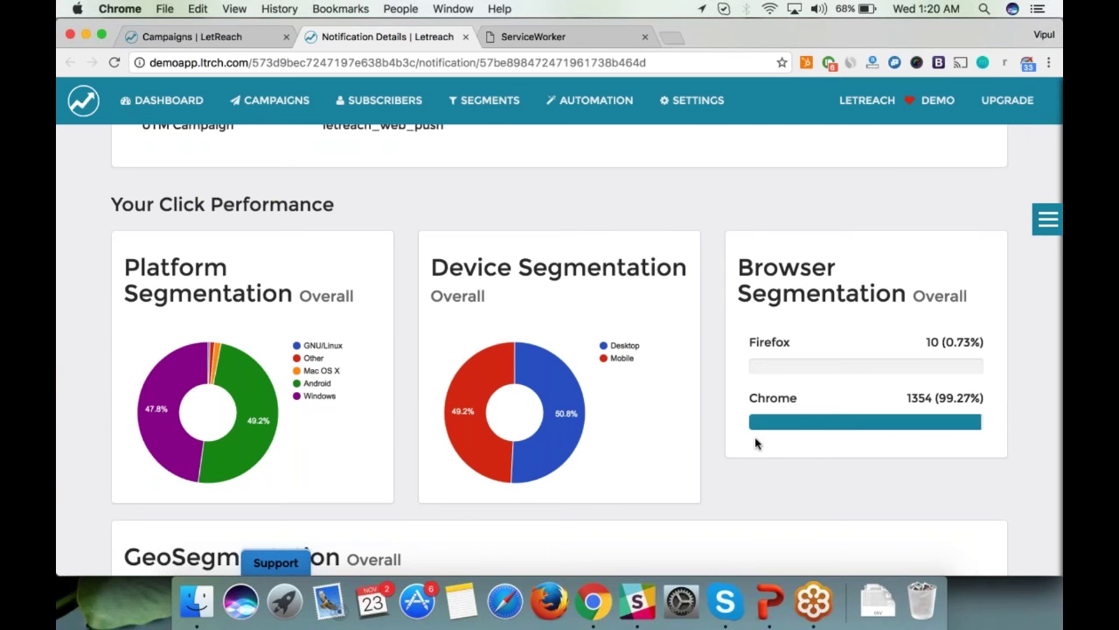
# Examine the report's GeoSegmentation map and country click table, and load the city breakdown for one of the listed countries.
pyautogui.scroll(-3, 757, 444)
pyautogui.scroll(-3, 755, 442)
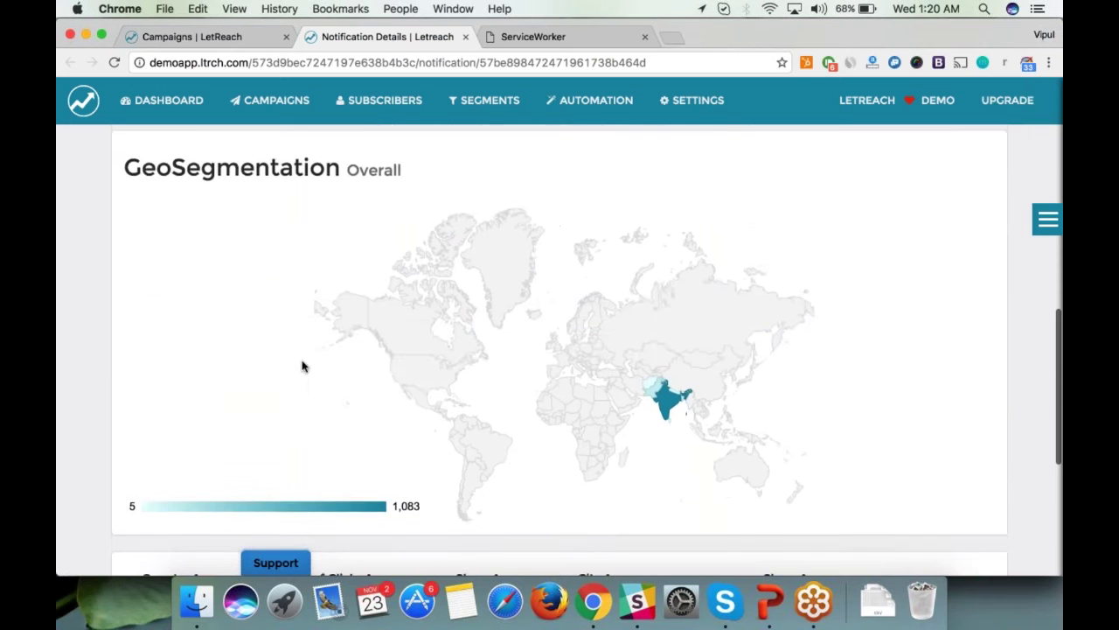
pyautogui.scroll(-3, 303, 367)
pyautogui.scroll(-2, 303, 350)
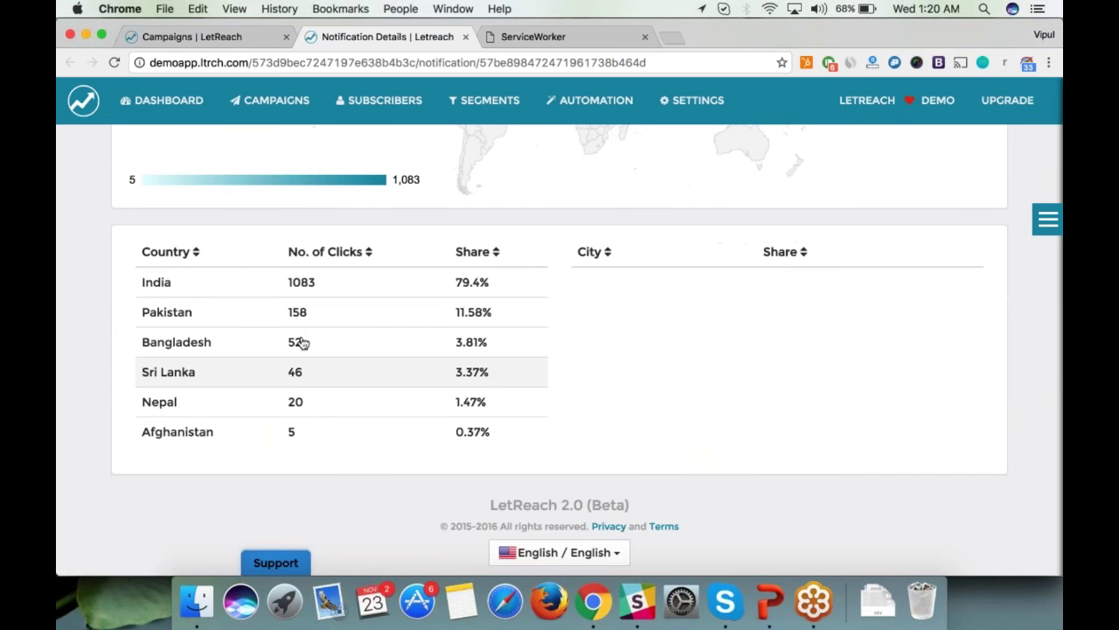
pyautogui.scroll(3, 434, 267)
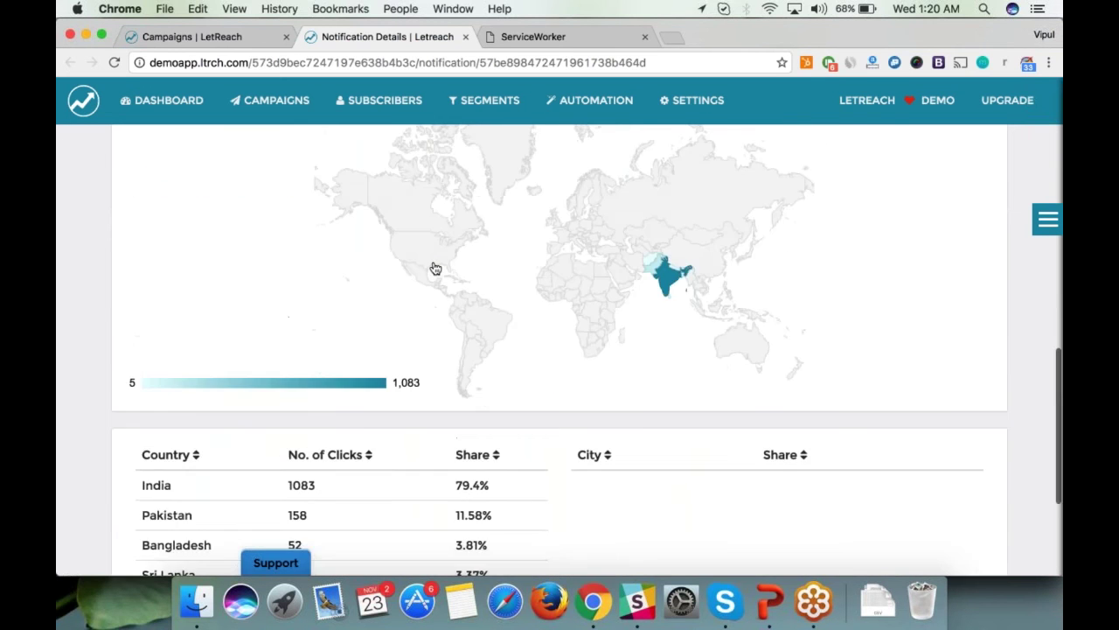
pyautogui.scroll(1, 432, 267)
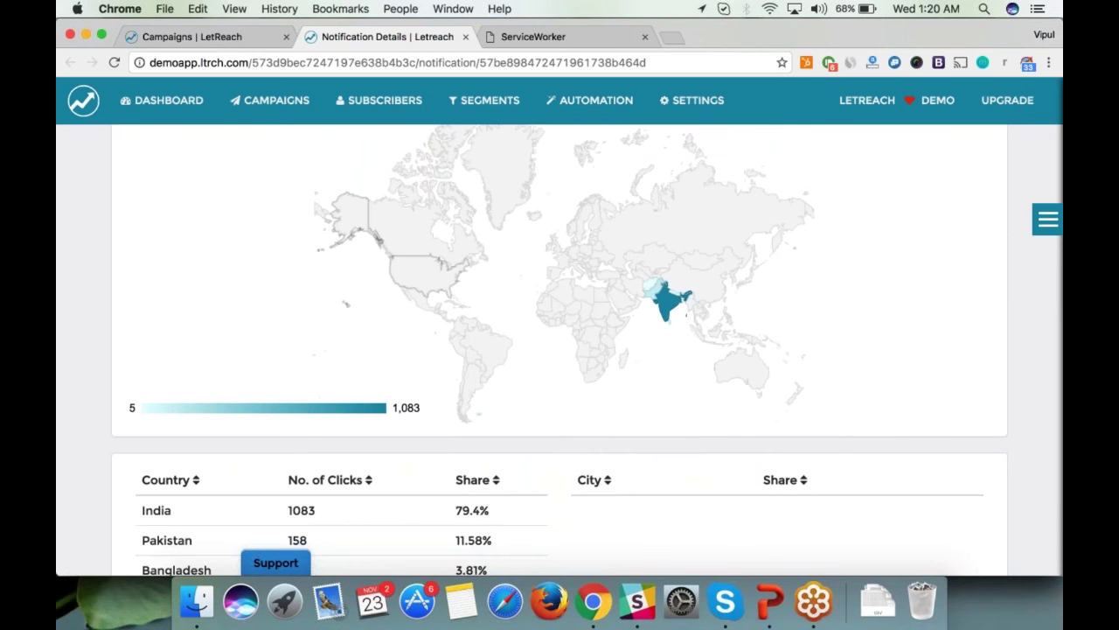
pyautogui.scroll(-2, 560, 350)
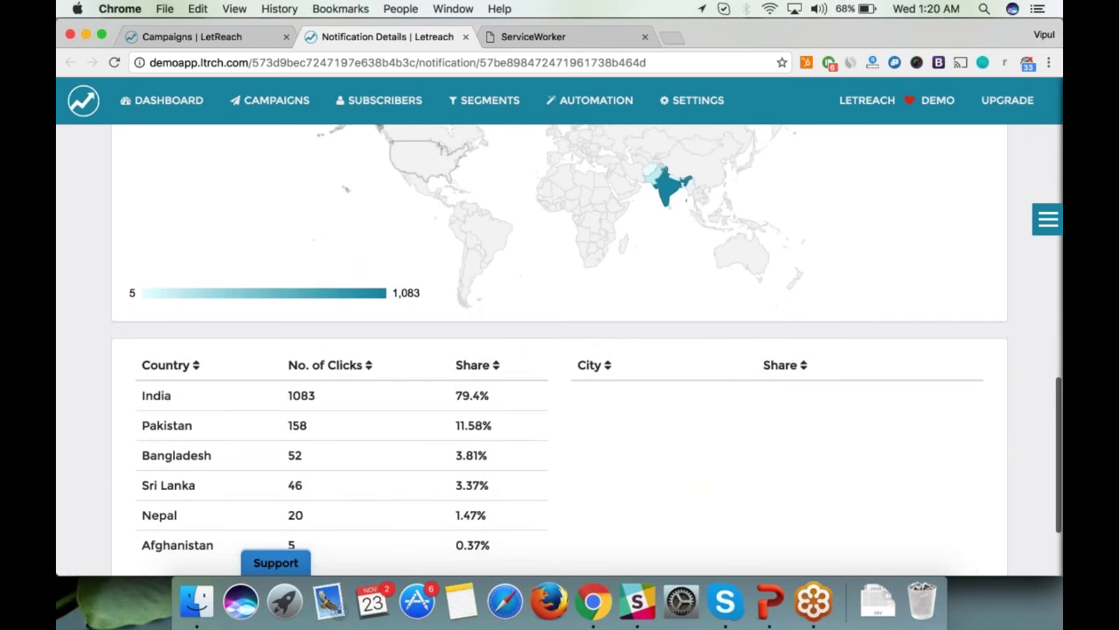
pyautogui.scroll(-2, 274, 335)
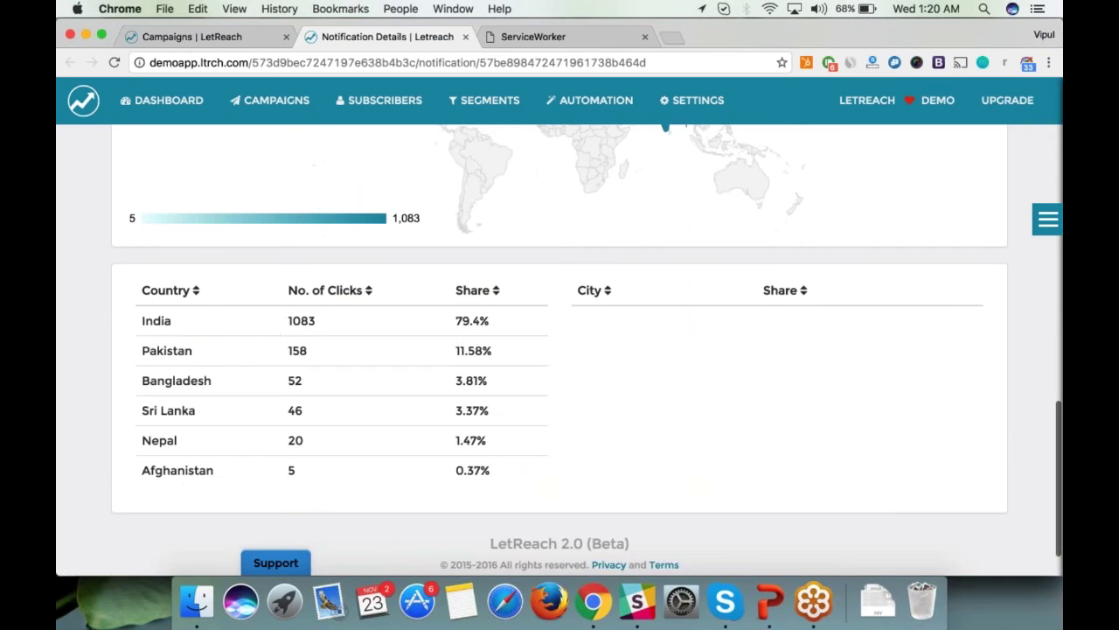
pyautogui.click(301, 389)
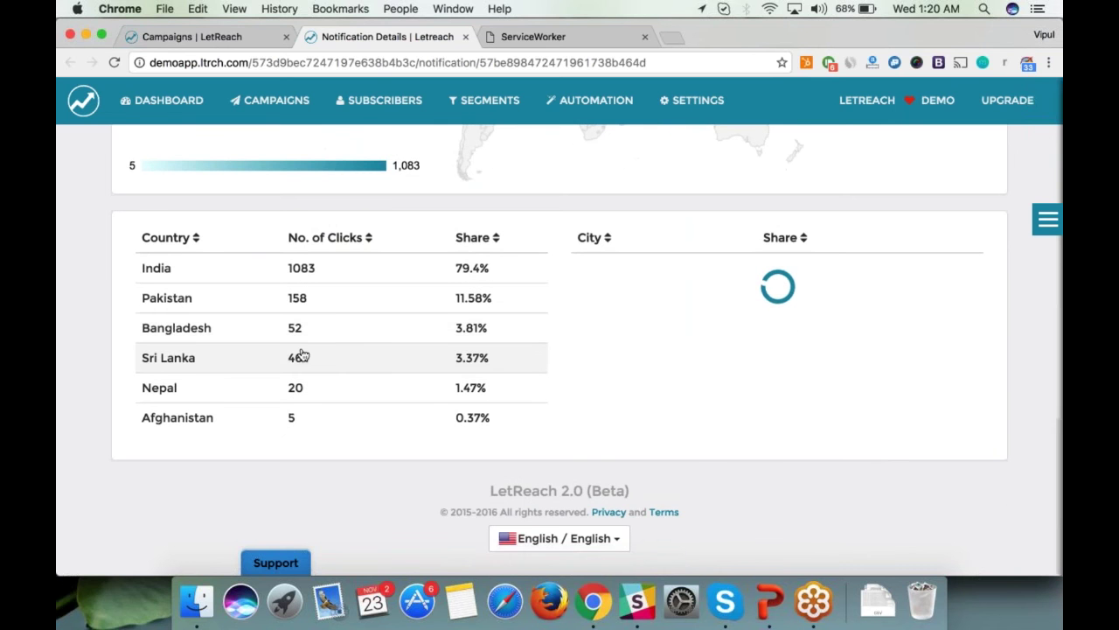
pyautogui.scroll(4, 304, 354)
pyautogui.scroll(10, 303, 354)
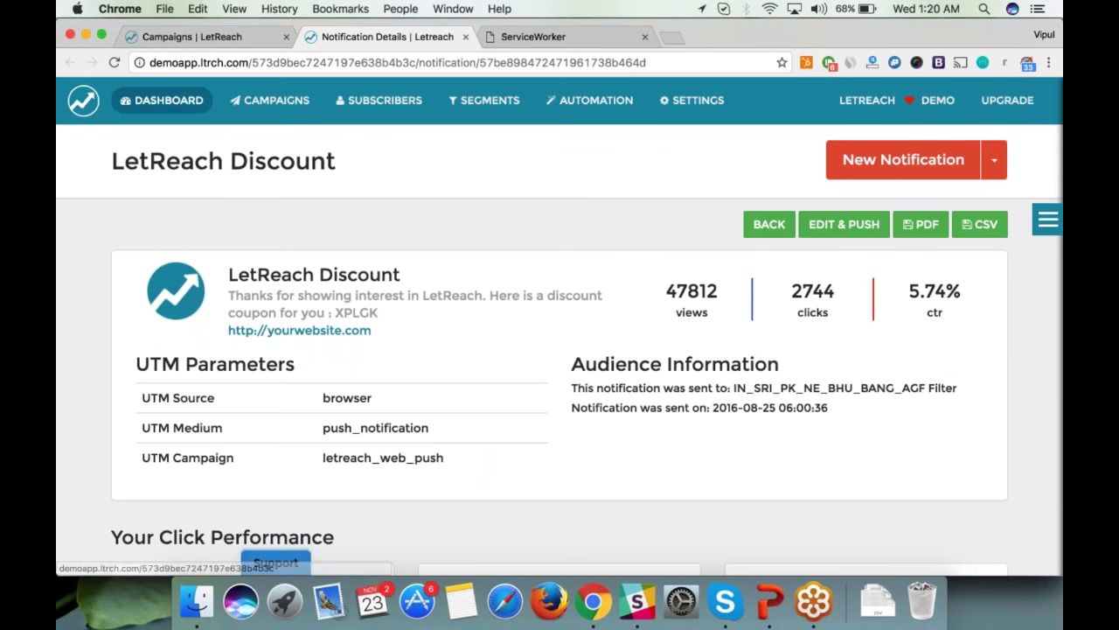
# Return to the campaigns list and look through the pushed manual campaigns and their audience filters.
pyautogui.click(150, 35)
pyautogui.scroll(-3, 560, 350)
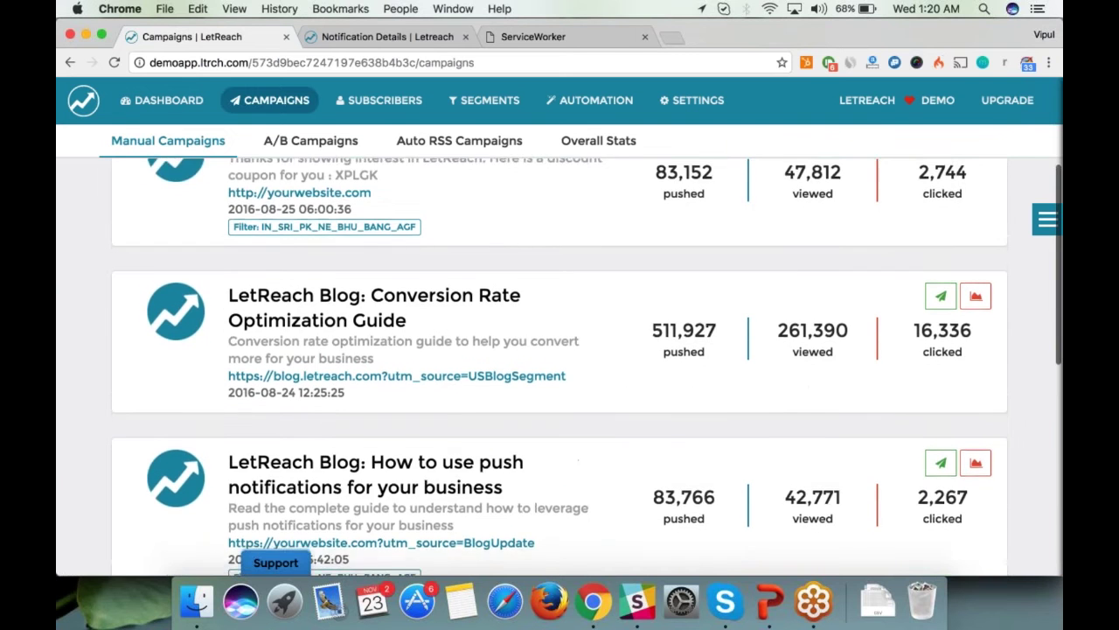
pyautogui.scroll(-2, 559, 367)
pyautogui.scroll(-5, 560, 368)
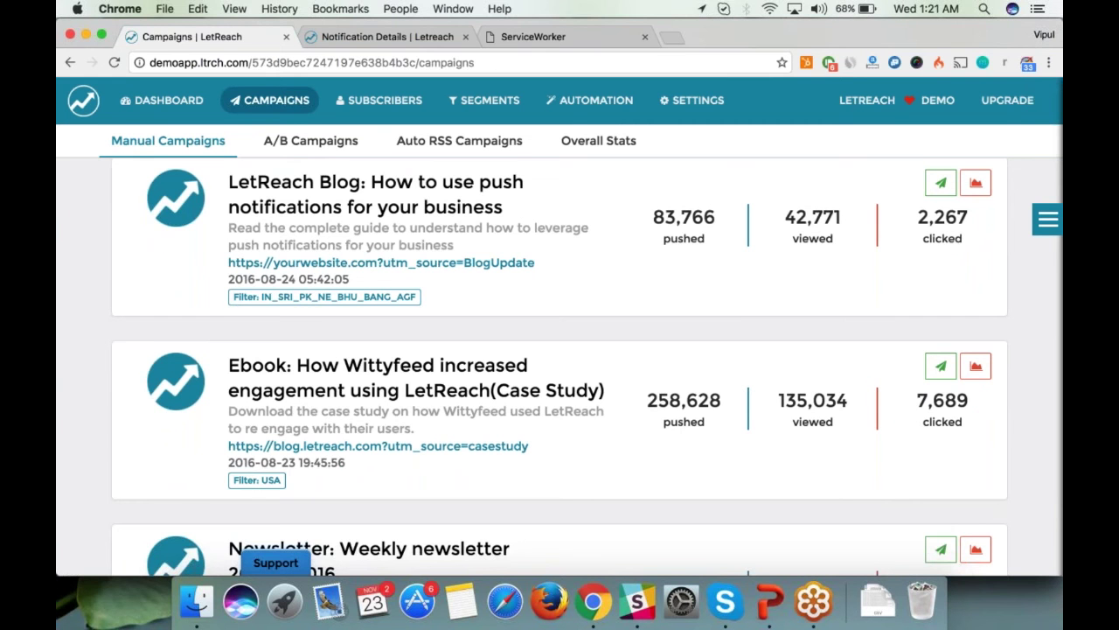
pyautogui.scroll(1, 560, 368)
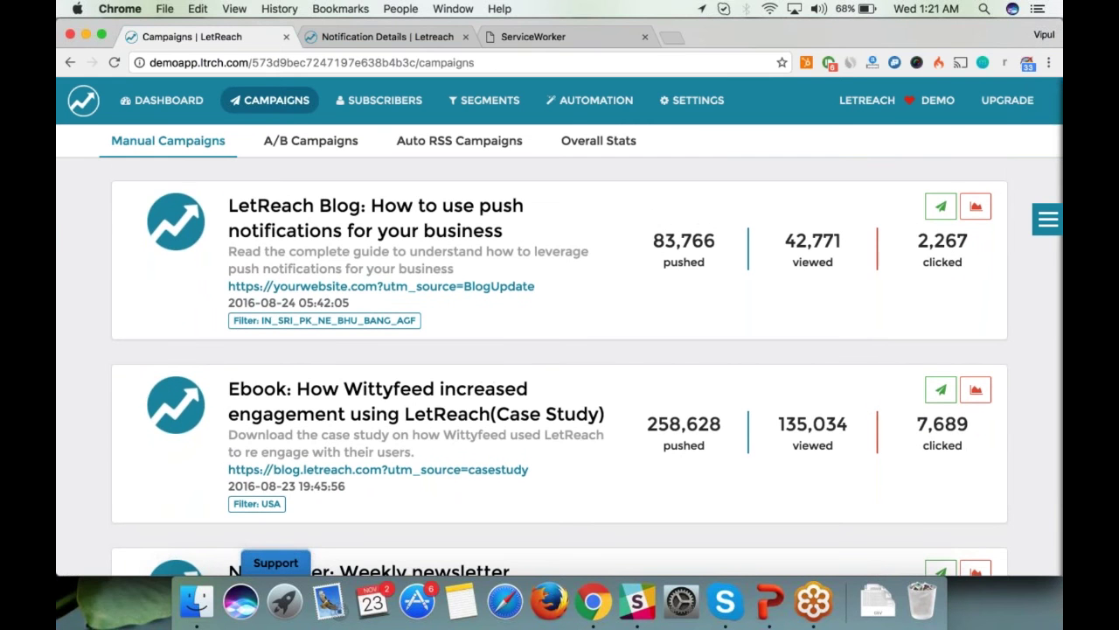
pyautogui.scroll(10, 169, 299)
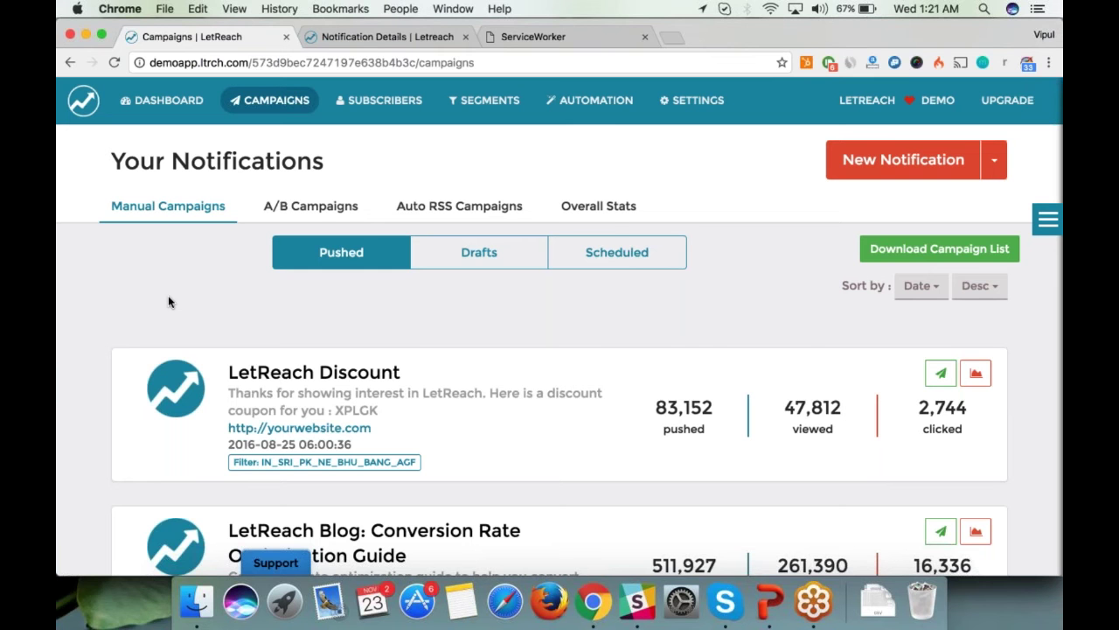
# Open the Overall Stats of all campaigns and review the pushed, viewed and clicked totals.
pyautogui.click(596, 210)
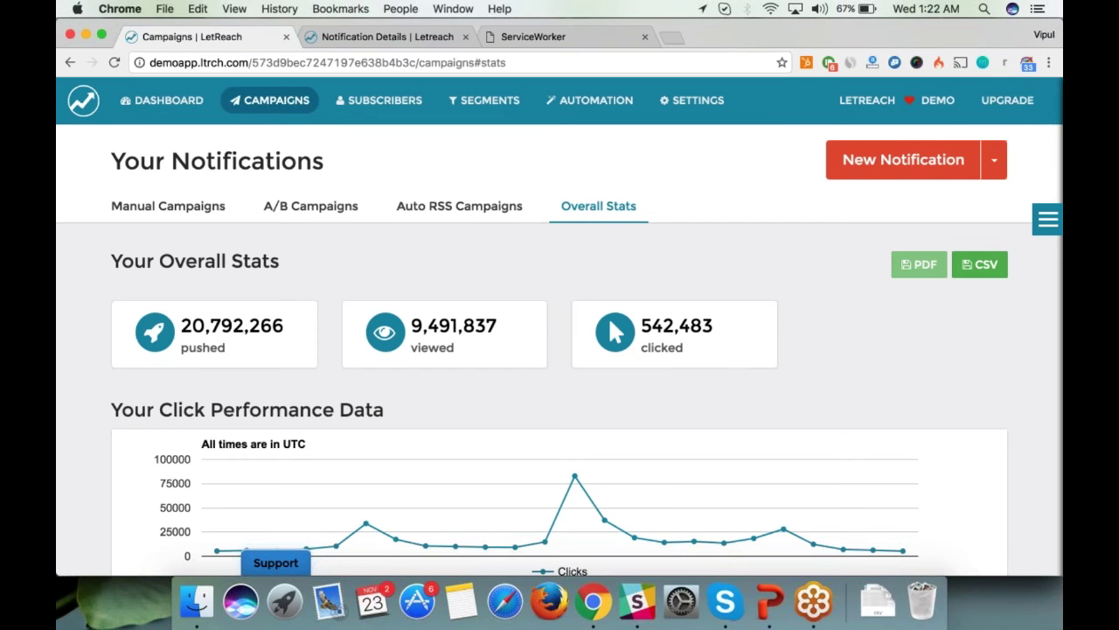
pyautogui.scroll(-3, 185, 220)
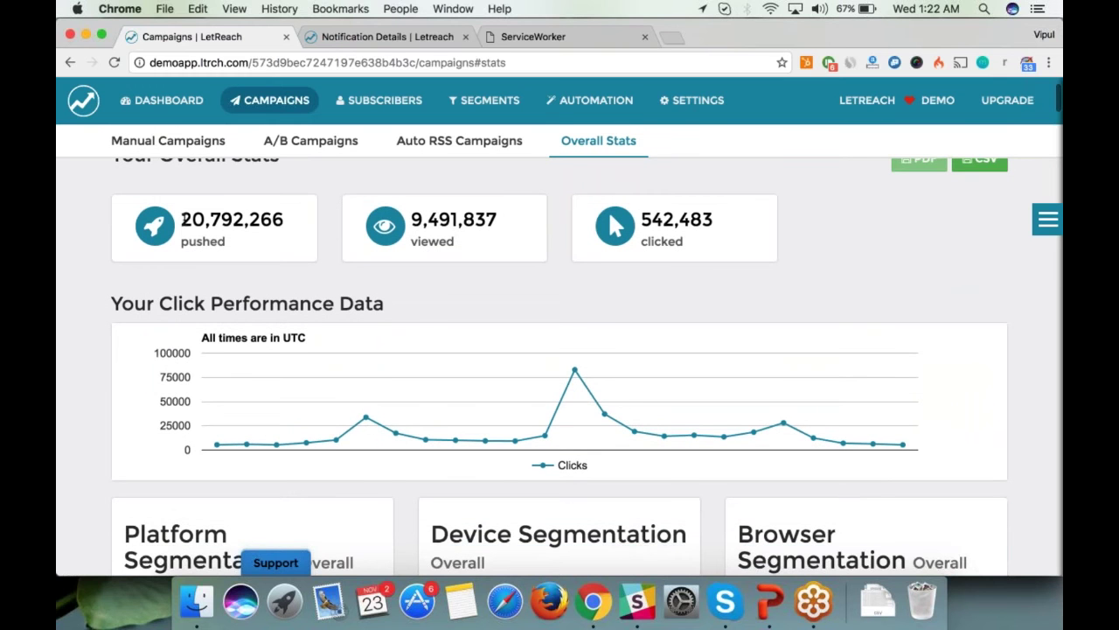
pyautogui.moveTo(184, 219); pyautogui.dragTo(312, 228)
pyautogui.click(312, 228)
pyautogui.moveTo(411, 220); pyautogui.dragTo(534, 220)
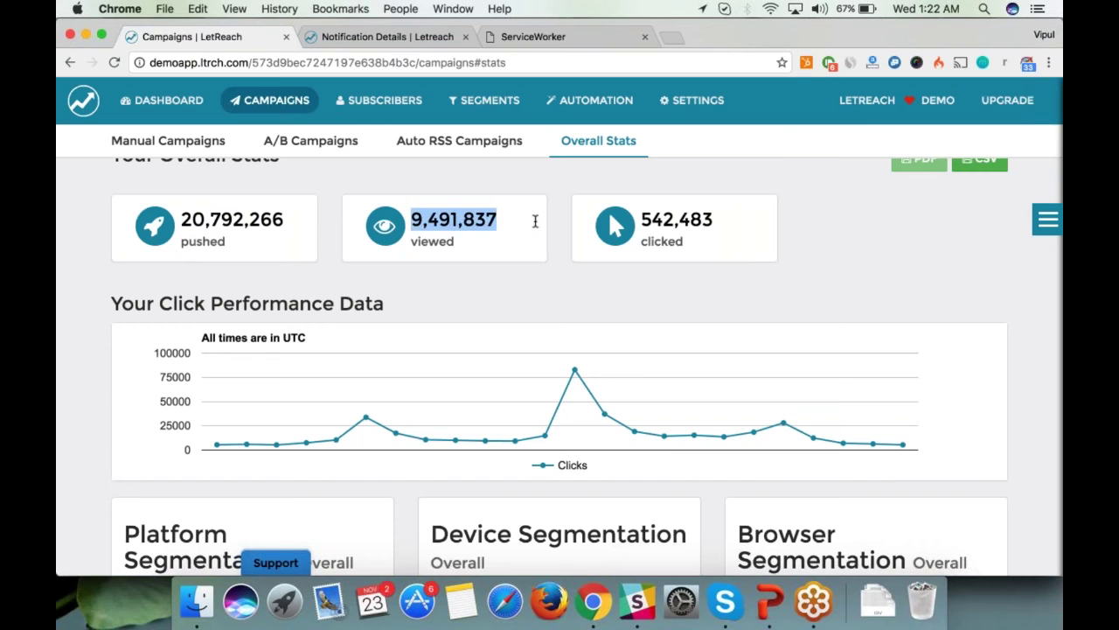
pyautogui.click(534, 219)
pyautogui.moveTo(637, 221); pyautogui.dragTo(751, 219)
pyautogui.click(752, 220)
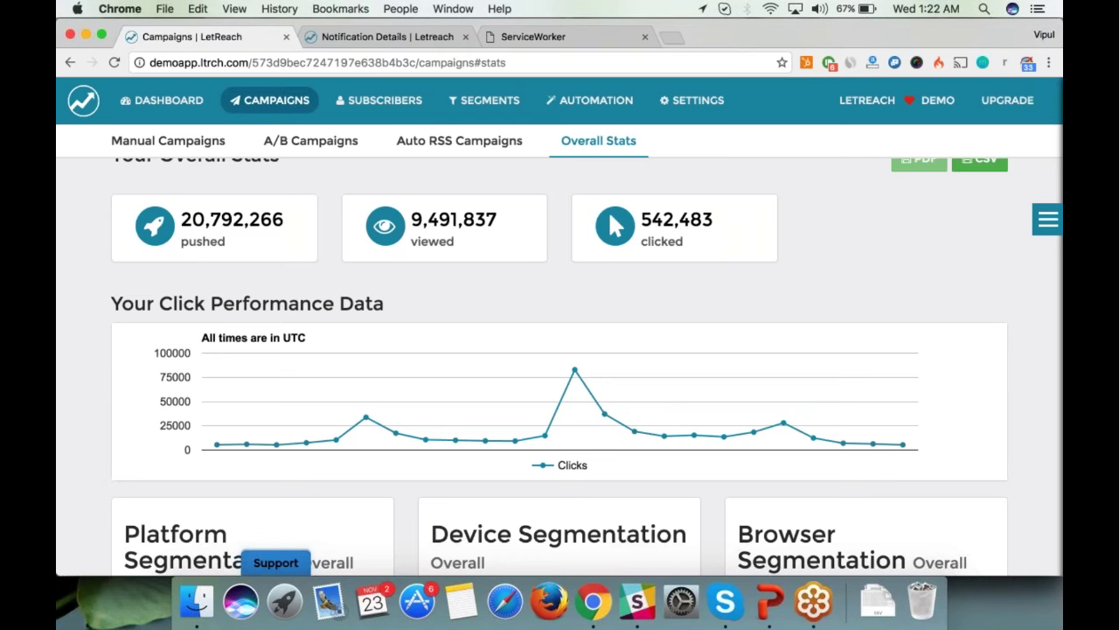
# Examine the hourly click performance chart, including its highest peak, and the overall platform, device and browser segmentation.
pyautogui.scroll(-1, 560, 365)
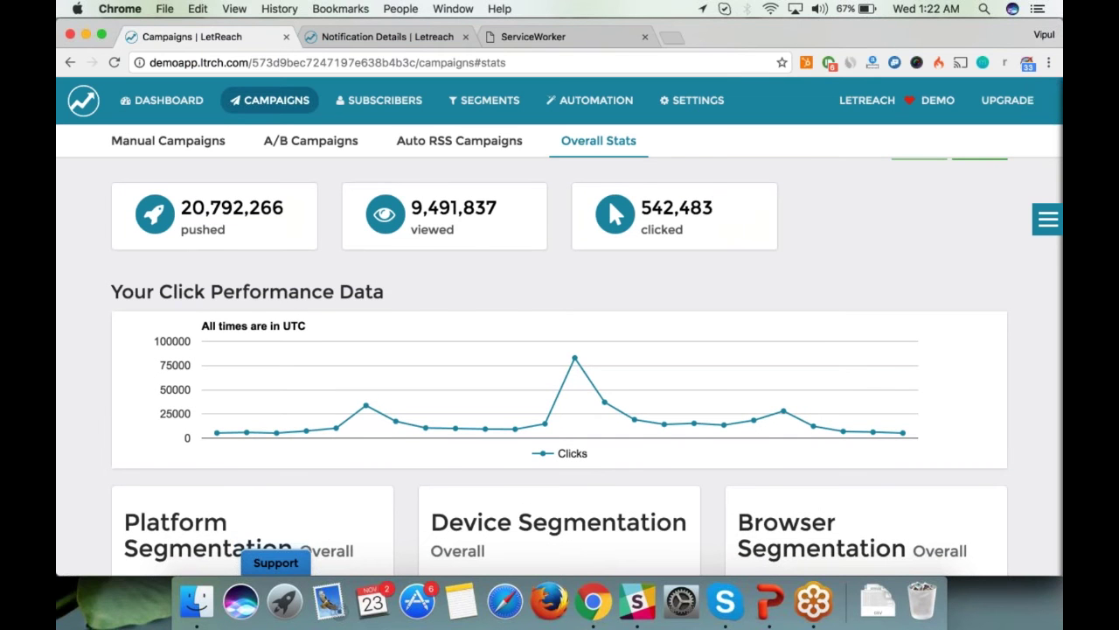
pyautogui.scroll(-2, 560, 366)
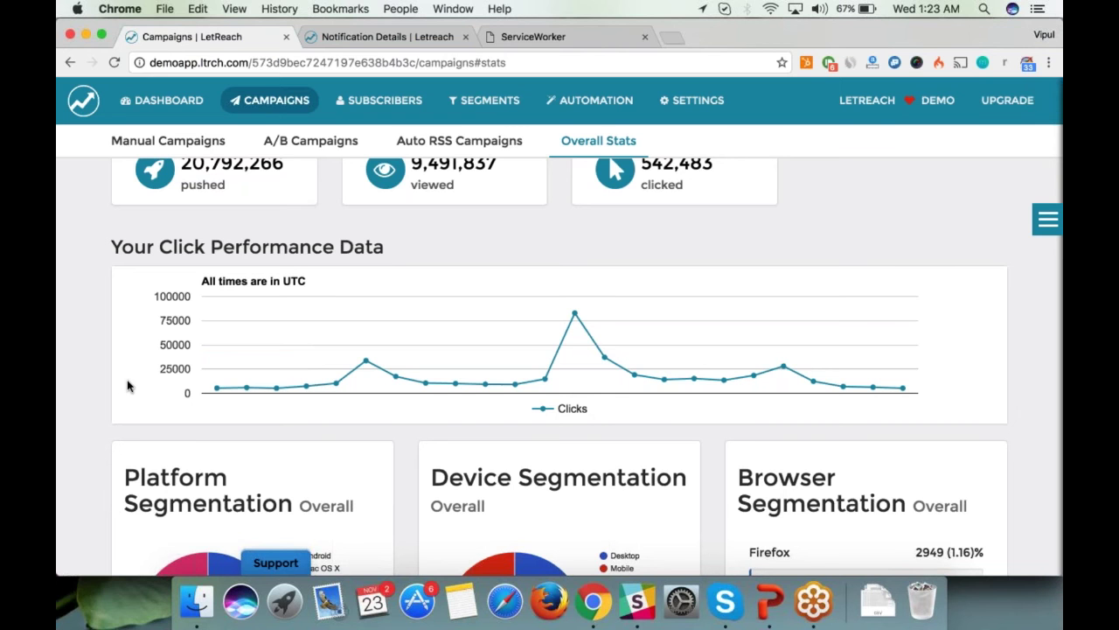
pyautogui.moveTo(575, 319)
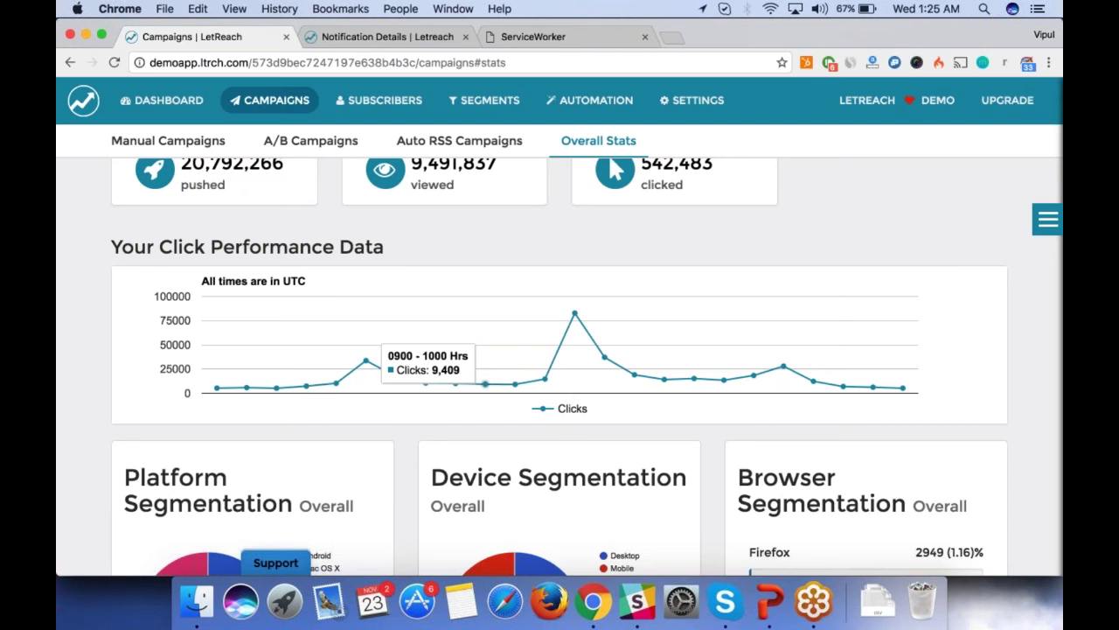
pyautogui.scroll(-5, 560, 367)
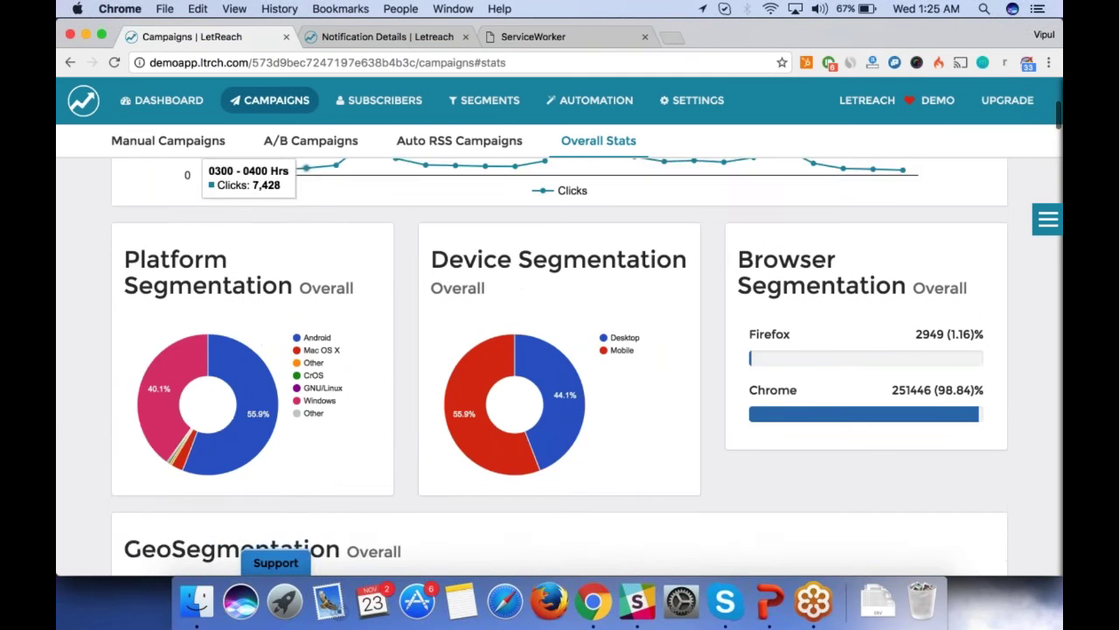
pyautogui.scroll(2, 559, 367)
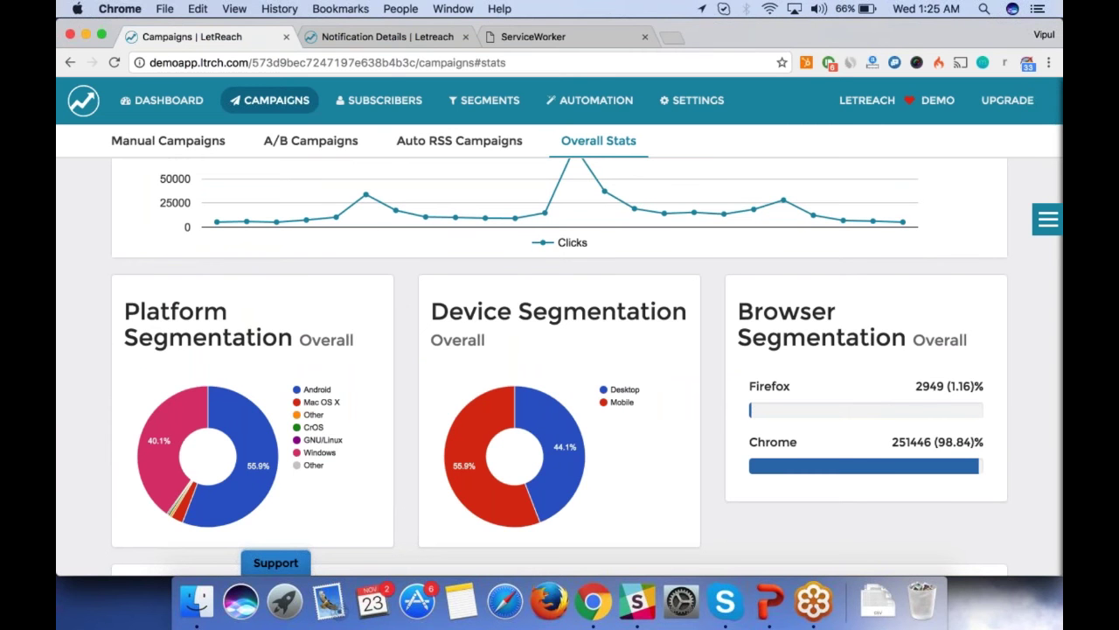
pyautogui.scroll(-1, 560, 367)
pyautogui.scroll(1, 560, 367)
pyautogui.scroll(-1, 559, 367)
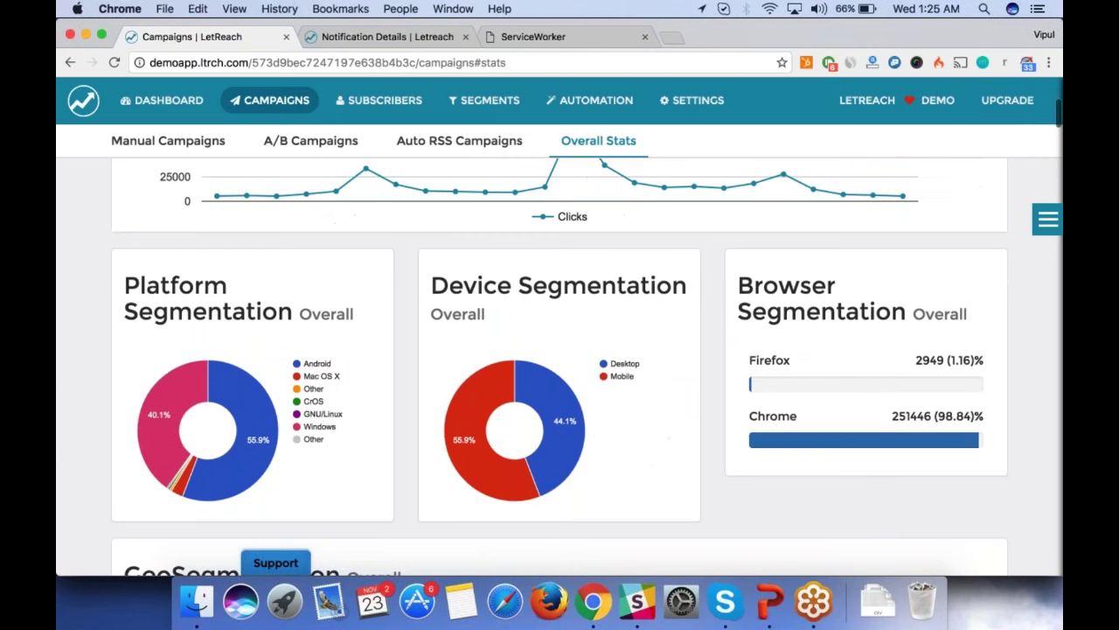
pyautogui.moveTo(575, 183)
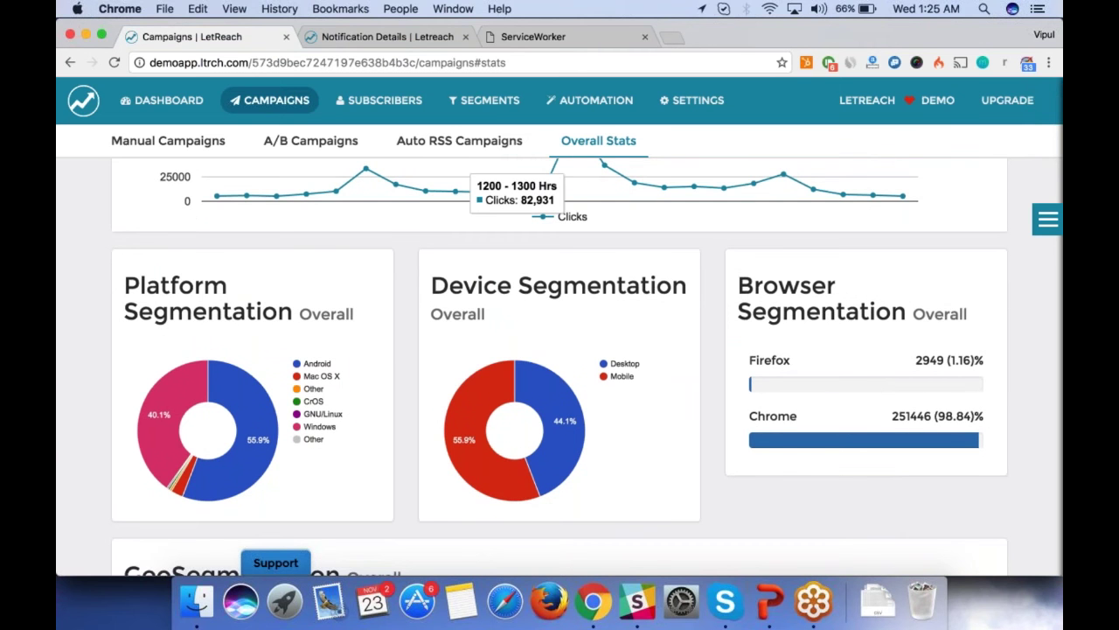
pyautogui.scroll(8, 559, 368)
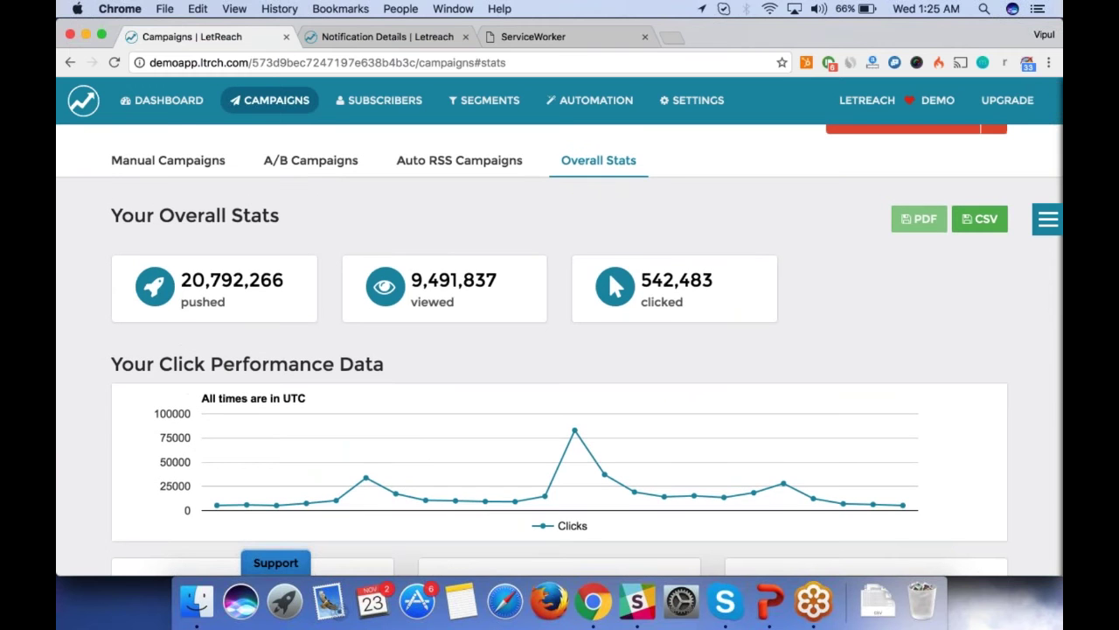
pyautogui.scroll(-1, 856, 229)
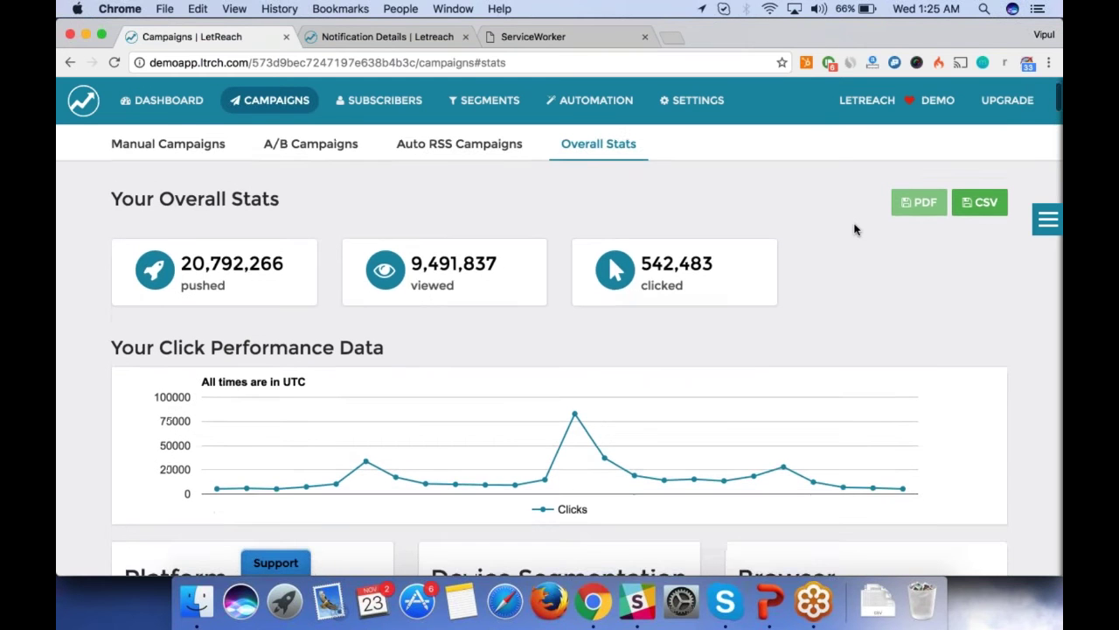
pyautogui.scroll(-3, 855, 229)
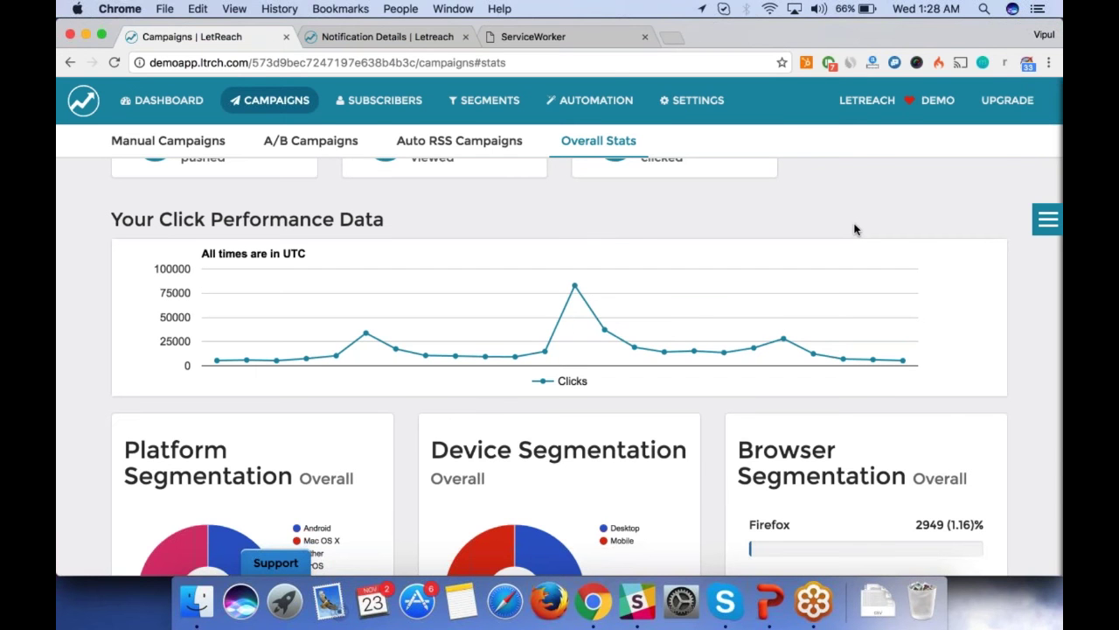
pyautogui.scroll(2, 855, 229)
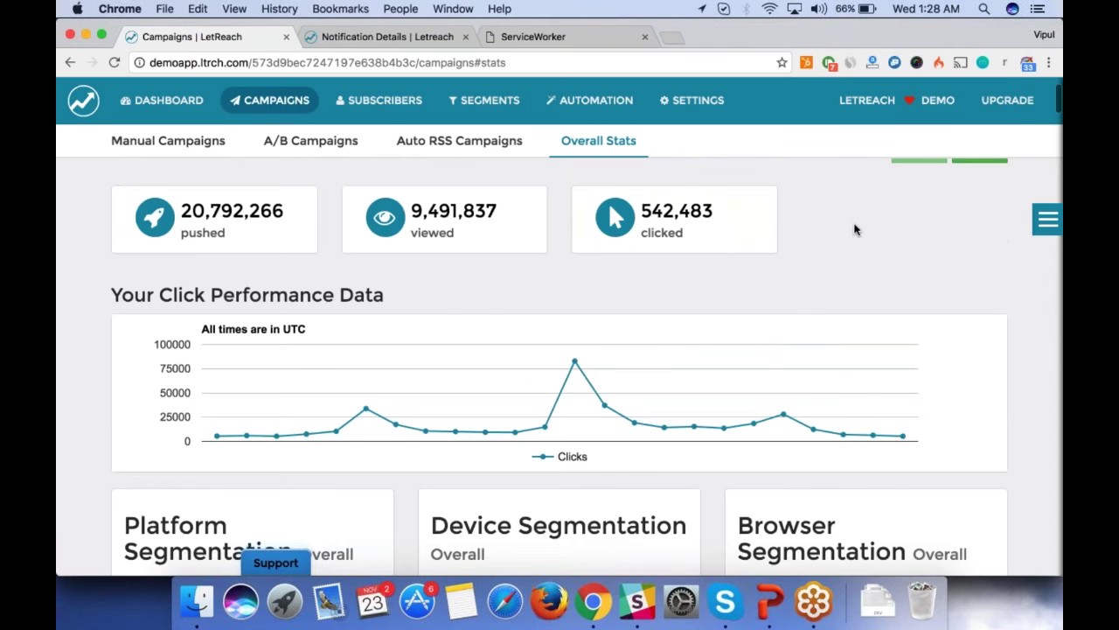
pyautogui.scroll(3, 855, 229)
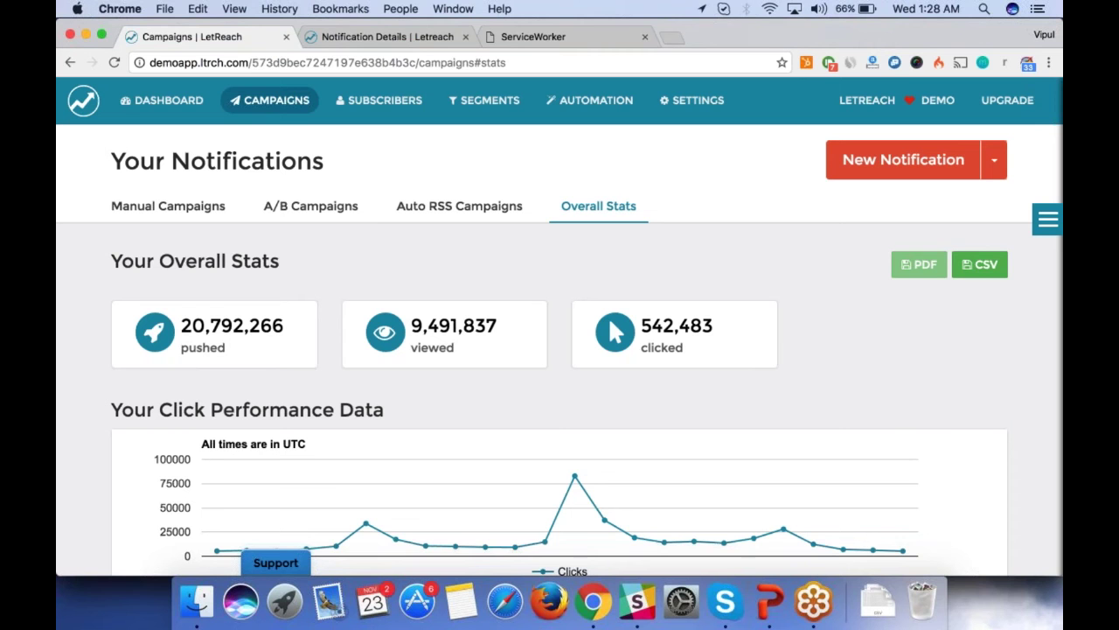
pyautogui.scroll(-1, 686, 318)
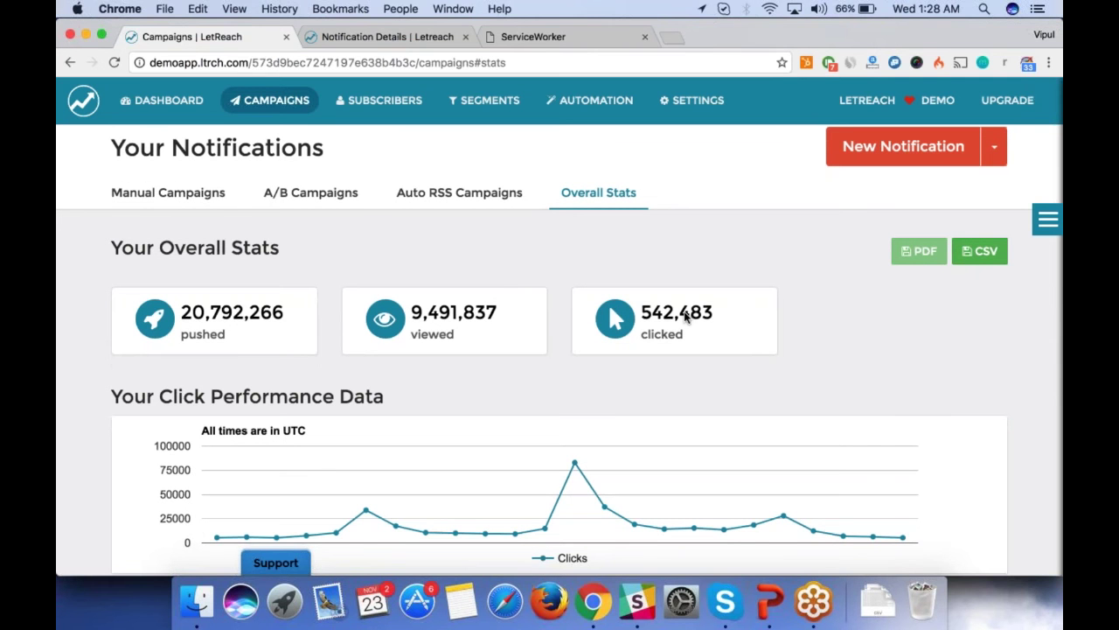
# Review the overall campaign totals and examine the platform, device and browser segmentation of the clicks.
pyautogui.scroll(-10, 685, 315)
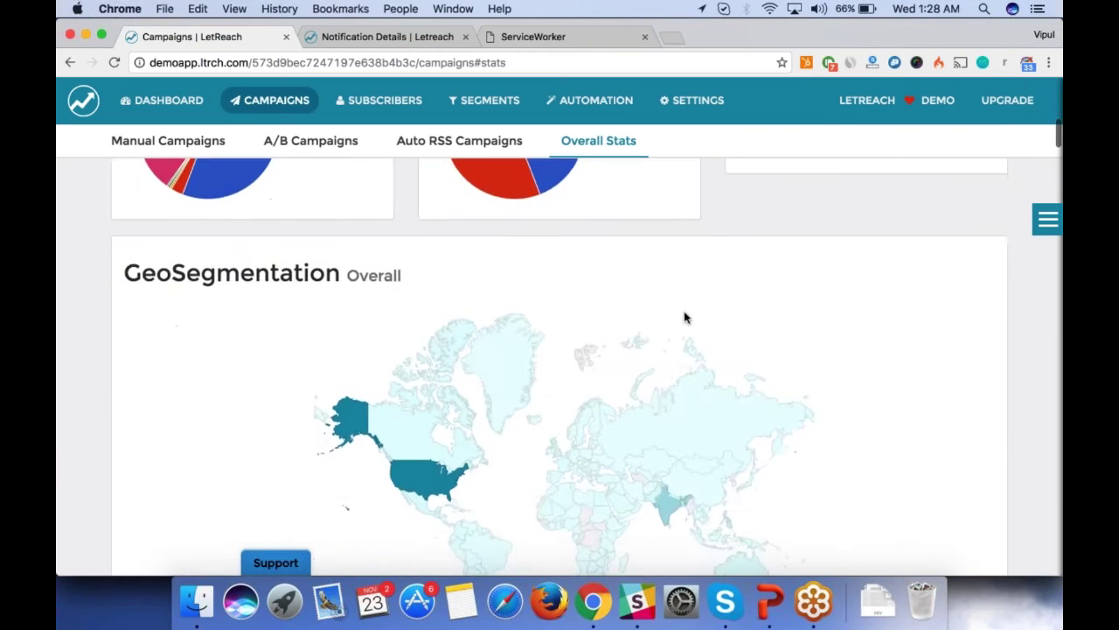
pyautogui.scroll(10, 684, 315)
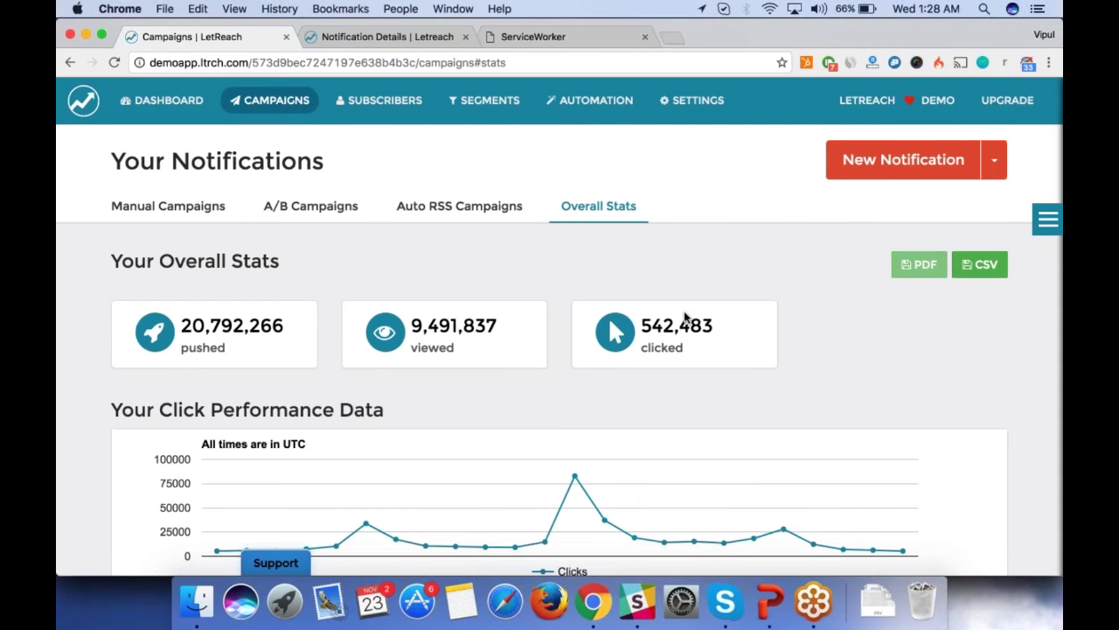
pyautogui.scroll(-1, 685, 317)
pyautogui.scroll(-10, 684, 310)
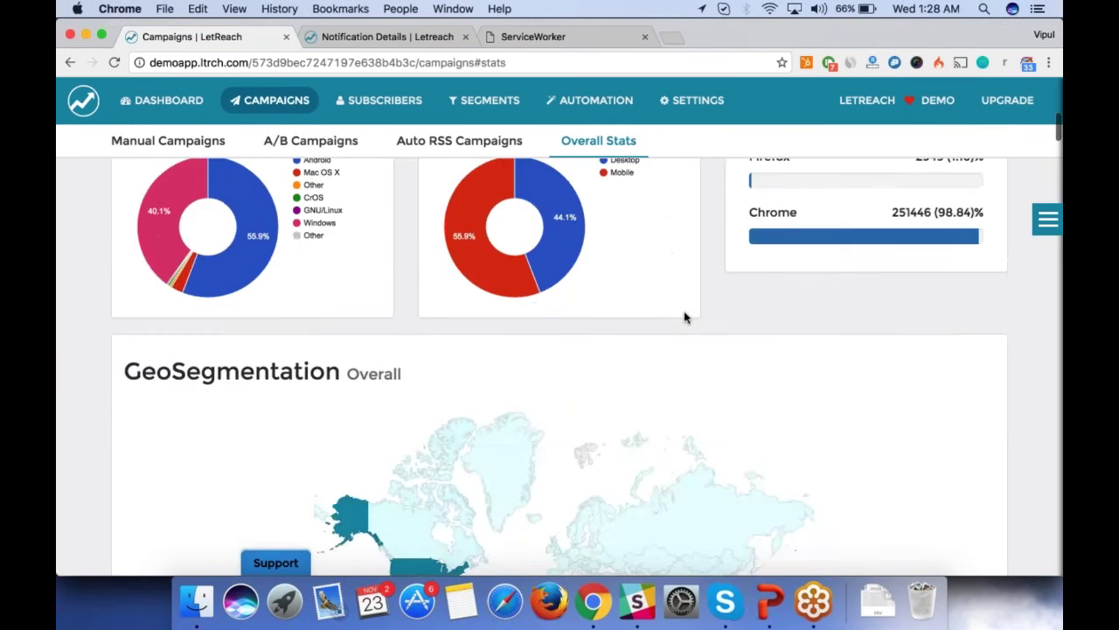
pyautogui.scroll(5, 684, 317)
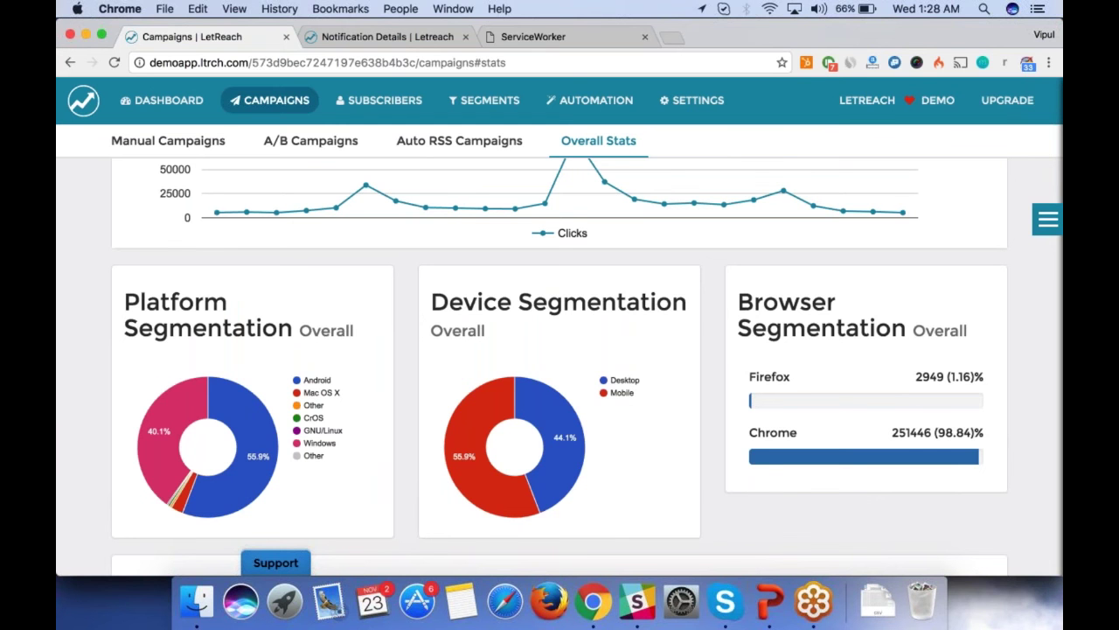
pyautogui.scroll(-1, 215, 417)
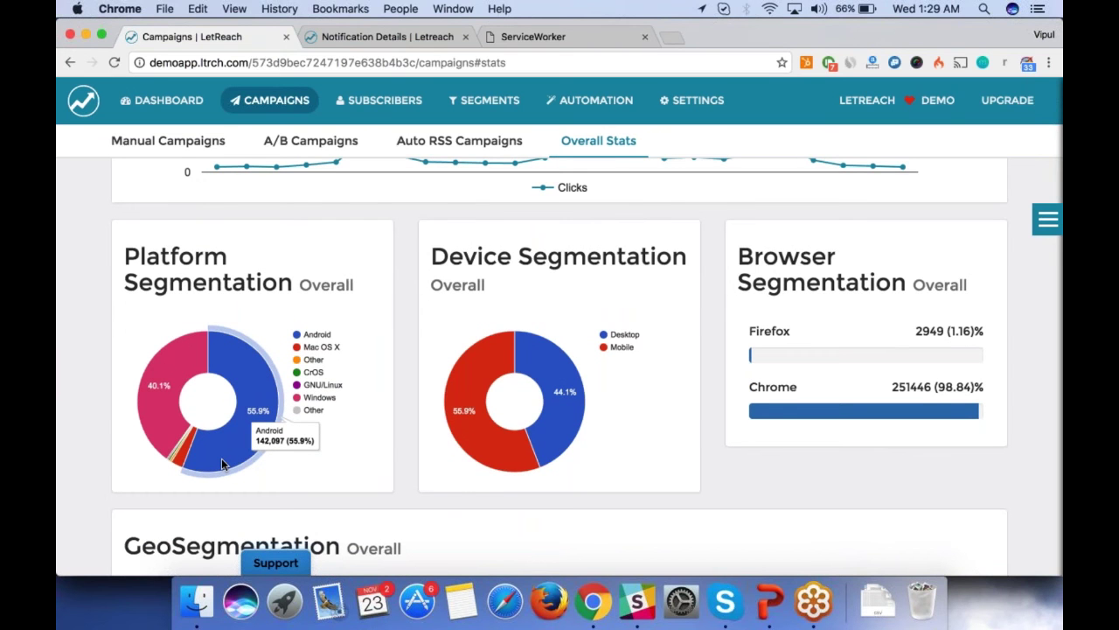
pyautogui.moveTo(509, 470)
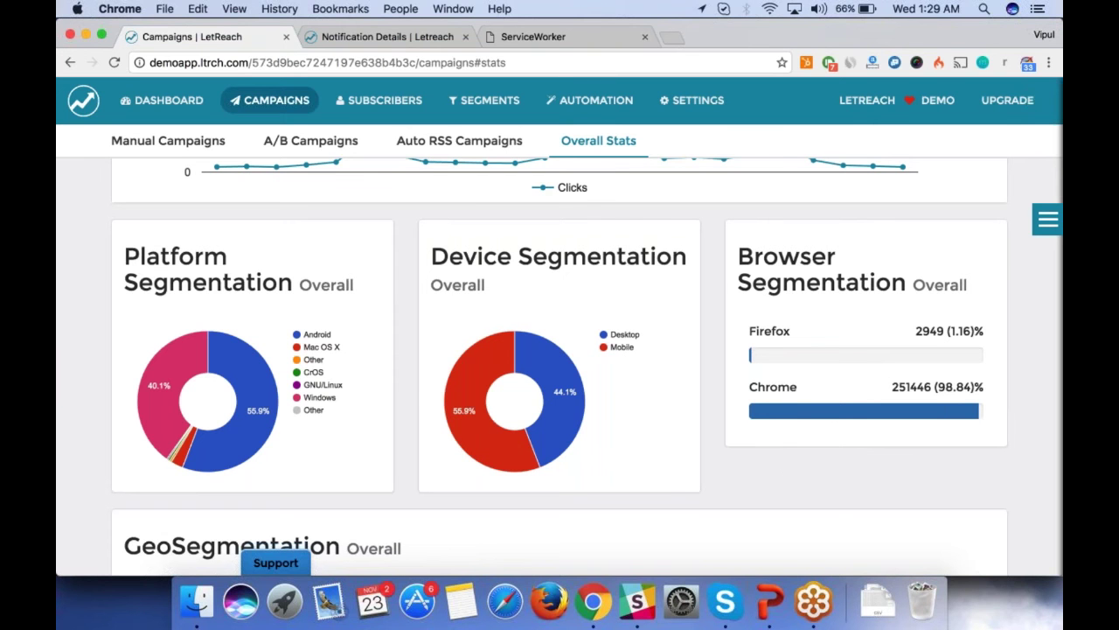
pyautogui.scroll(-1, 623, 467)
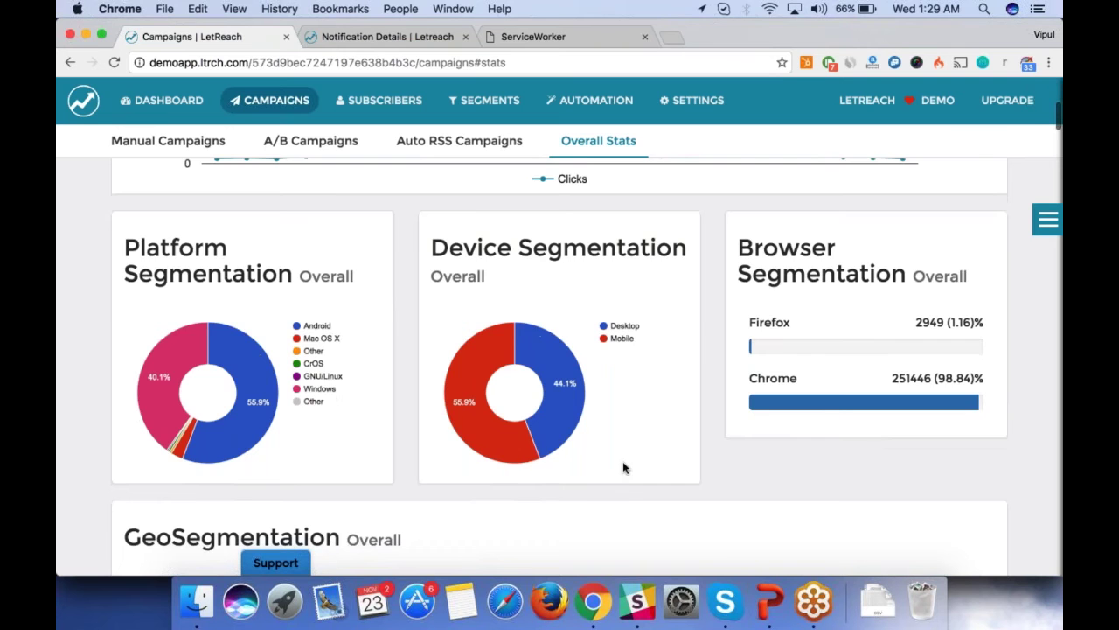
# Review the overall country click table and request the city breakdown for United States.
pyautogui.scroll(-8, 624, 468)
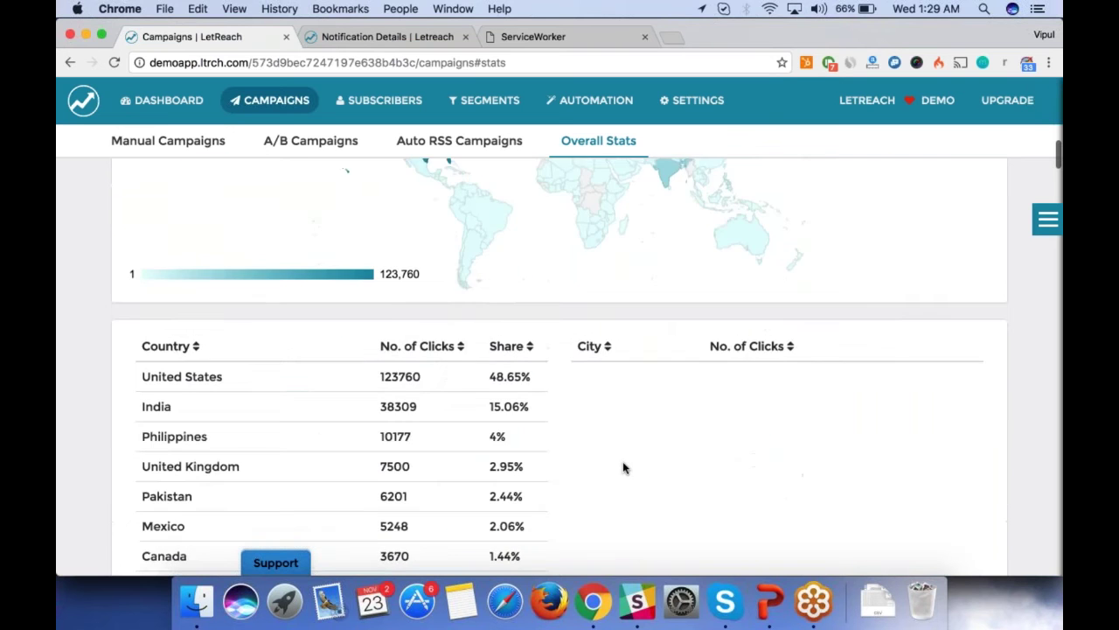
pyautogui.scroll(-2, 624, 468)
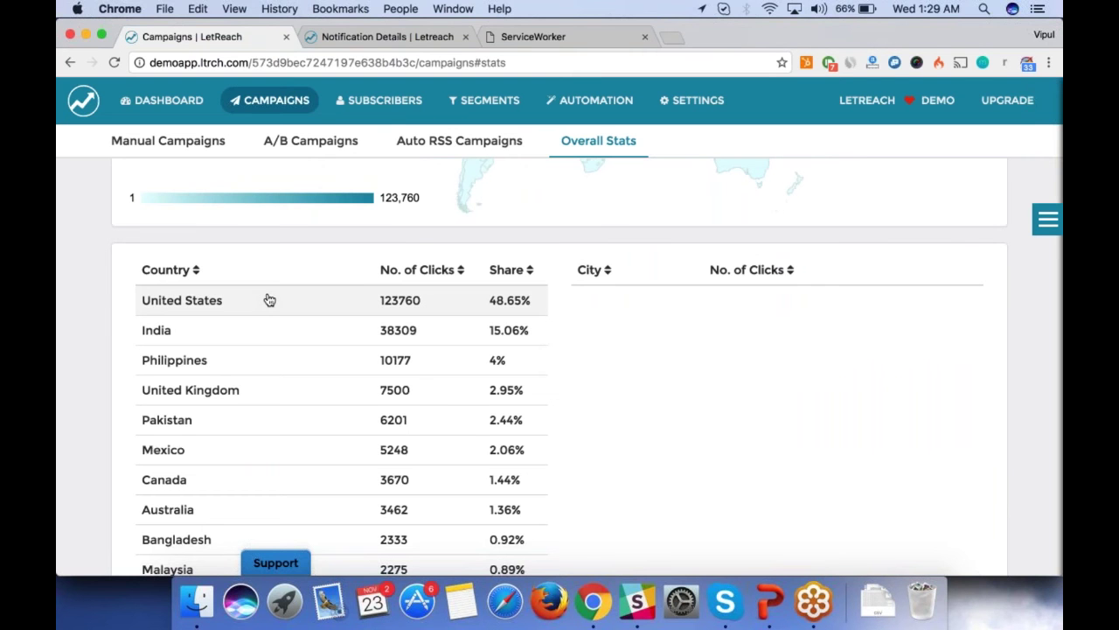
pyautogui.click(270, 300)
pyautogui.scroll(-2, 312, 393)
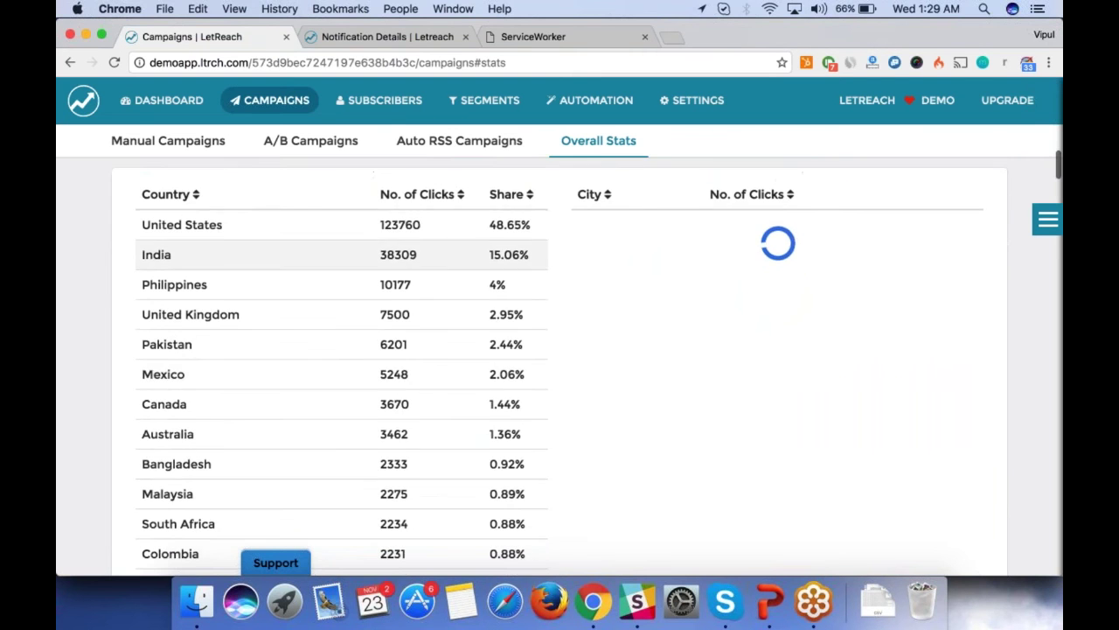
pyautogui.scroll(4, 428, 257)
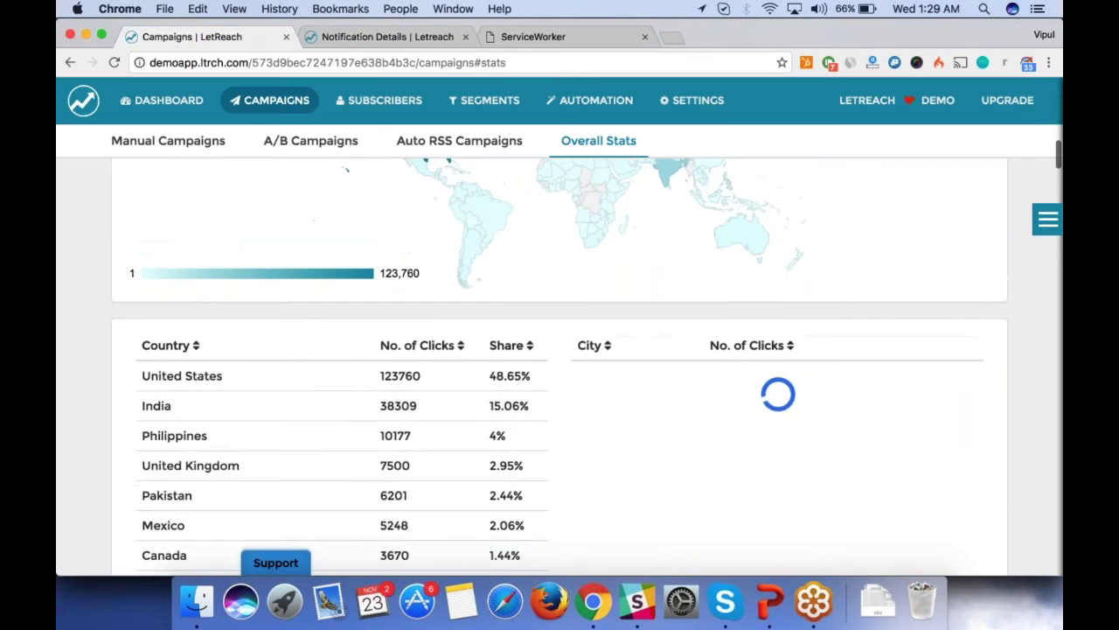
pyautogui.scroll(2, 383, 264)
pyautogui.scroll(-5, 383, 264)
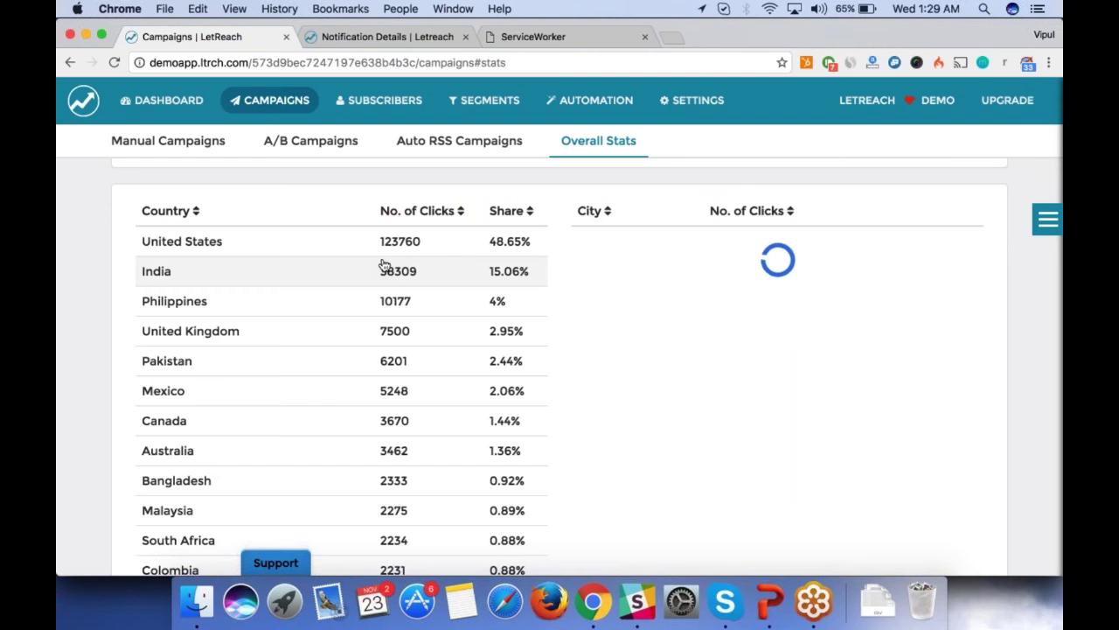
# Look over the overall click map and the mobile share of device segmentation, and return to the totals and export options.
pyautogui.scroll(4, 384, 265)
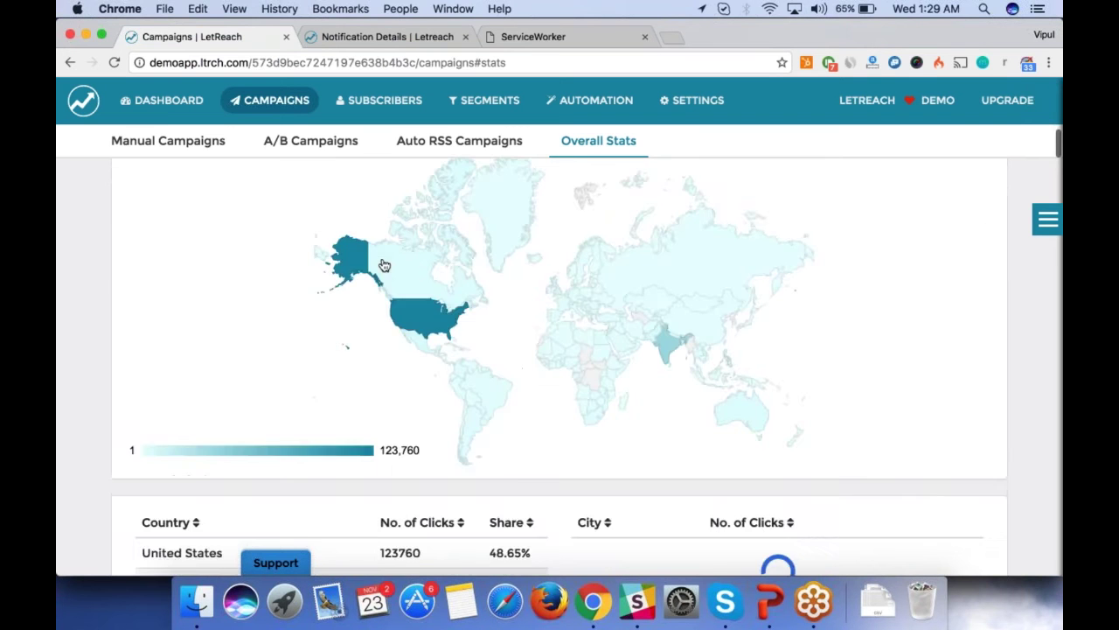
pyautogui.scroll(-10, 396, 344)
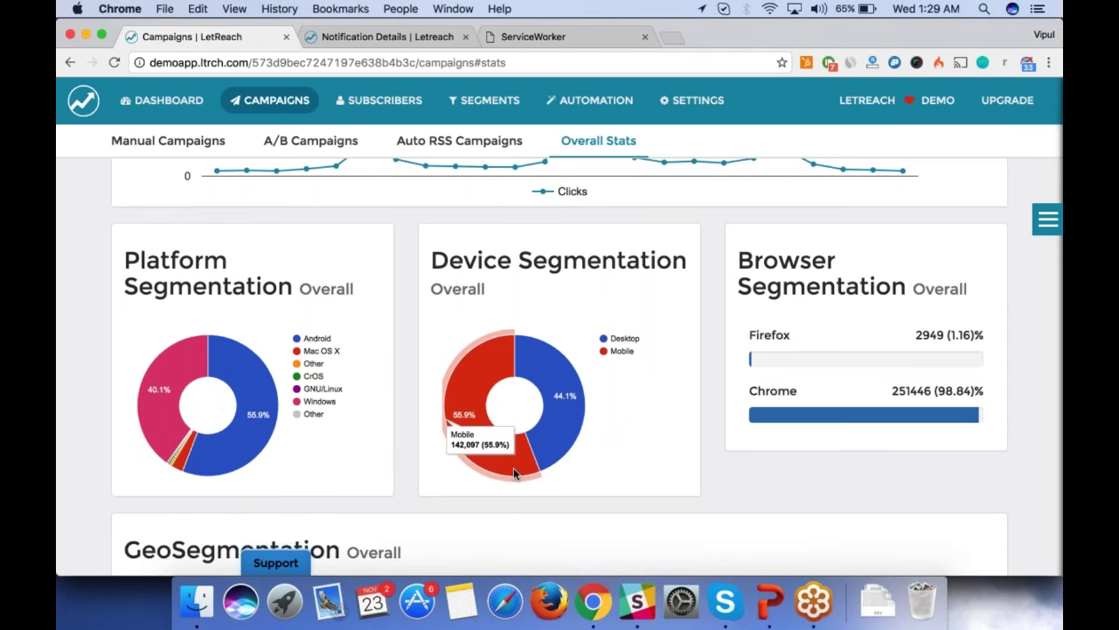
pyautogui.scroll(1, 514, 472)
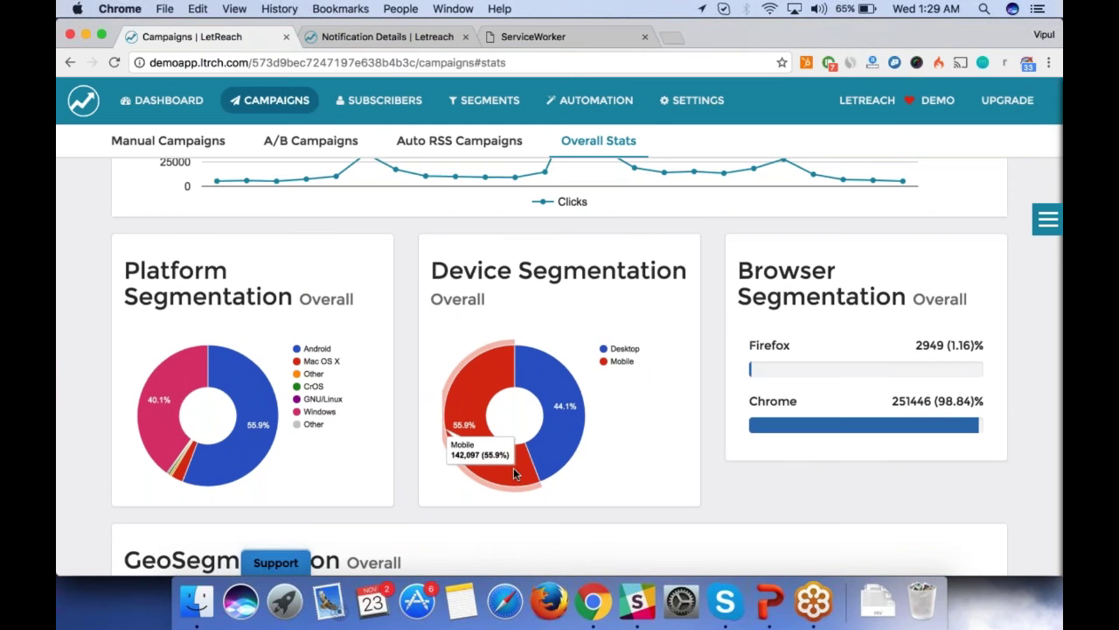
pyautogui.scroll(5, 513, 467)
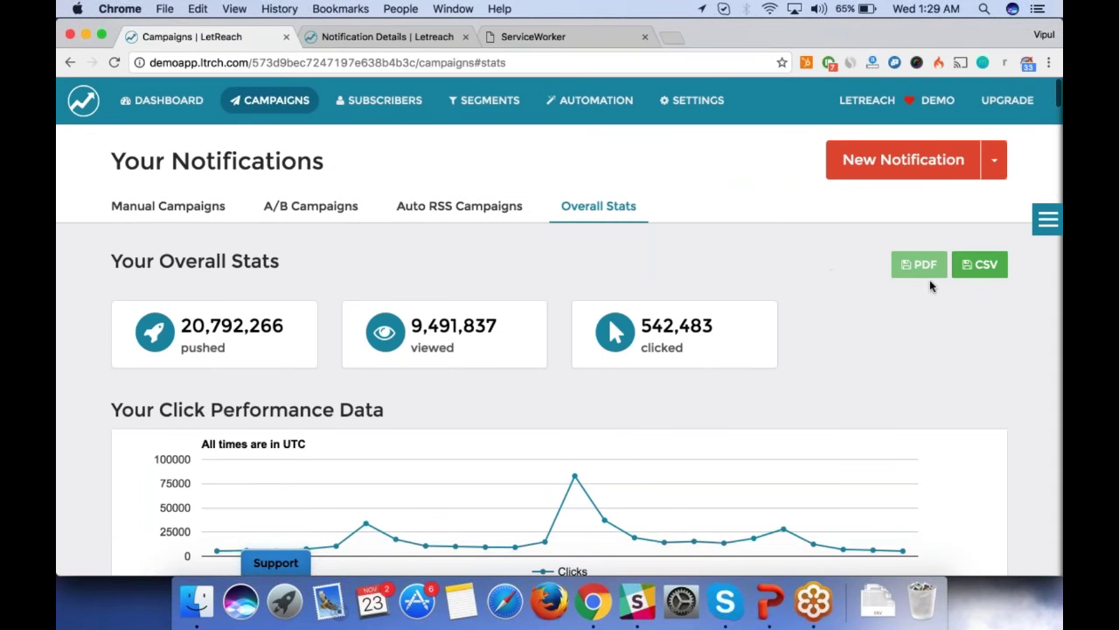
pyautogui.scroll(1, 560, 326)
# Open the Subscribers page in a new tab placed beside the Campaigns tab, and review its overall subscriber totals.
pyautogui.keyDown('super'); pyautogui.click(378, 100); pyautogui.keyUp('super')
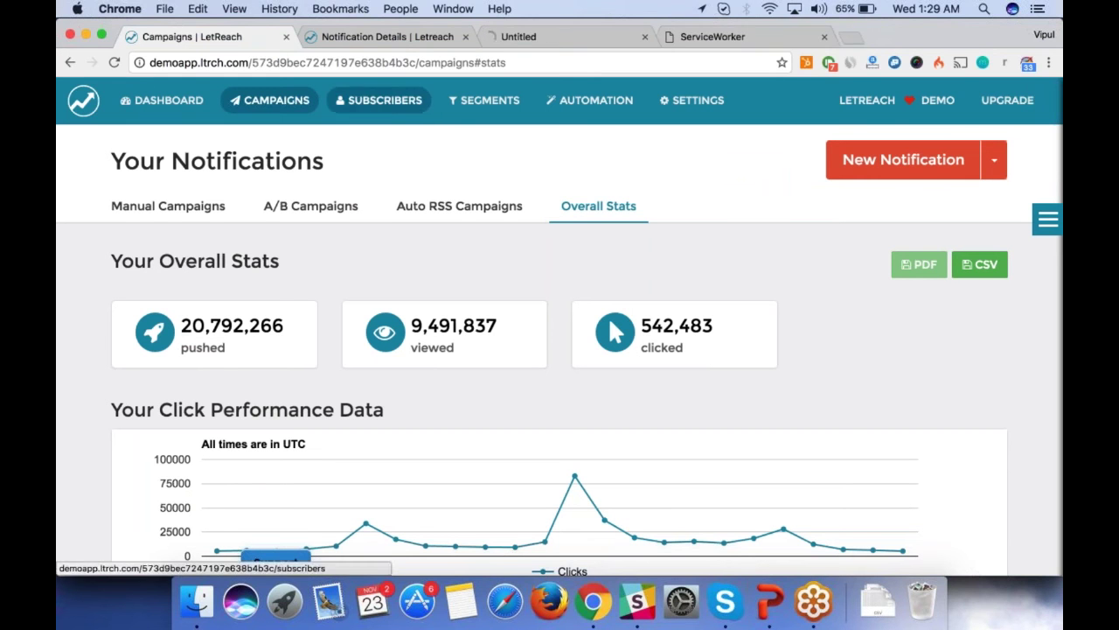
pyautogui.moveTo(564, 40); pyautogui.dragTo(392, 37)
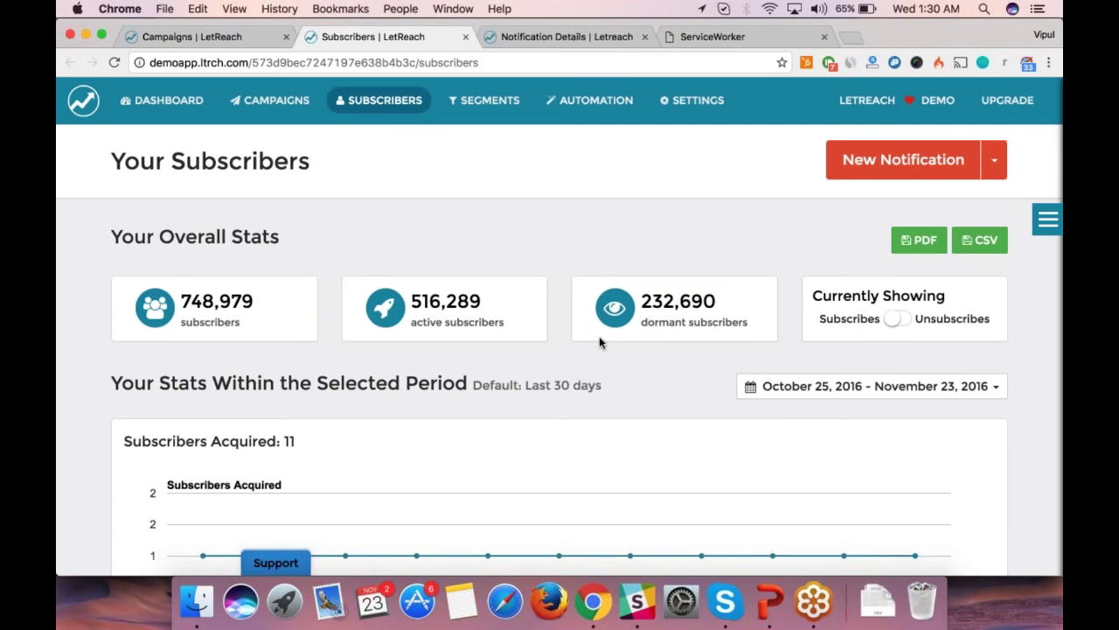
pyautogui.scroll(-1, 599, 342)
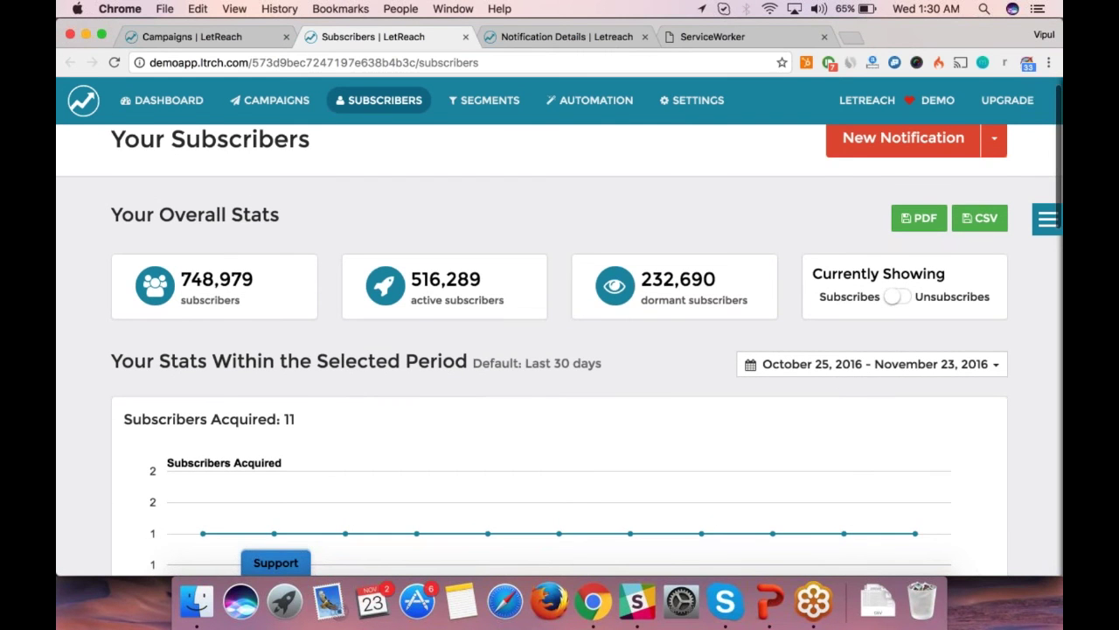
pyautogui.scroll(1, 490, 533)
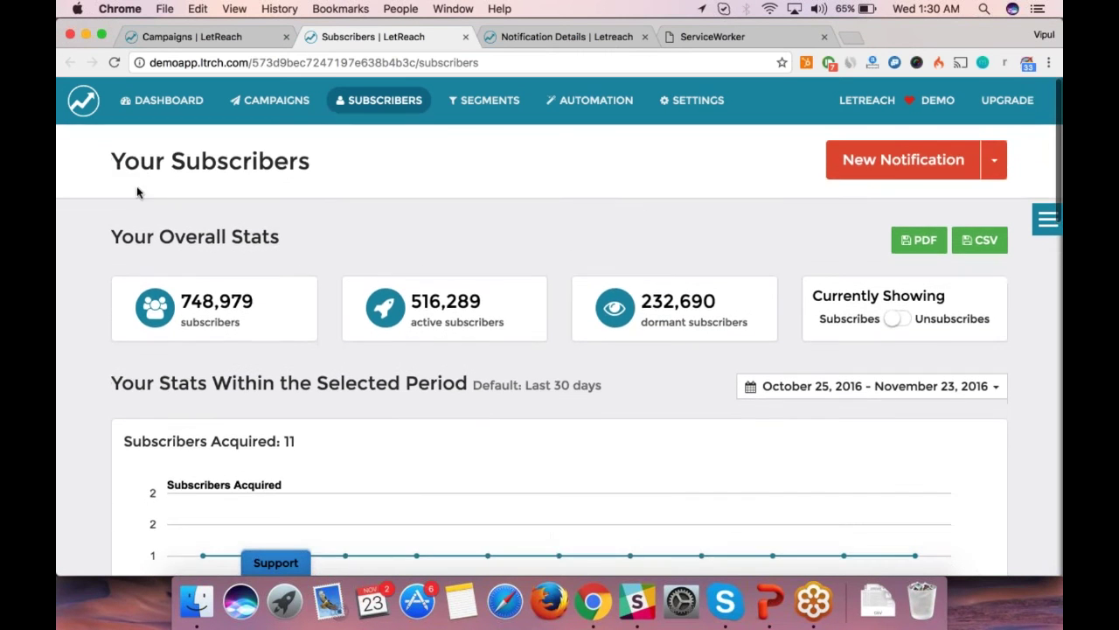
pyautogui.scroll(-2, 124, 287)
pyautogui.scroll(2, 124, 286)
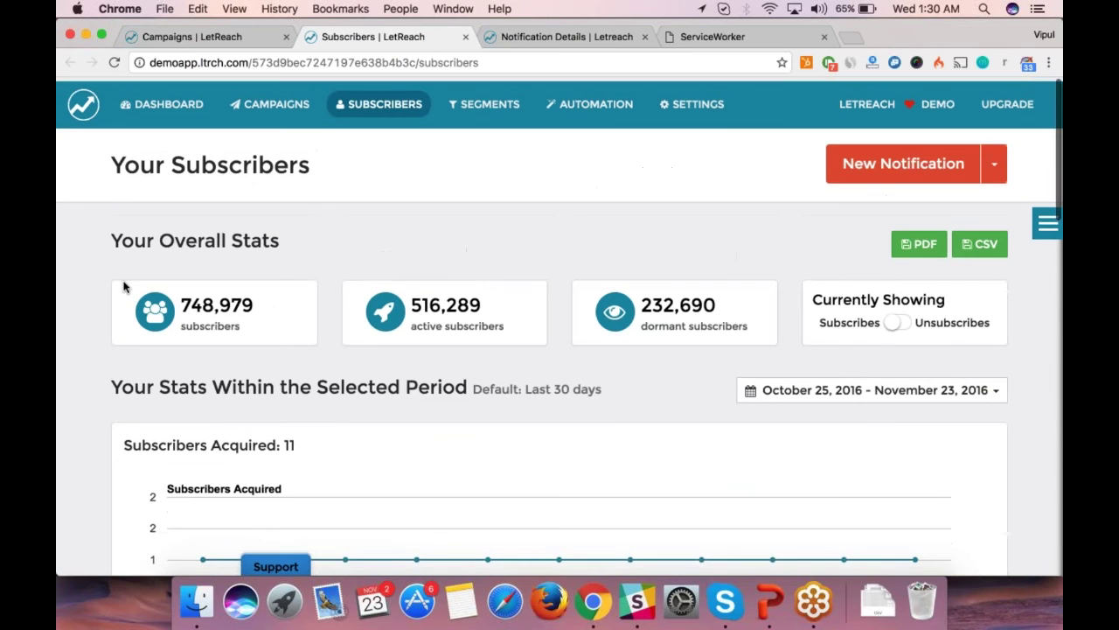
pyautogui.scroll(-15, 123, 286)
pyautogui.scroll(15, 123, 287)
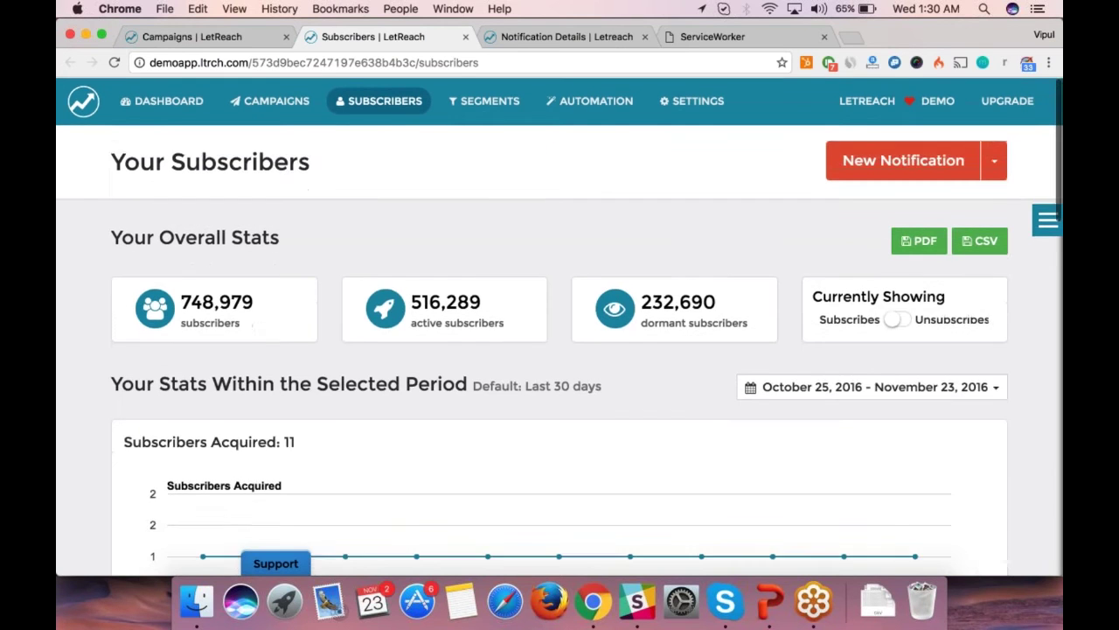
pyautogui.scroll(-1, 653, 415)
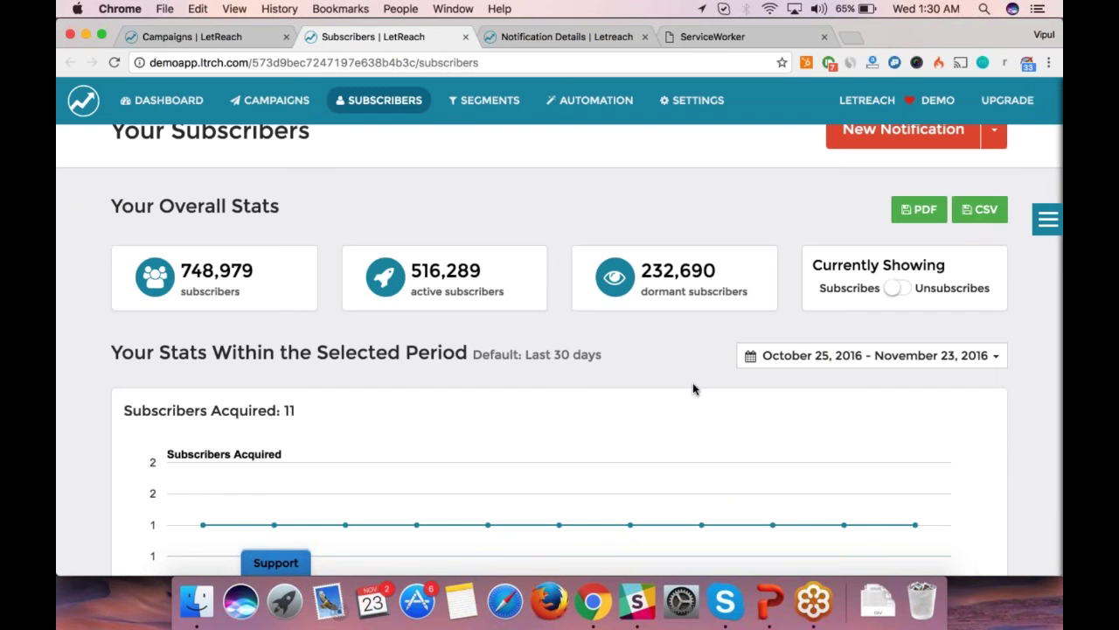
pyautogui.click(779, 365)
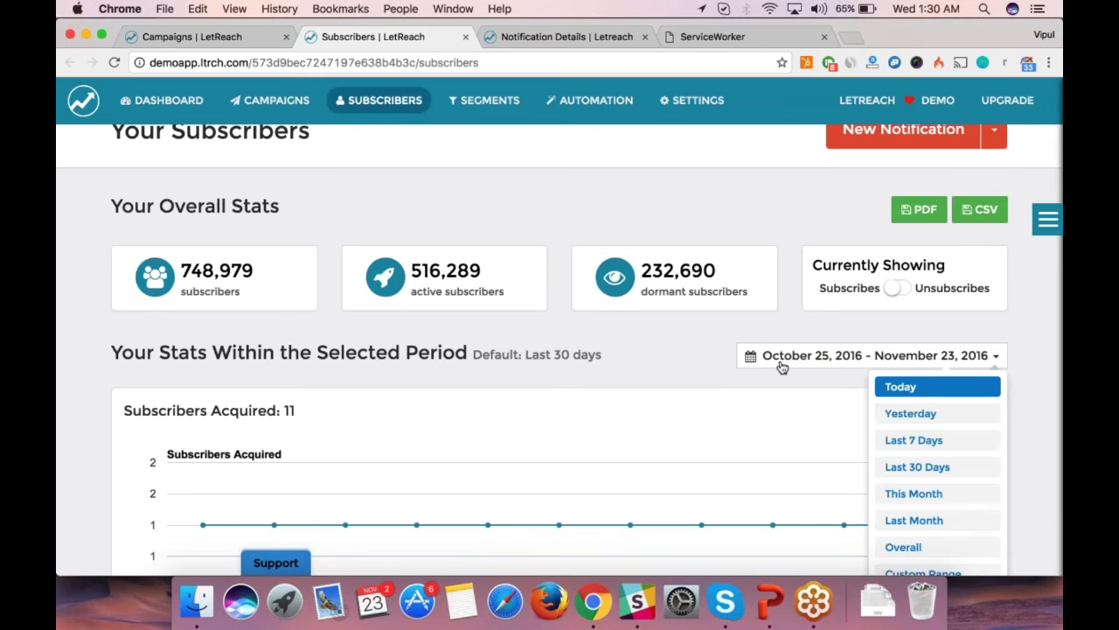
pyautogui.scroll(-3, 840, 416)
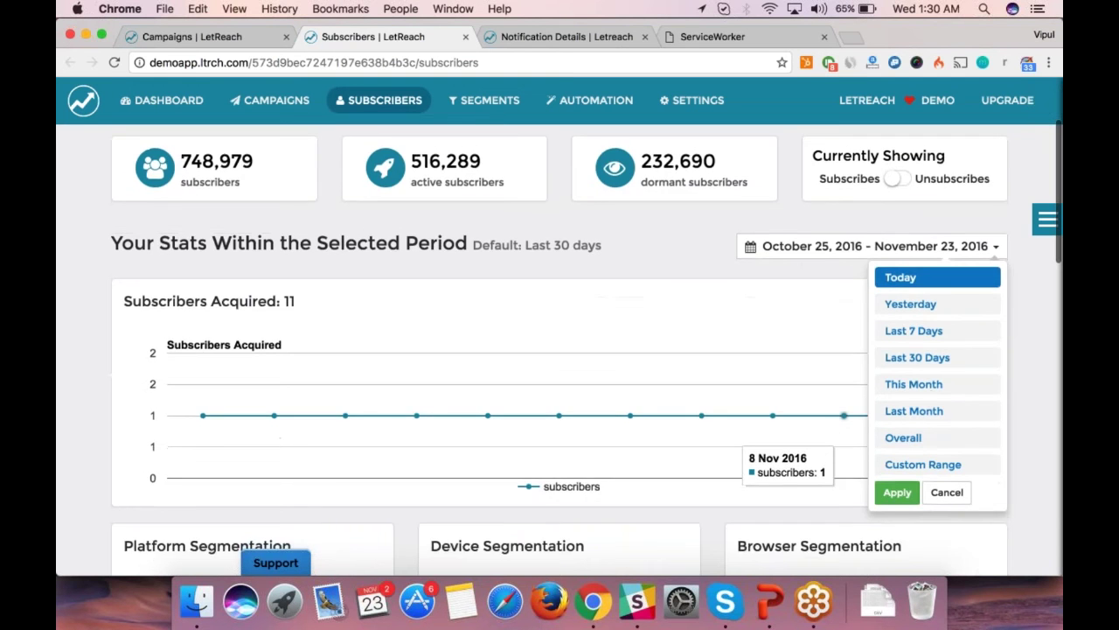
pyautogui.click(804, 276)
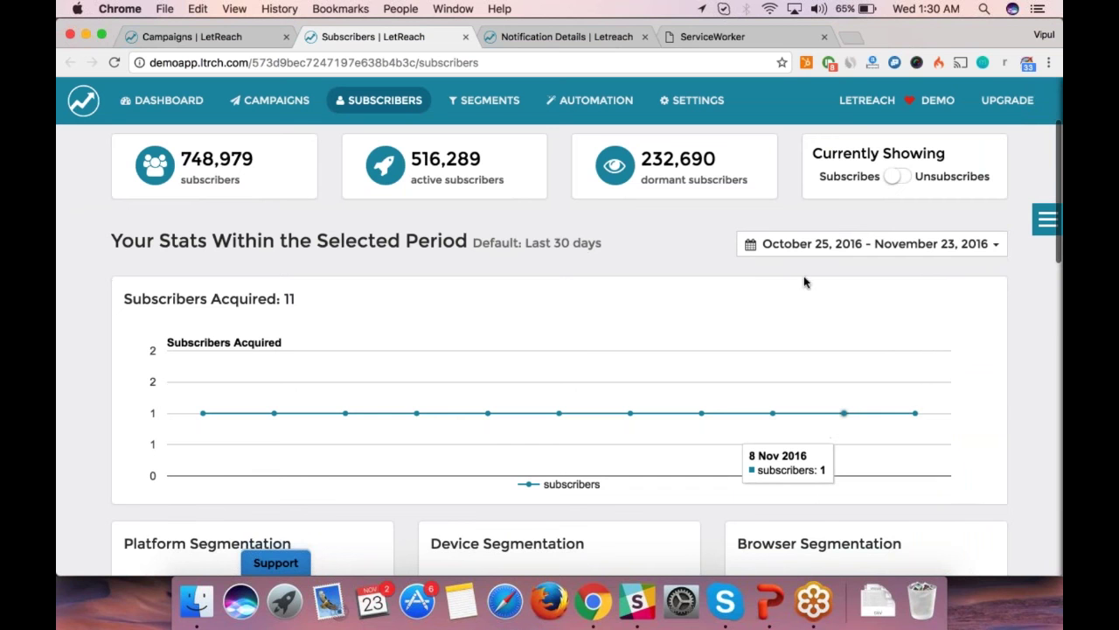
pyautogui.scroll(4, 720, 254)
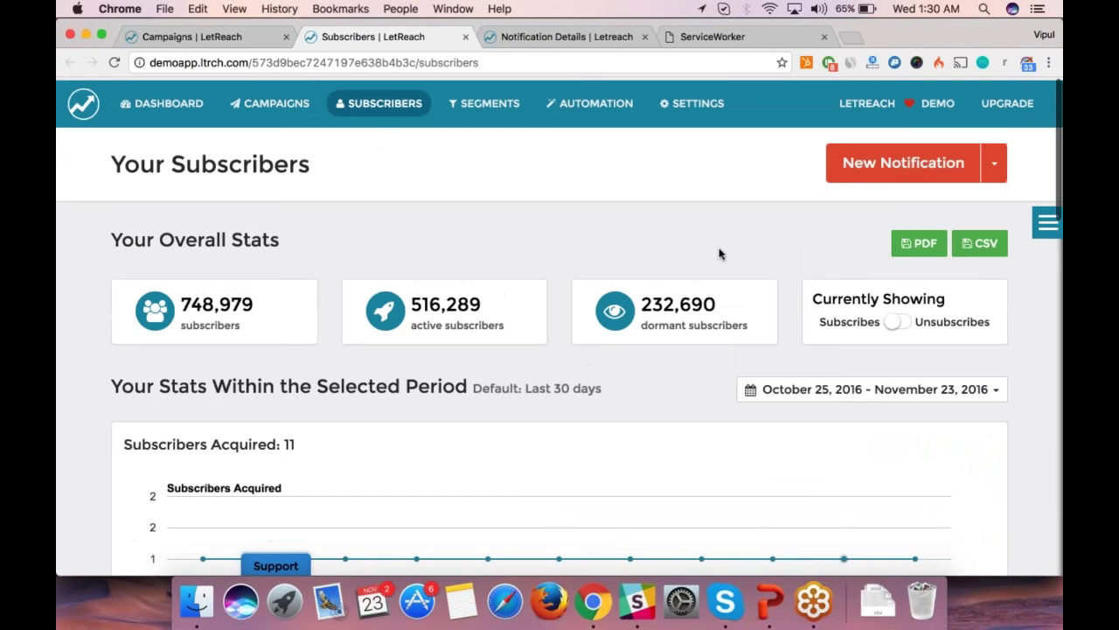
# Set the subscriber stats period to Overall and examine the Subscribers Acquired chart.
pyautogui.scroll(-3, 720, 254)
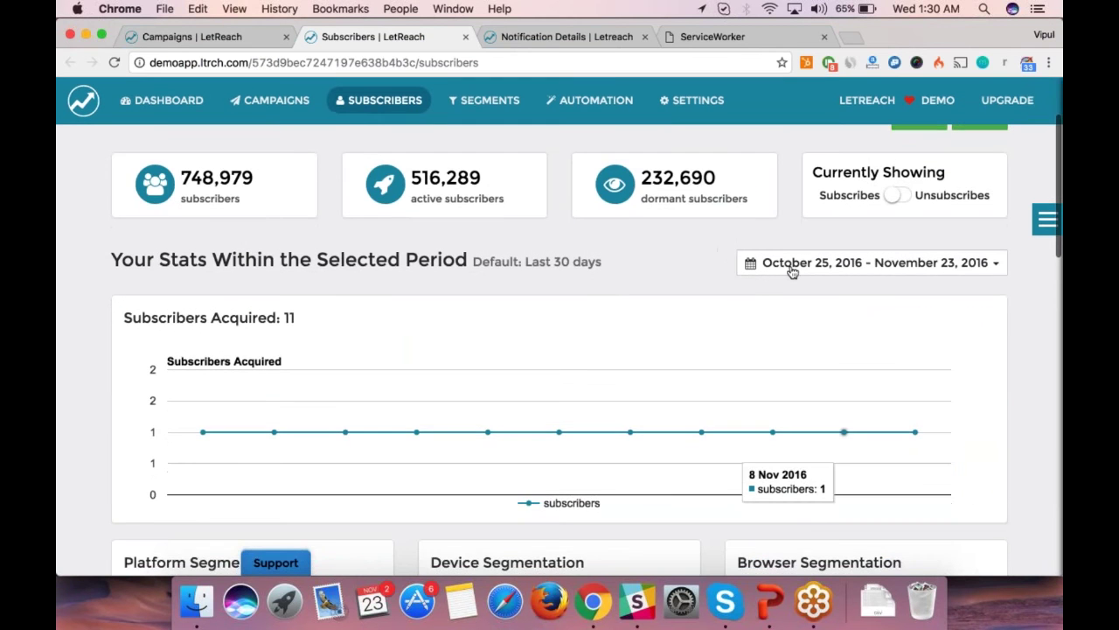
pyautogui.click(793, 269)
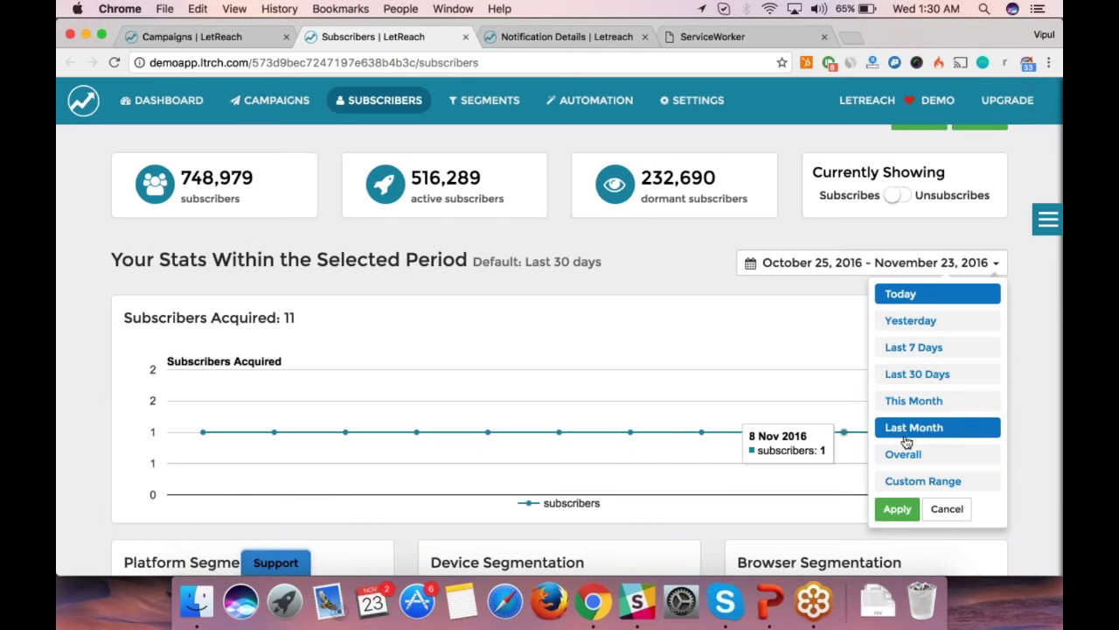
pyautogui.click(906, 480)
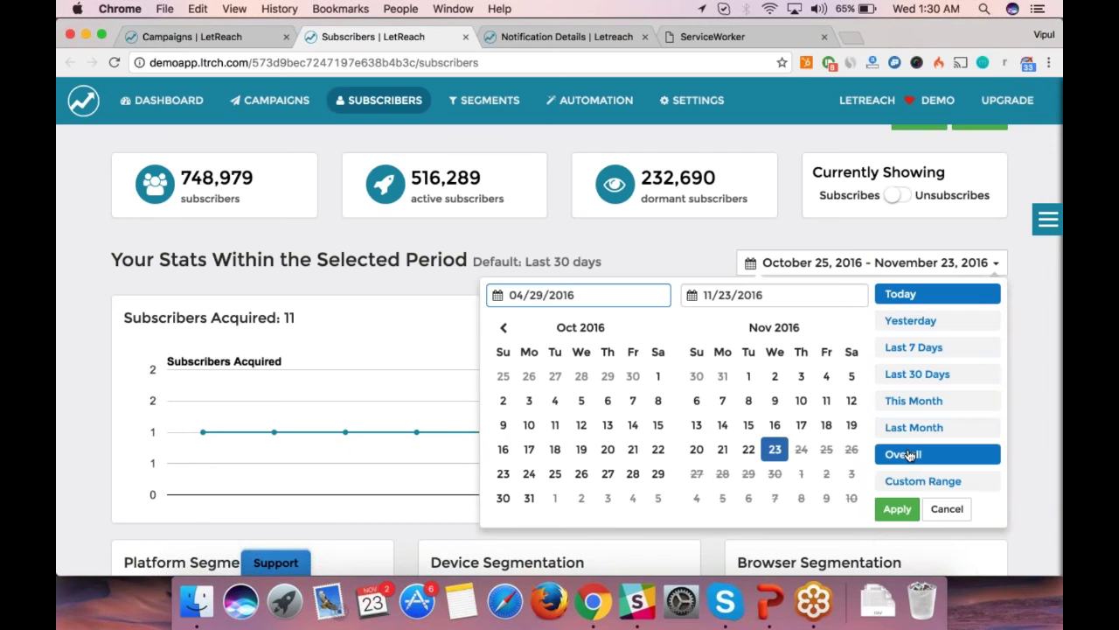
pyautogui.click(910, 455)
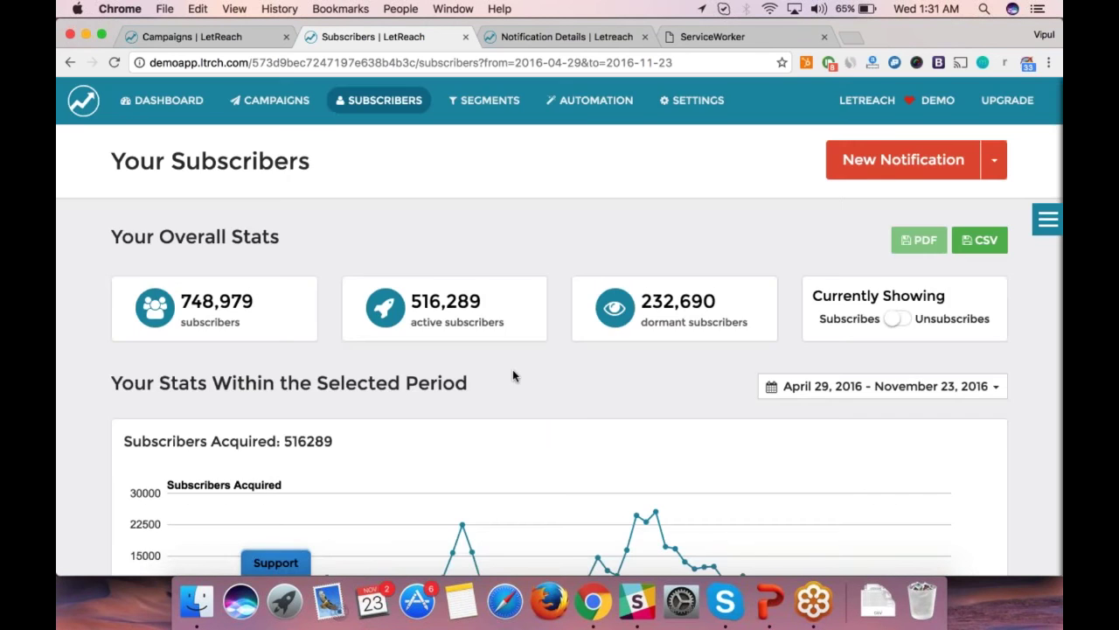
pyautogui.scroll(-3, 496, 363)
pyautogui.scroll(-3, 485, 330)
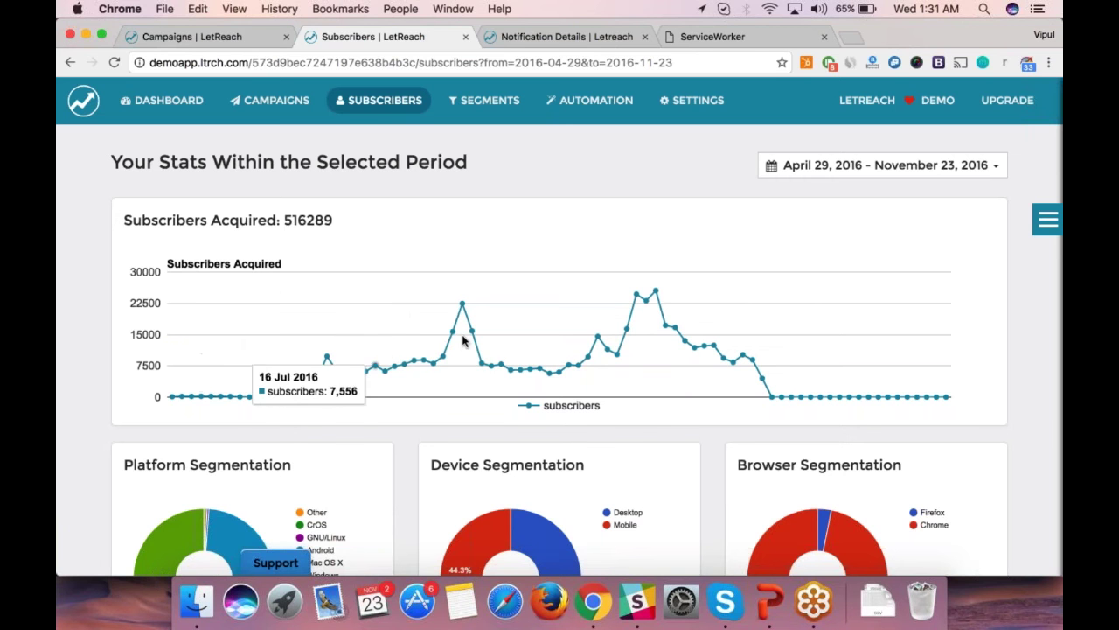
pyautogui.scroll(-1, 452, 407)
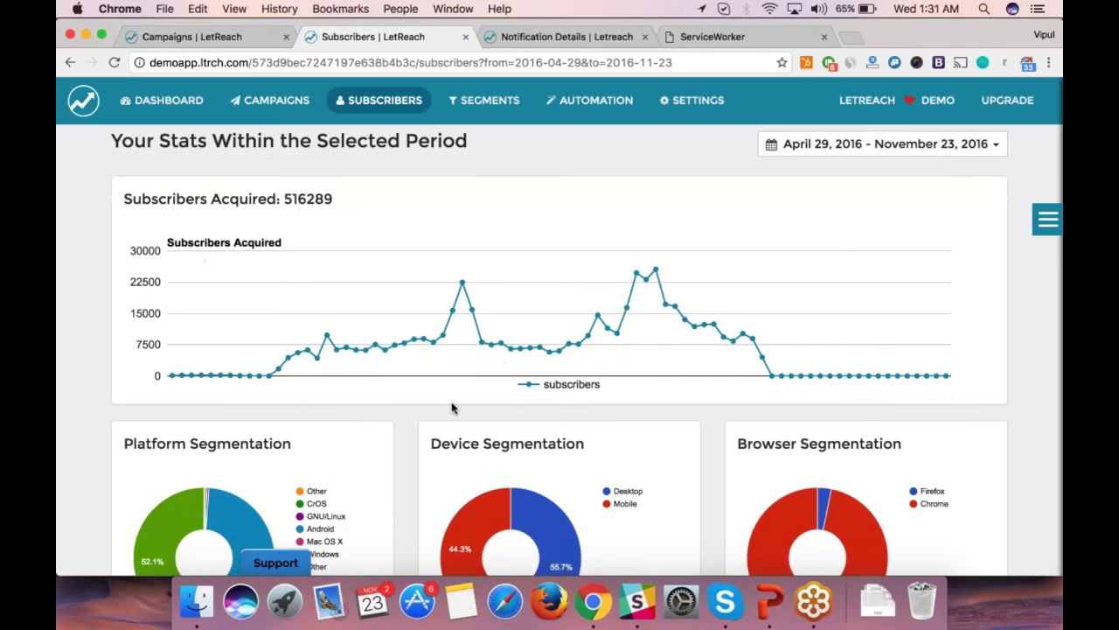
# Examine the subscribers' platform, device and browser segmentation, focusing on the Windows and Android shares.
pyautogui.scroll(-5, 452, 408)
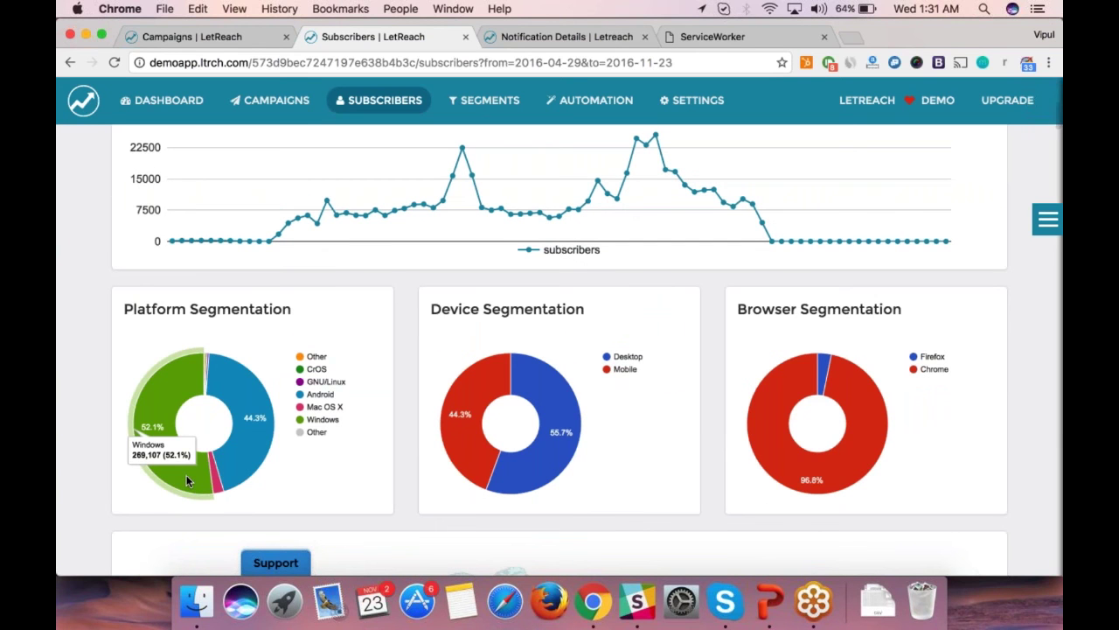
pyautogui.scroll(-1, 186, 475)
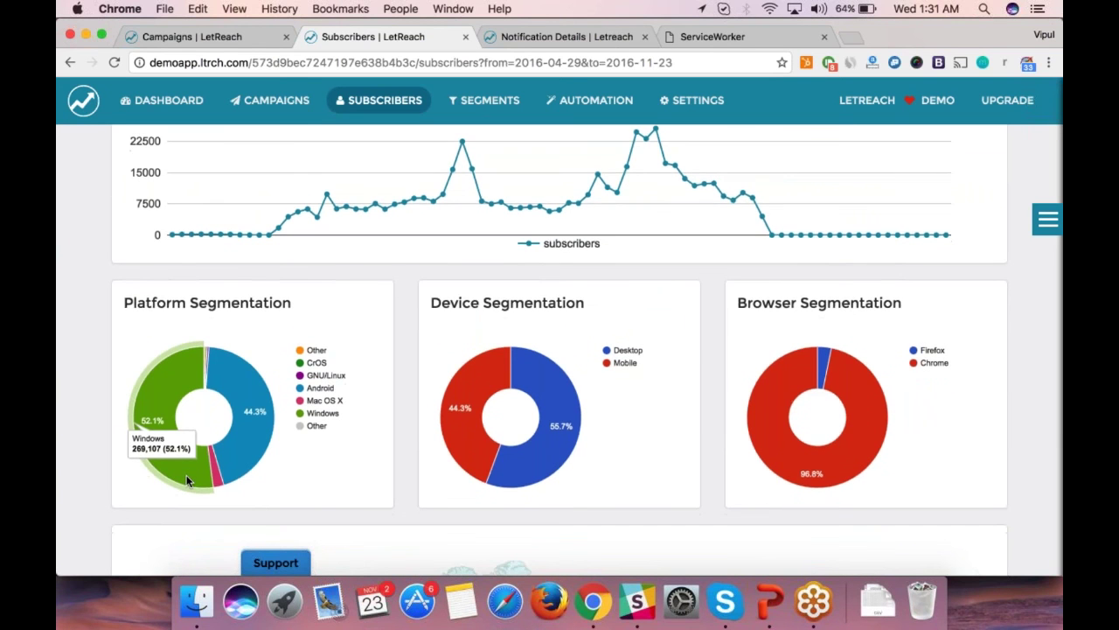
pyautogui.scroll(-5, 187, 475)
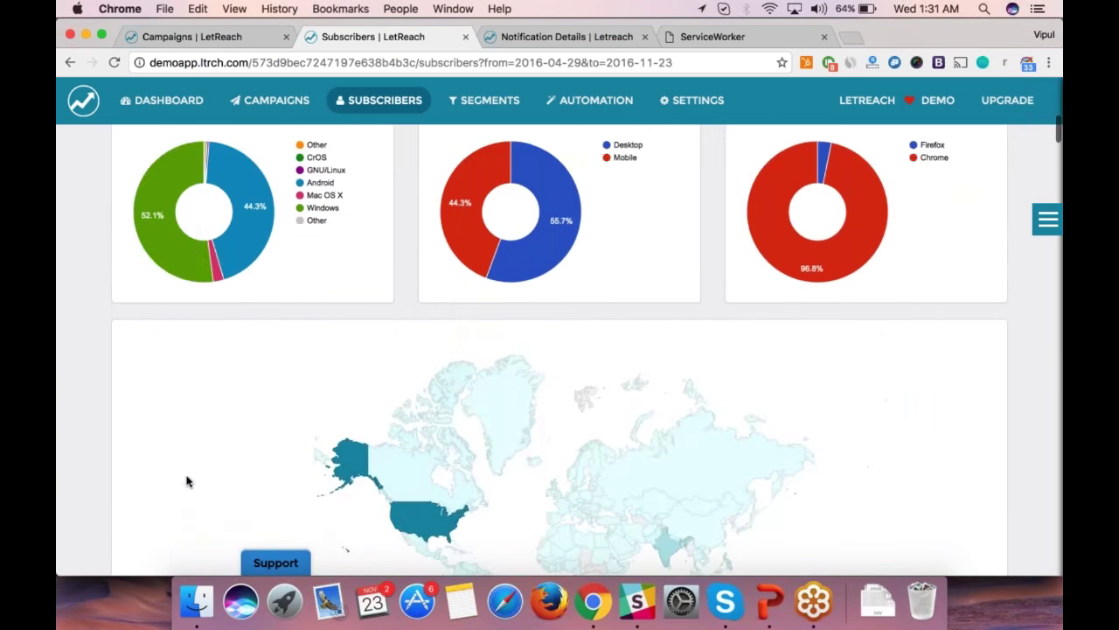
pyautogui.scroll(5, 187, 475)
pyautogui.scroll(-1, 186, 475)
pyautogui.moveTo(170, 443)
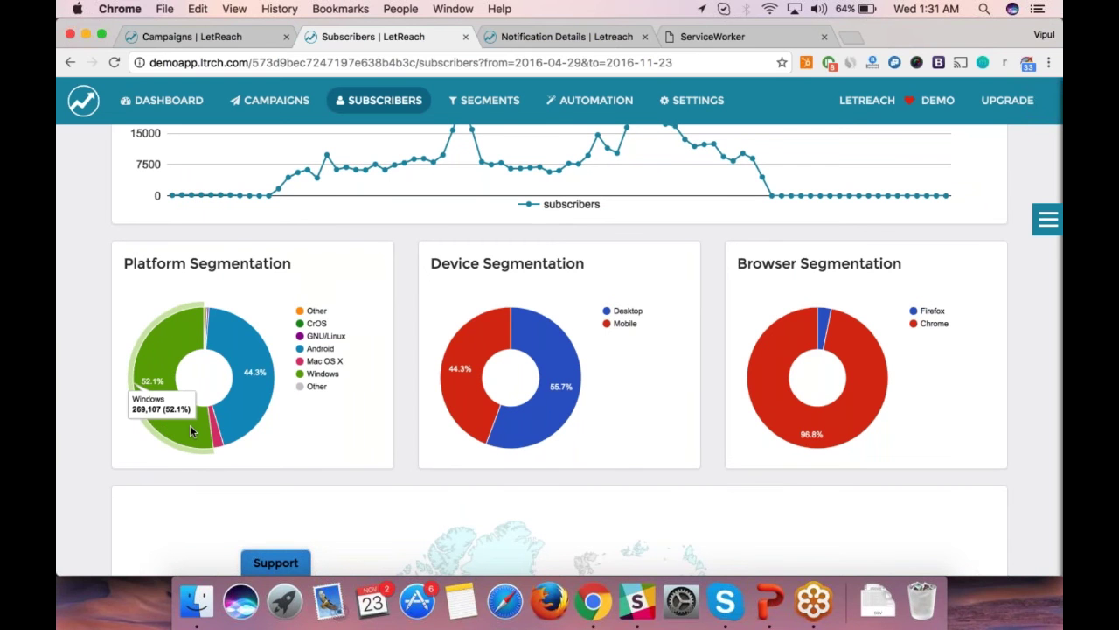
pyautogui.moveTo(237, 428)
pyautogui.moveTo(181, 195)
# Switch back to the campaigns' Overall Stats and view the platform segmentation of clicks for comparison with the subscribers.
pyautogui.hotkey('ctrl', 'shift', 'Tab')
pyautogui.scroll(-3, 560, 350)
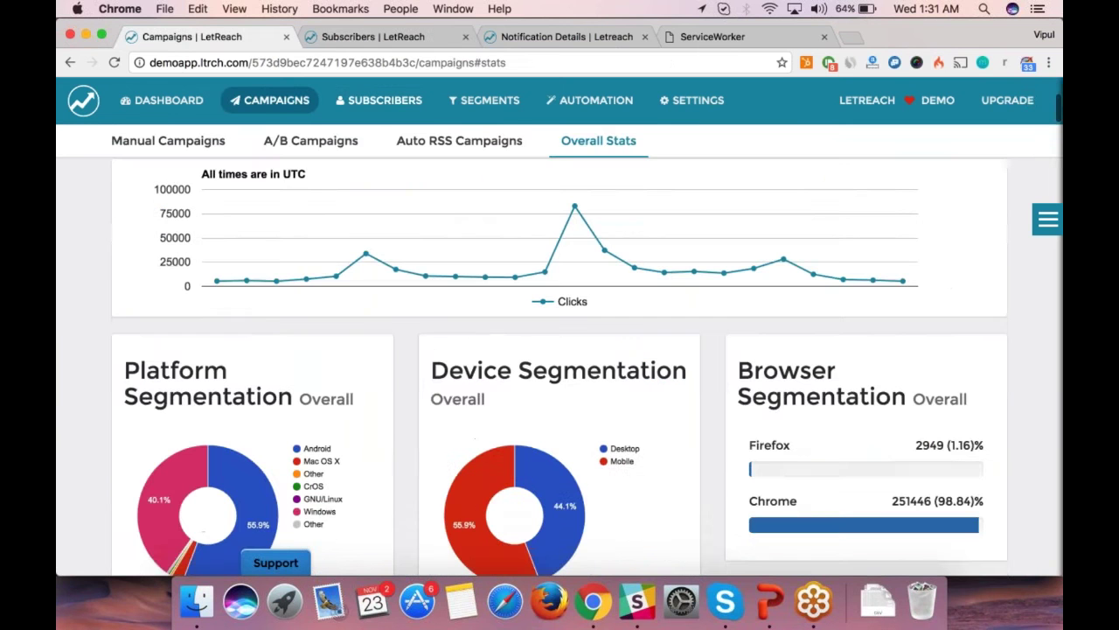
# Examine the overall platform, device and browser segmentation charts in the campaigns' overall stats.
pyautogui.scroll(-5, 544, 248)
pyautogui.scroll(1, 544, 248)
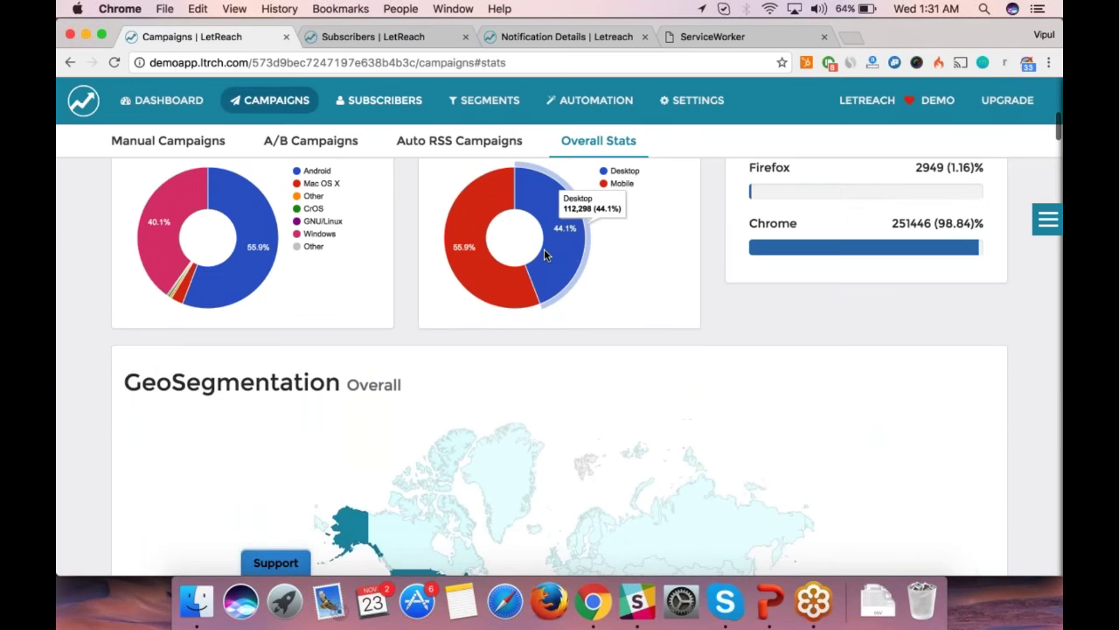
pyautogui.moveTo(514, 301)
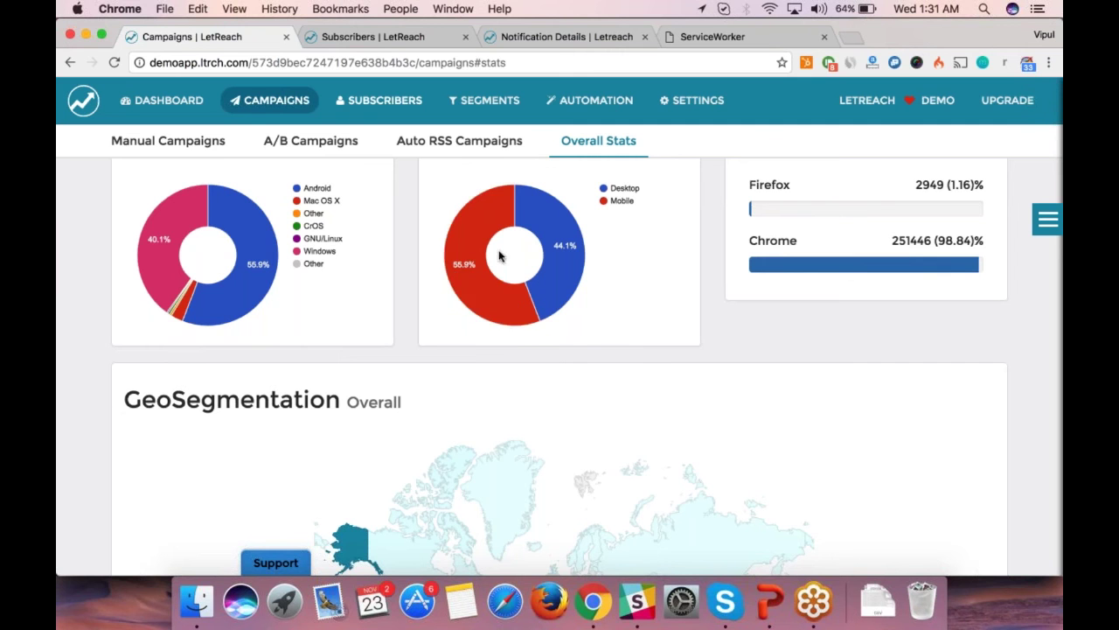
# Switch to the open Subscribers page and examine its platform, device and browser segmentation charts.
pyautogui.click(394, 36)
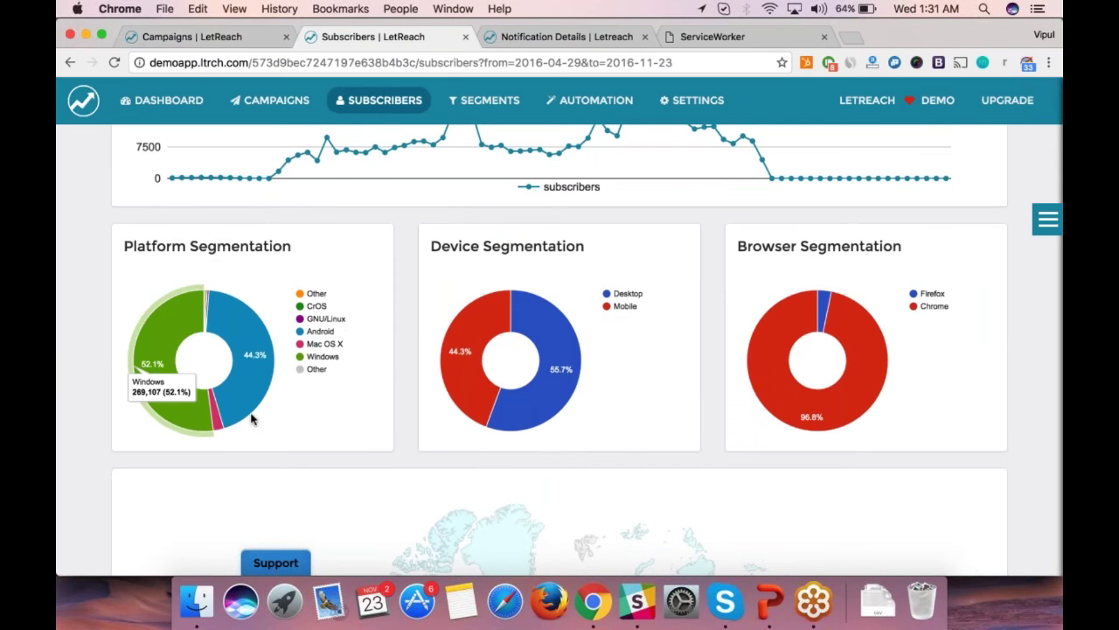
pyautogui.moveTo(243, 414)
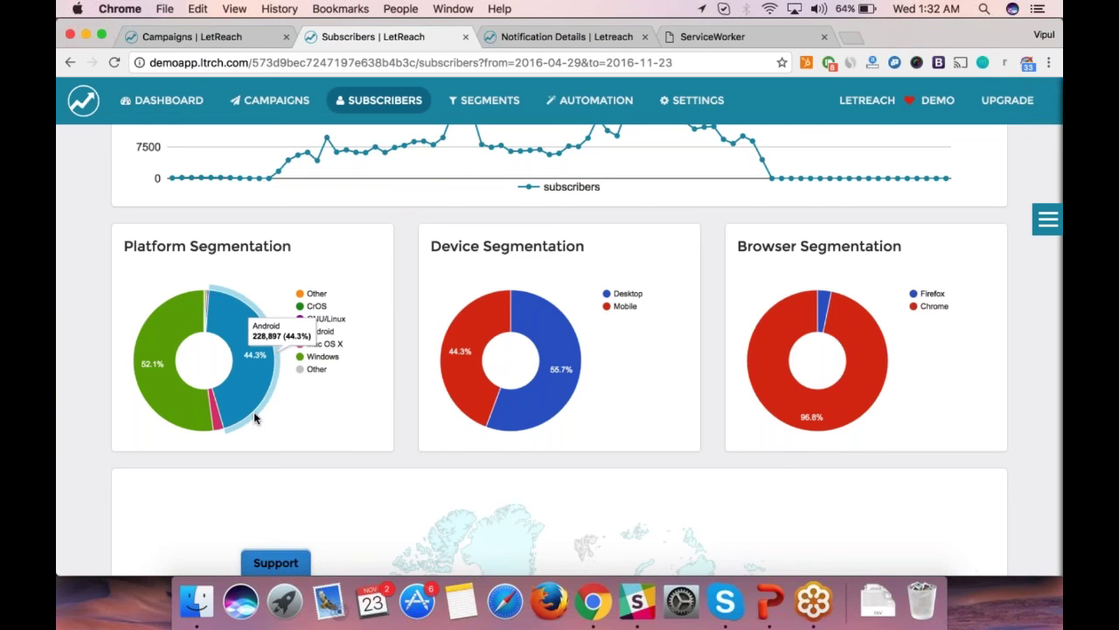
pyautogui.moveTo(471, 413)
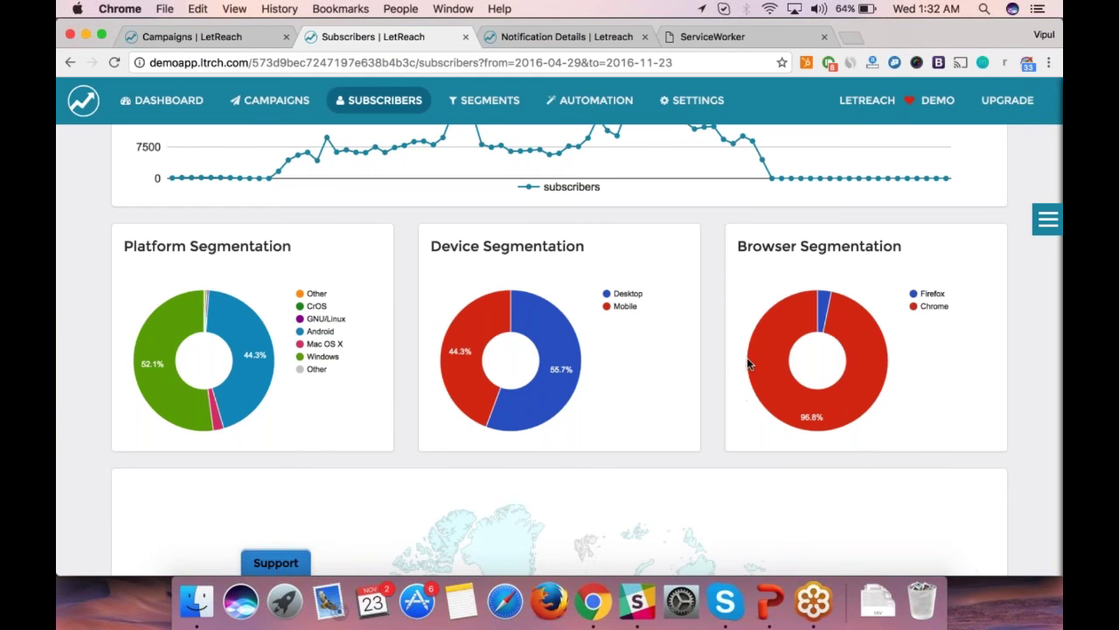
pyautogui.moveTo(748, 361)
pyautogui.scroll(-3, 748, 361)
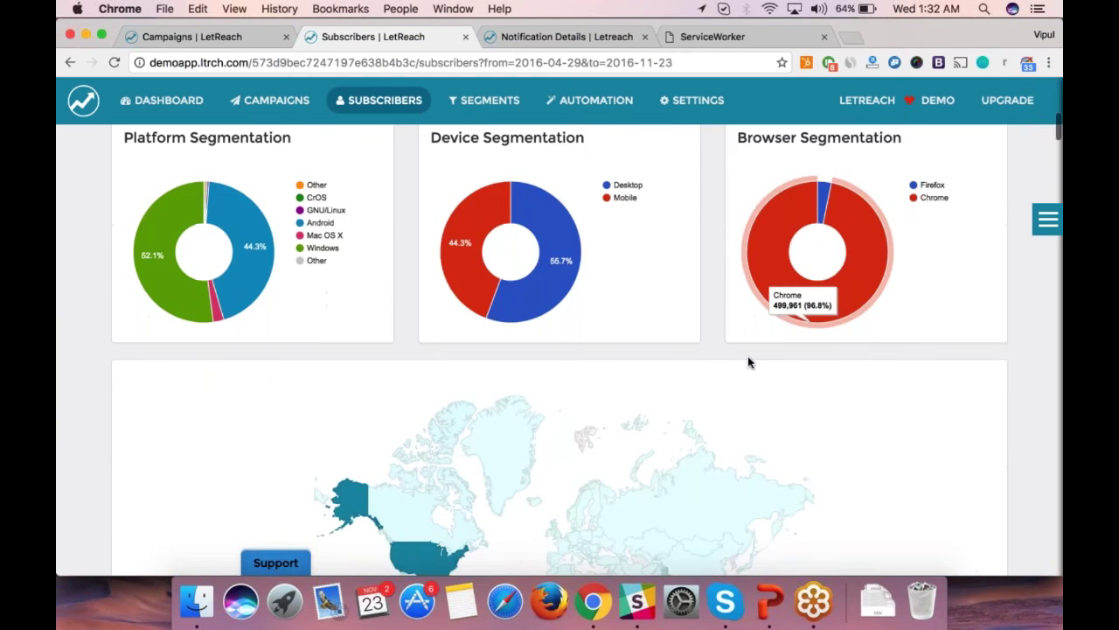
pyautogui.scroll(-9, 749, 362)
pyautogui.scroll(8, 732, 380)
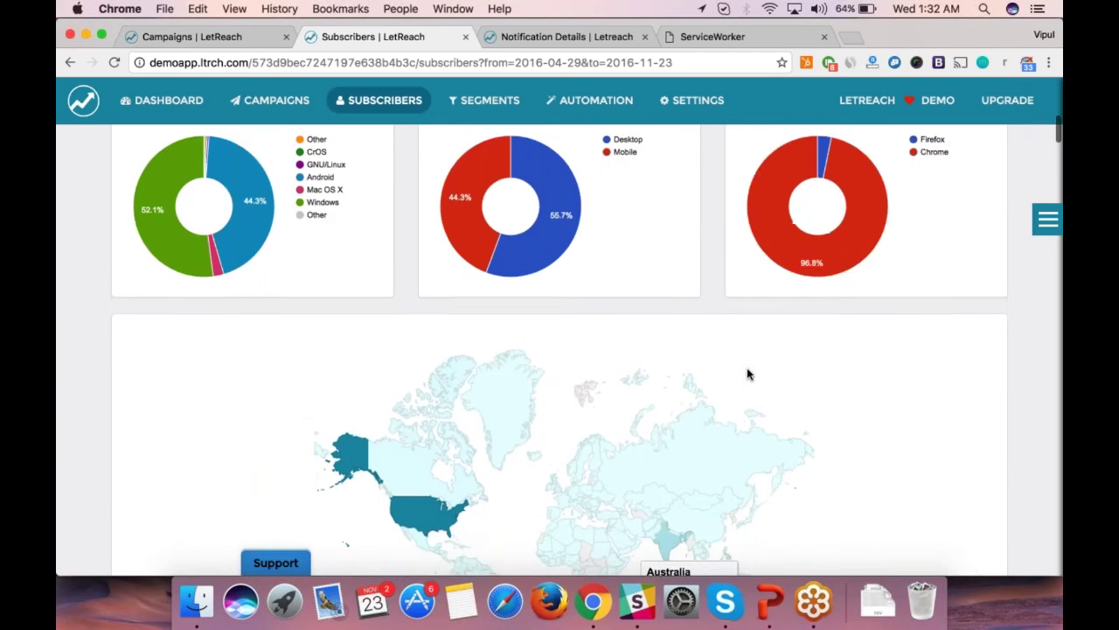
# Review the GeoSegmentation table of subscribers by country.
pyautogui.scroll(-13, 746, 376)
pyautogui.scroll(-1, 294, 340)
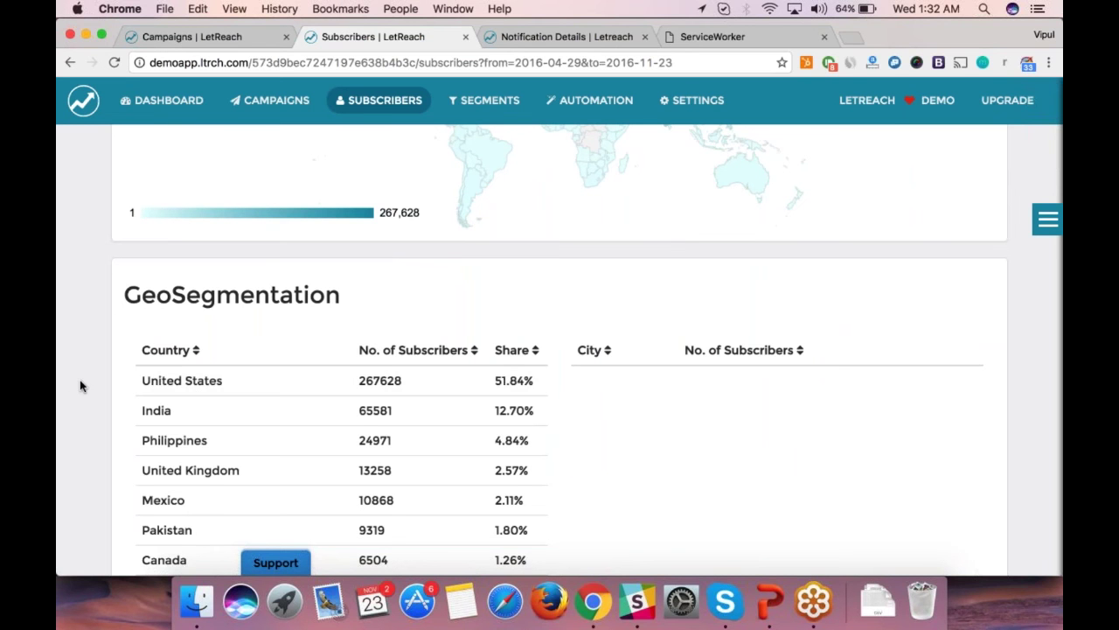
pyautogui.scroll(-1, 80, 386)
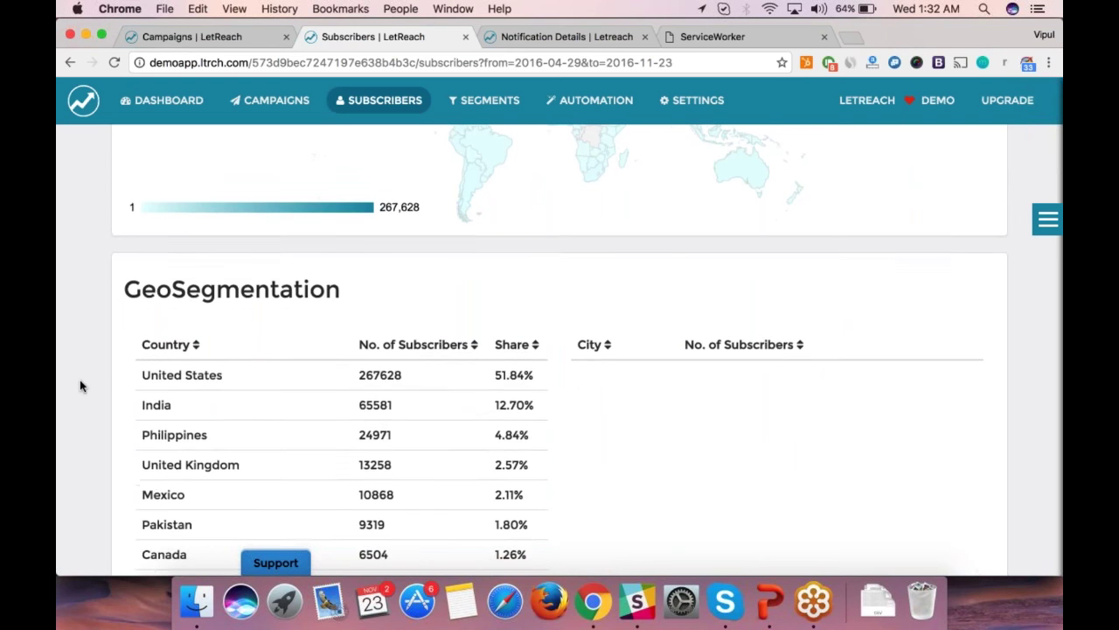
pyautogui.scroll(-1, 80, 386)
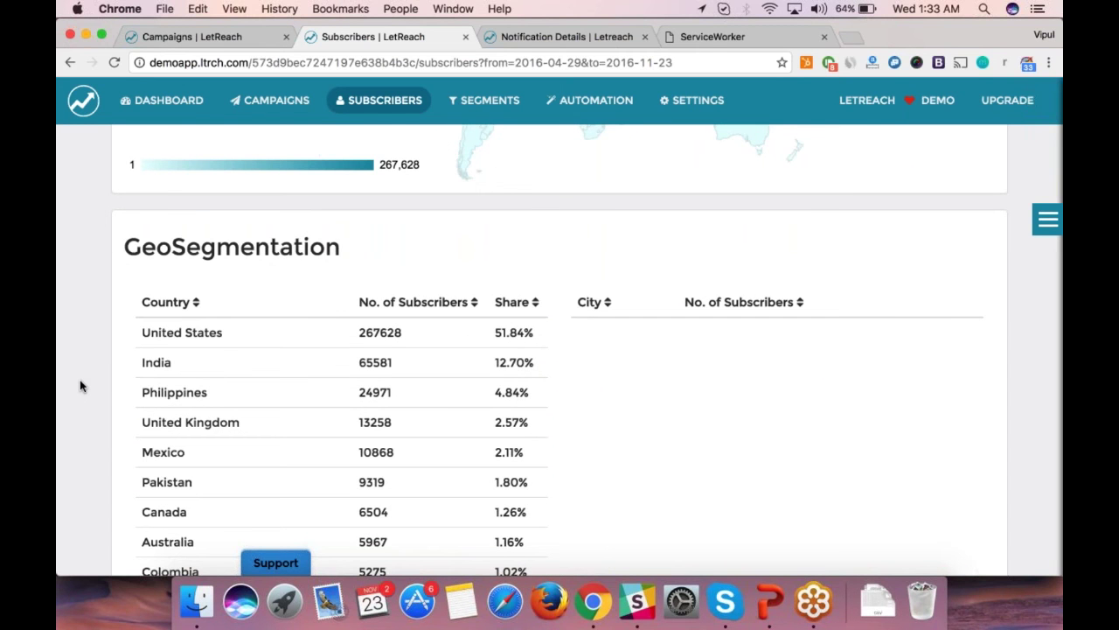
pyautogui.scroll(3, 80, 386)
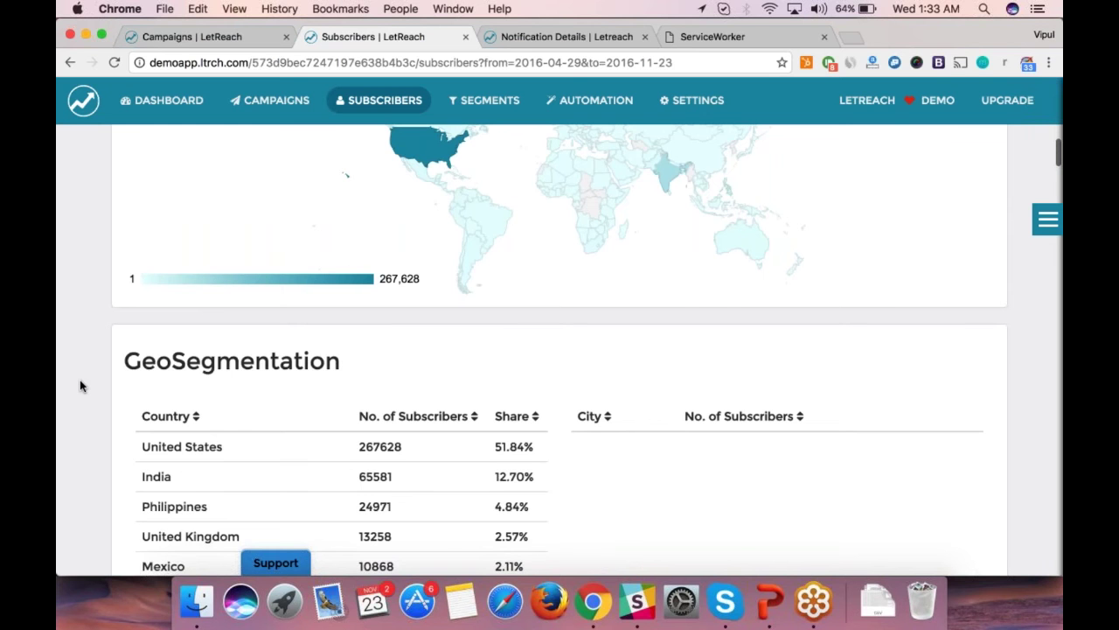
# Review the subscribers' overall stats and highlight the total subscribers figure.
pyautogui.scroll(10, 81, 386)
pyautogui.scroll(-2, 80, 385)
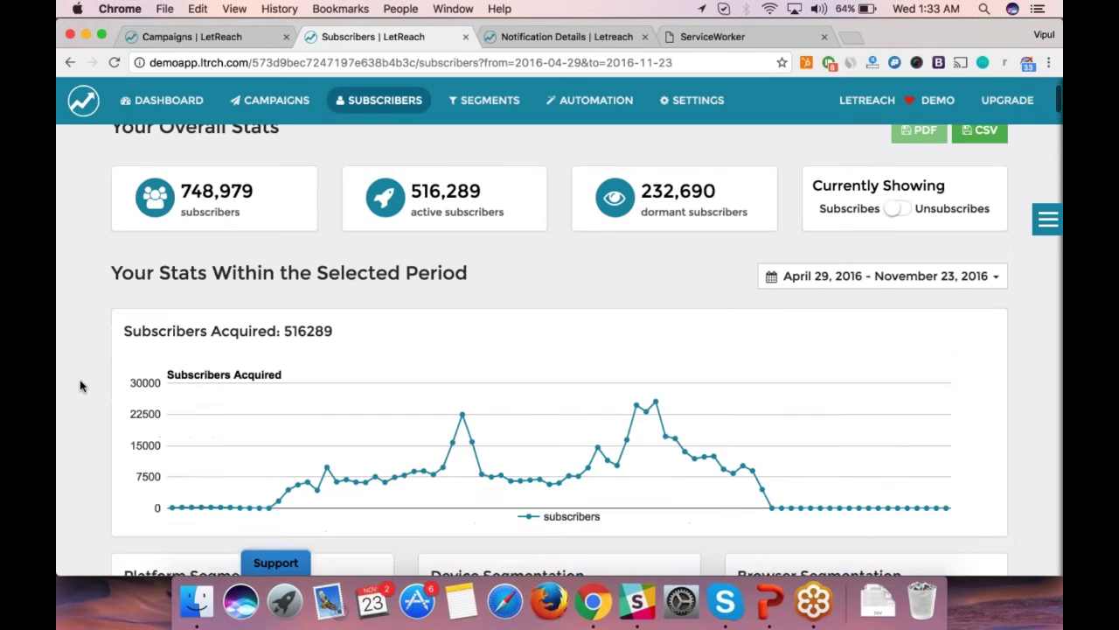
pyautogui.scroll(2, 81, 386)
pyautogui.scroll(2, 197, 334)
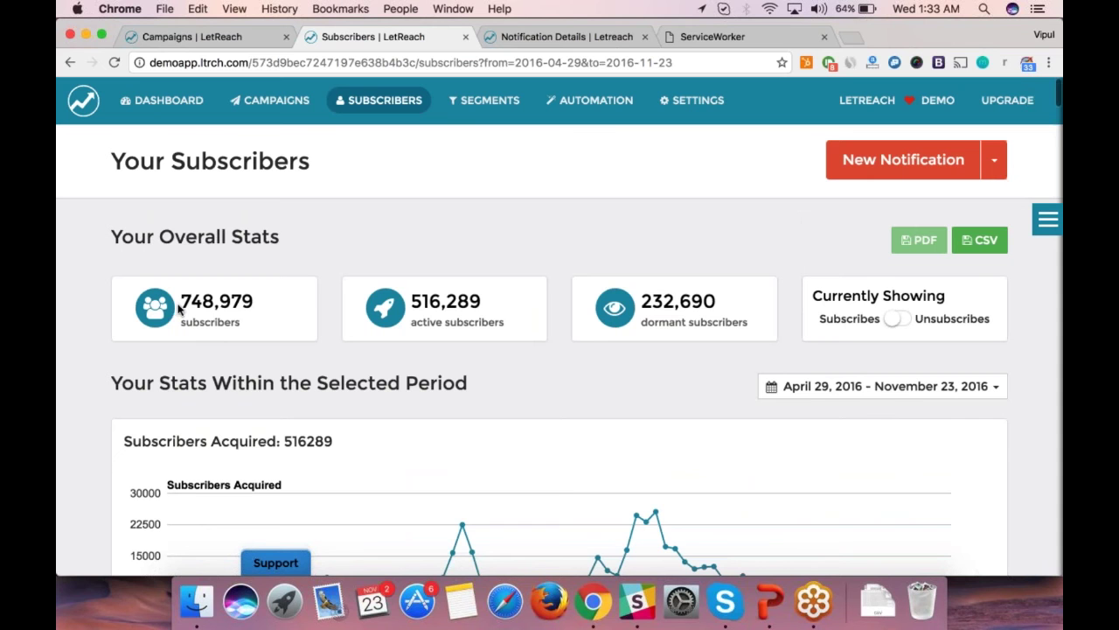
pyautogui.moveTo(190, 301); pyautogui.dragTo(267, 306)
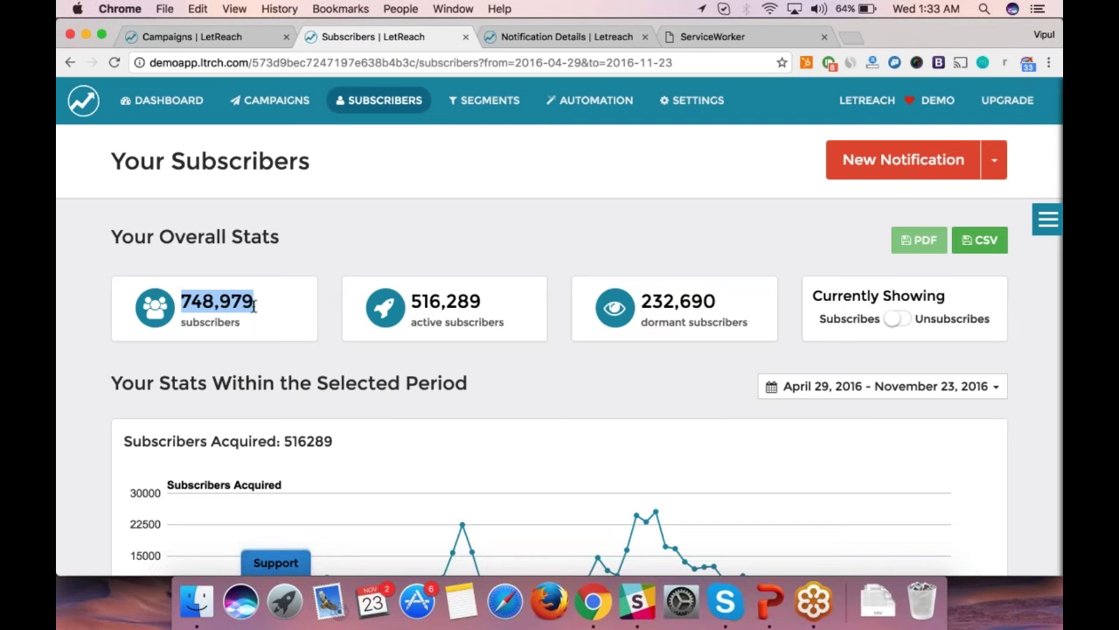
pyautogui.click(254, 306)
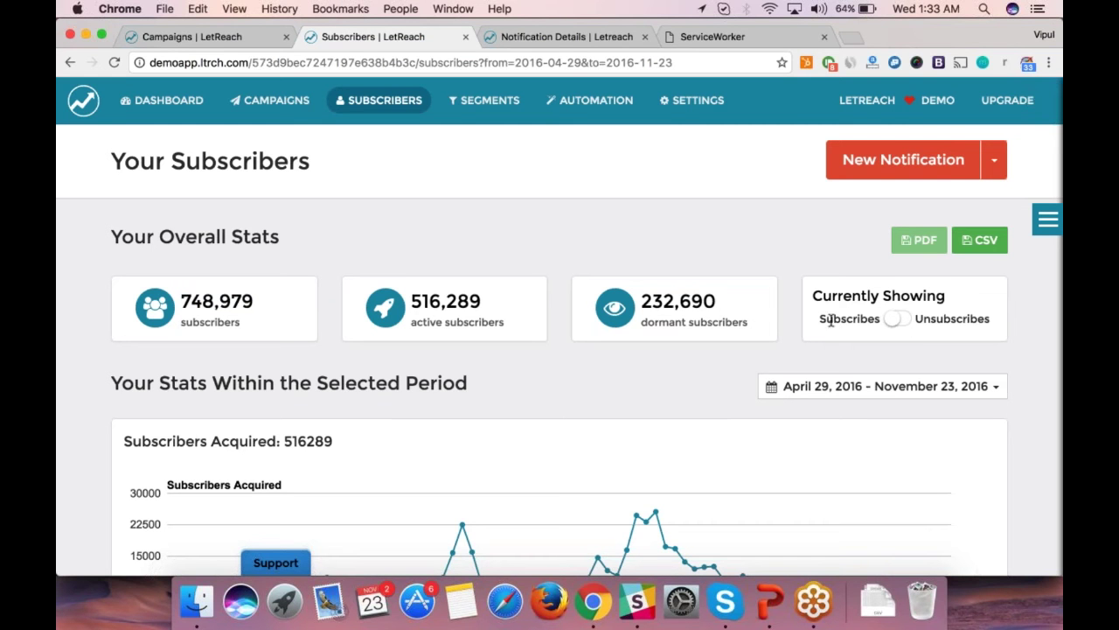
# Set the subscriber stats to show Unsubscribes and inspect the graph of subscribers lost over the selected period.
pyautogui.moveTo(825, 321); pyautogui.dragTo(844, 321)
pyautogui.click(897, 319)
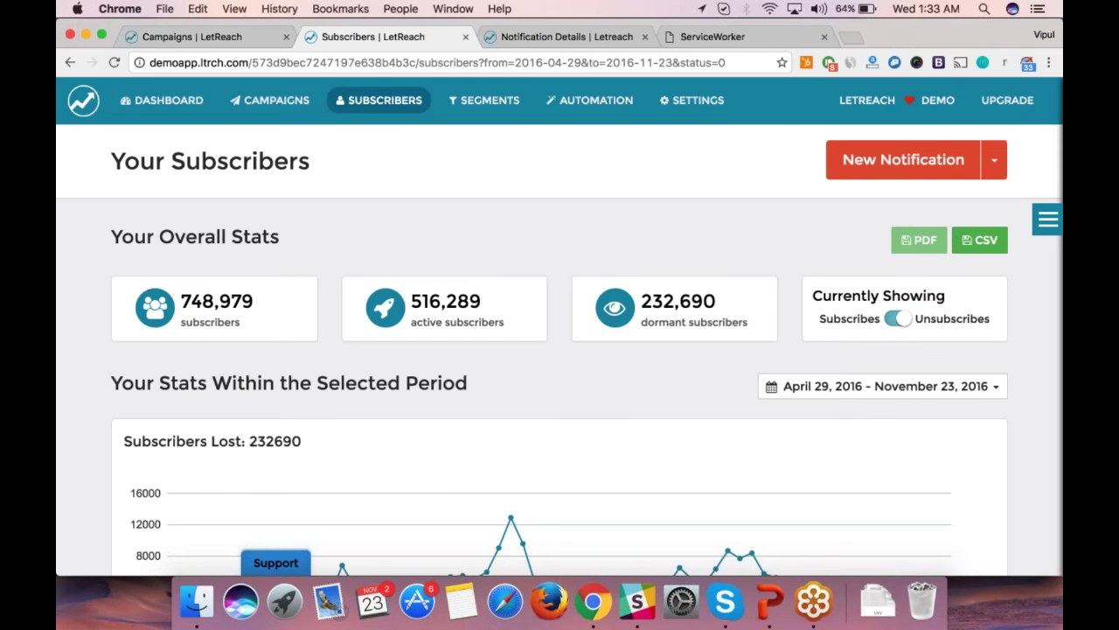
pyautogui.scroll(-1, 559, 349)
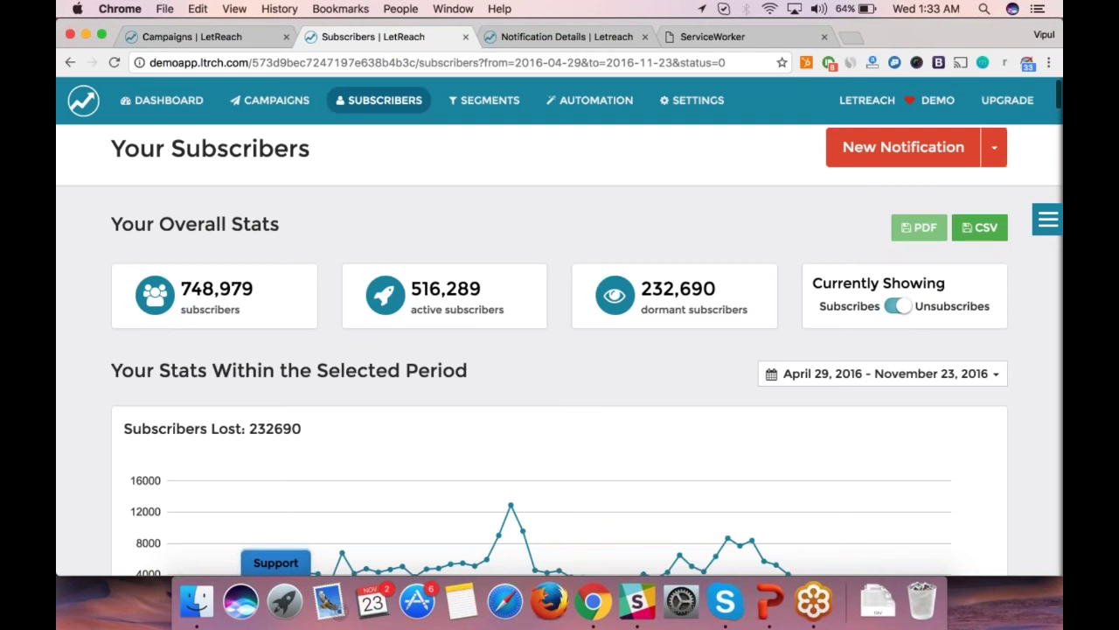
pyautogui.scroll(-5, 251, 411)
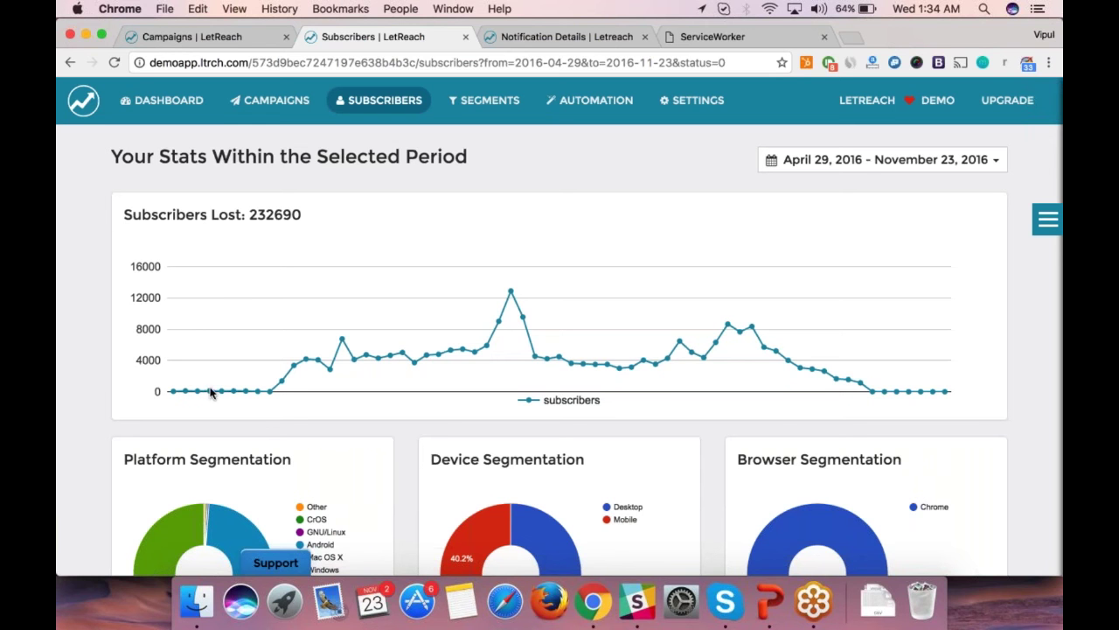
pyautogui.moveTo(195, 395)
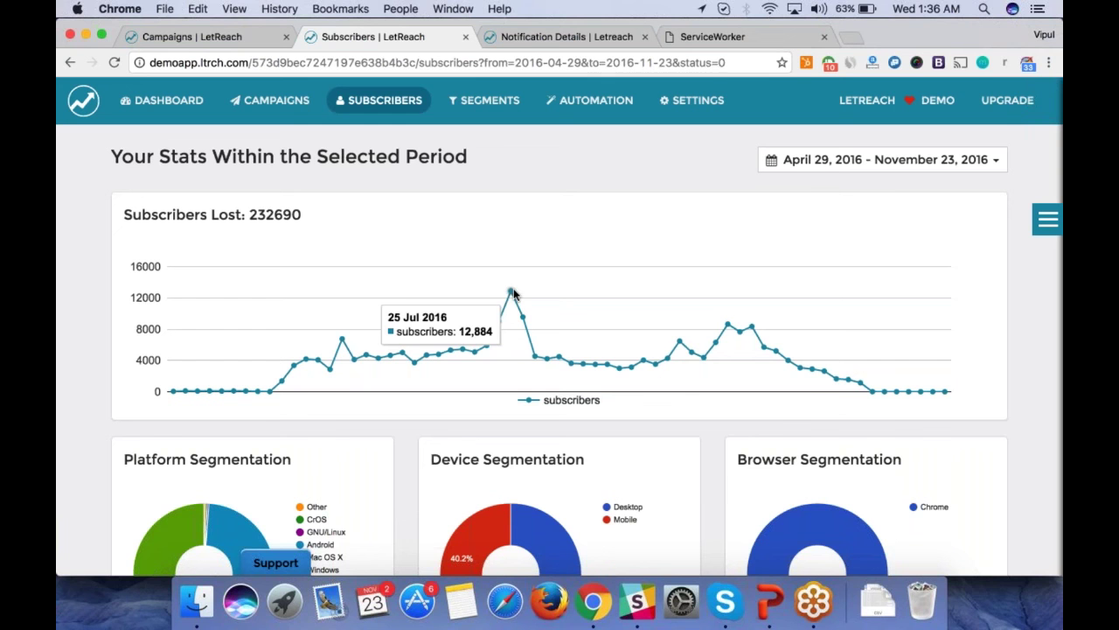
# Examine the platform and device segmentation of the lost subscribers and their breakdown by country.
pyautogui.scroll(-4, 266, 437)
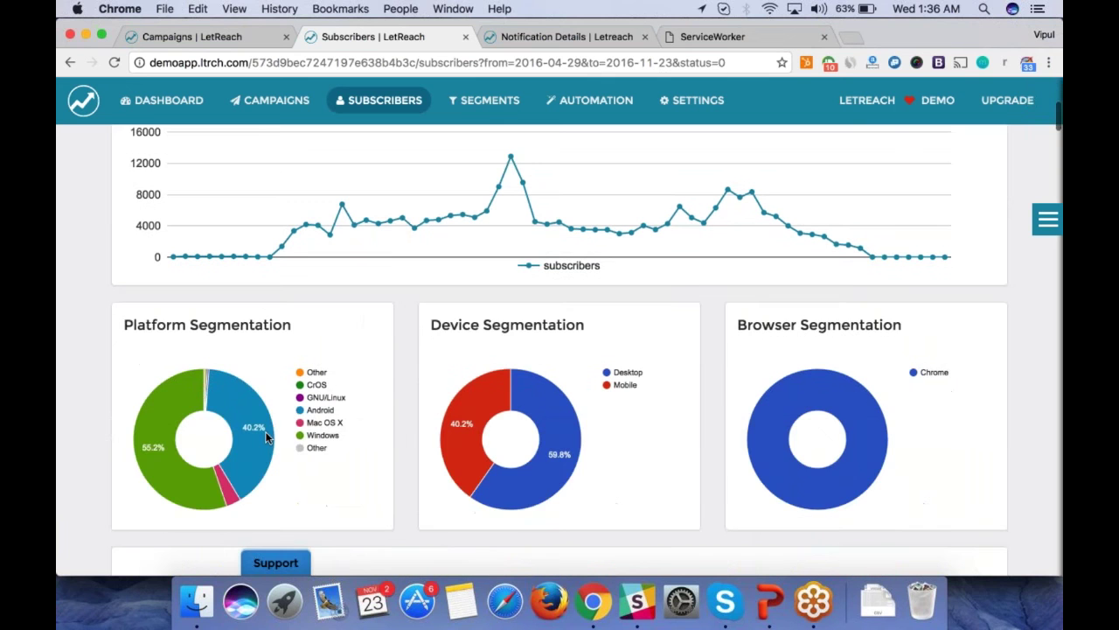
pyautogui.scroll(-1, 267, 437)
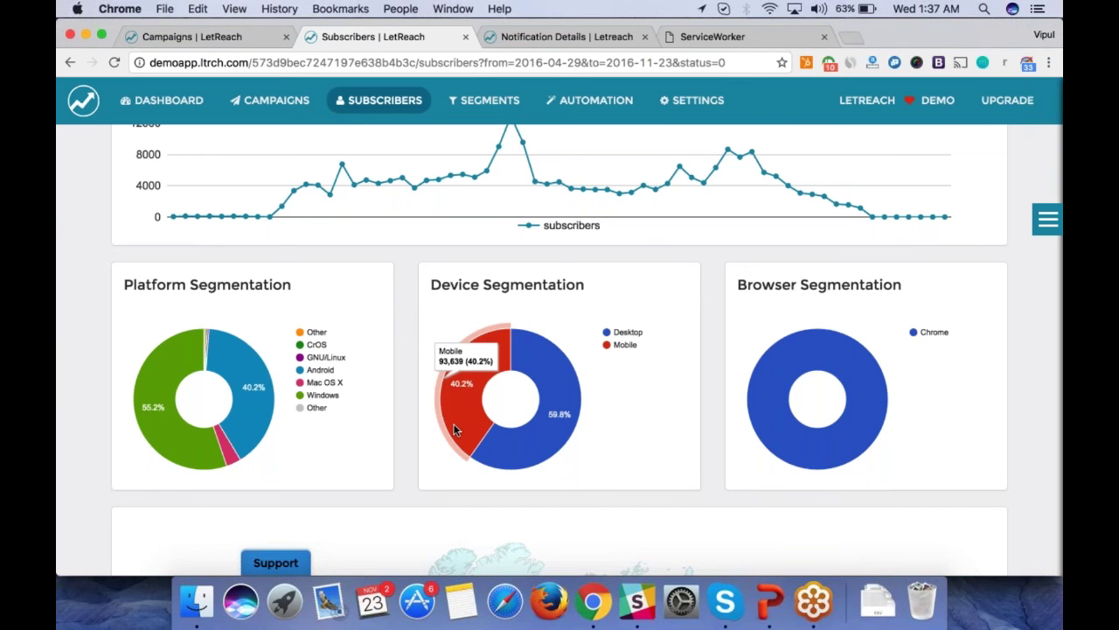
pyautogui.scroll(-1, 454, 429)
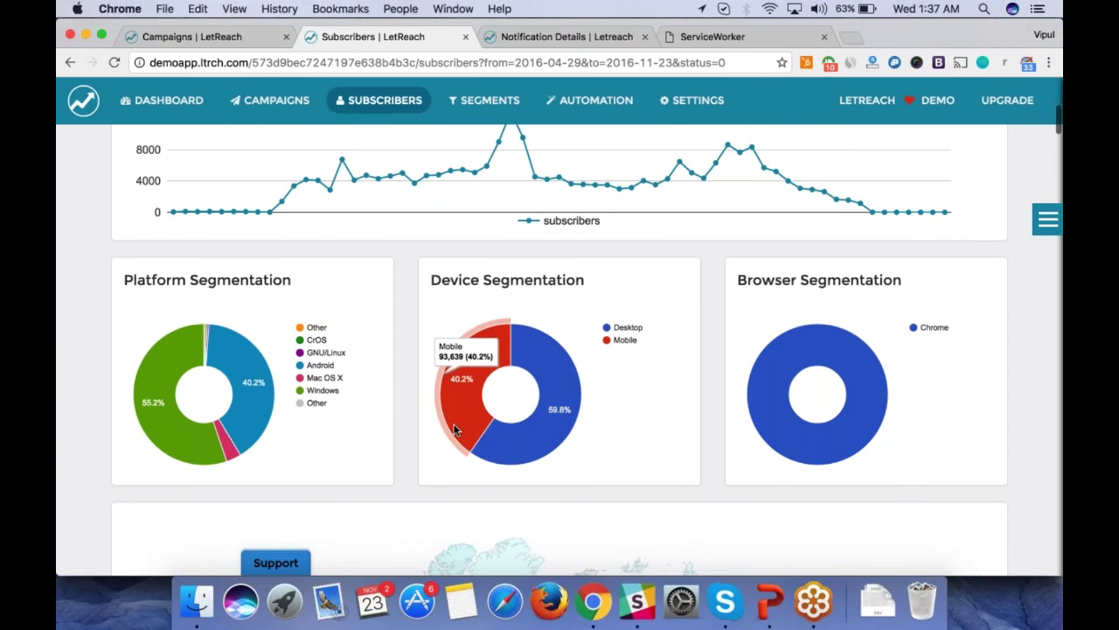
pyautogui.scroll(-10, 454, 428)
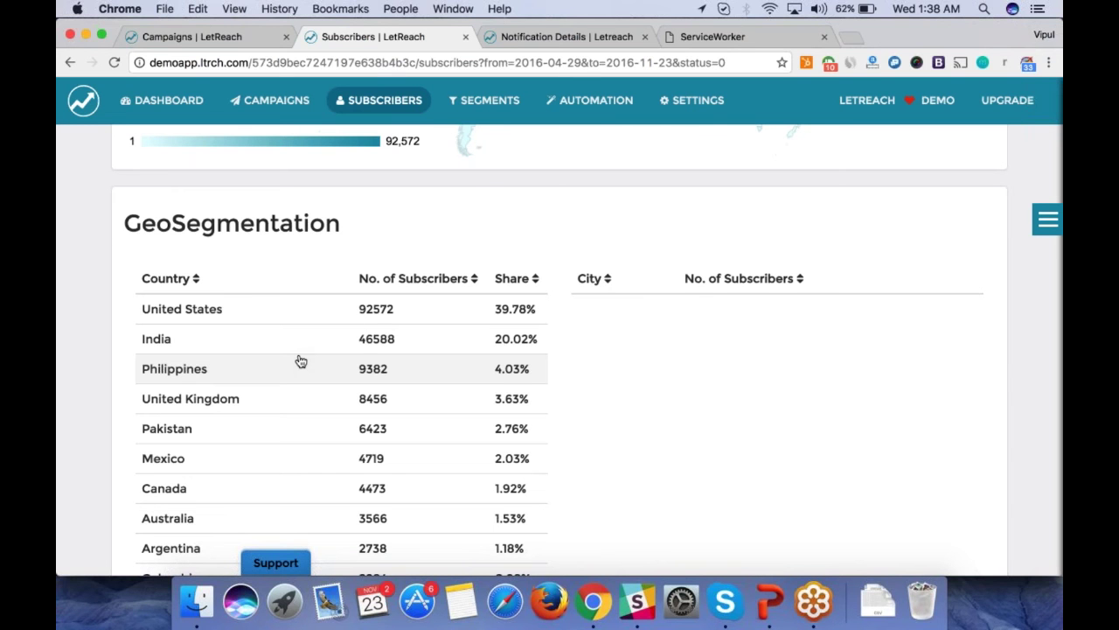
pyautogui.scroll(1, 301, 361)
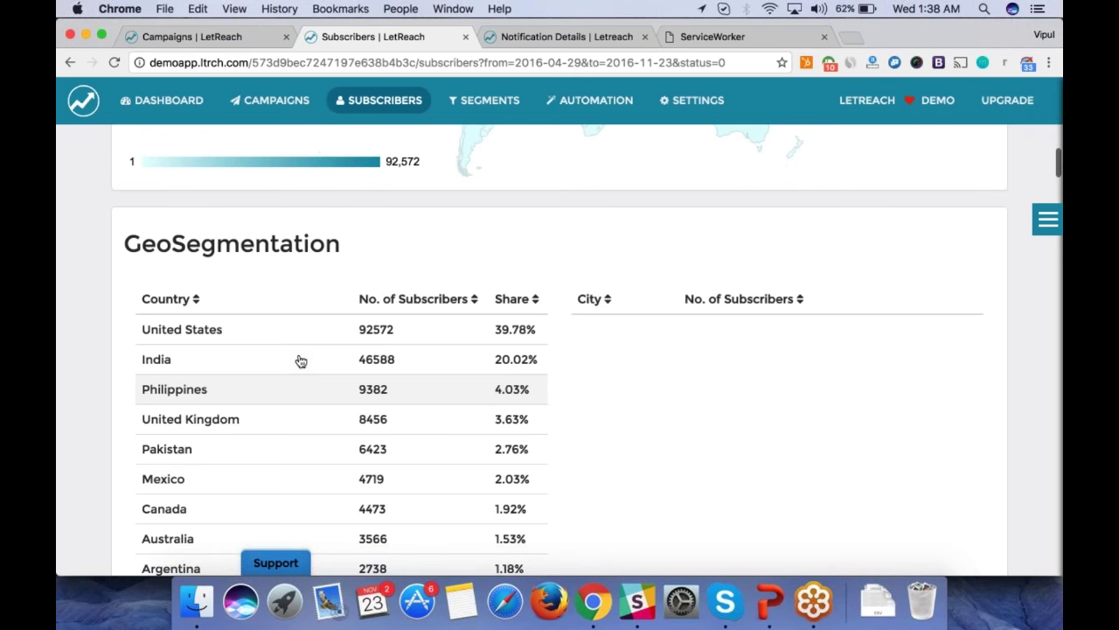
pyautogui.scroll(10, 301, 361)
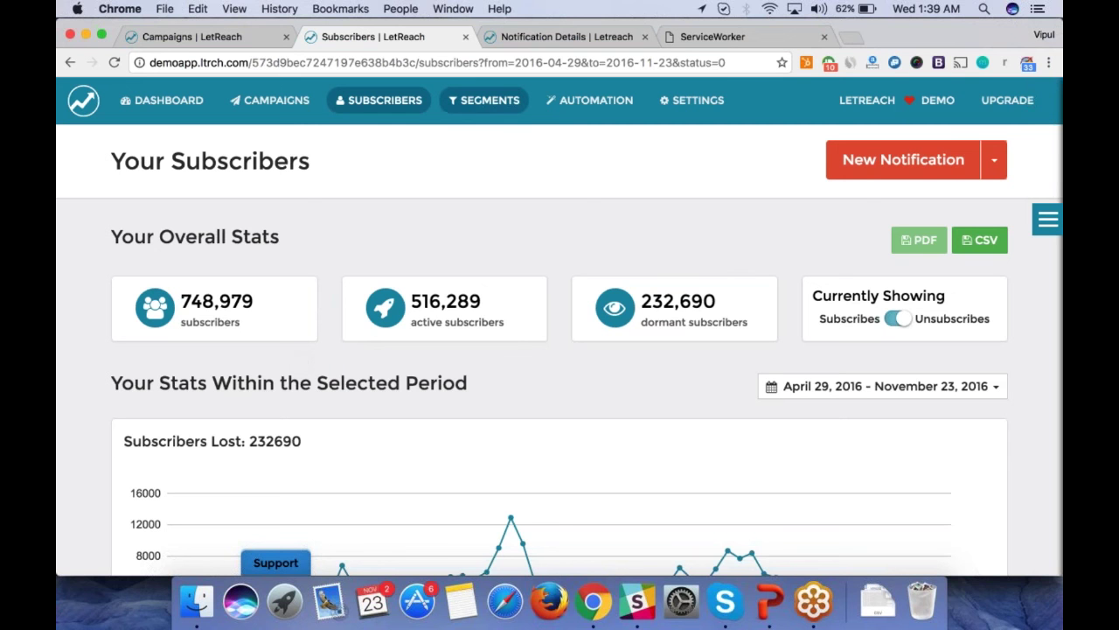
# Look over the whole unsubscribes report, from the overall stats and lost-subscribers graph to the country table.
pyautogui.scroll(-5, 564, 203)
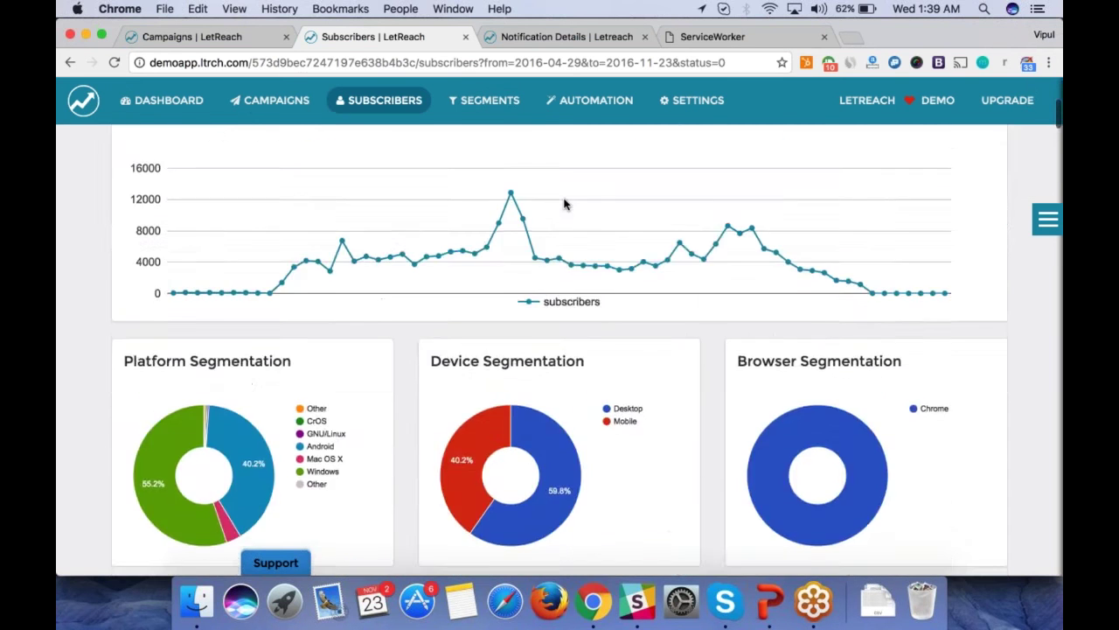
pyautogui.scroll(5, 564, 204)
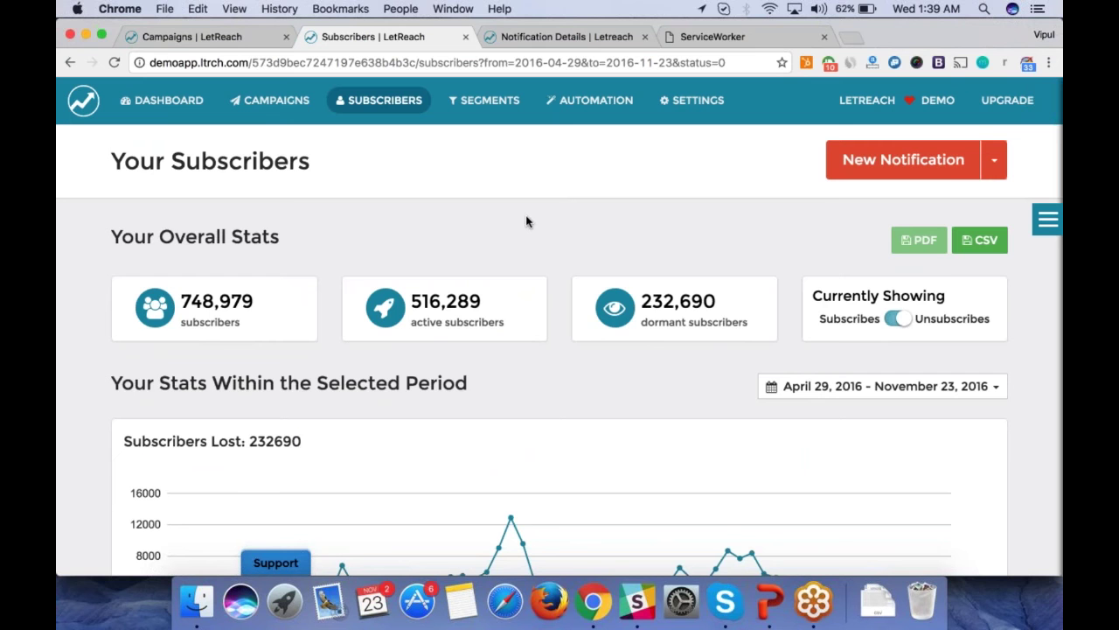
pyautogui.scroll(-3, 496, 287)
pyautogui.scroll(-10, 497, 287)
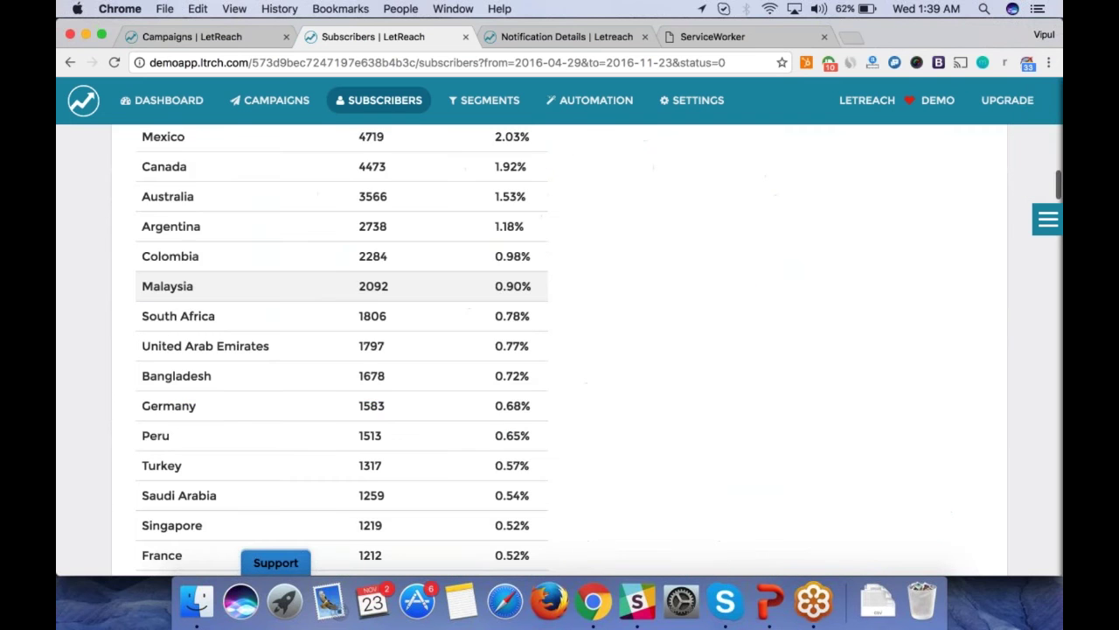
pyautogui.scroll(2, 400, 263)
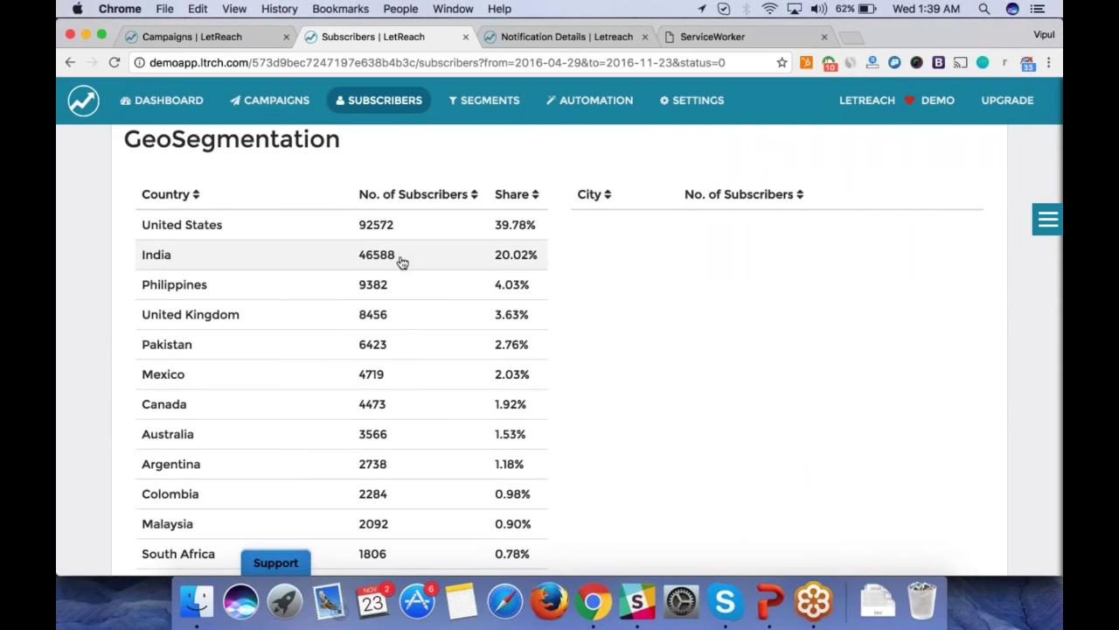
pyautogui.scroll(1, 400, 263)
pyautogui.scroll(15, 401, 263)
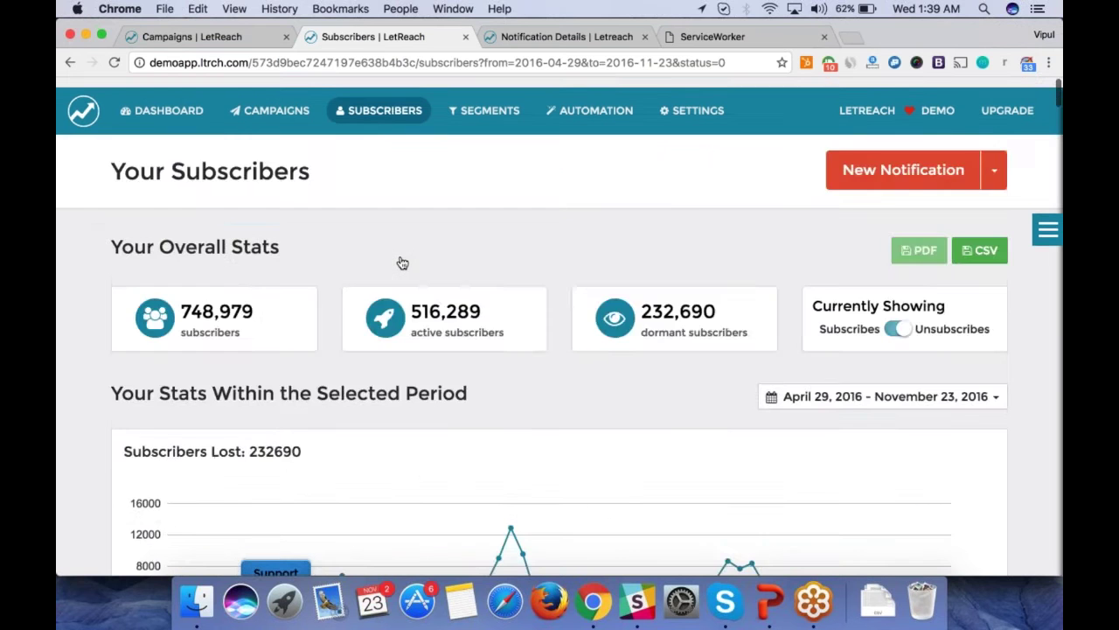
pyautogui.scroll(-16, 400, 262)
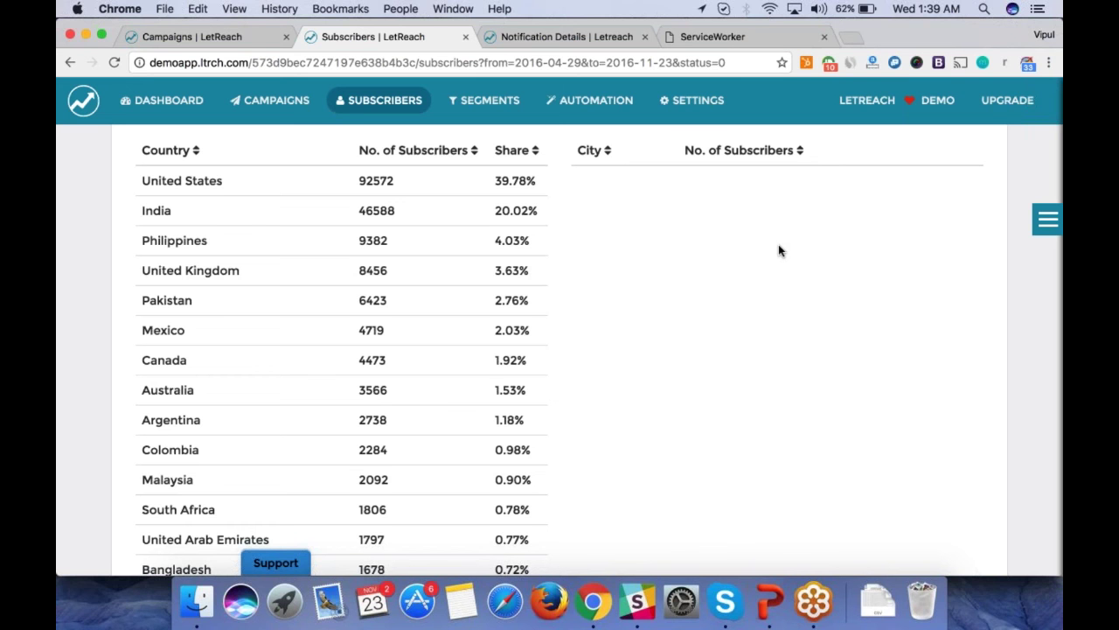
# Inspect the Windows and Android shares in the lost subscribers' platform segmentation chart.
pyautogui.scroll(10, 779, 249)
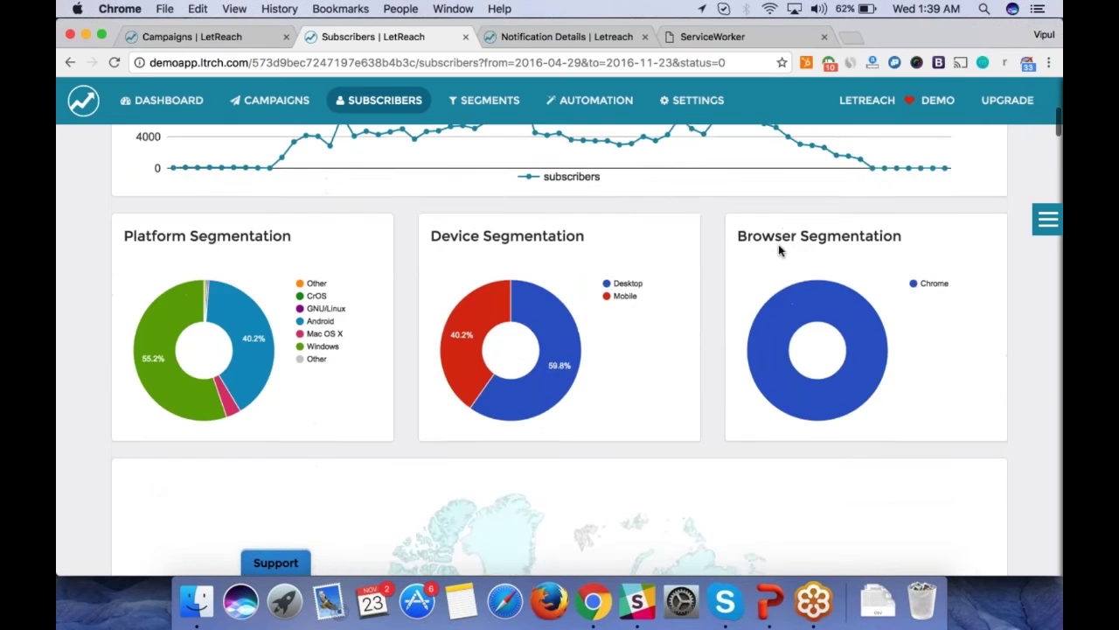
pyautogui.scroll(2, 779, 250)
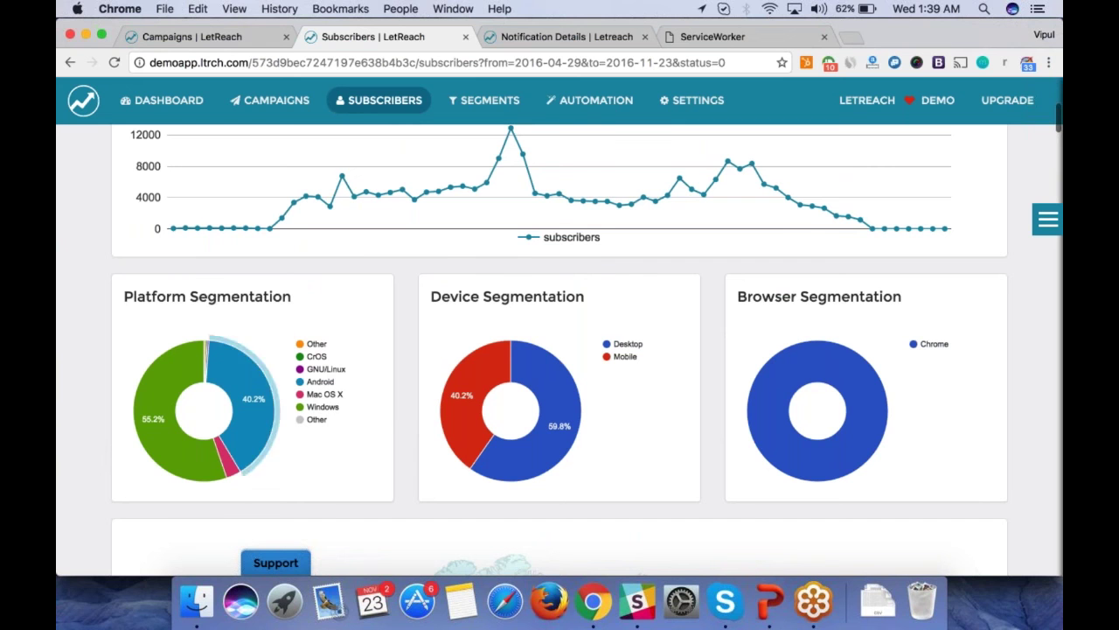
pyautogui.moveTo(200, 453)
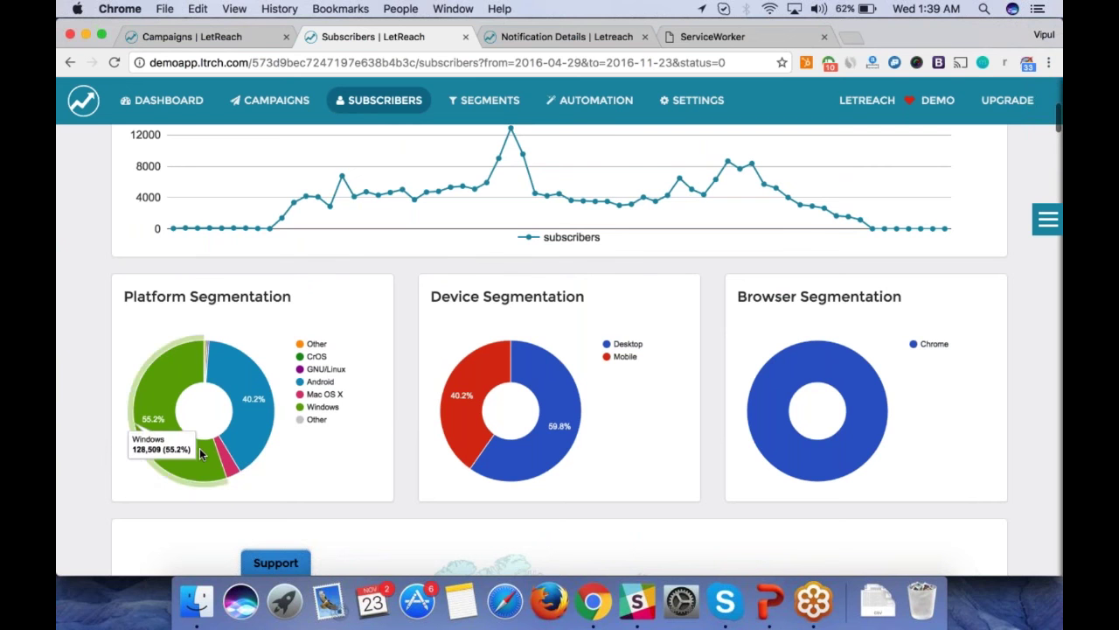
pyautogui.moveTo(241, 439)
pyautogui.scroll(-1, 241, 438)
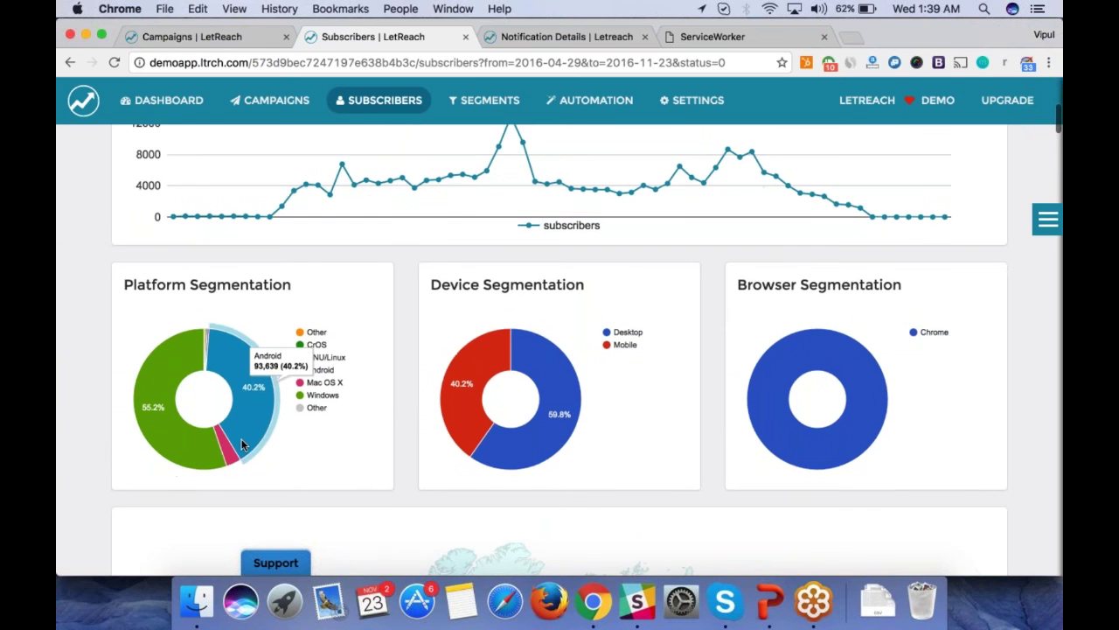
# Break down the Philippines' lost subscribers by city in the GeoSegmentation table and read through the city list.
pyautogui.scroll(-15, 242, 438)
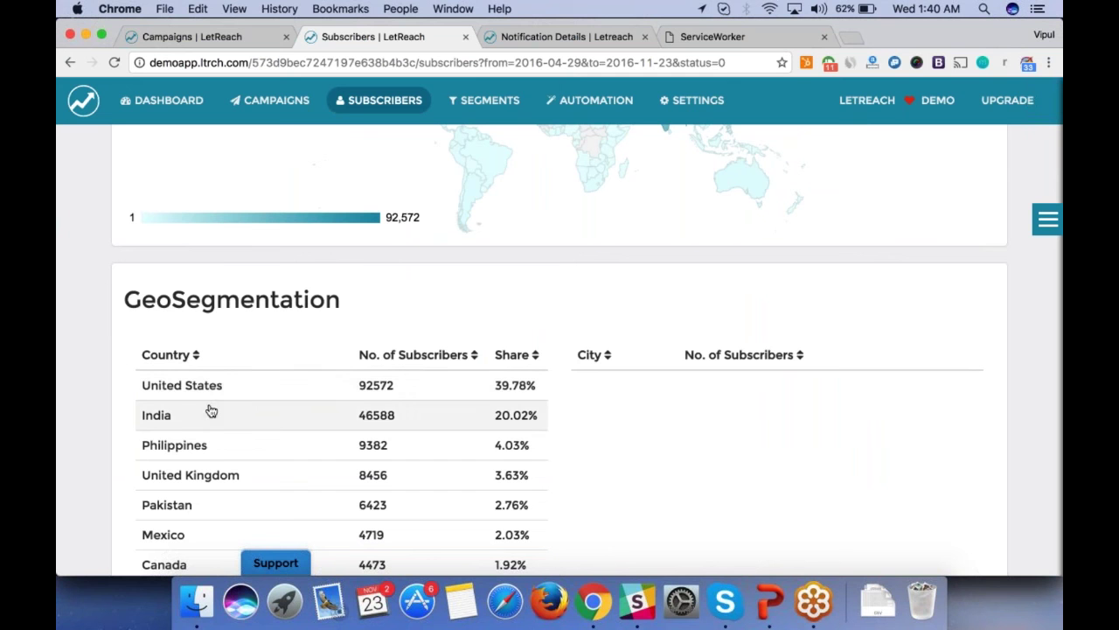
pyautogui.click(214, 454)
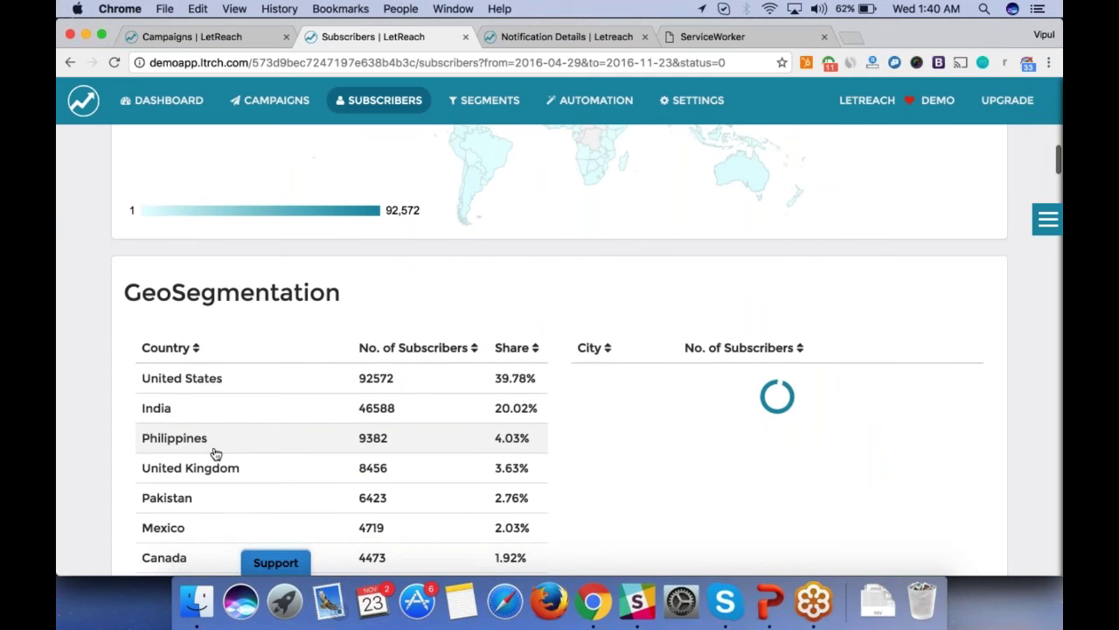
pyautogui.scroll(-2, 215, 452)
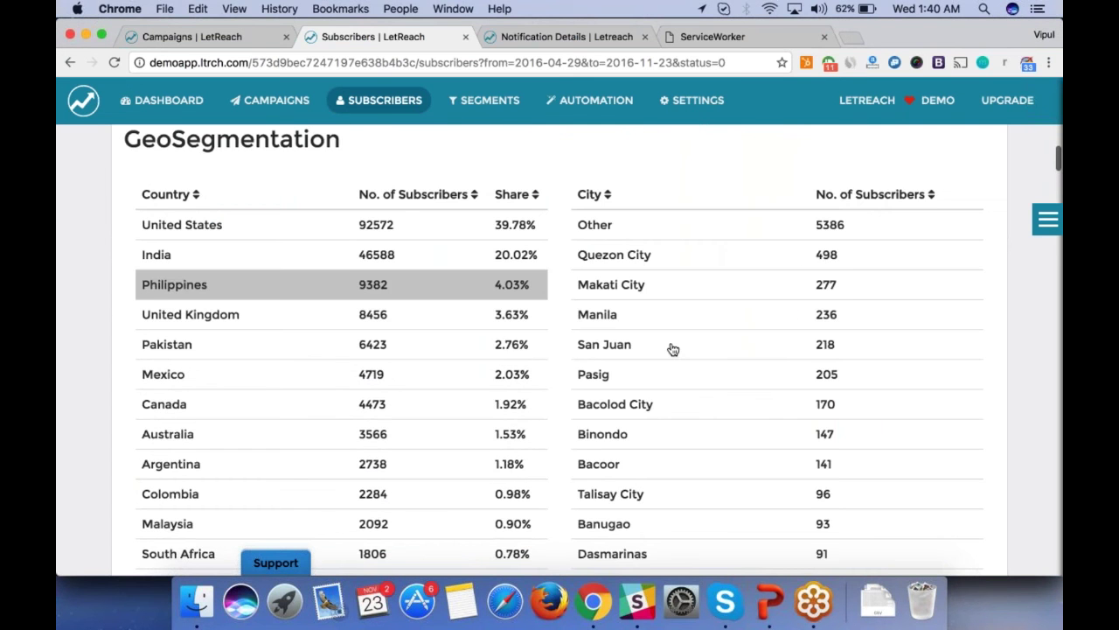
pyautogui.scroll(-3, 672, 349)
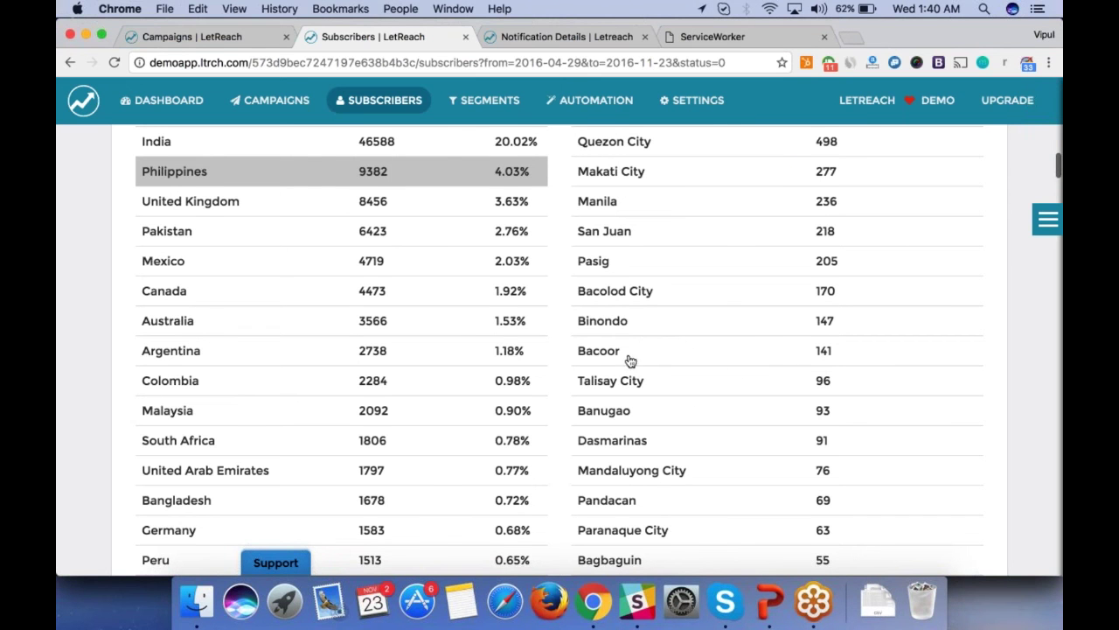
pyautogui.scroll(-2, 702, 399)
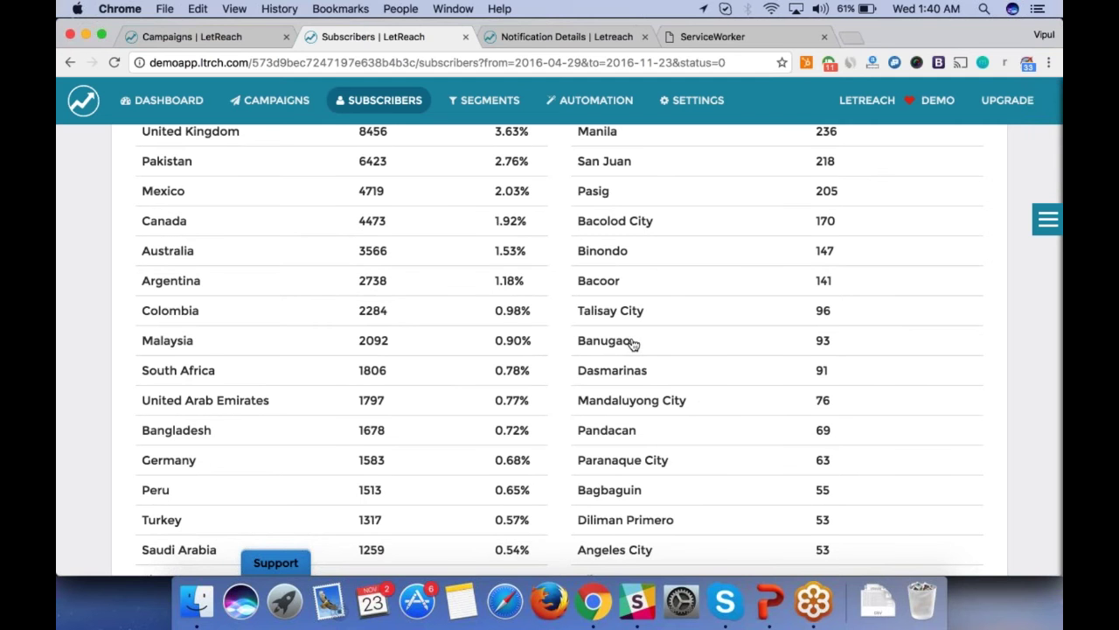
pyautogui.scroll(-1, 633, 344)
pyautogui.scroll(-15, 633, 344)
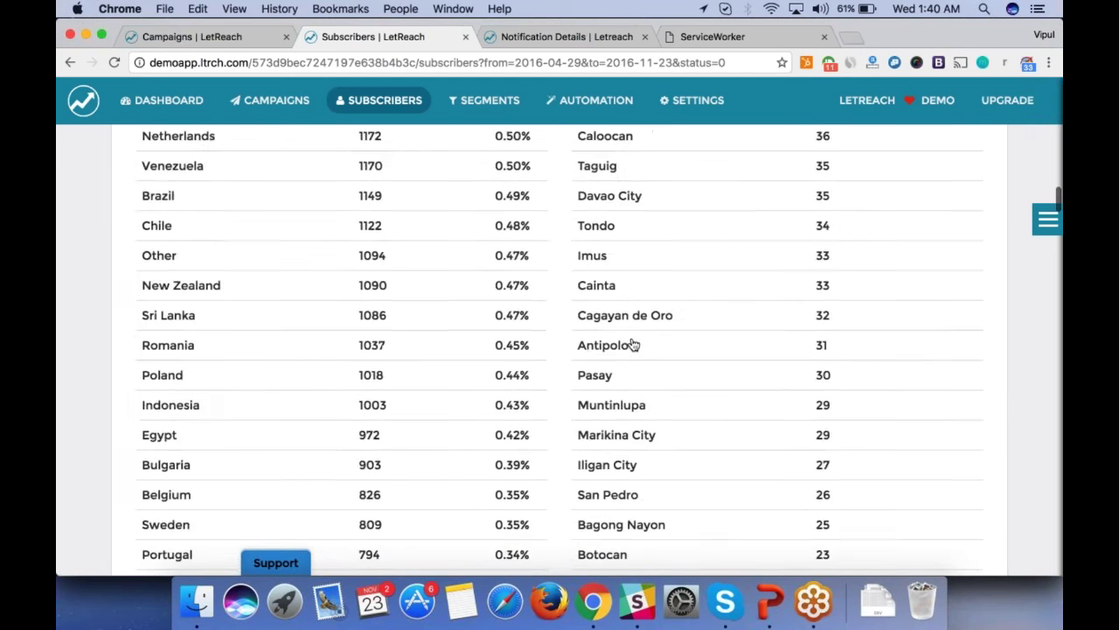
pyautogui.scroll(20, 633, 344)
pyautogui.scroll(10, 633, 344)
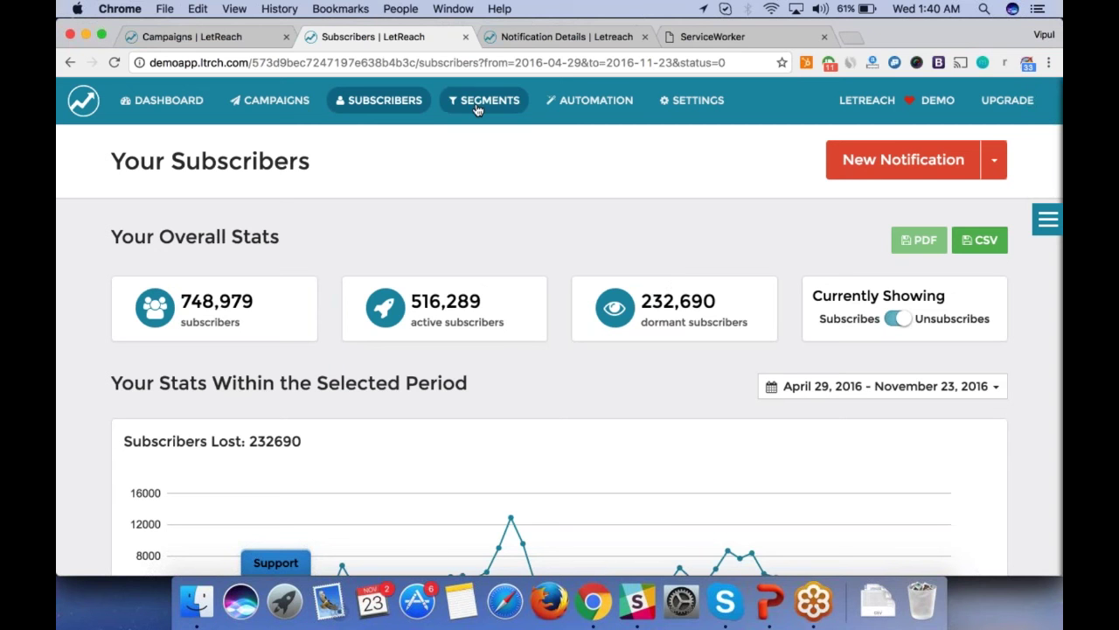
# Review the lost-subscribers graph together with the platform, device and browser segmentation charts for the selected period.
pyautogui.scroll(-1, 396, 398)
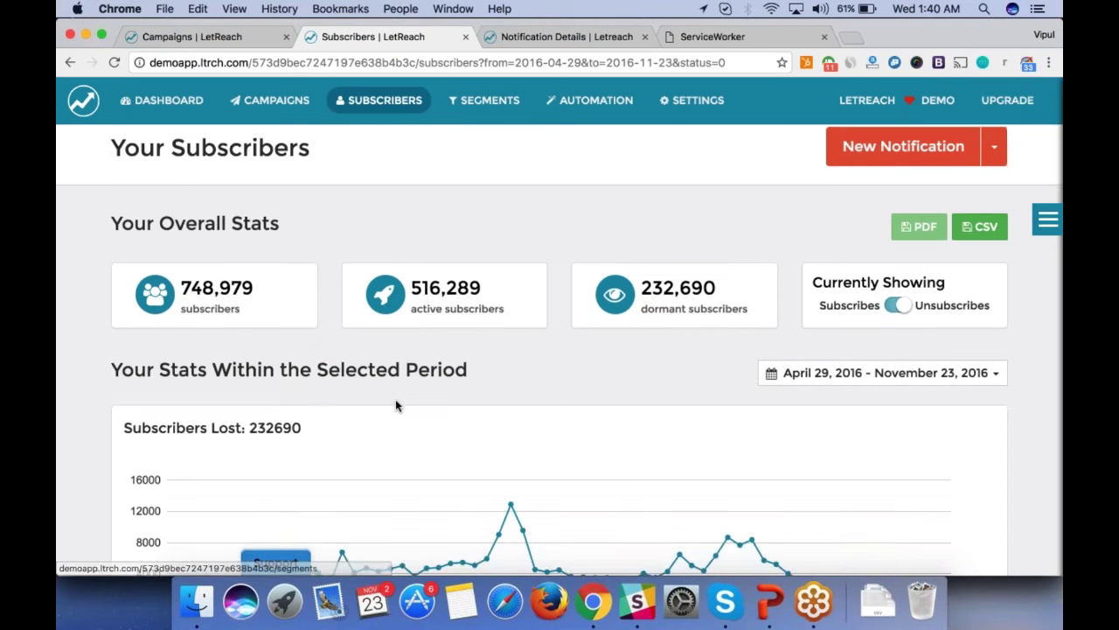
pyautogui.scroll(-10, 395, 399)
pyautogui.scroll(8, 396, 399)
pyautogui.scroll(3, 396, 405)
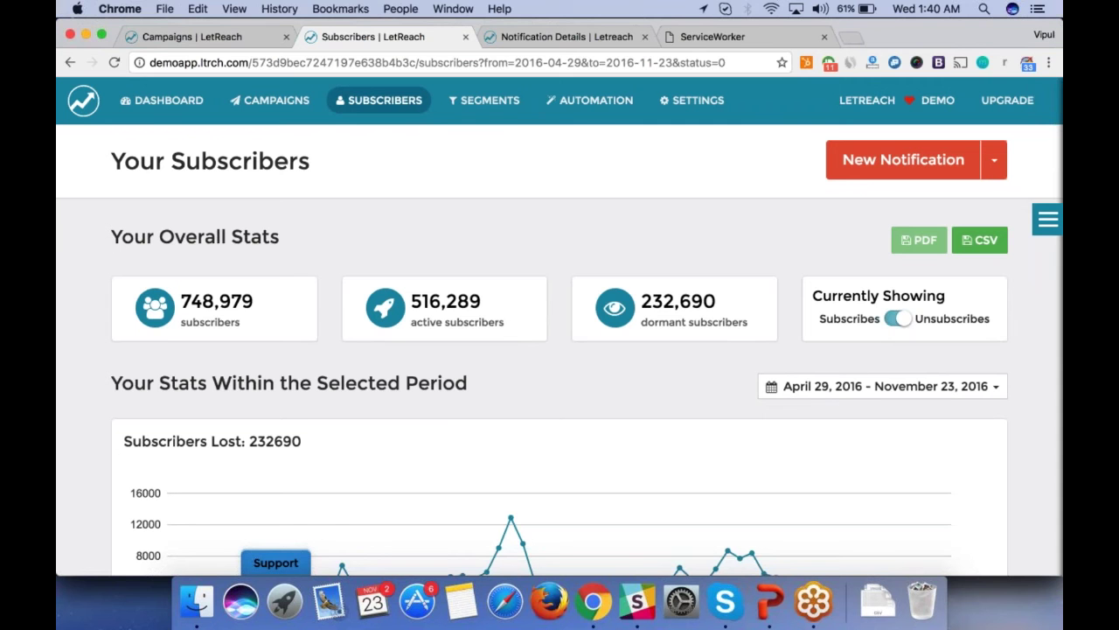
pyautogui.scroll(-3, 560, 350)
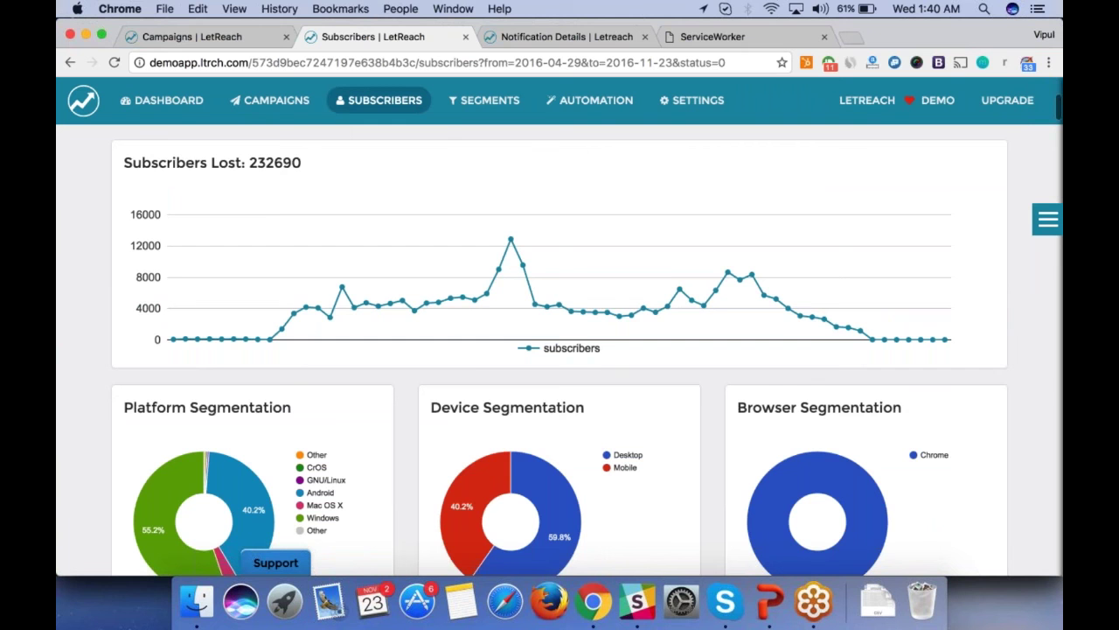
pyautogui.scroll(-3, 350, 379)
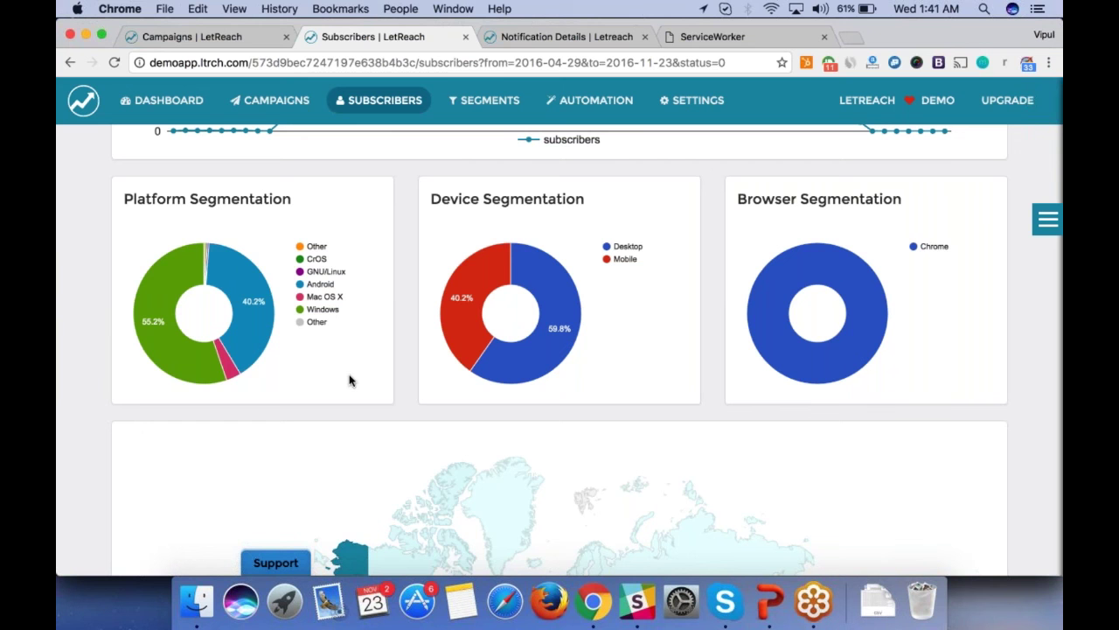
pyautogui.scroll(-10, 330, 377)
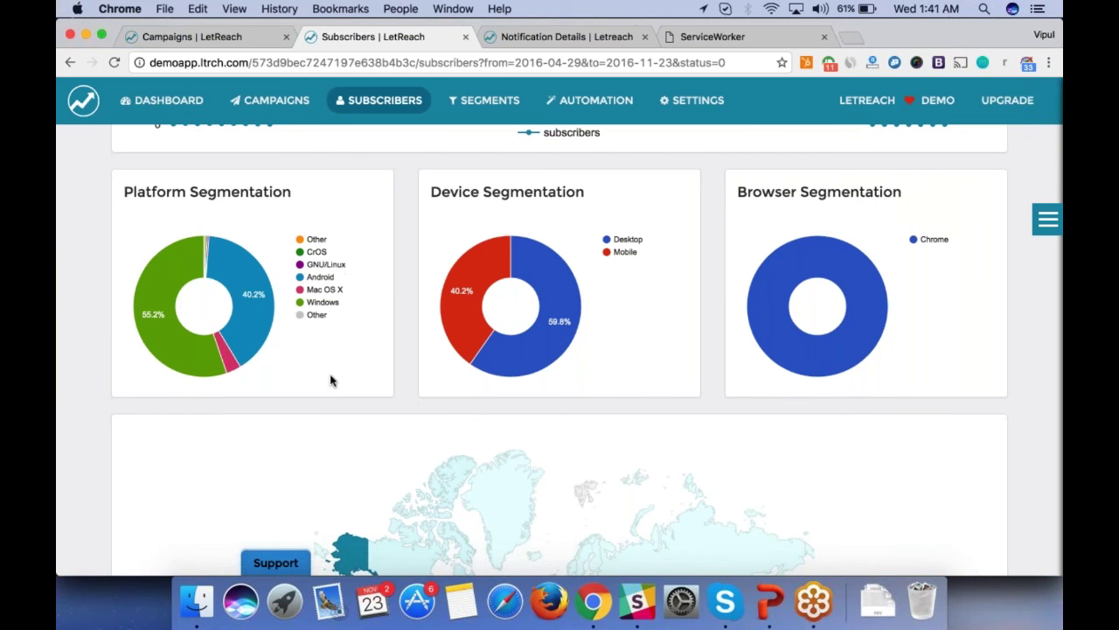
pyautogui.scroll(12, 330, 377)
pyautogui.scroll(5, 330, 378)
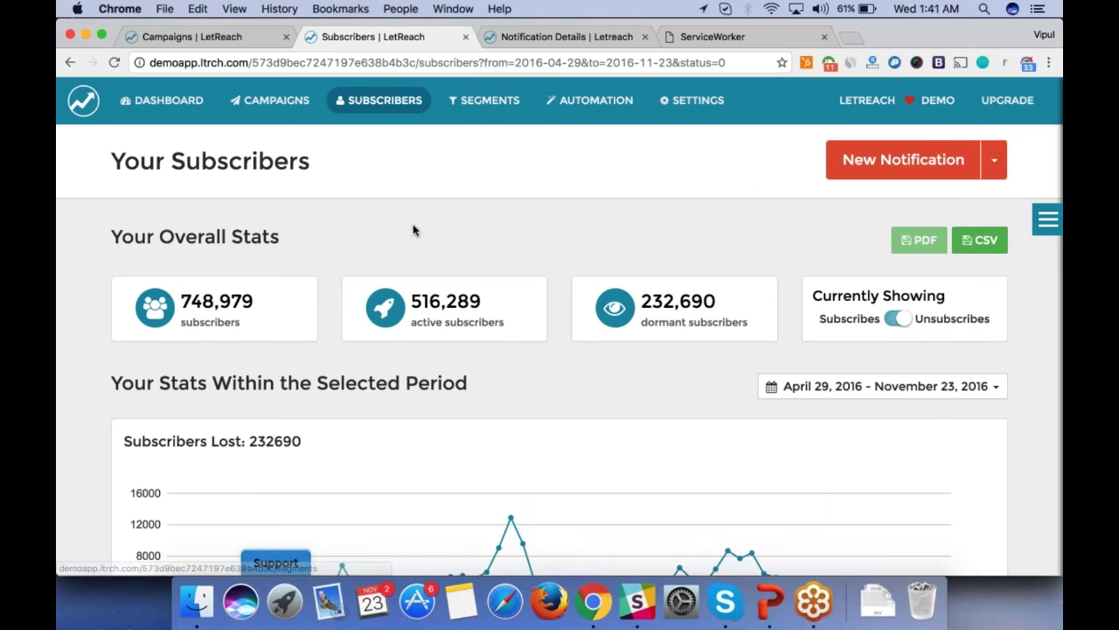
pyautogui.scroll(-1, 415, 230)
pyautogui.scroll(-5, 414, 230)
pyautogui.scroll(2, 415, 230)
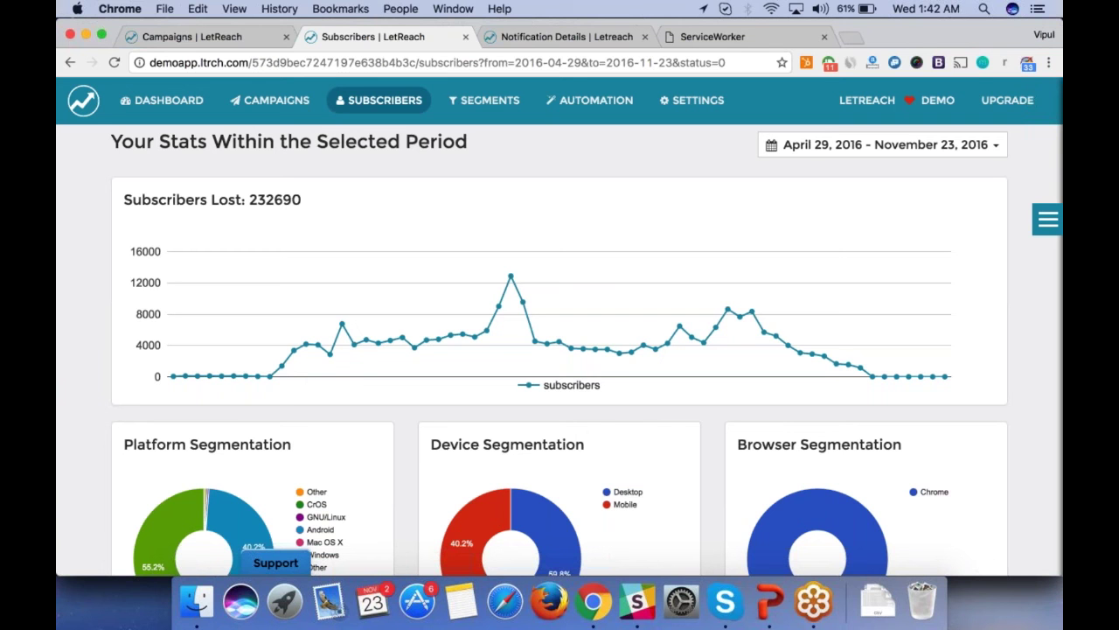
pyautogui.moveTo(280, 365)
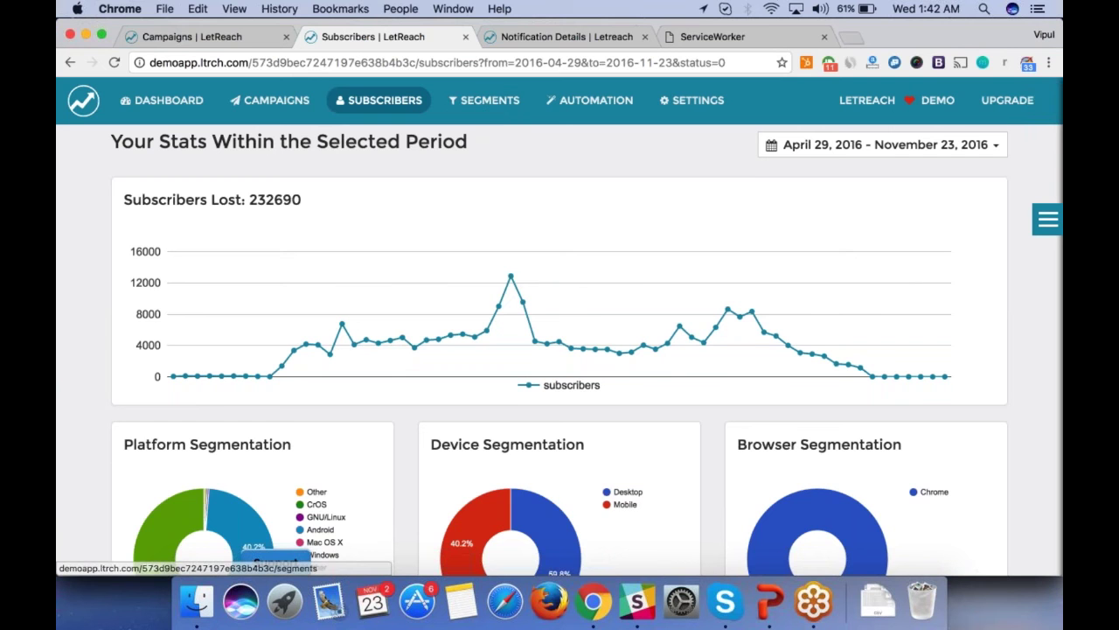
# Go to the subscriber segments and create a custom segment named ABC-Push without an auto responder.
pyautogui.scroll(5, 494, 131)
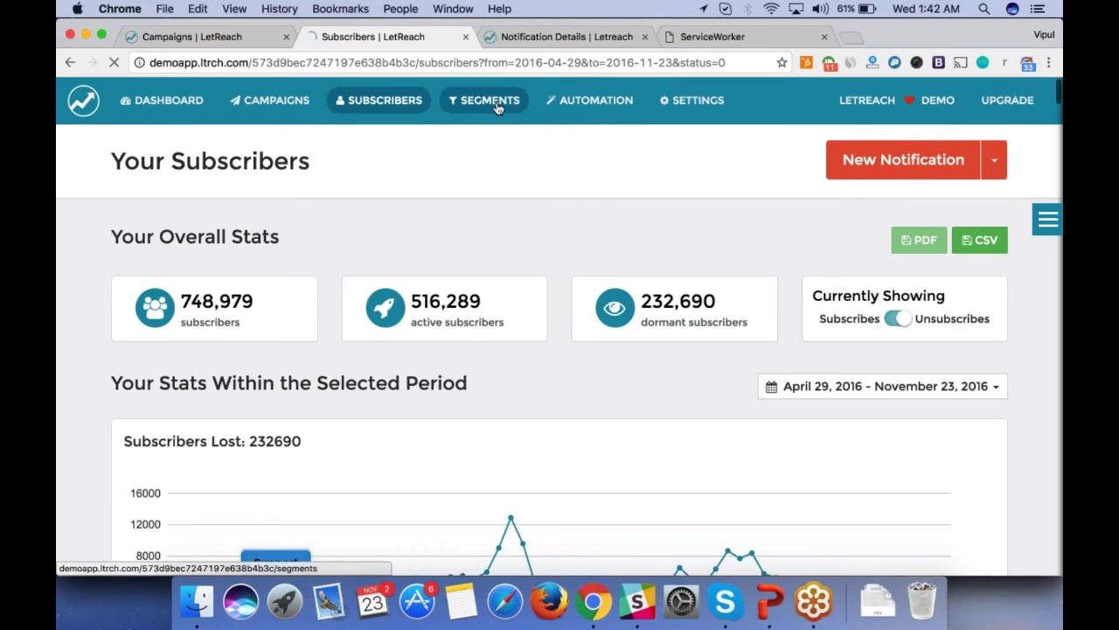
pyautogui.click(485, 103)
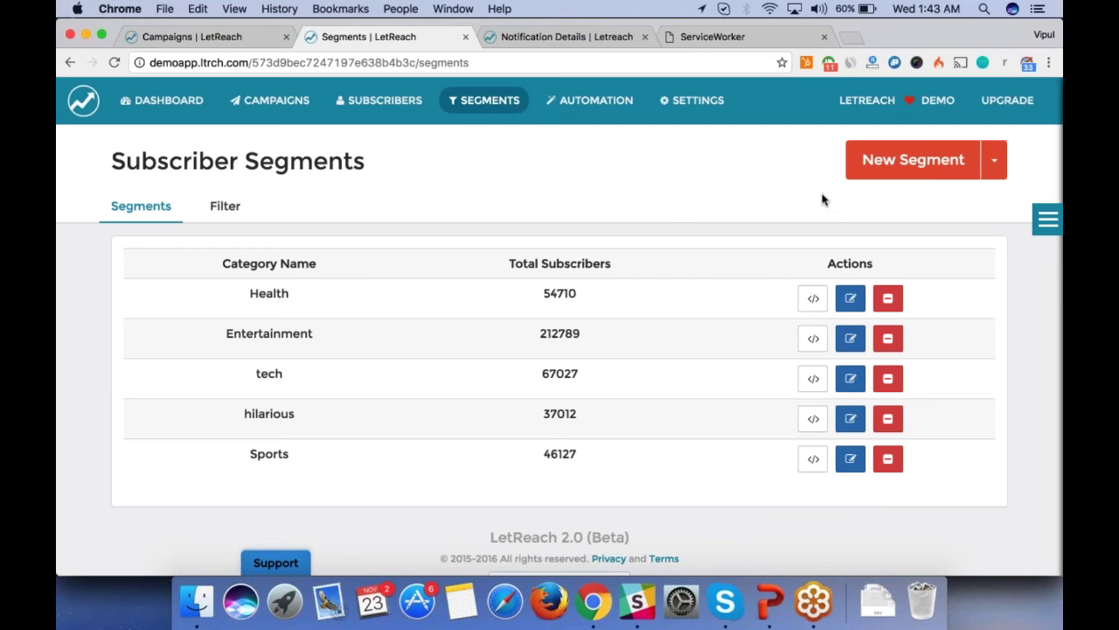
pyautogui.click(912, 159)
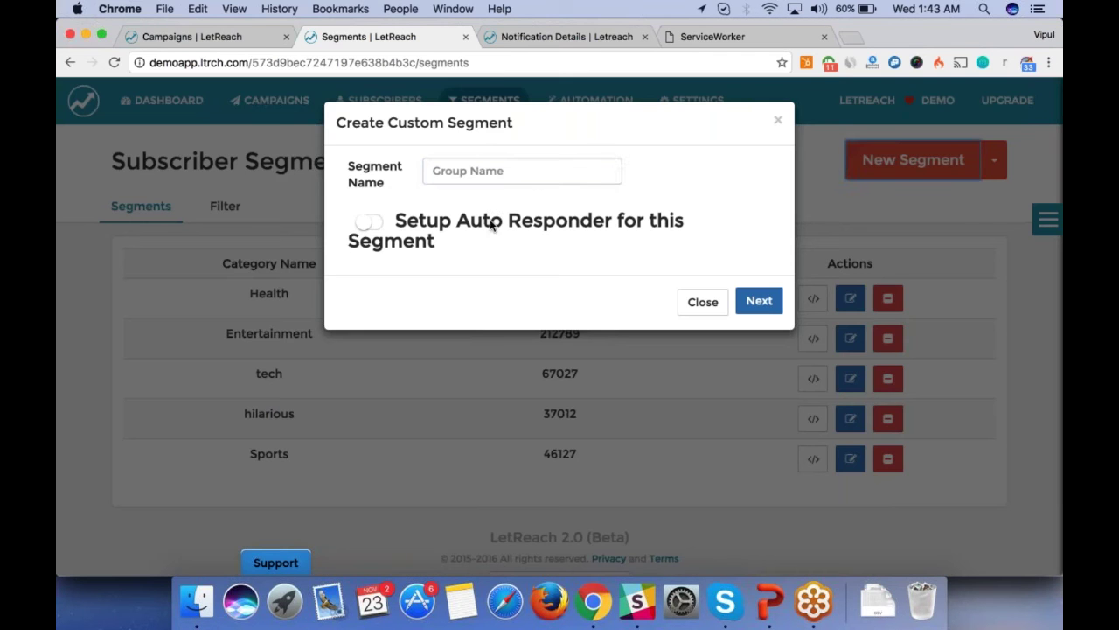
pyautogui.click(480, 172)
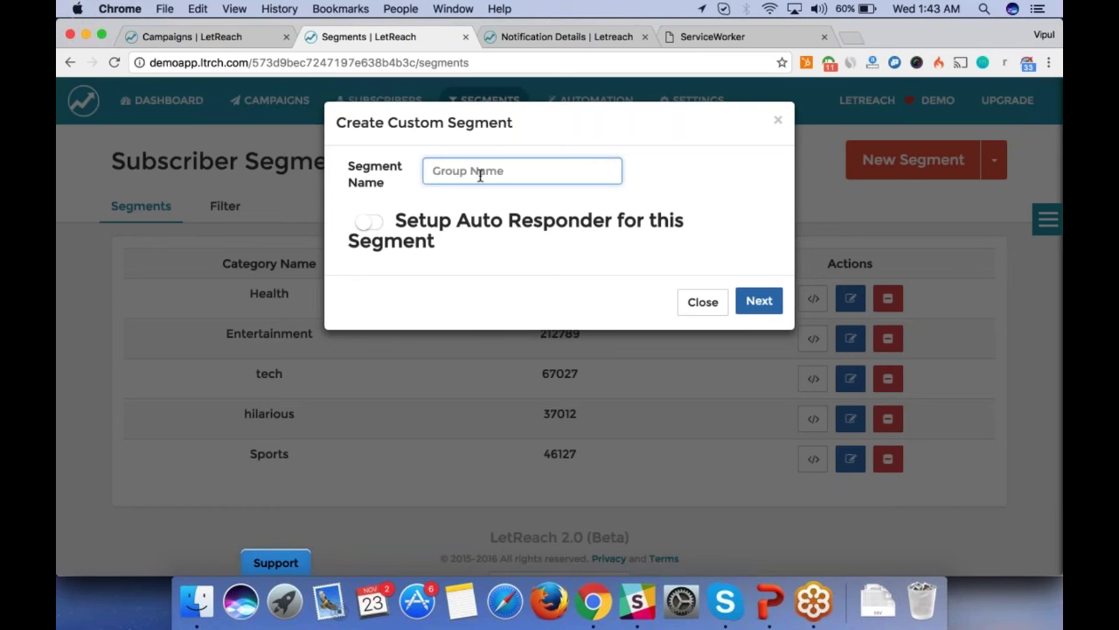
pyautogui.write('ABC')
pyautogui.click(757, 302)
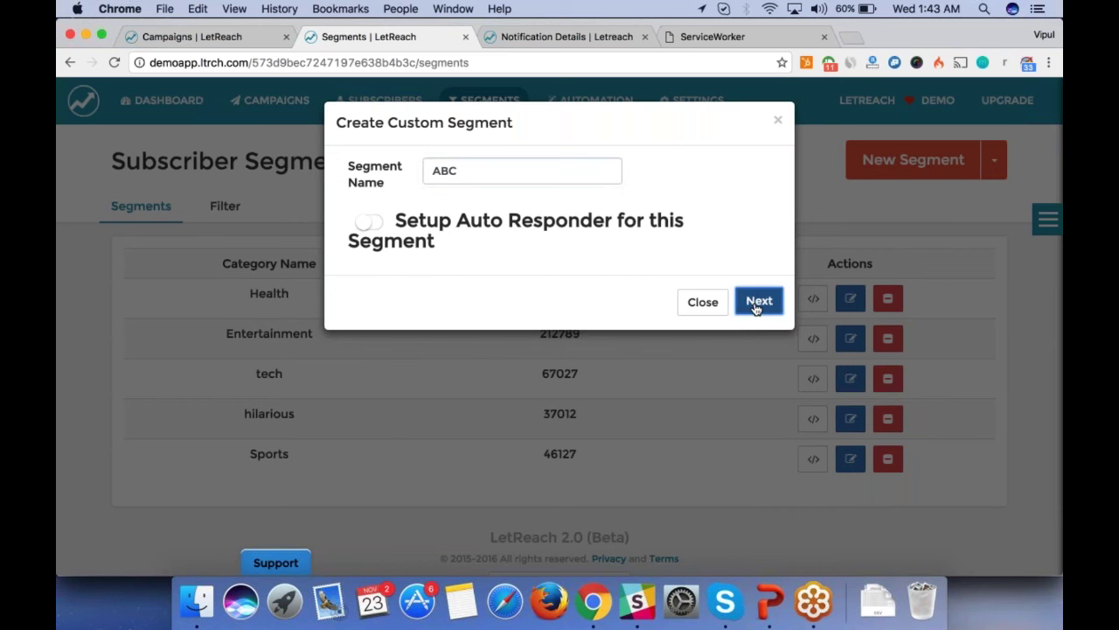
pyautogui.click(513, 229)
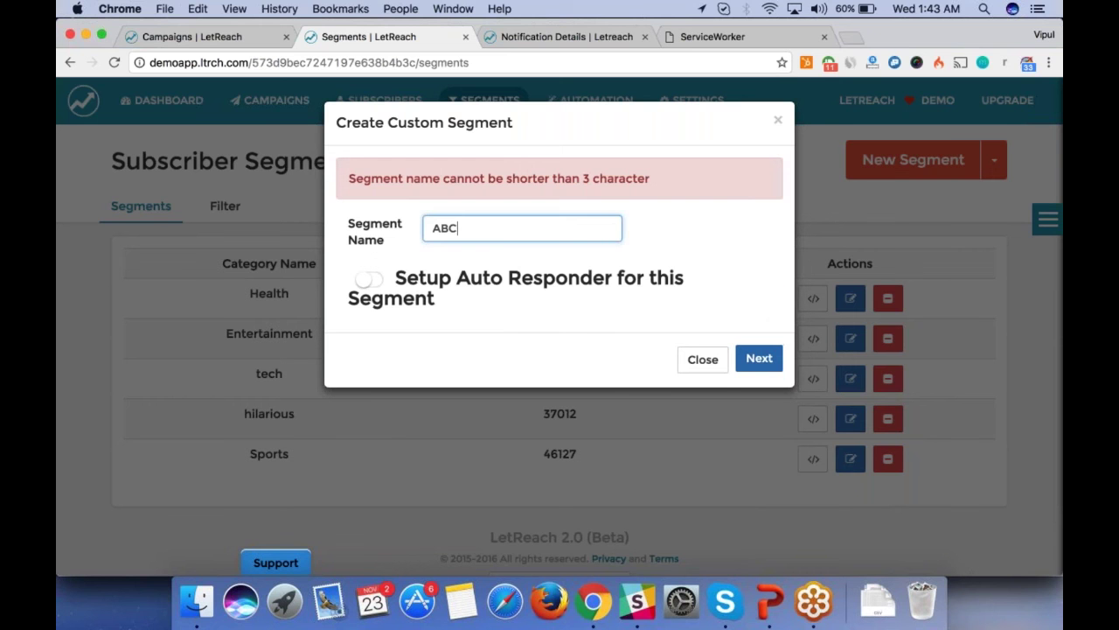
pyautogui.write('-Push')
pyautogui.click(759, 358)
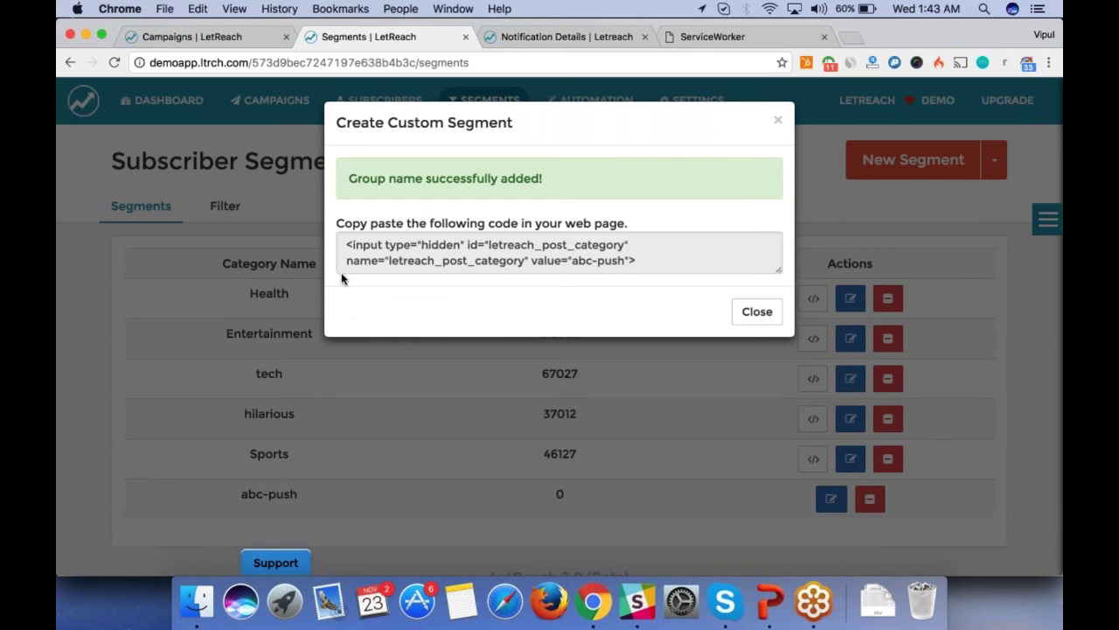
# Highlight the hidden-input code generated for the new segment's web page, and close the segment dialog.
pyautogui.moveTo(341, 255); pyautogui.dragTo(647, 292)
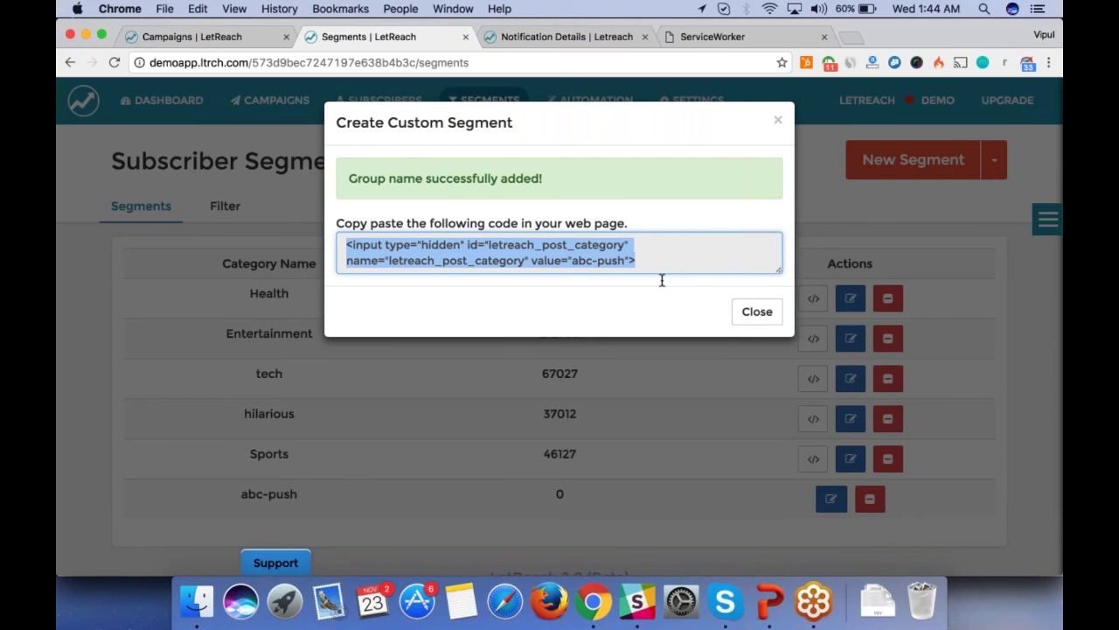
pyautogui.moveTo(542, 245); pyautogui.dragTo(393, 229)
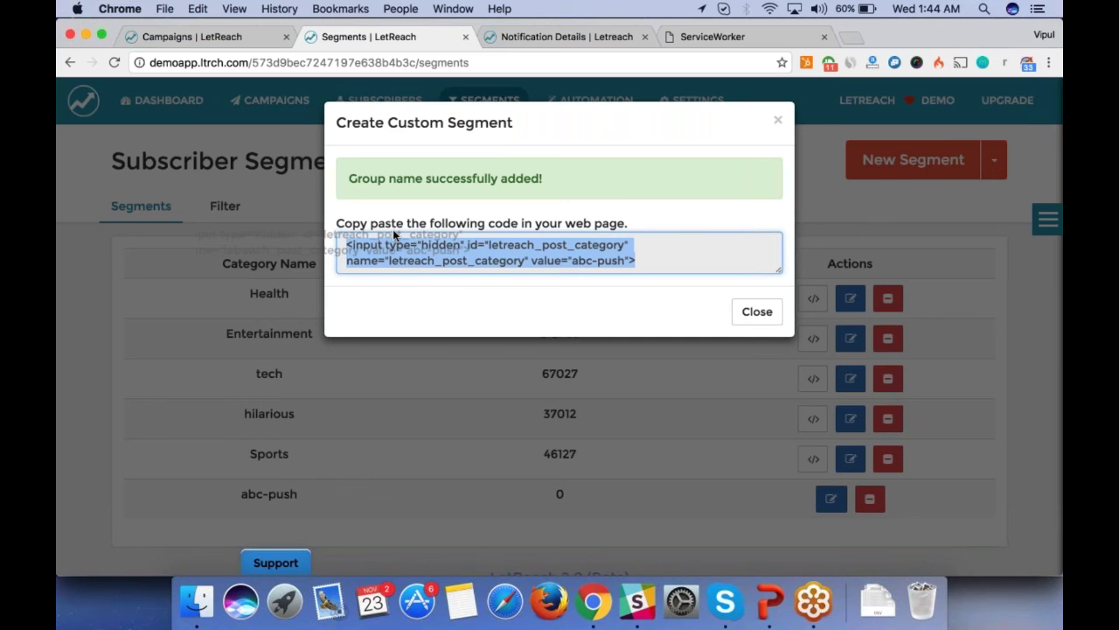
pyautogui.moveTo(393, 230); pyautogui.dragTo(391, 230)
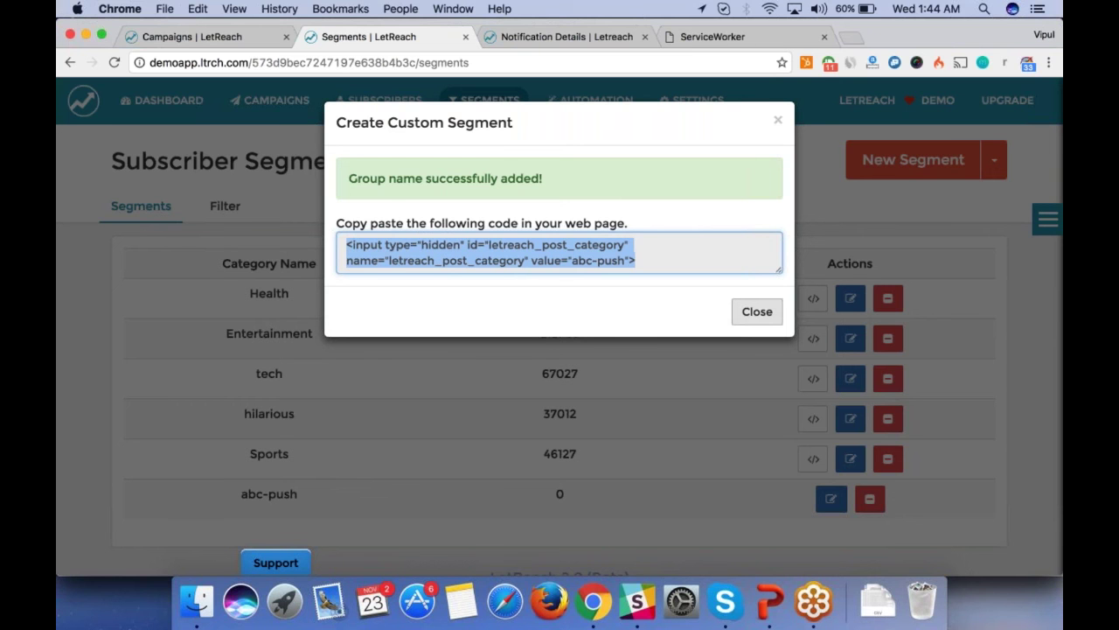
pyautogui.click(758, 311)
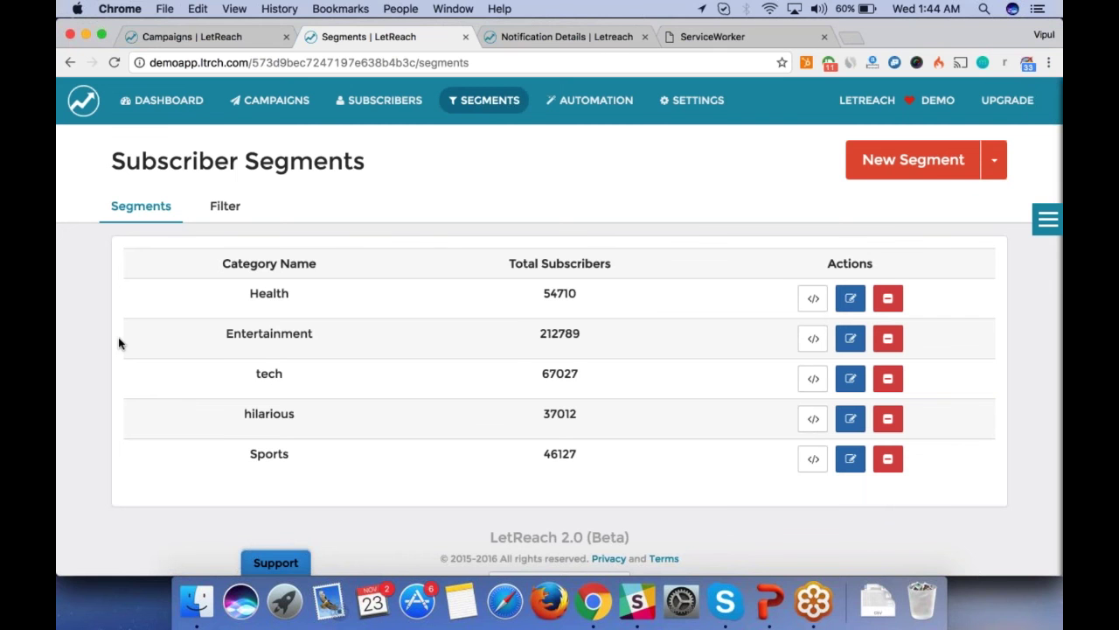
# Start another custom segment named ebook1queezepage and turn on its auto responder.
pyautogui.scroll(-2, 508, 318)
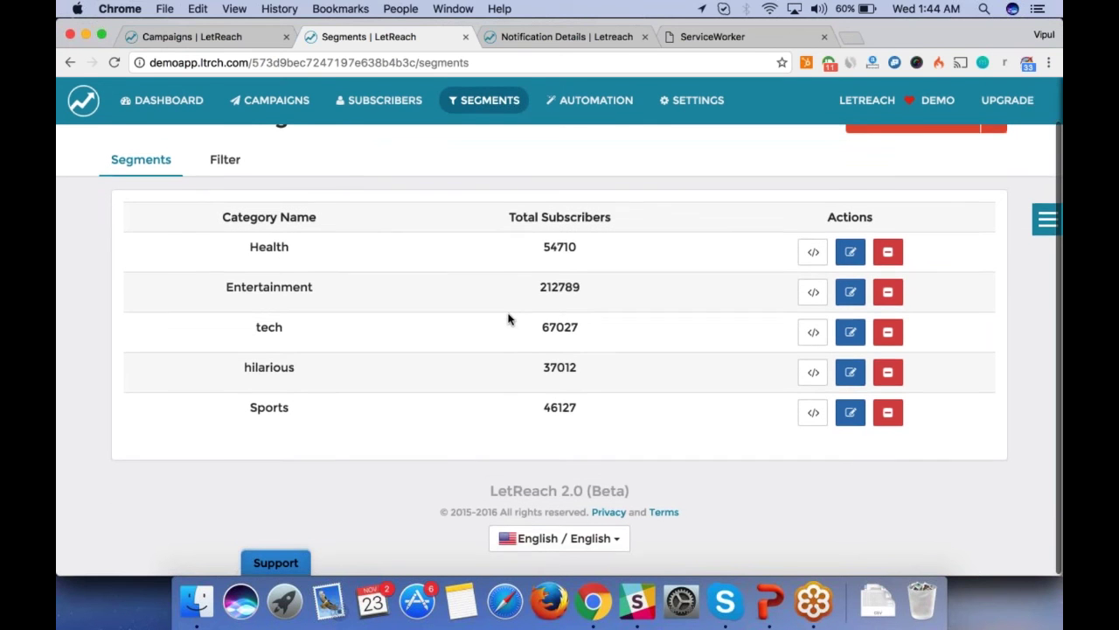
pyautogui.scroll(3, 508, 318)
pyautogui.click(895, 160)
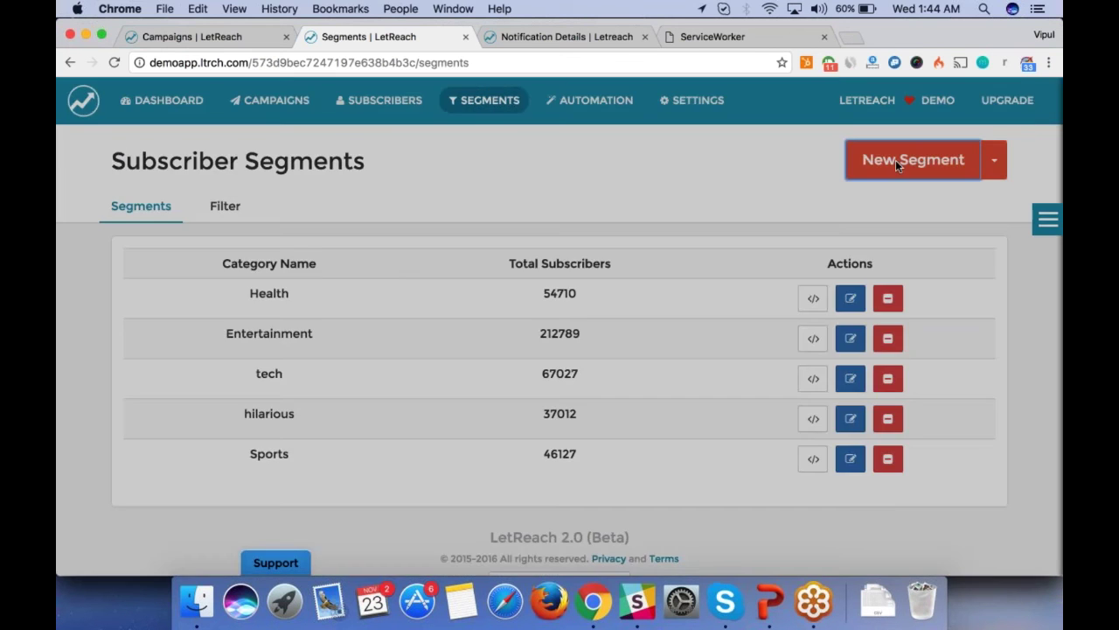
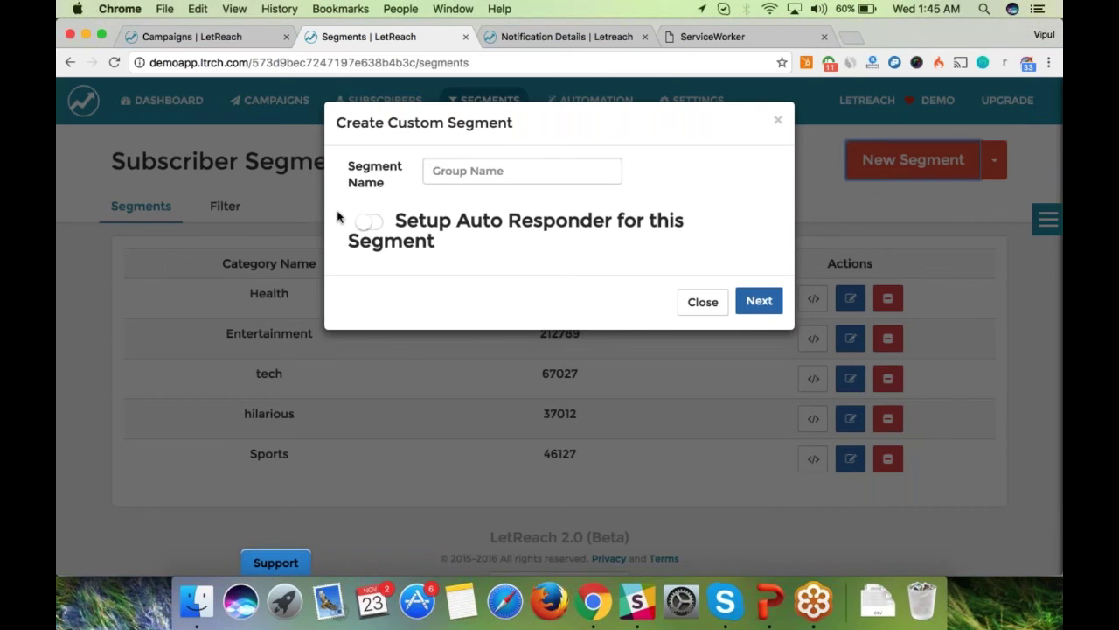
pyautogui.click(464, 175)
pyautogui.write('ebo')
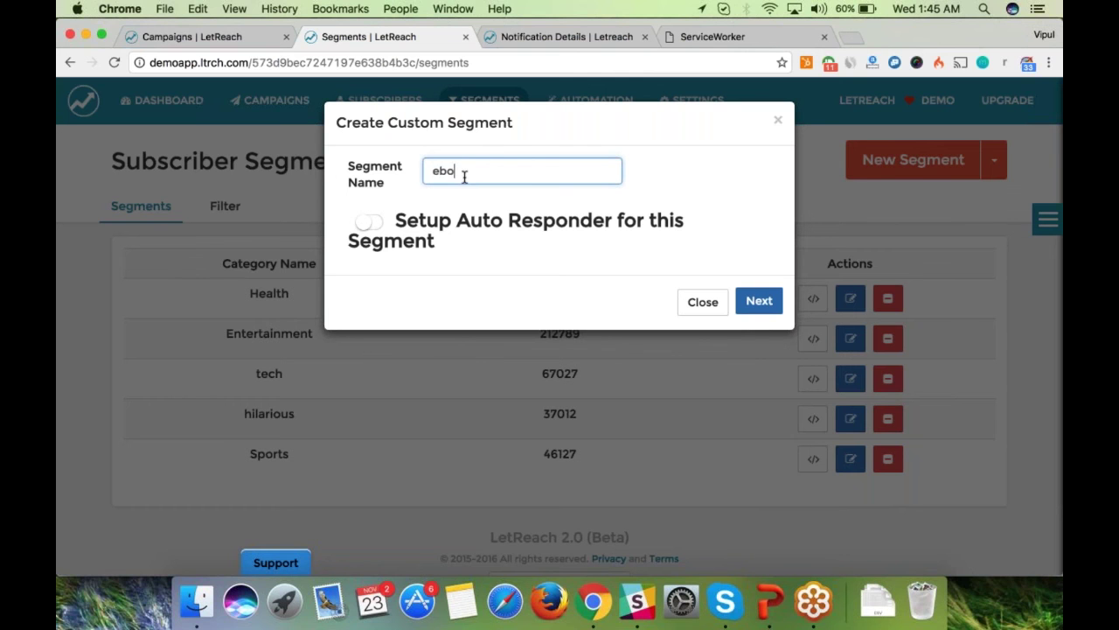
pyautogui.write('ok1queezepage')
pyautogui.click(371, 223)
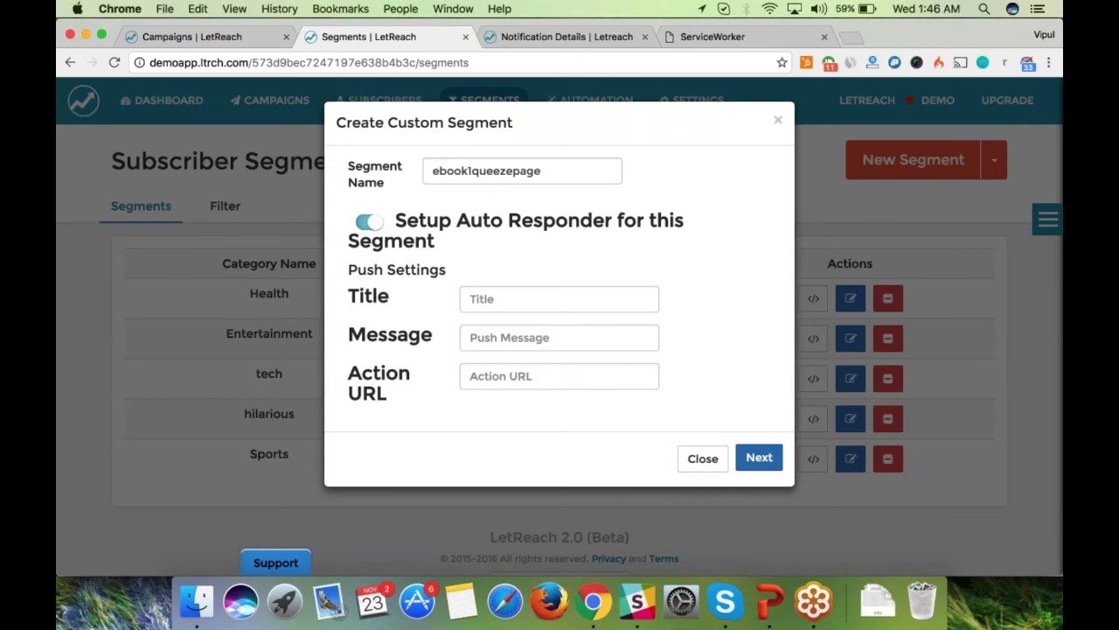
# Set the auto responder's title to "Hey, claim your FREE ebook" and its message to "by clicking on this notification".
pyautogui.click(496, 304)
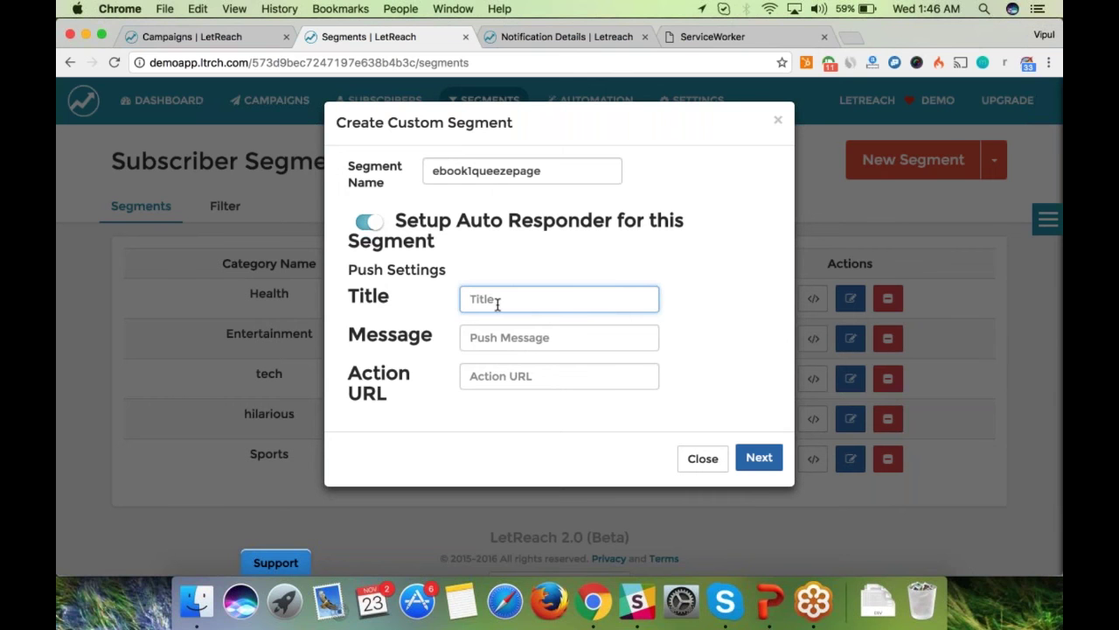
pyautogui.write('Hey, claim your F')
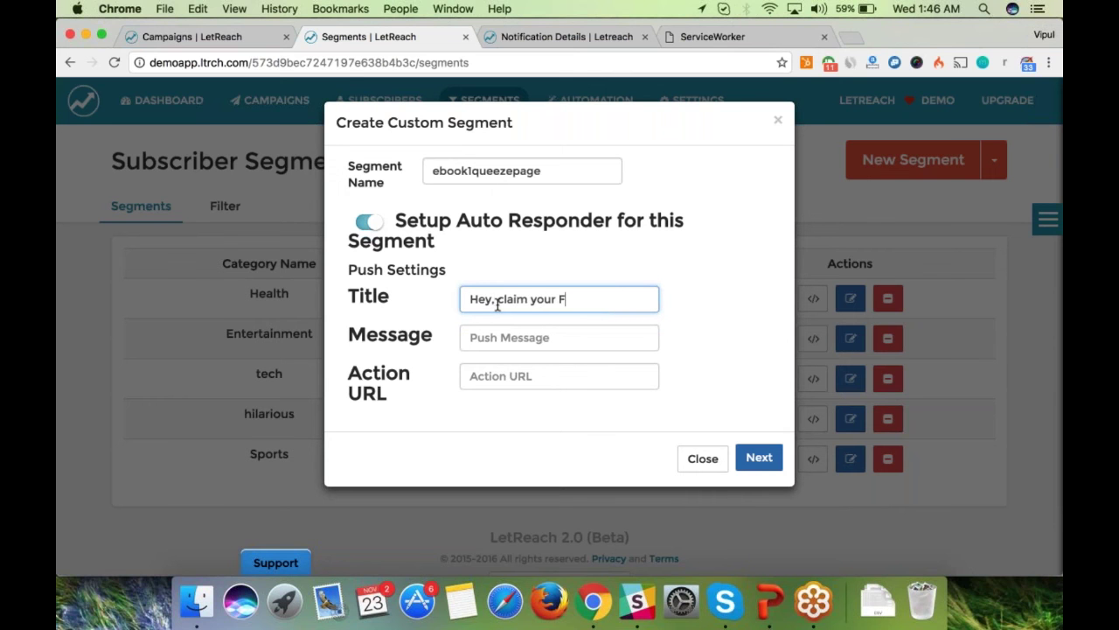
pyautogui.write('REE ebook')
pyautogui.press('Tab')
pyautogui.write('by click')
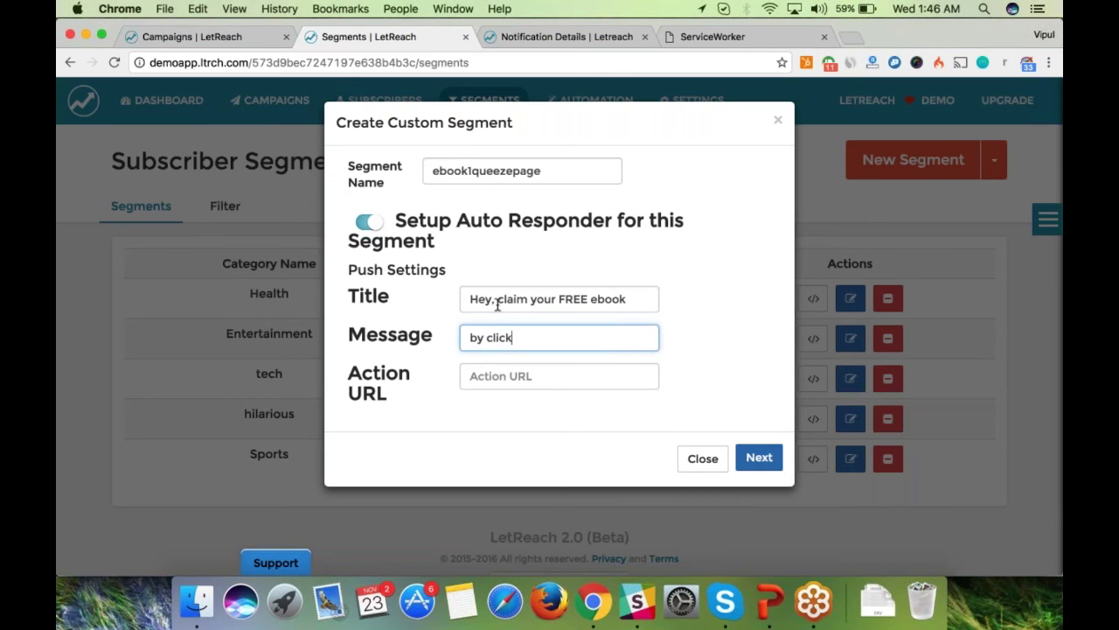
pyautogui.write('in g on t')
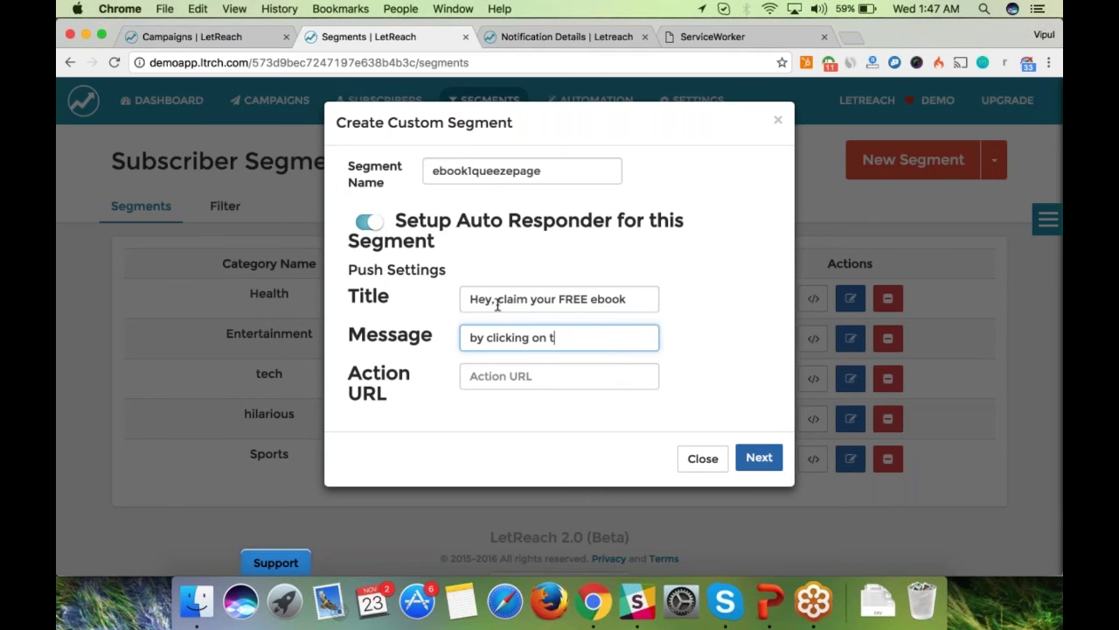
pyautogui.write('his notification')
pyautogui.press('Tab')
pyautogui.write('htt')
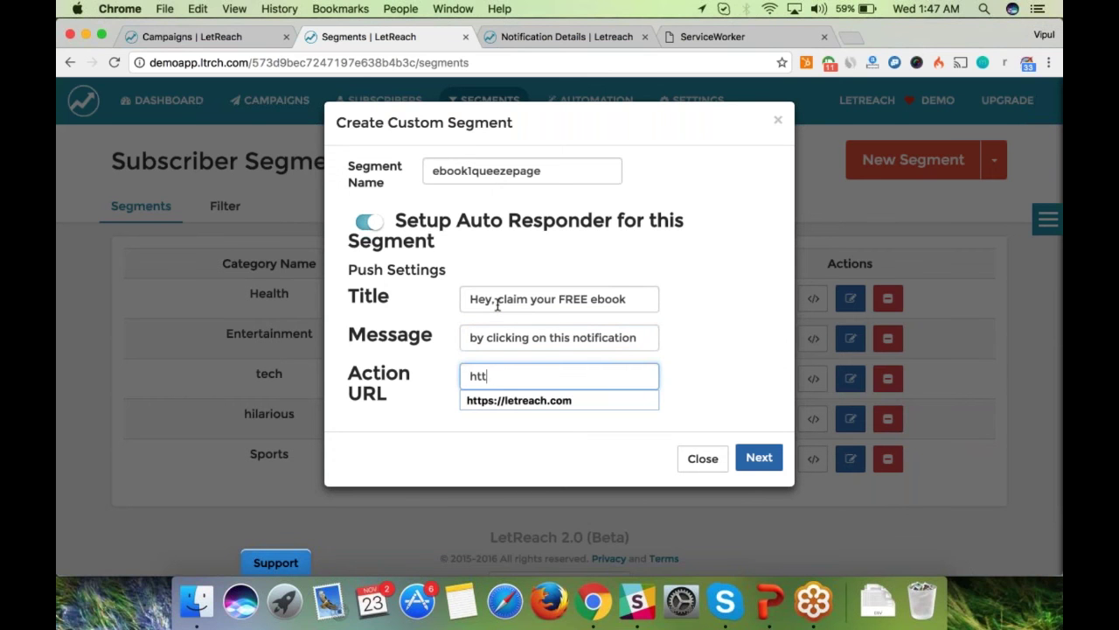
pyautogui.write('ps://letreach.com/')
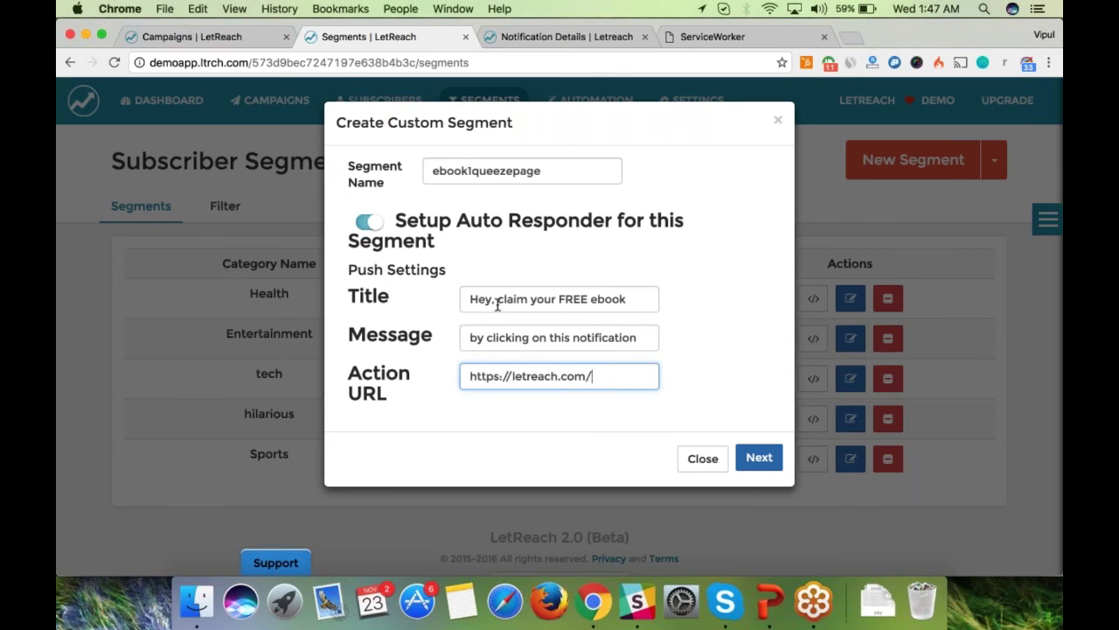
pyautogui.write('free-ebook')
pyautogui.click(757, 457)
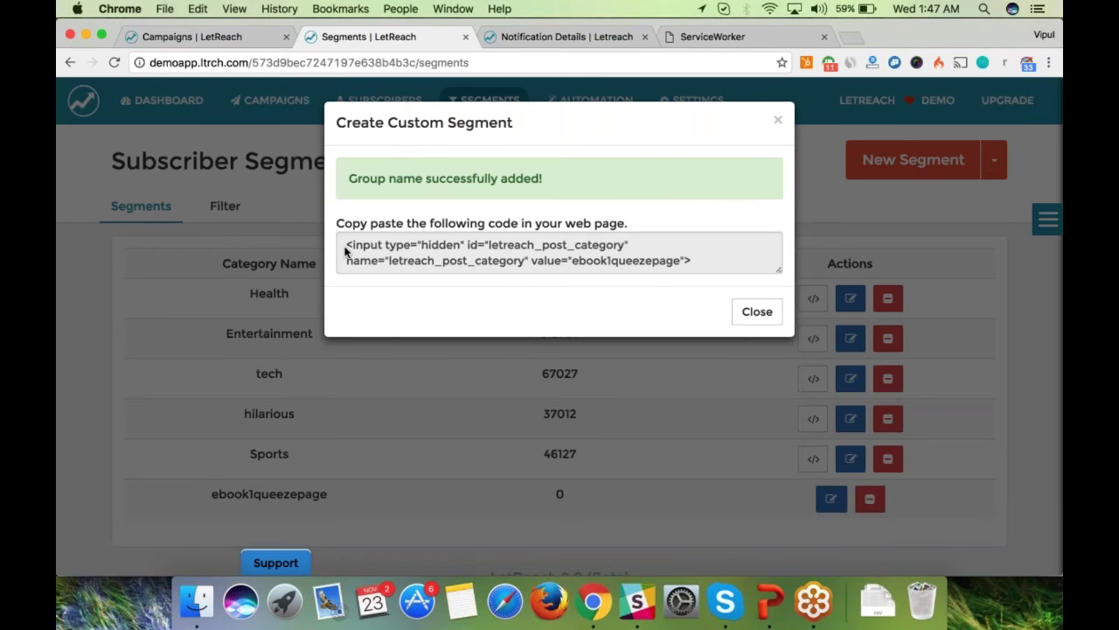
# Highlight the hidden-input code generated for the ebook1queezepage segment, and view the group code of the Health segment.
pyautogui.moveTo(346, 251); pyautogui.dragTo(645, 289)
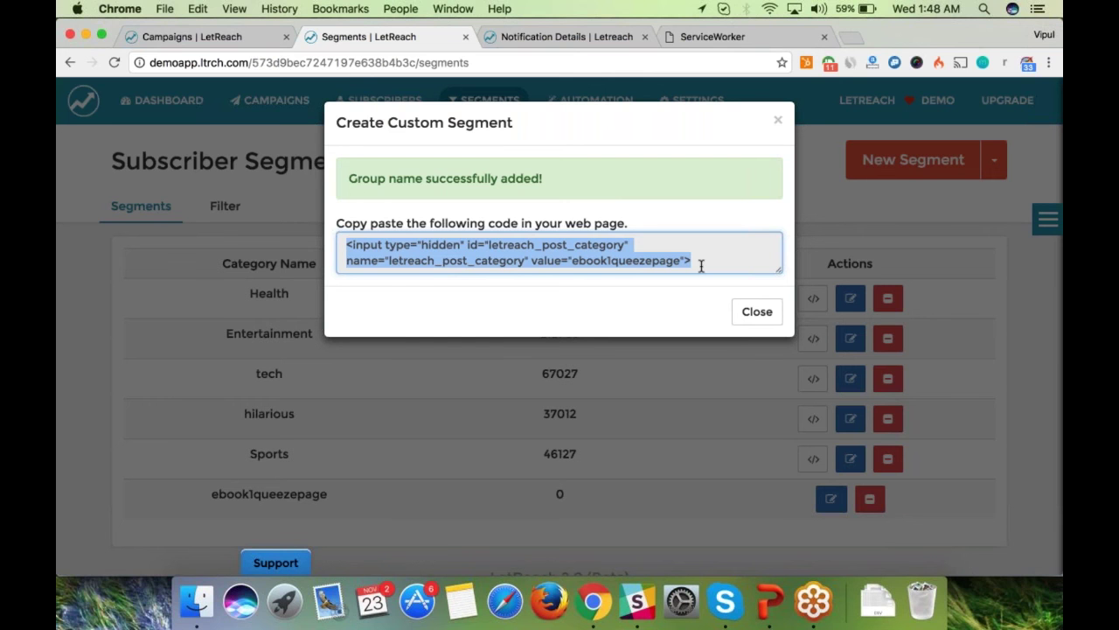
pyautogui.click(768, 313)
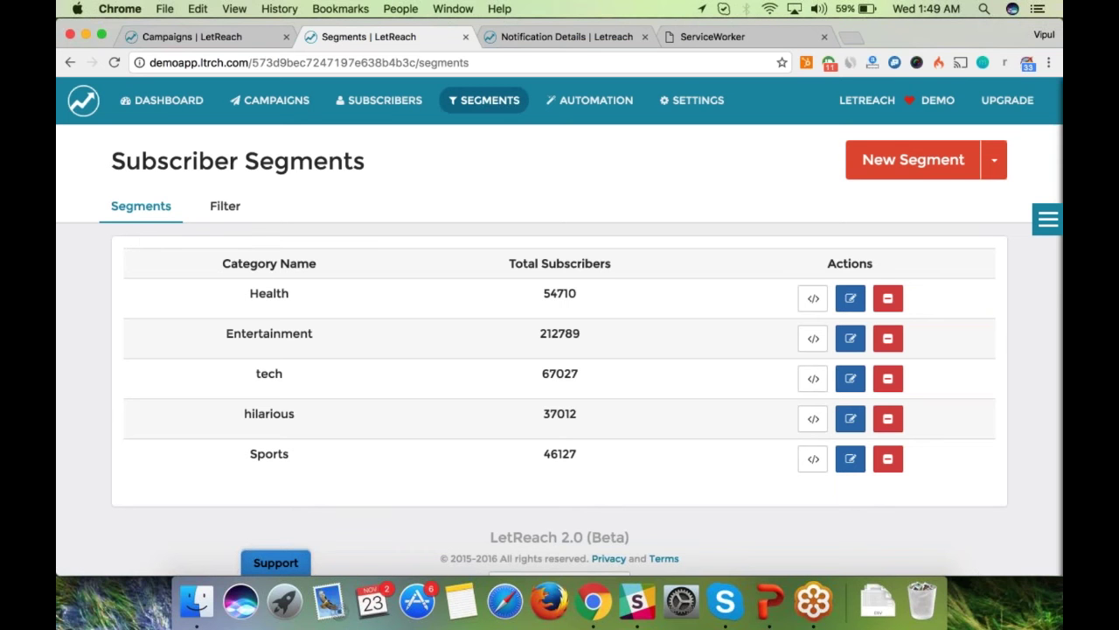
pyautogui.click(812, 298)
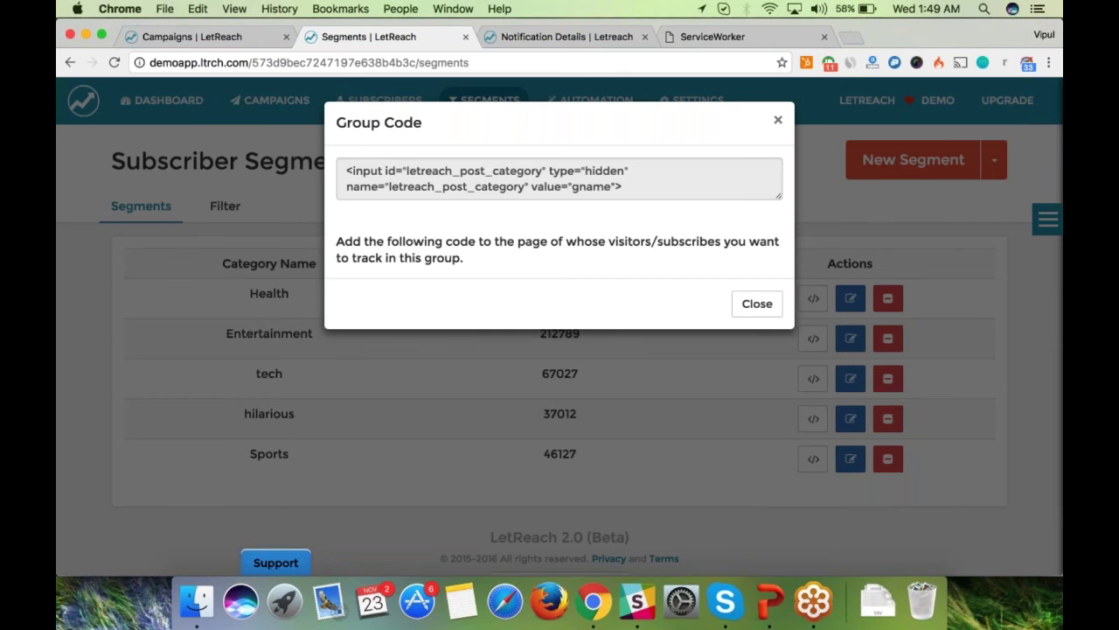
pyautogui.click(778, 119)
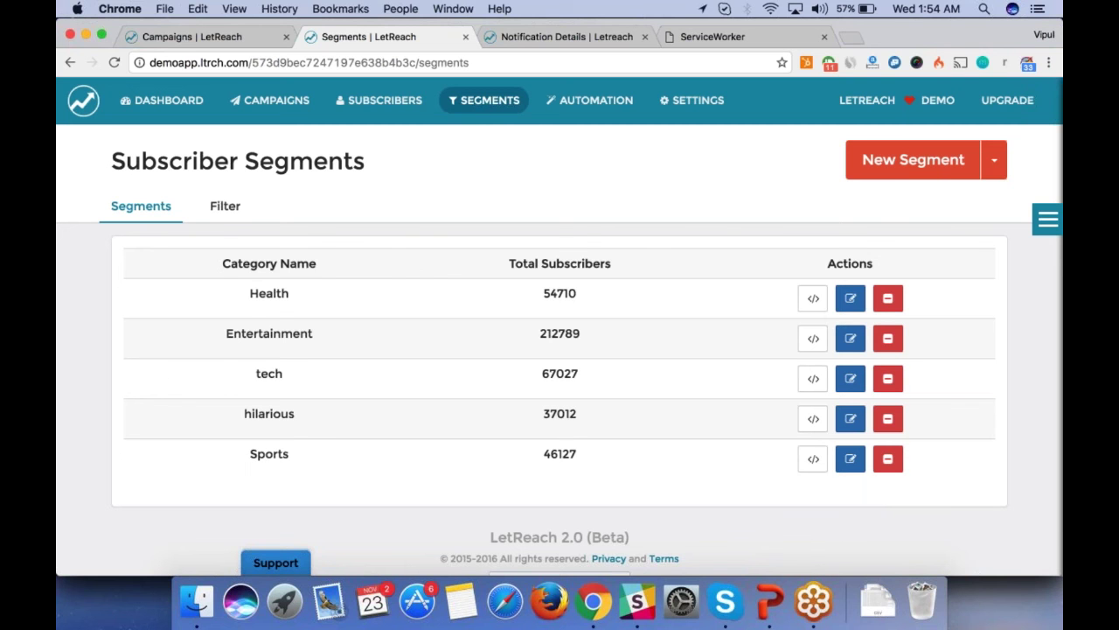
# Go to the subscriber filters and start a new filter.
pyautogui.click(225, 205)
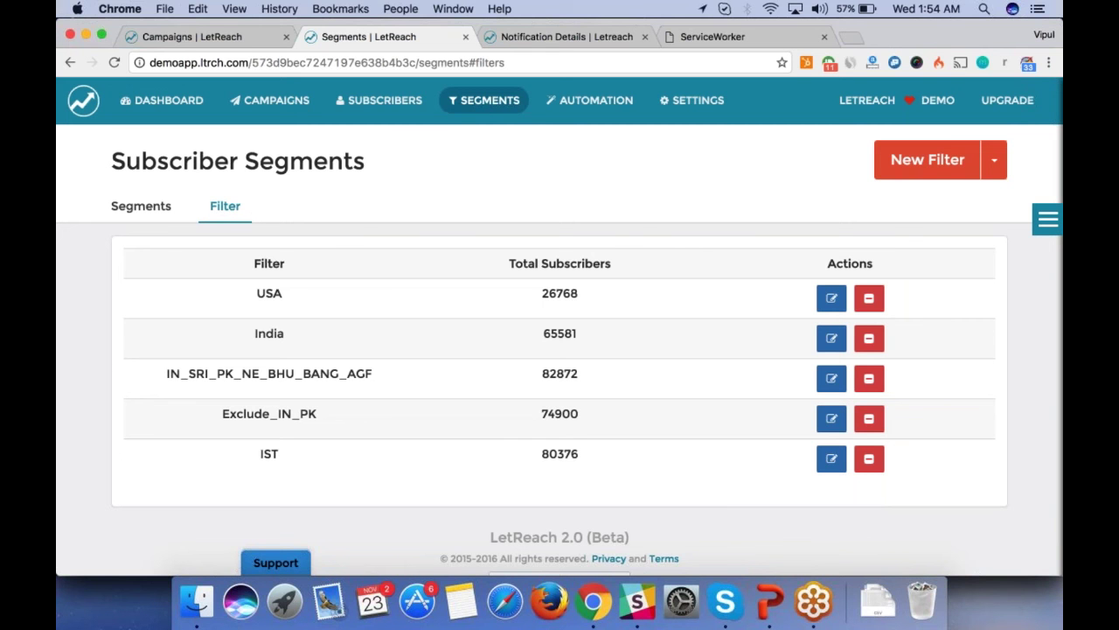
pyautogui.click(932, 170)
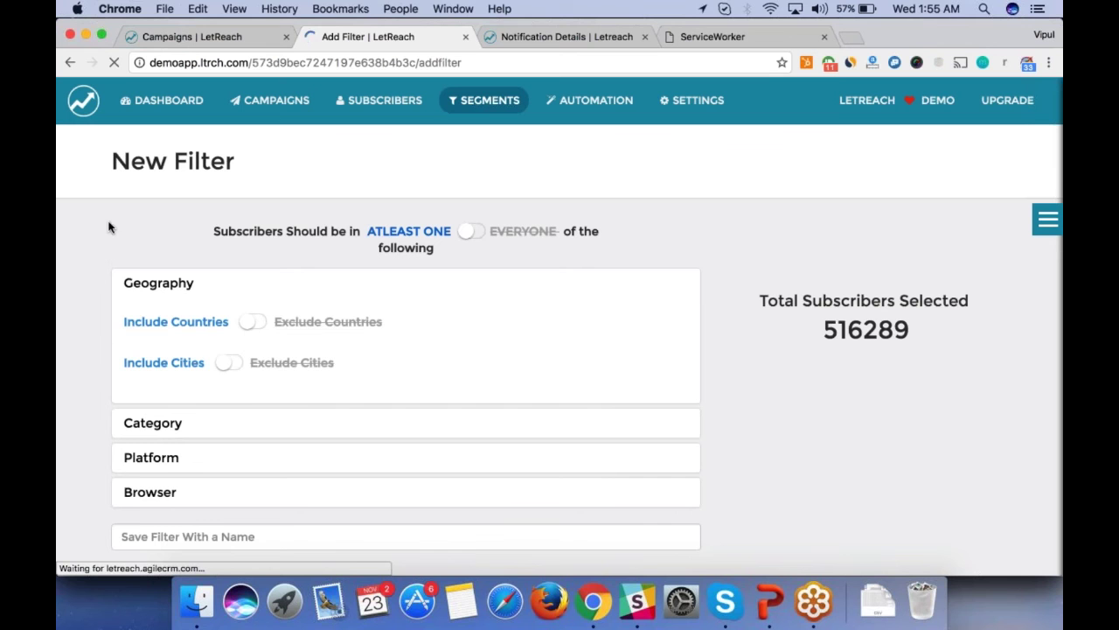
pyautogui.scroll(-1, 108, 227)
pyautogui.scroll(-2, 108, 226)
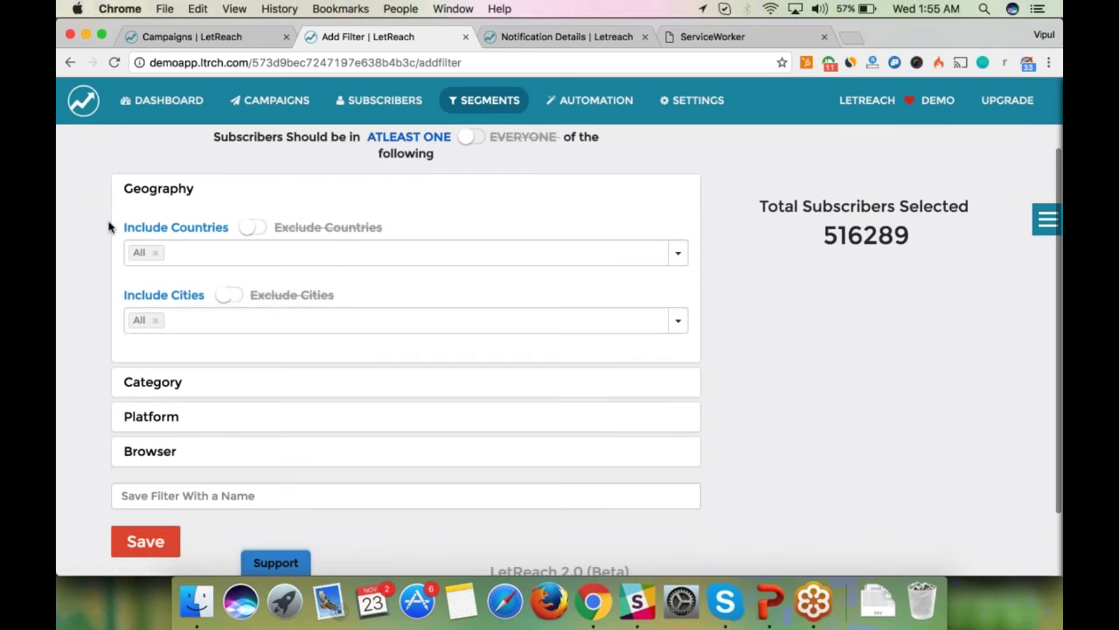
pyautogui.scroll(1, 108, 227)
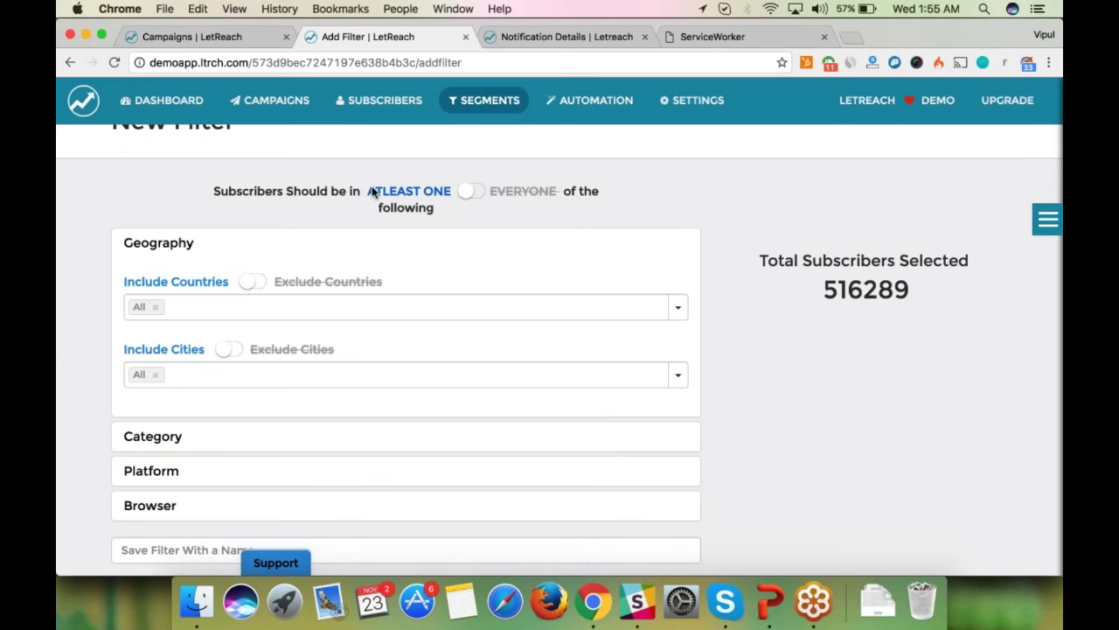
# Highlight the filter's ATLEAST ONE matching rule, and switch the rule to EVERYONE and back to ATLEAST ONE.
pyautogui.moveTo(371, 186); pyautogui.dragTo(446, 191)
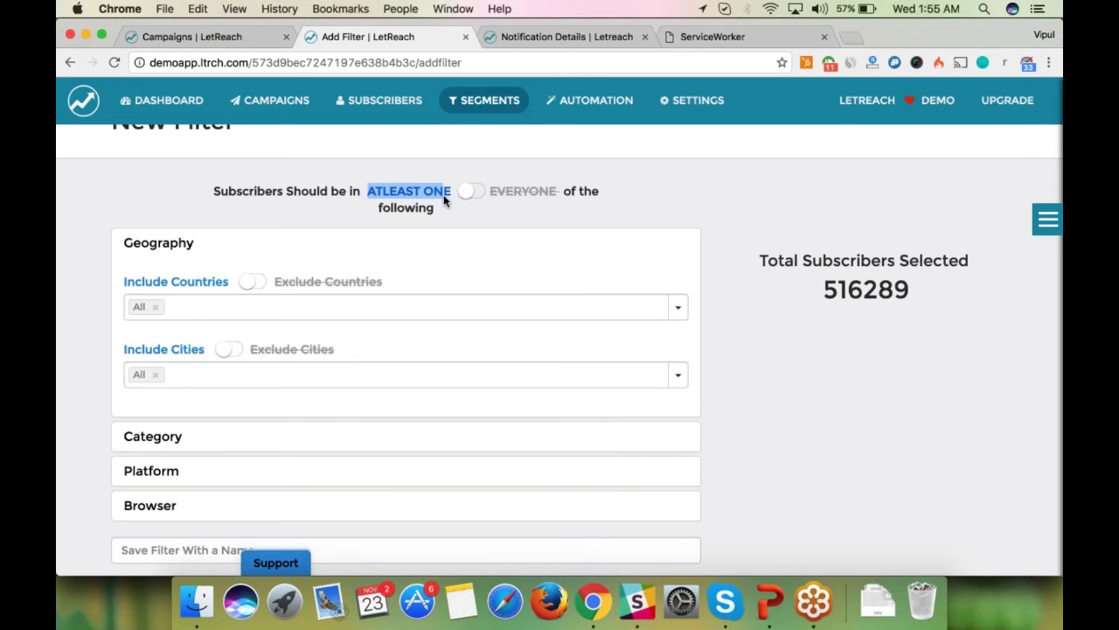
pyautogui.click(441, 197)
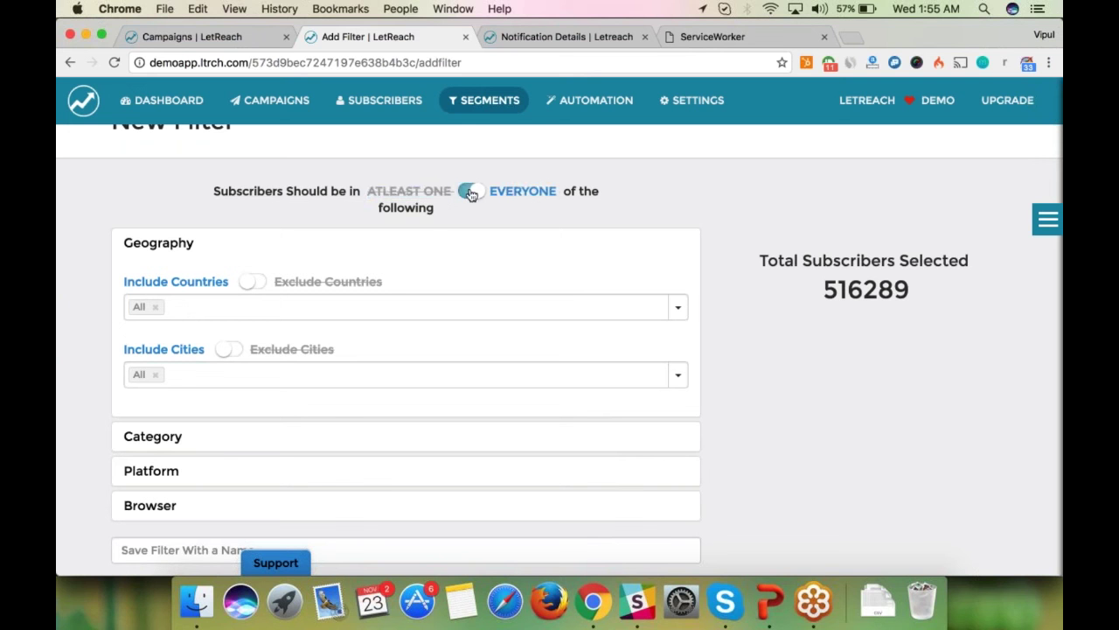
pyautogui.click(470, 195)
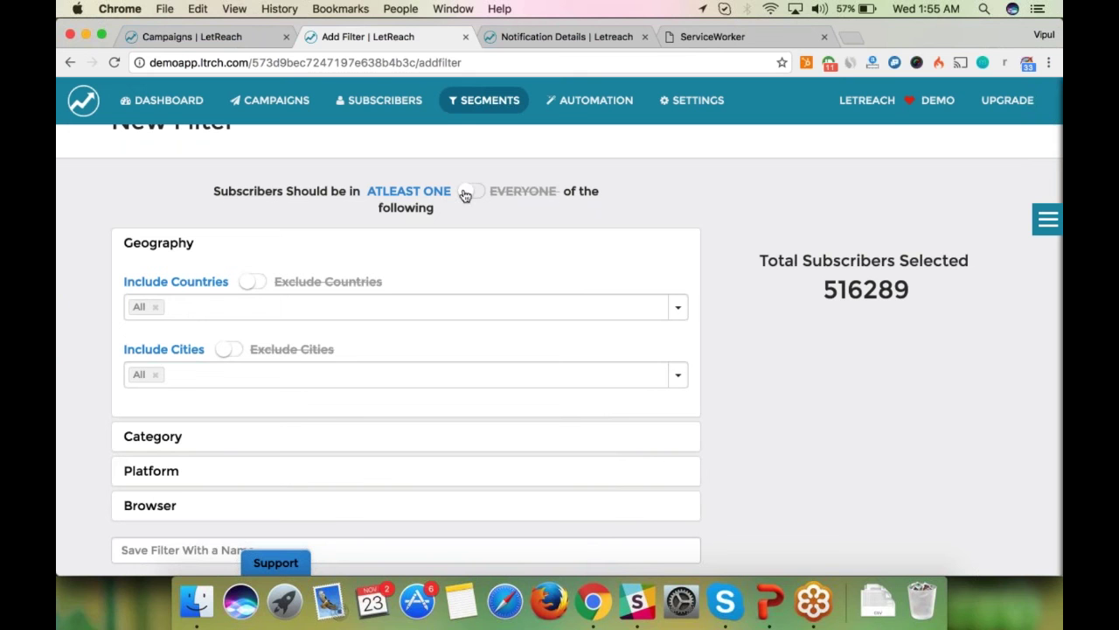
# Try the exclude option for countries, return to including them, and replace All with United States.
pyautogui.scroll(-2, 464, 207)
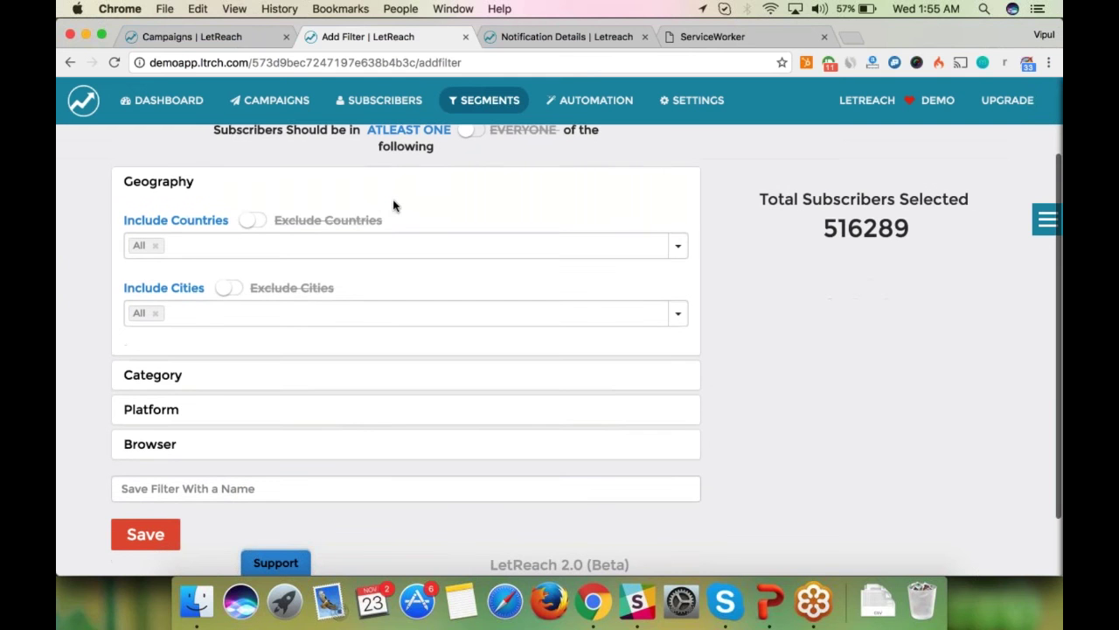
pyautogui.click(253, 221)
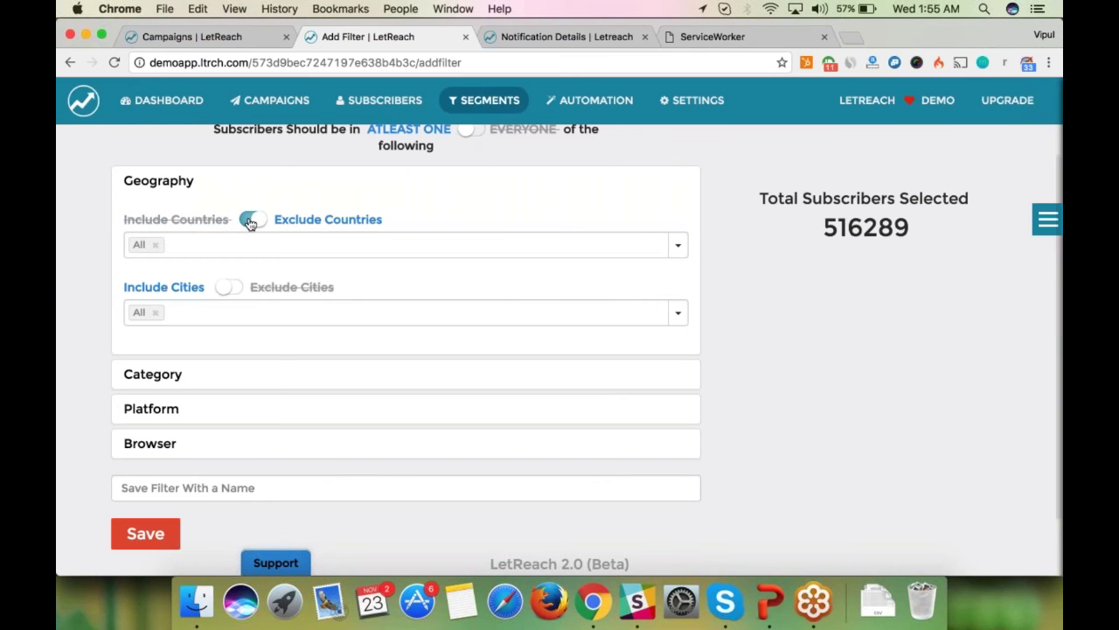
pyautogui.click(251, 219)
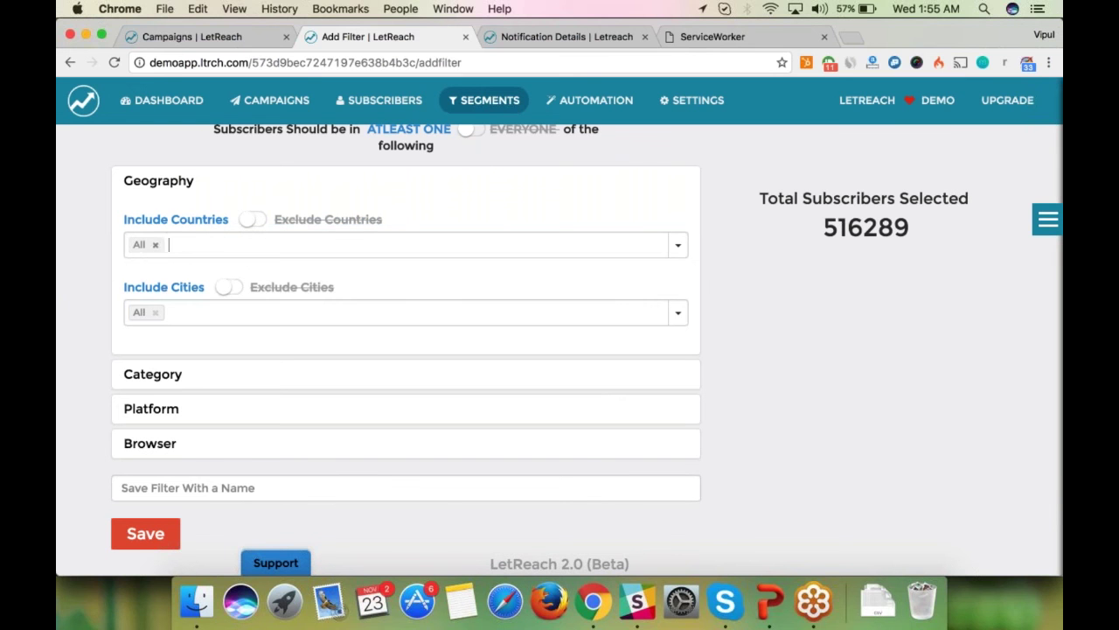
pyautogui.write('united')
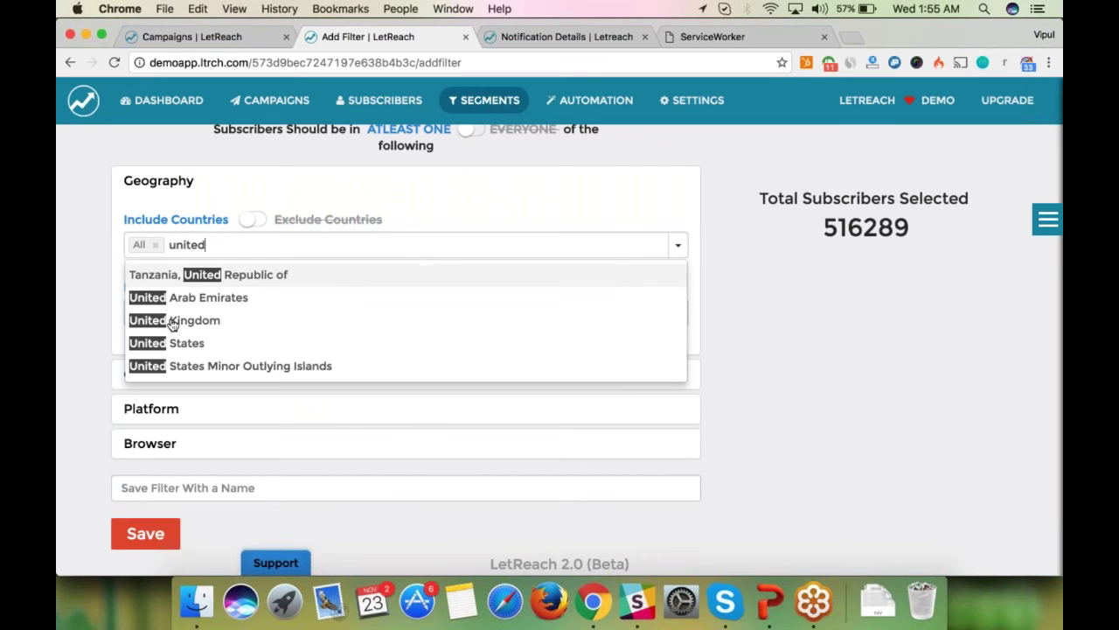
pyautogui.click(179, 343)
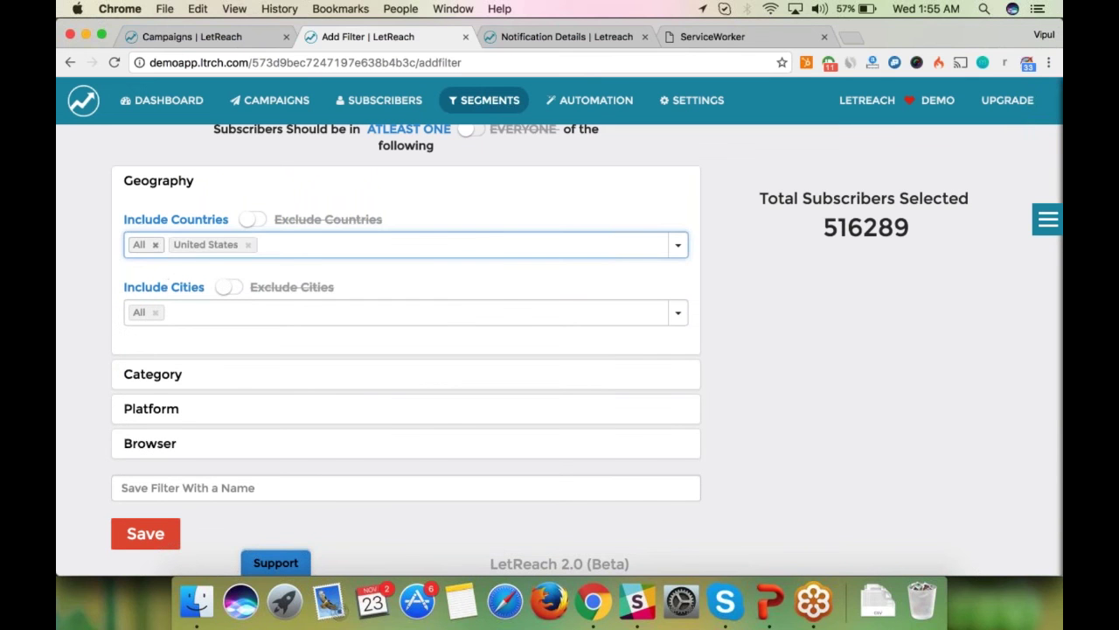
pyautogui.click(155, 245)
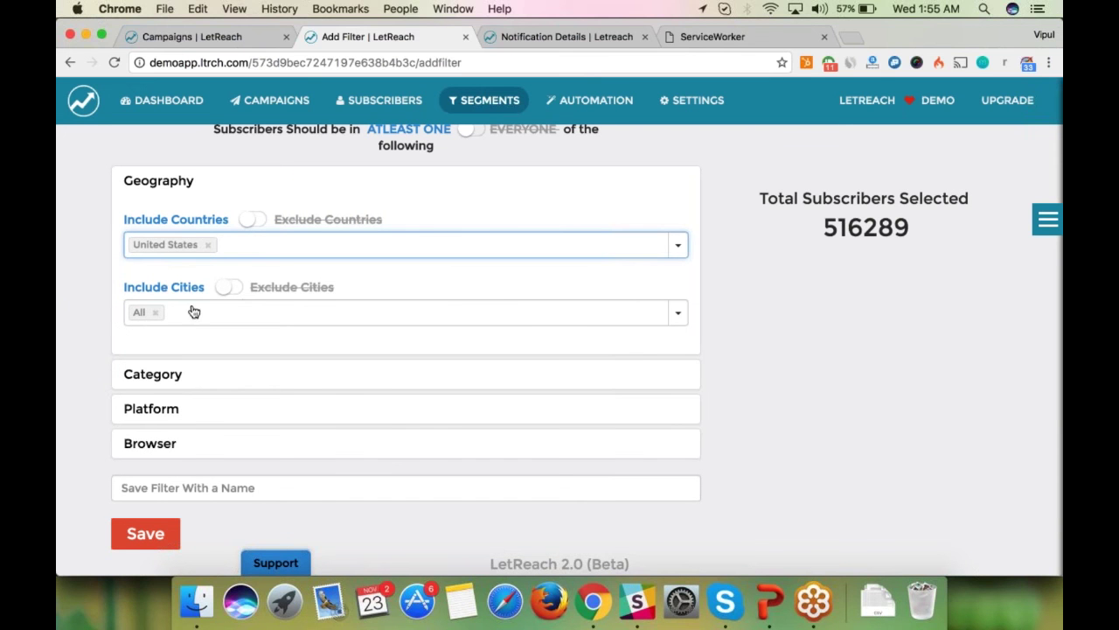
# Switch the filter's cities to exclusion and replace All with Saltville.
pyautogui.click(166, 288)
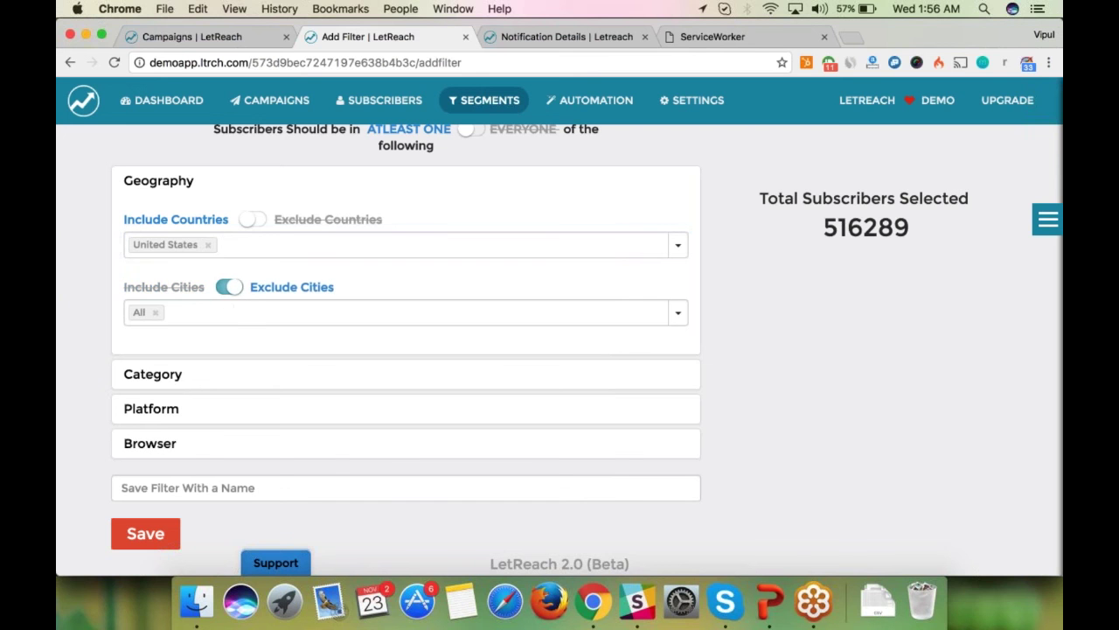
pyautogui.click(158, 313)
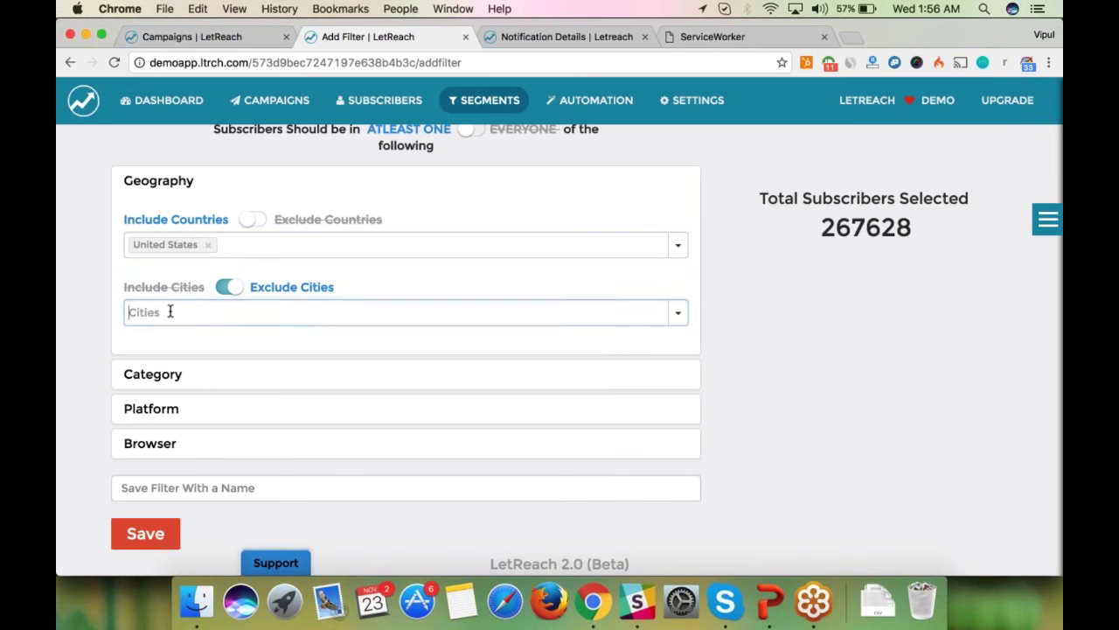
pyautogui.write('sa')
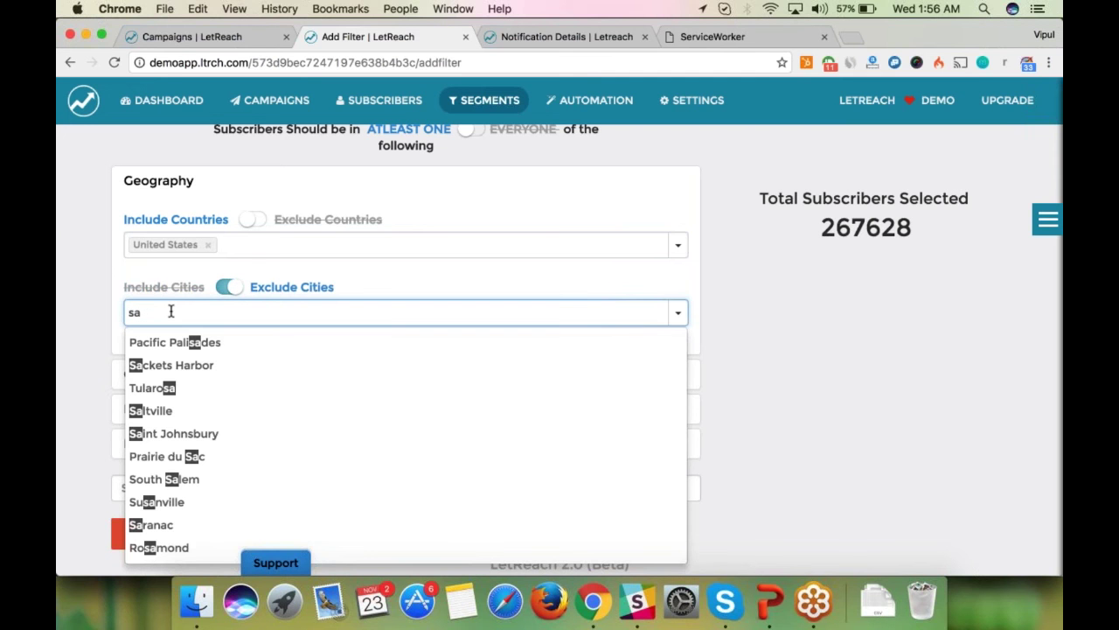
pyautogui.click(176, 409)
pyautogui.scroll(1, 58, 354)
pyautogui.scroll(1, 97, 242)
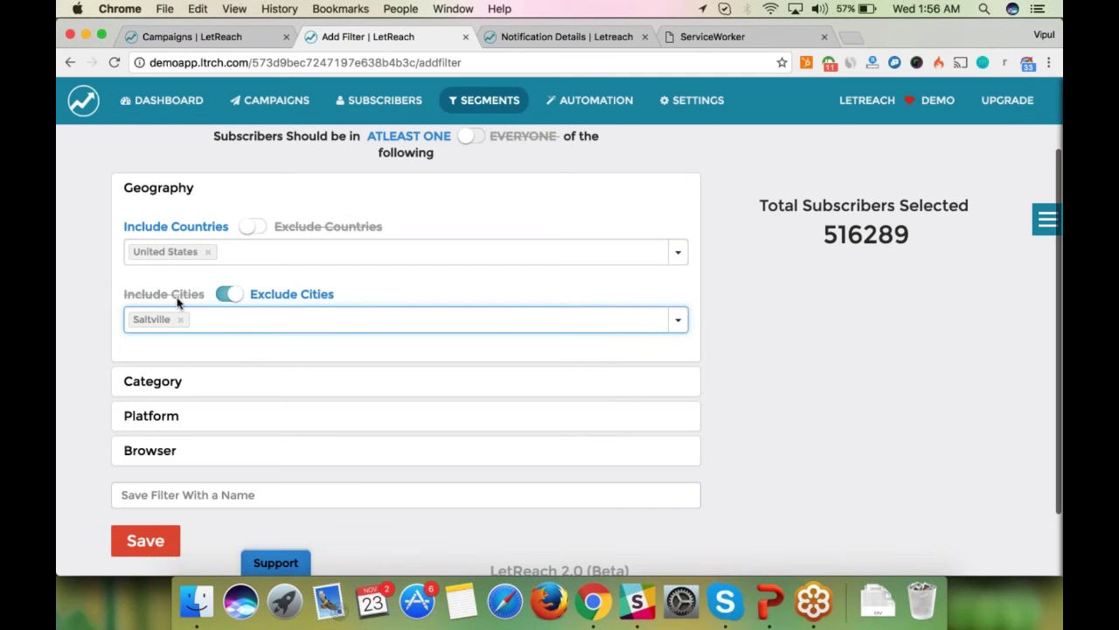
# Replace All with Health & Fitness in the filter's category criteria.
pyautogui.scroll(-1, 140, 360)
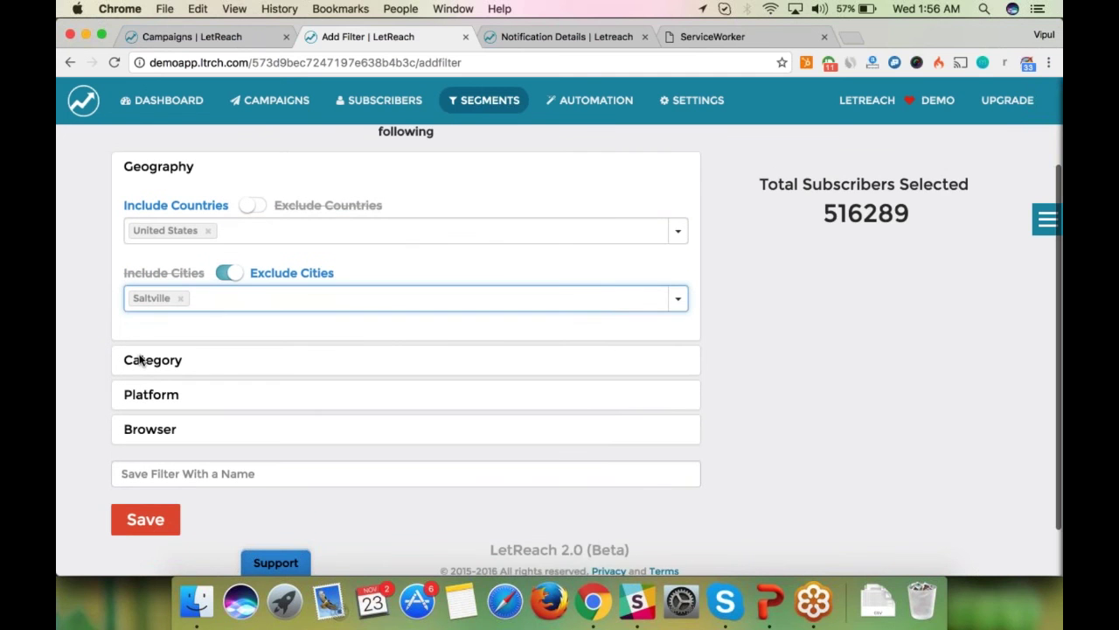
pyautogui.click(150, 297)
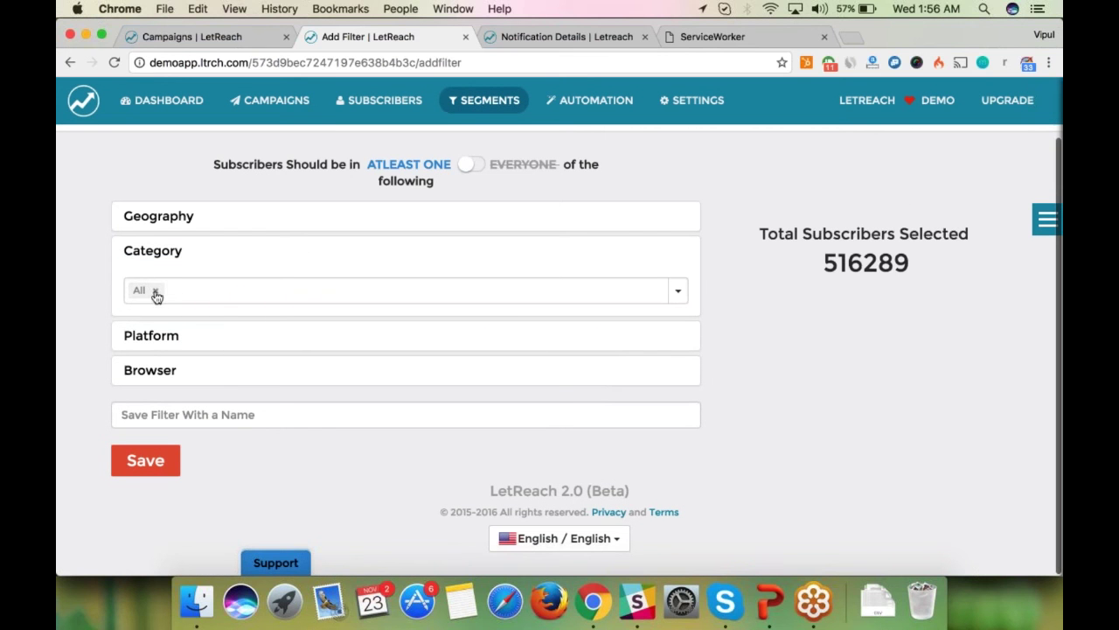
pyautogui.click(155, 295)
pyautogui.write('hal')
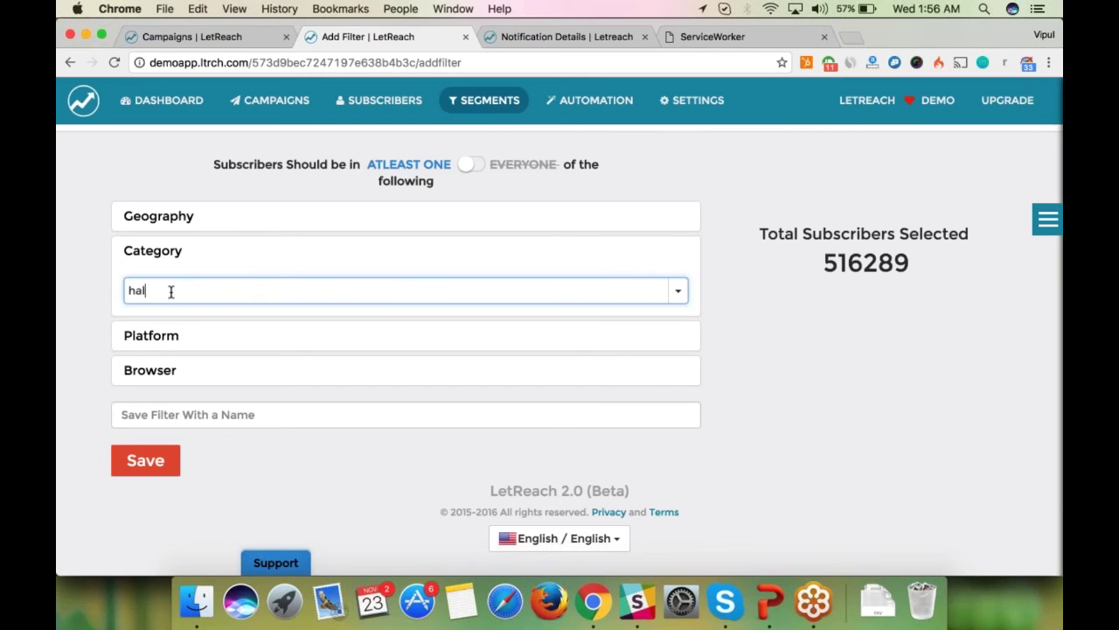
pyautogui.write('t')
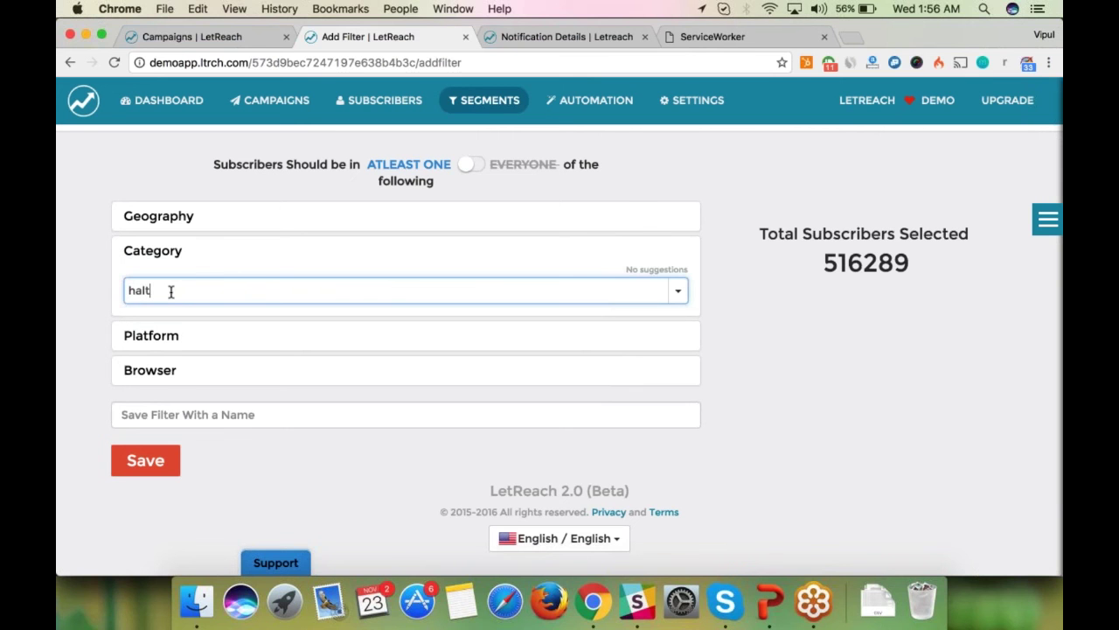
pyautogui.press('BackSpace')
pyautogui.press('BackSpace')
pyautogui.press('BackSpace')
pyautogui.write('ea')
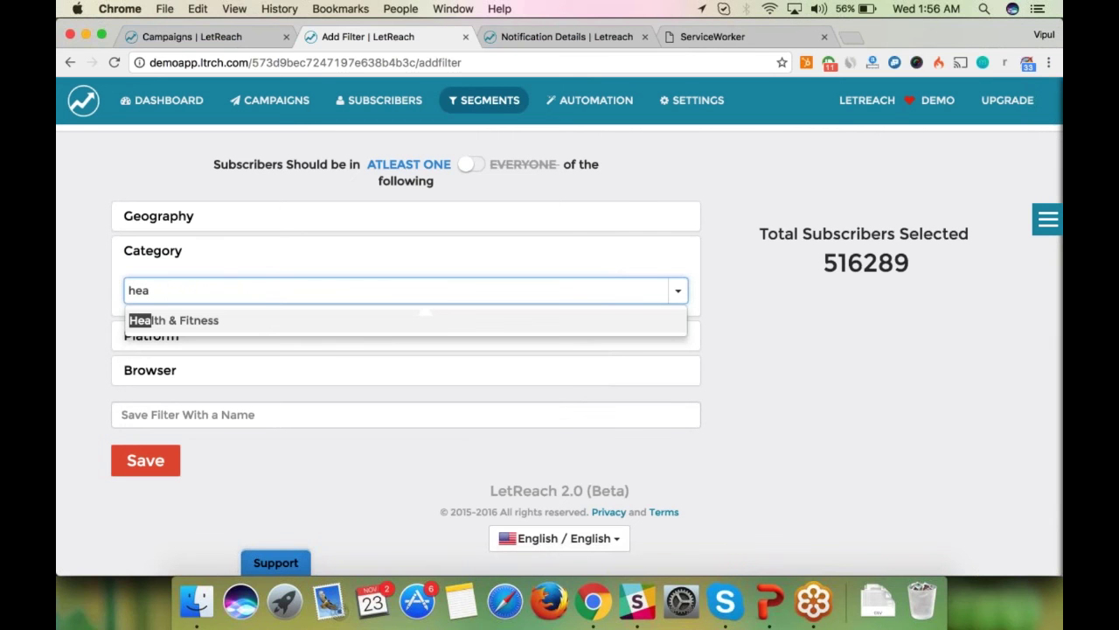
pyautogui.click(166, 320)
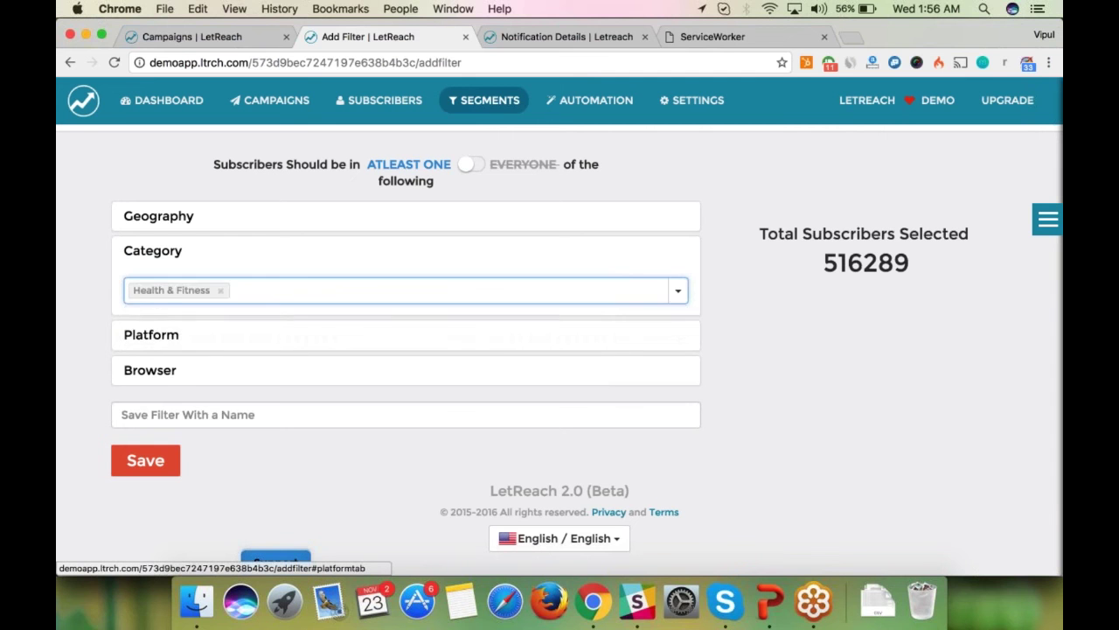
# Replace All with Chrome in the filter's browser criteria.
pyautogui.click(153, 335)
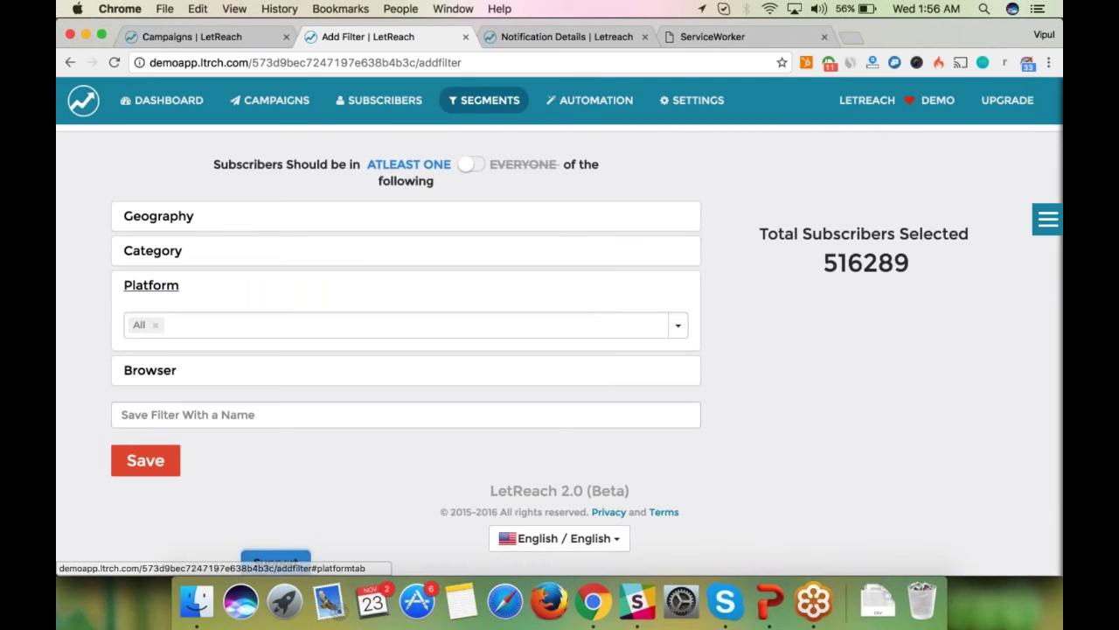
pyautogui.click(151, 373)
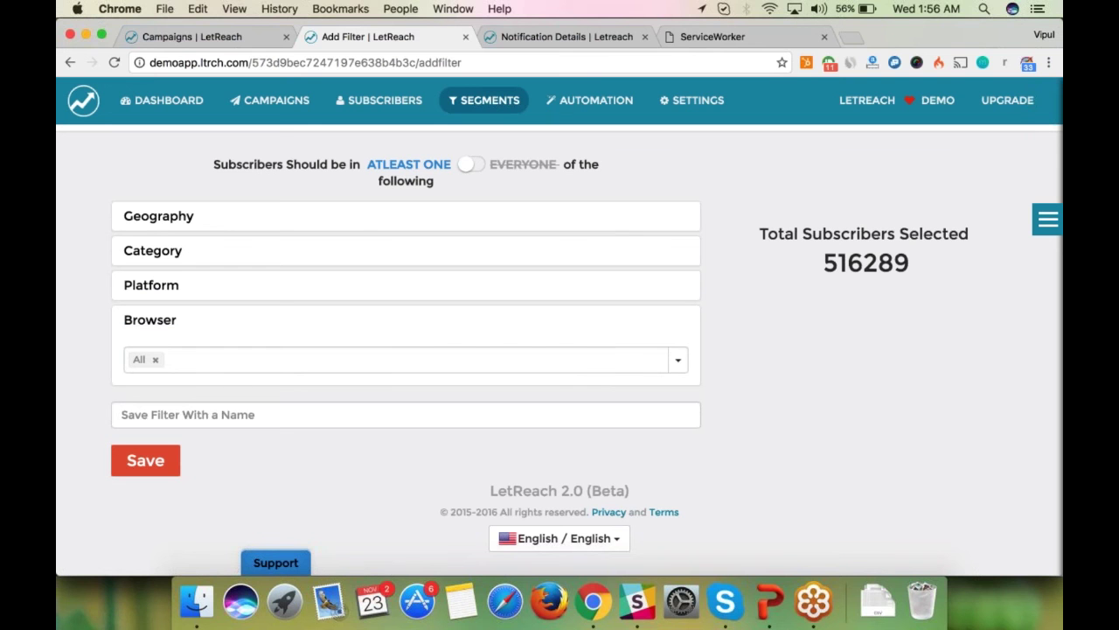
pyautogui.click(156, 359)
pyautogui.write('chr')
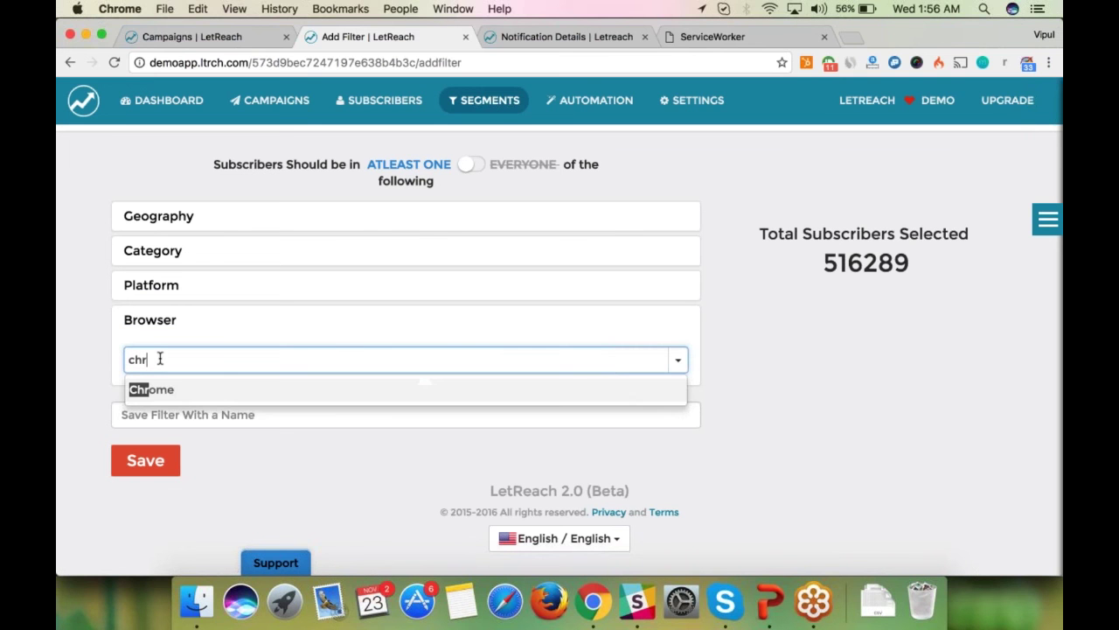
pyautogui.click(175, 390)
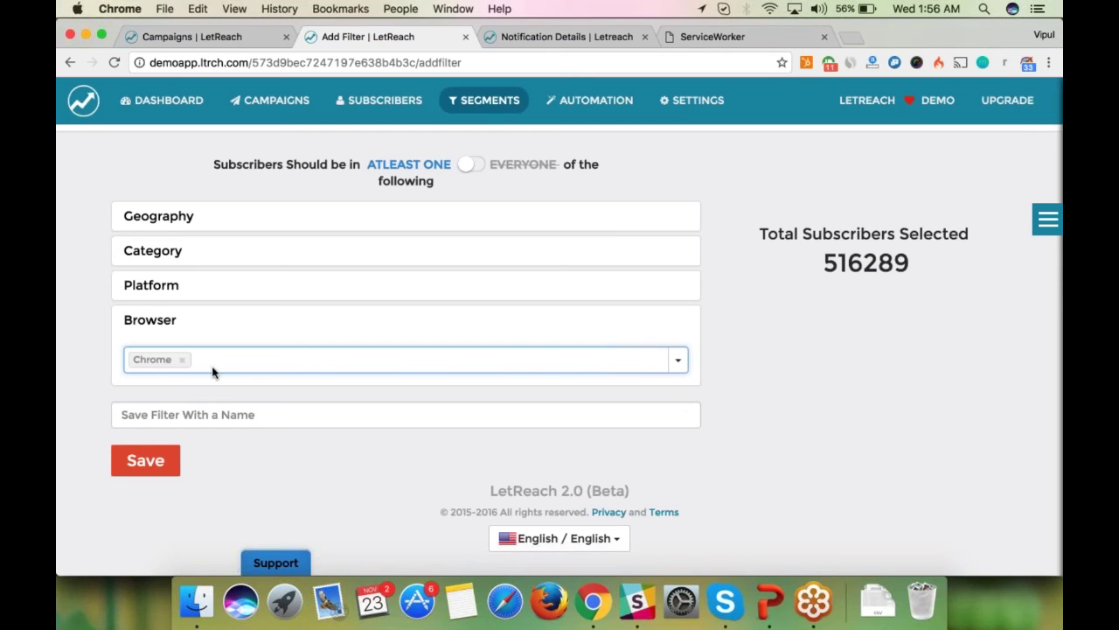
# Switch the filter's matching rule to EVERYONE and return it to ATLEAST ONE.
pyautogui.scroll(2, 306, 230)
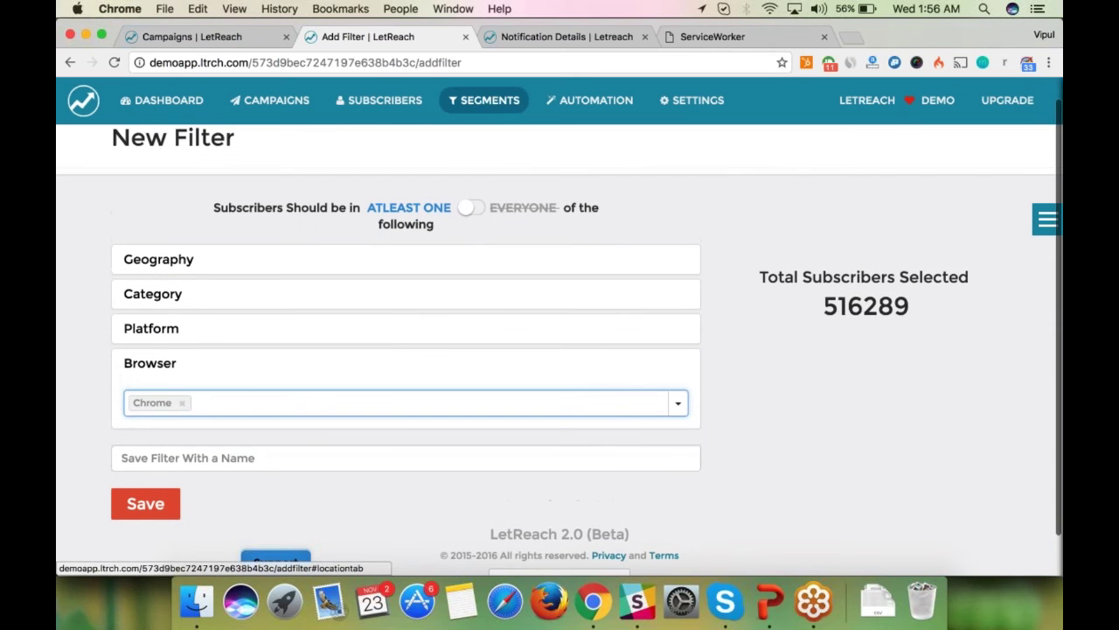
pyautogui.click(477, 213)
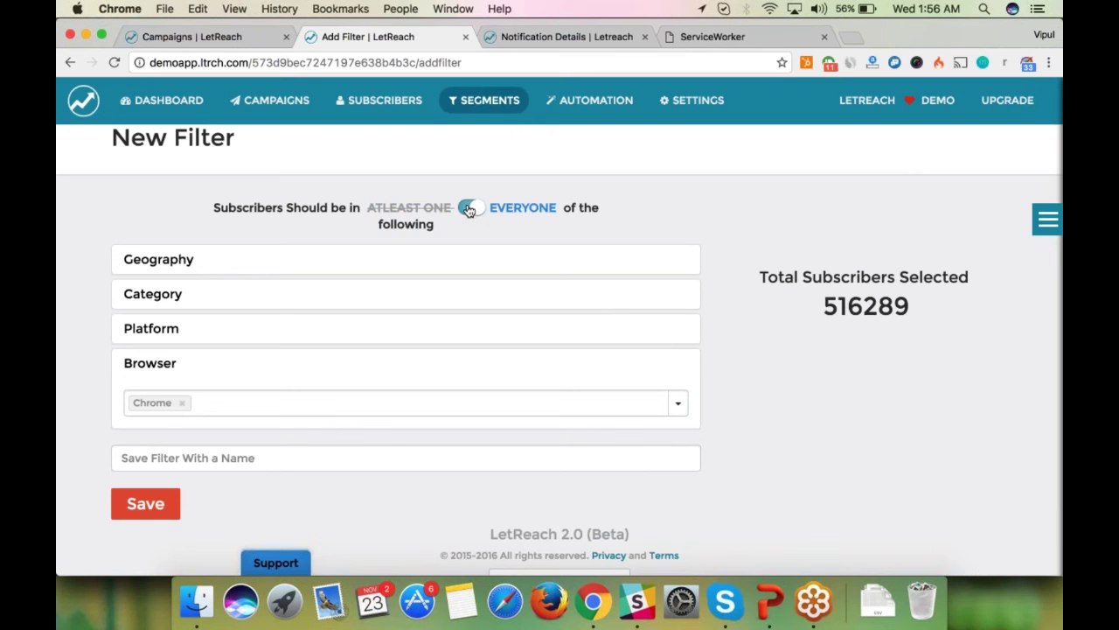
pyautogui.click(467, 210)
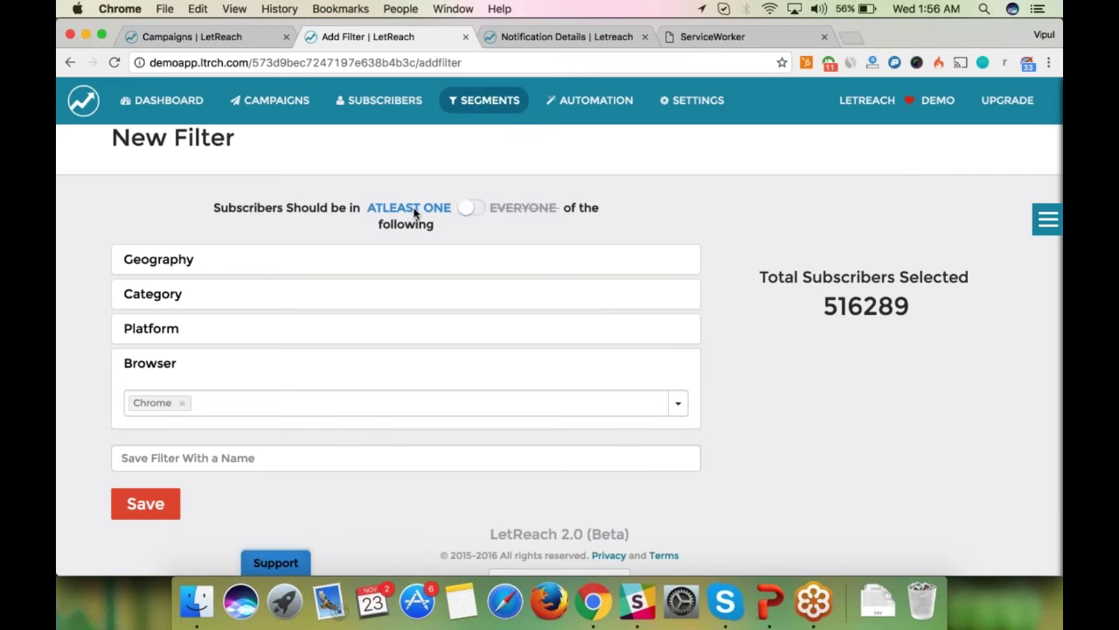
# Review the filter's geography, category, platform and browser criteria one after another.
pyautogui.click(164, 267)
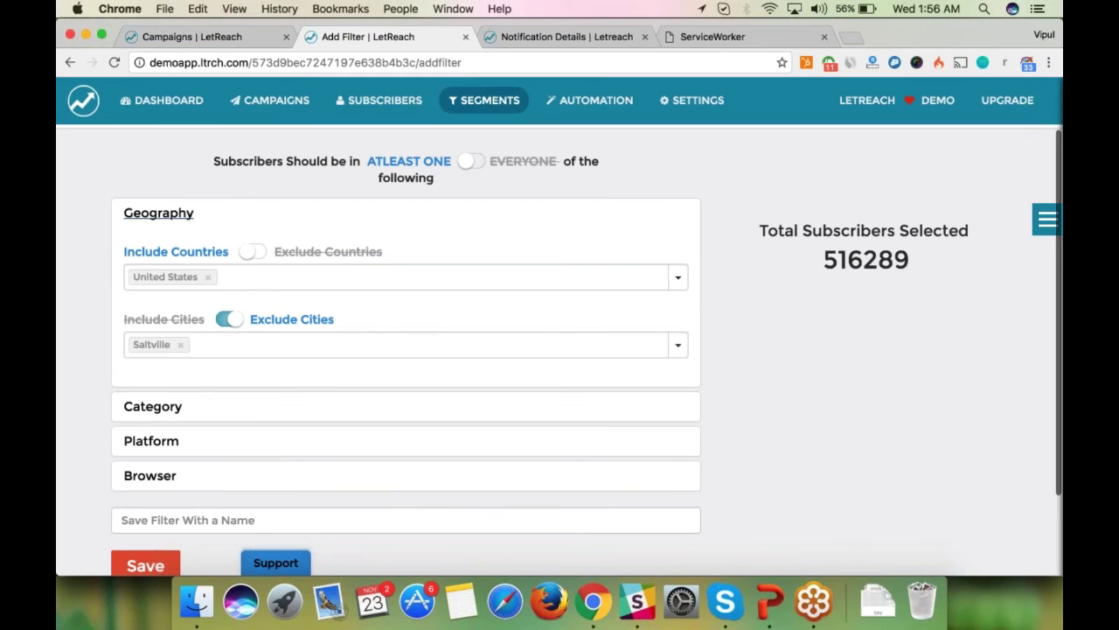
pyautogui.scroll(-3, 99, 326)
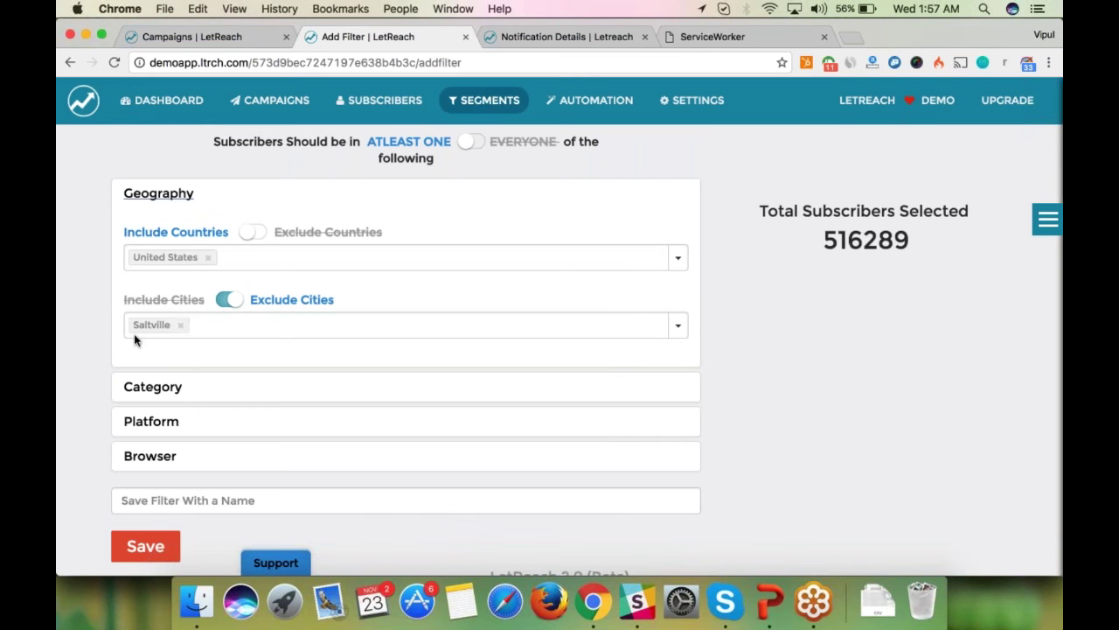
pyautogui.click(152, 386)
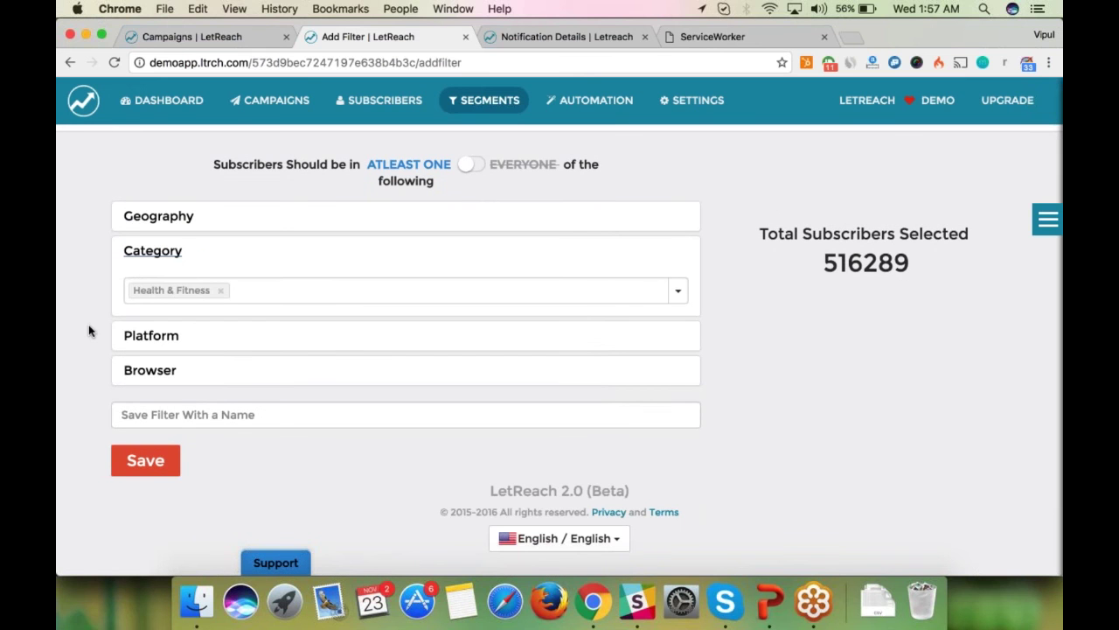
pyautogui.click(153, 341)
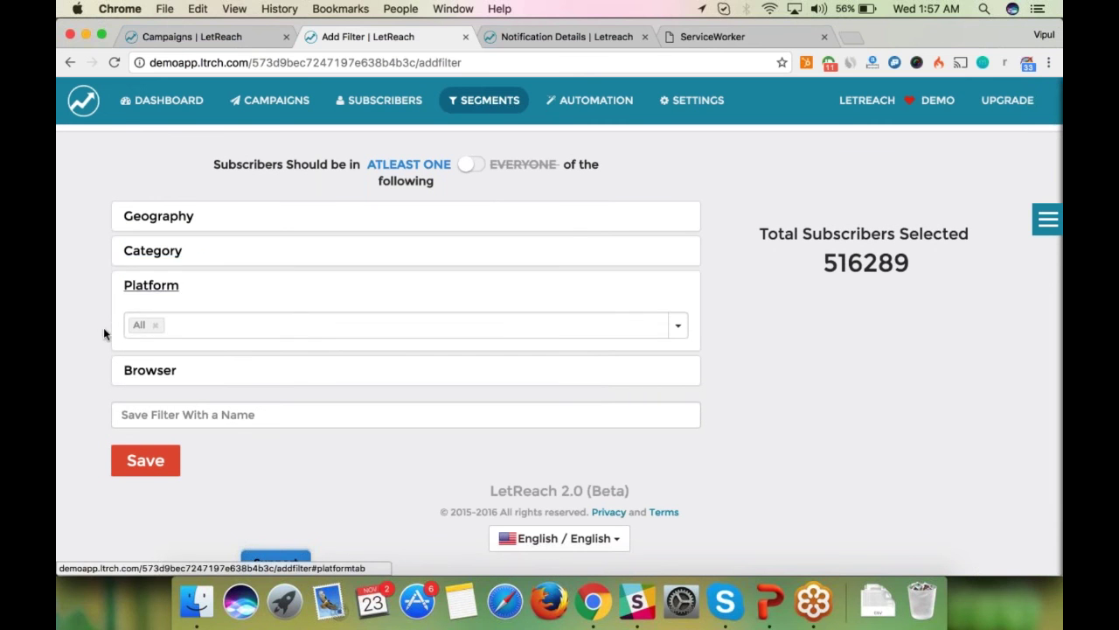
pyautogui.click(160, 368)
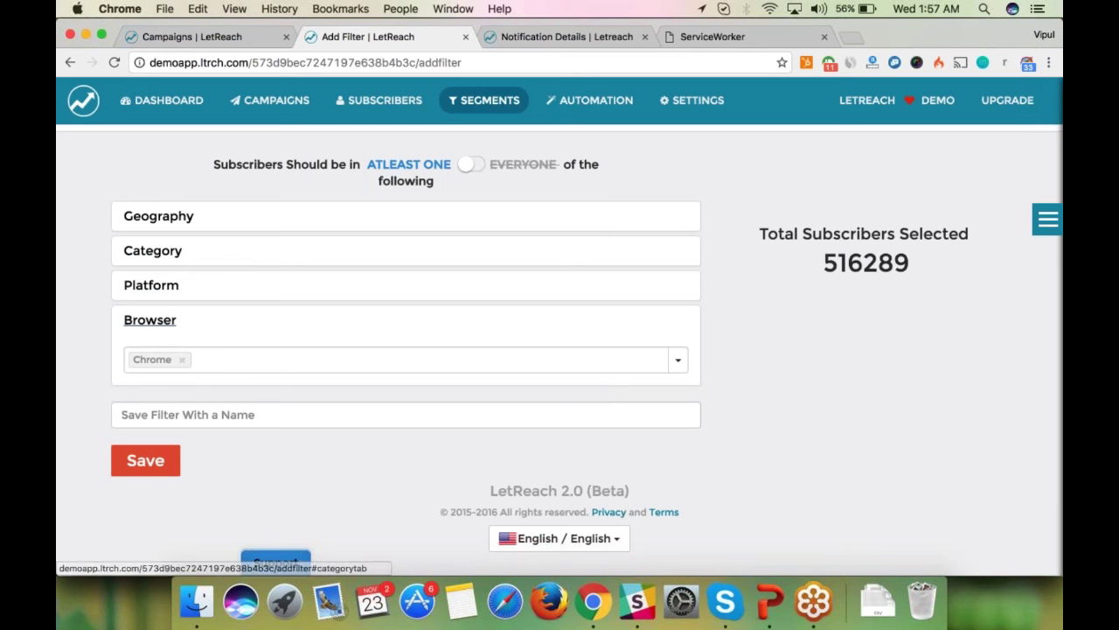
# Set the filter's matching rule to EVERYONE, highlight the selected subscriber total, and save the filter as Test Filter 1.
pyautogui.click(475, 167)
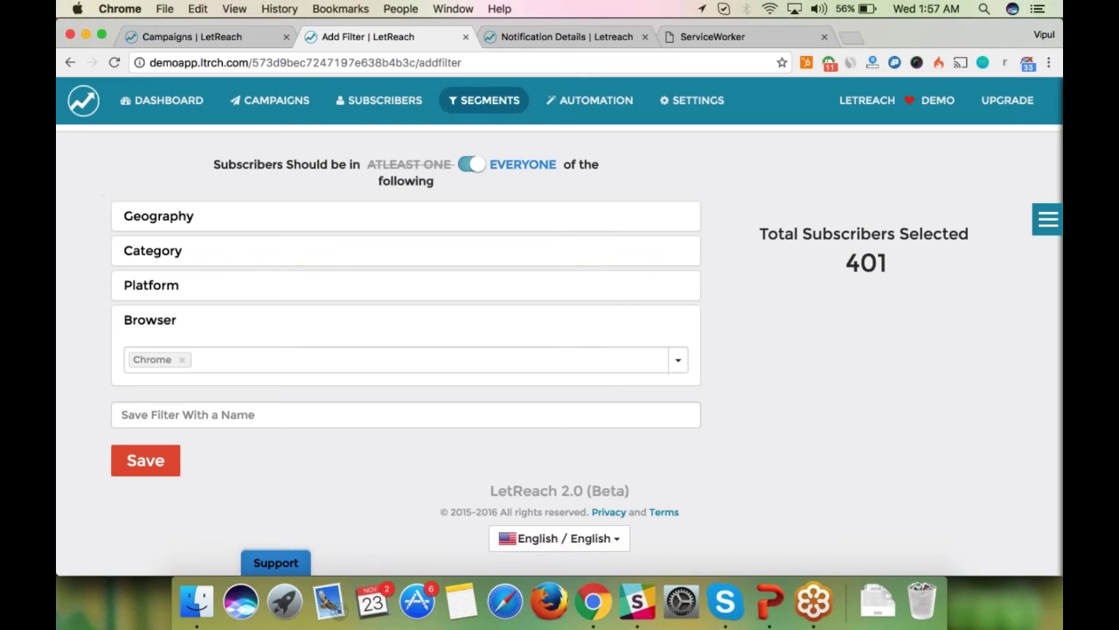
pyautogui.moveTo(843, 262); pyautogui.dragTo(904, 265)
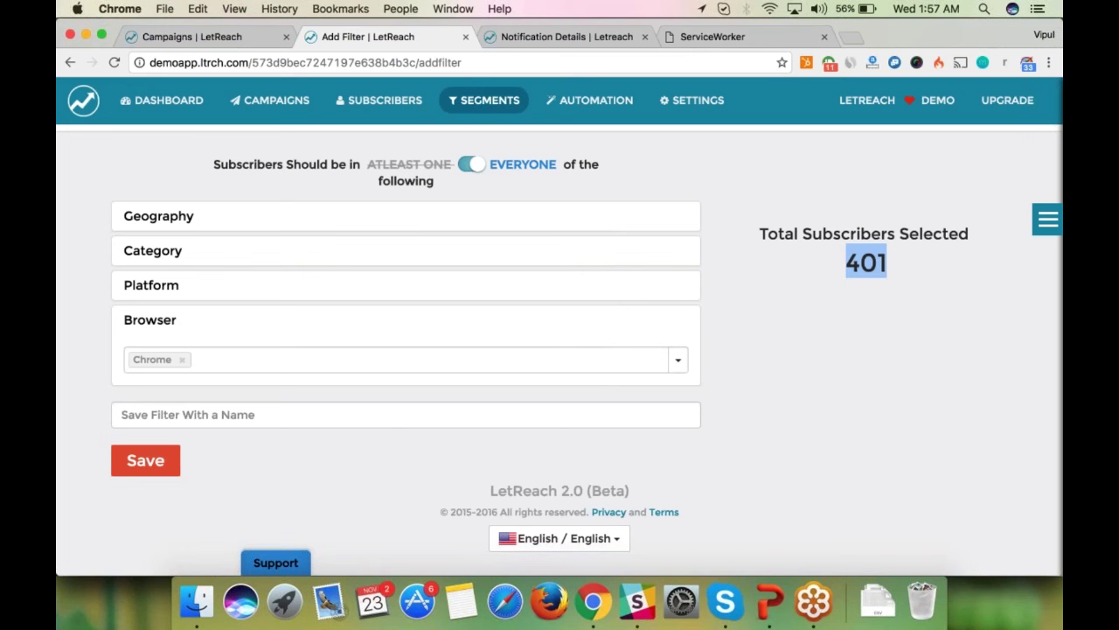
pyautogui.click(391, 419)
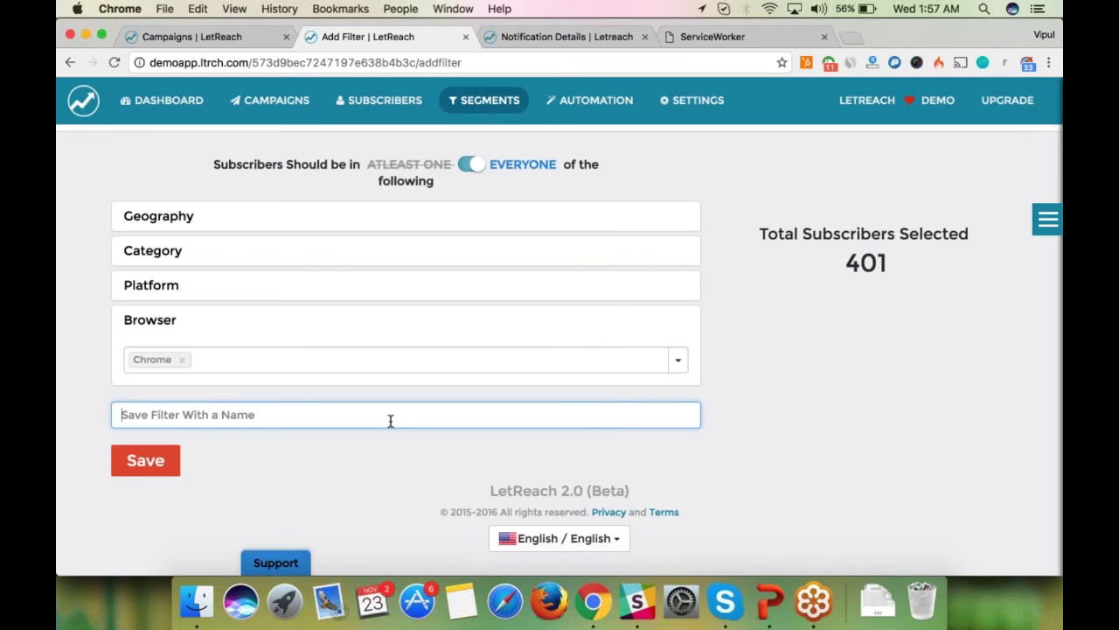
pyautogui.write('Tw')
pyautogui.press('BackSpace')
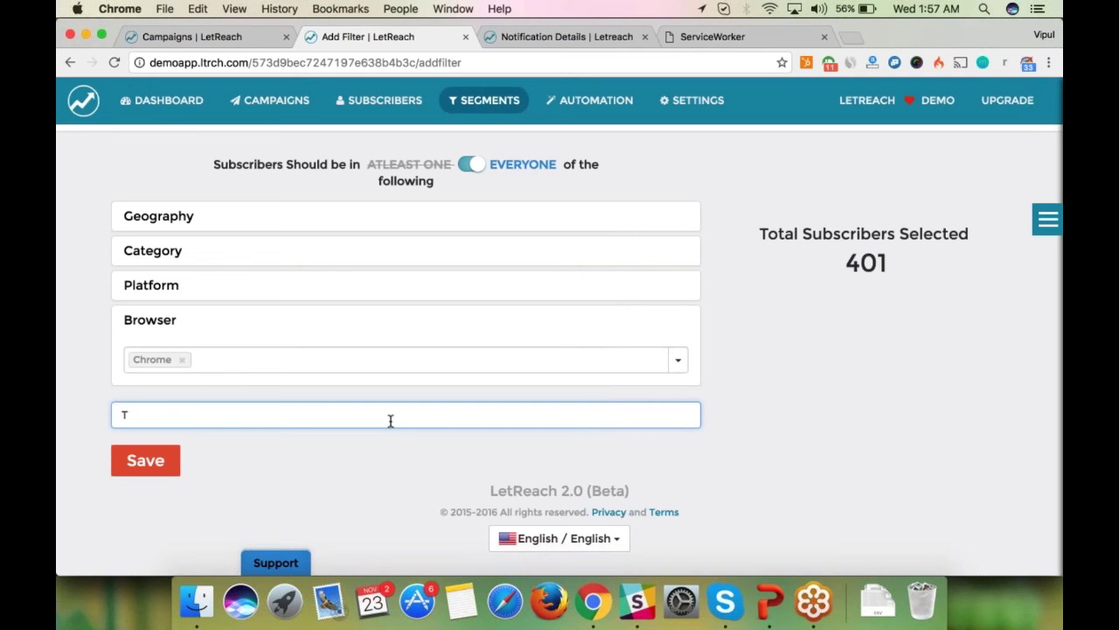
pyautogui.write('est Filter 1')
pyautogui.click(145, 461)
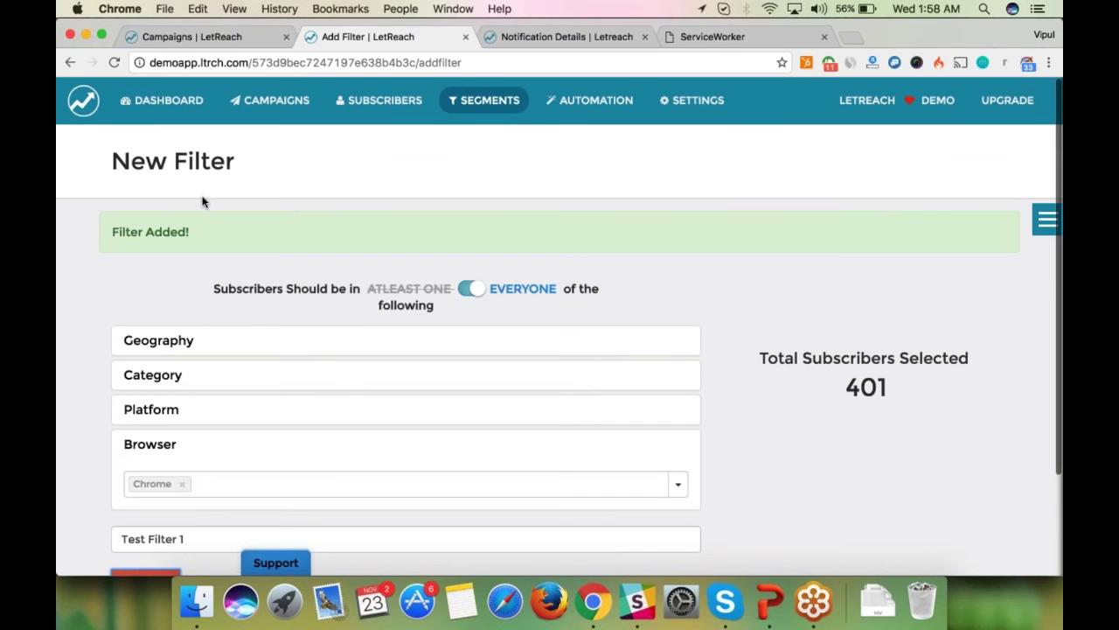
# Open the list of saved filters under the subscriber segments.
pyautogui.click(477, 116)
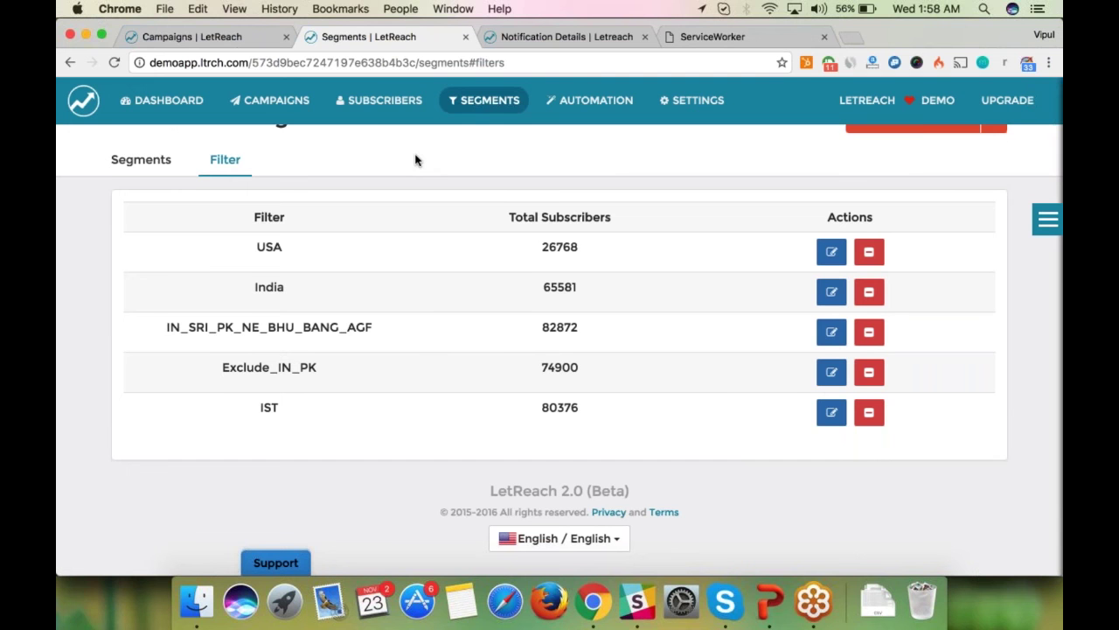
pyautogui.scroll(1, 415, 160)
pyautogui.scroll(2, 415, 160)
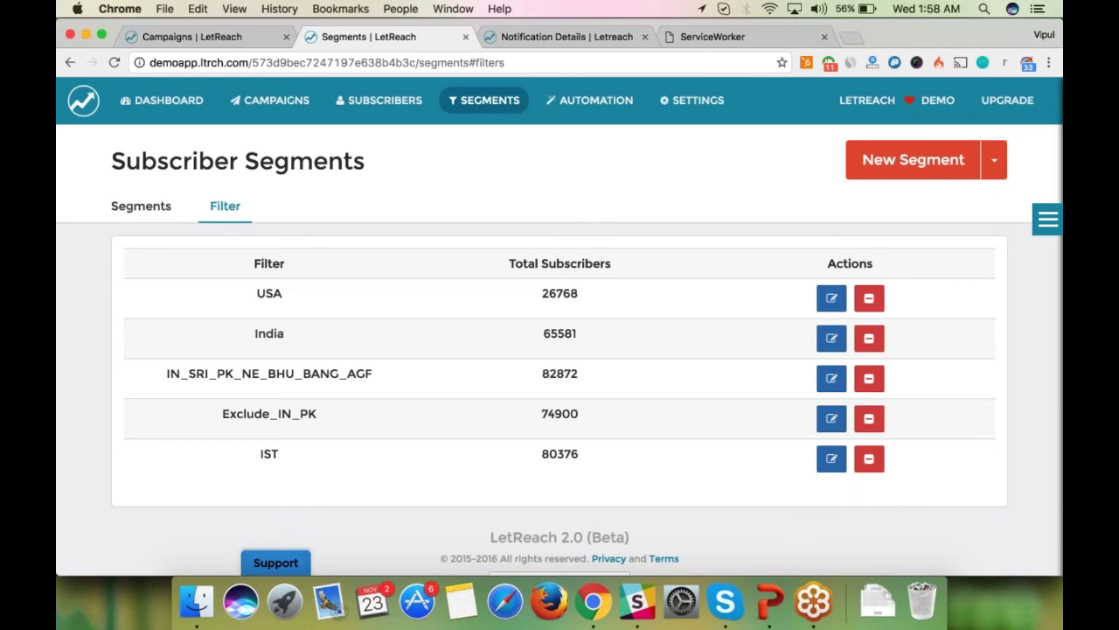
# Load app.letreach.com in a new browser tab, place that tab right after the Segments tab, and return to Segments.
pyautogui.click(848, 37)
pyautogui.write('app.letreach.com')
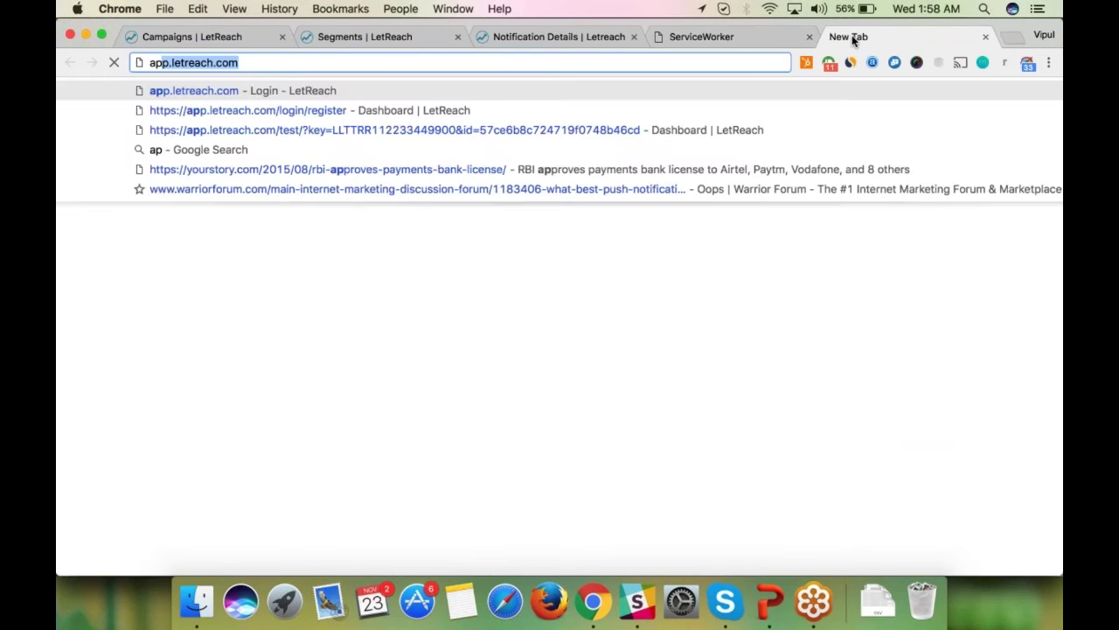
pyautogui.press('Return')
pyautogui.press('super+2')
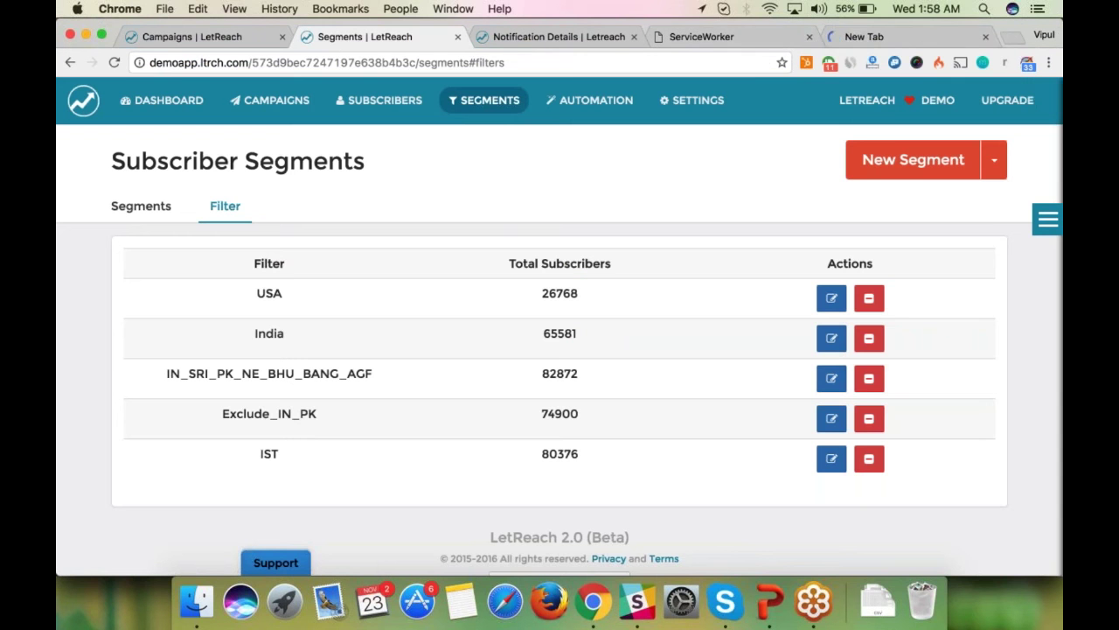
pyautogui.moveTo(856, 35); pyautogui.dragTo(560, 35)
pyautogui.click(427, 38)
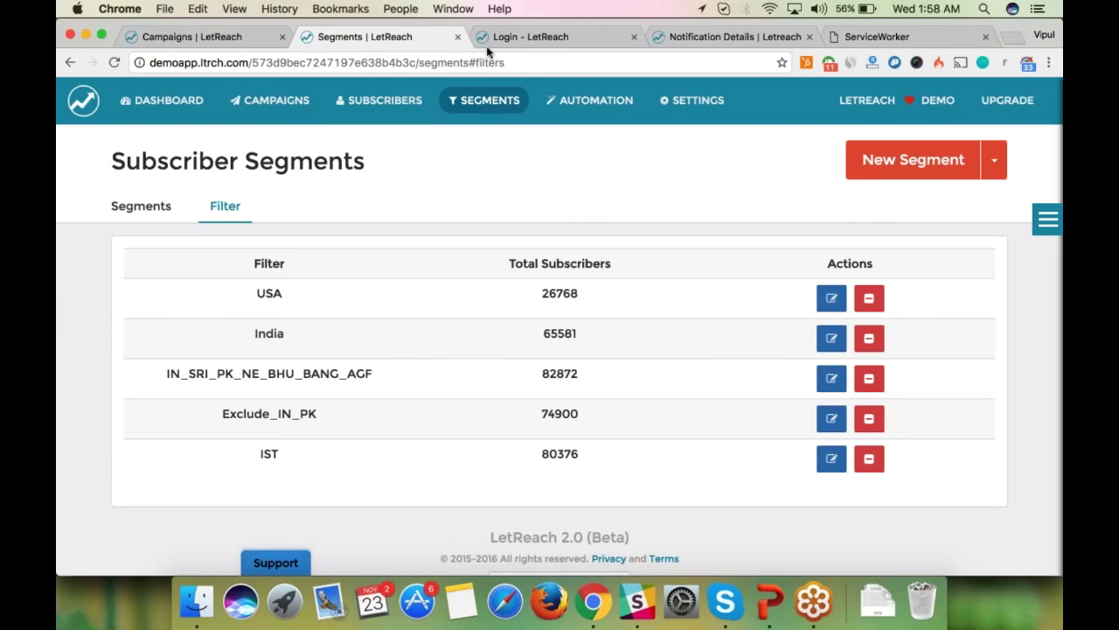
# Open the demo account's Automation page, and log in at app.letreach.com with the account e-mail and password.
pyautogui.click(587, 103)
pyautogui.click(530, 37)
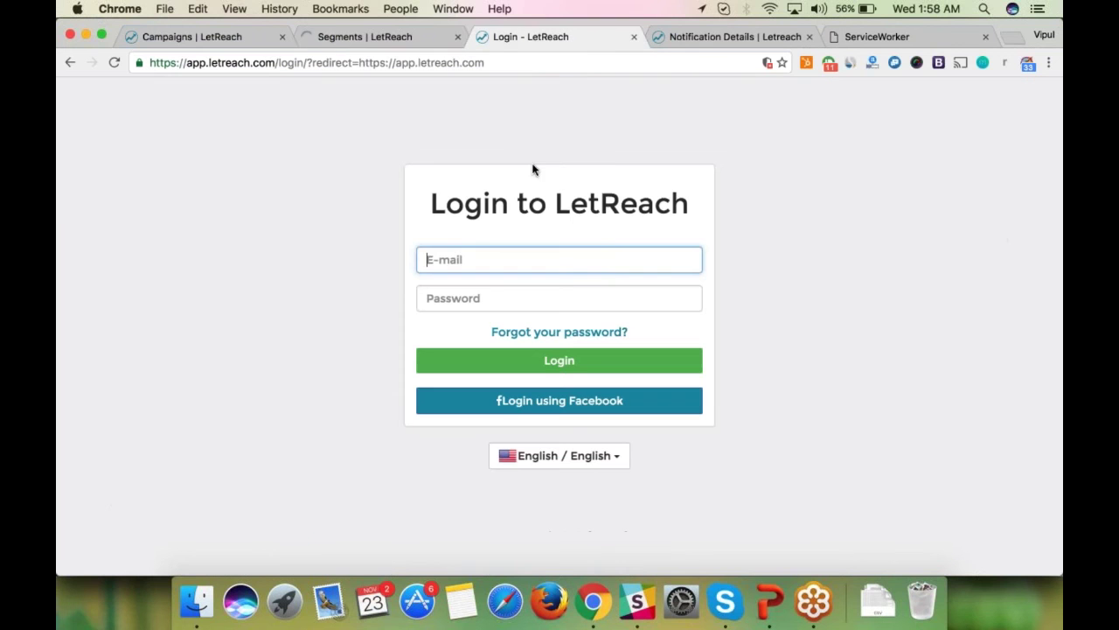
pyautogui.write('demo')
pyautogui.press('Down')
pyautogui.press('Tab')
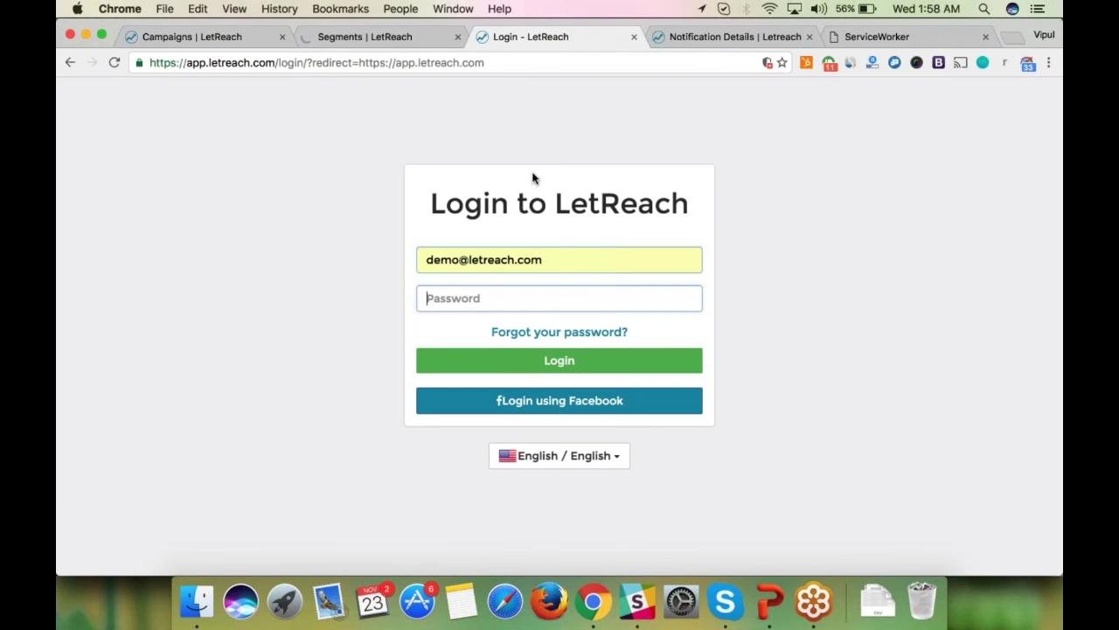
pyautogui.write('••••••••')
pyautogui.press('Return')
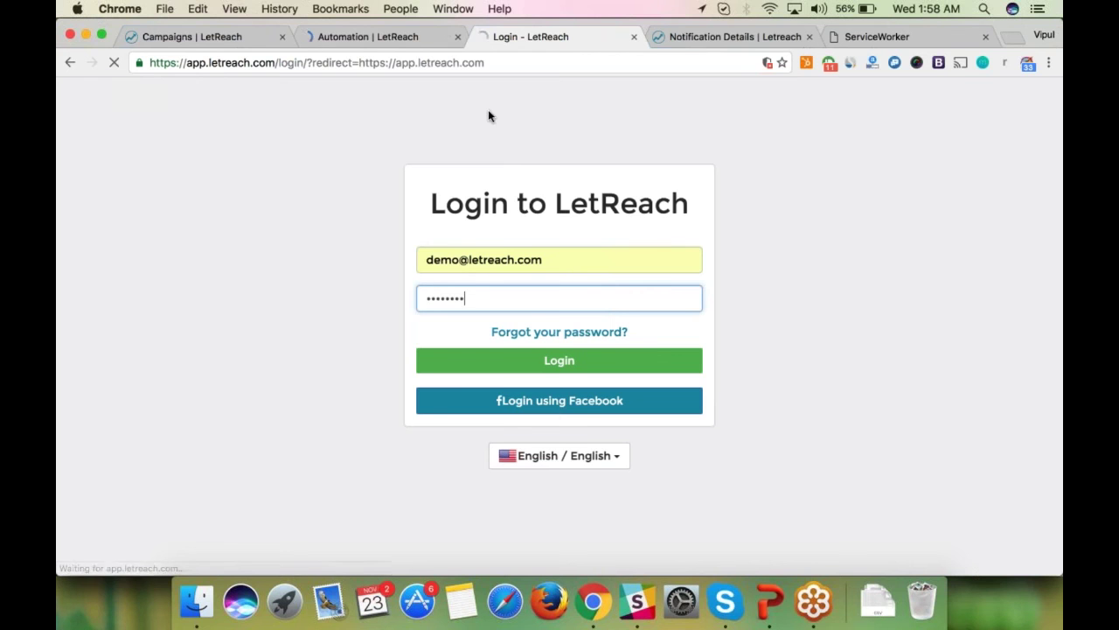
# Return to the demo account's Marketing Automation page, turn on RSS Auto Push, and activate the RSS Feed URL field.
pyautogui.click(392, 37)
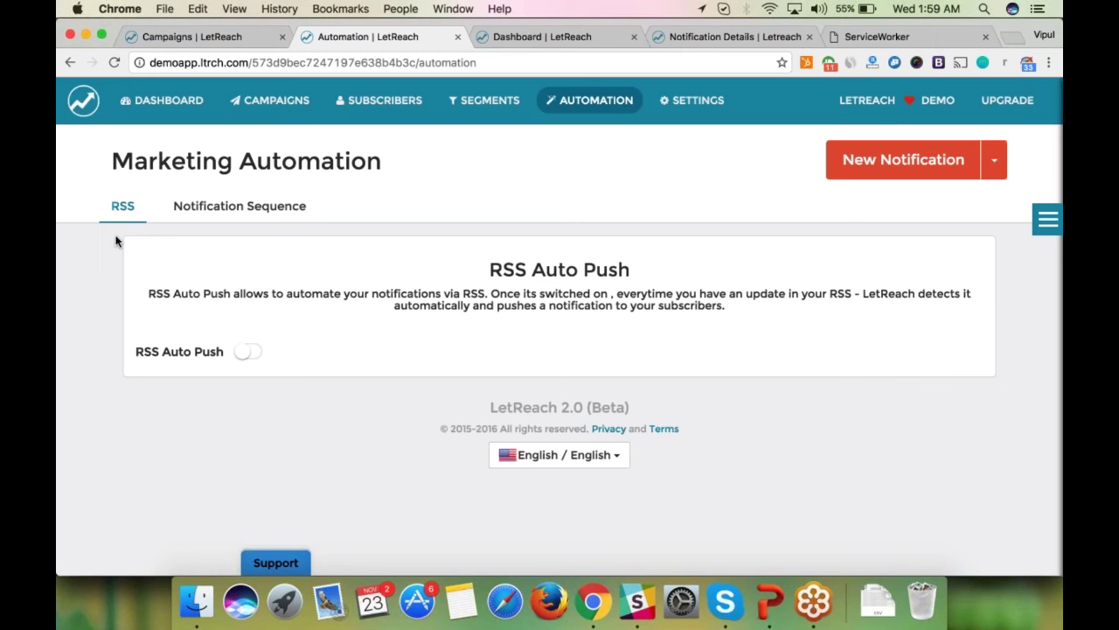
pyautogui.click(246, 350)
pyautogui.click(245, 351)
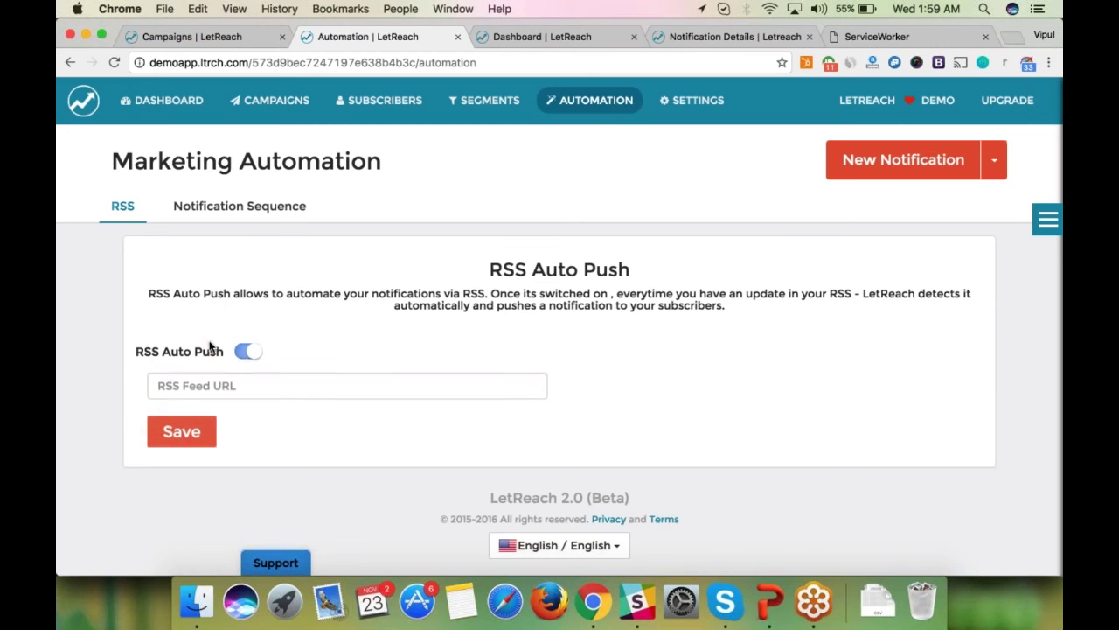
pyautogui.click(198, 390)
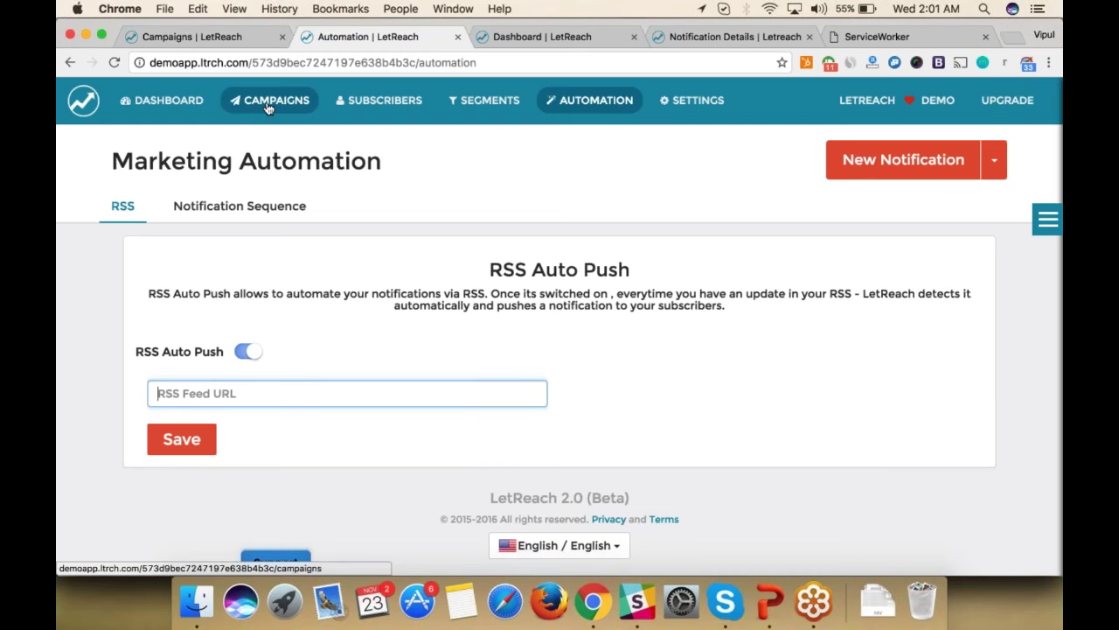
# Open the Automation page in the second LetReach account's tab and return to the demo account's automation page.
pyautogui.click(570, 39)
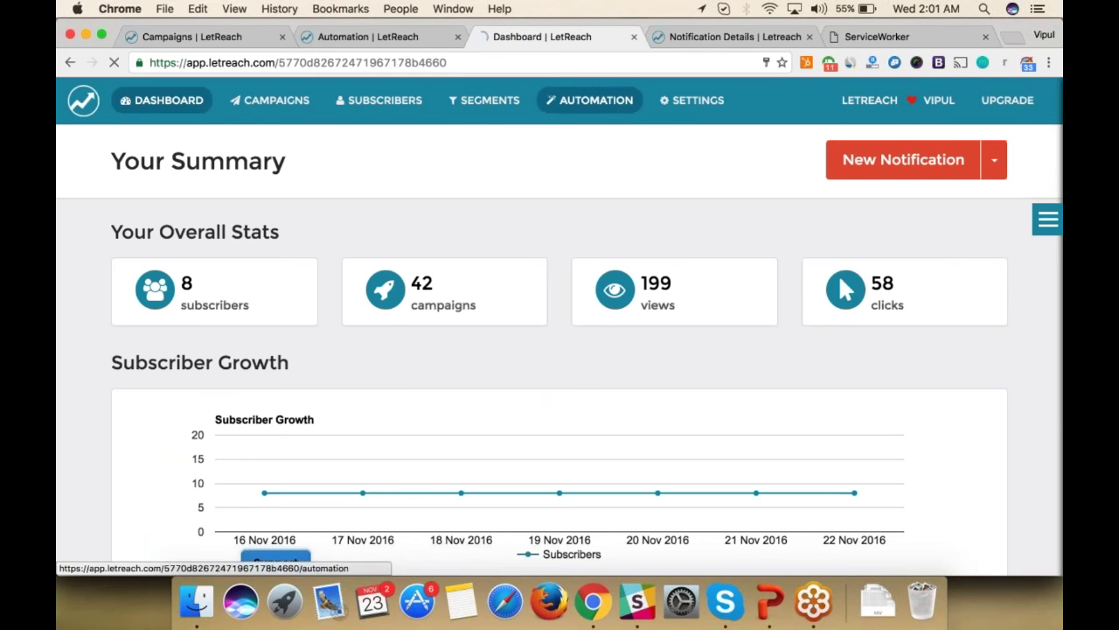
pyautogui.click(409, 38)
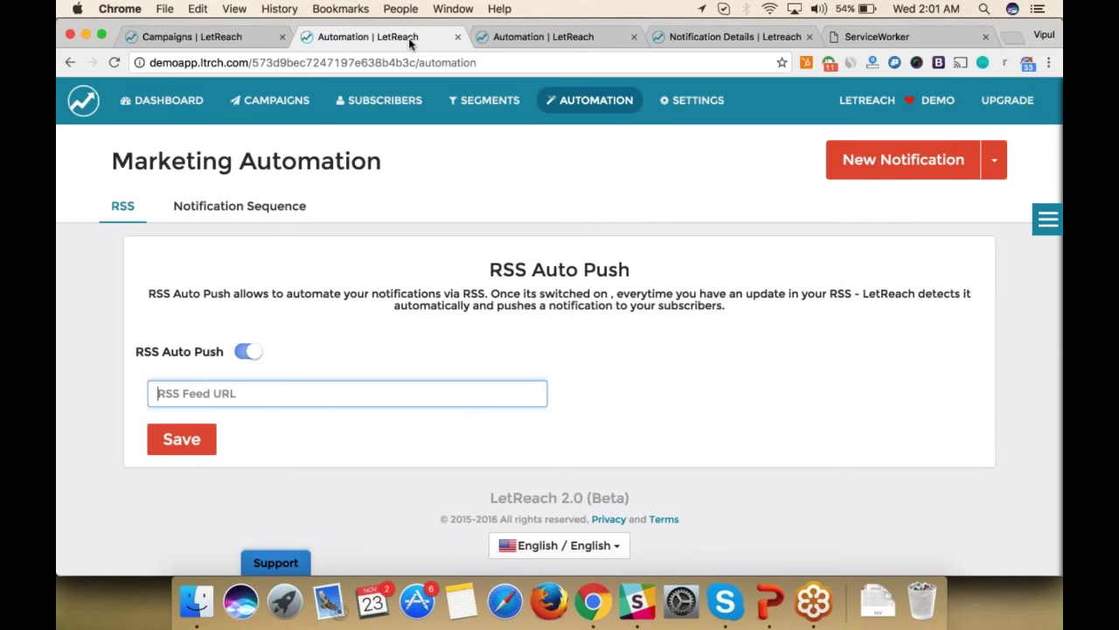
pyautogui.click(827, 63)
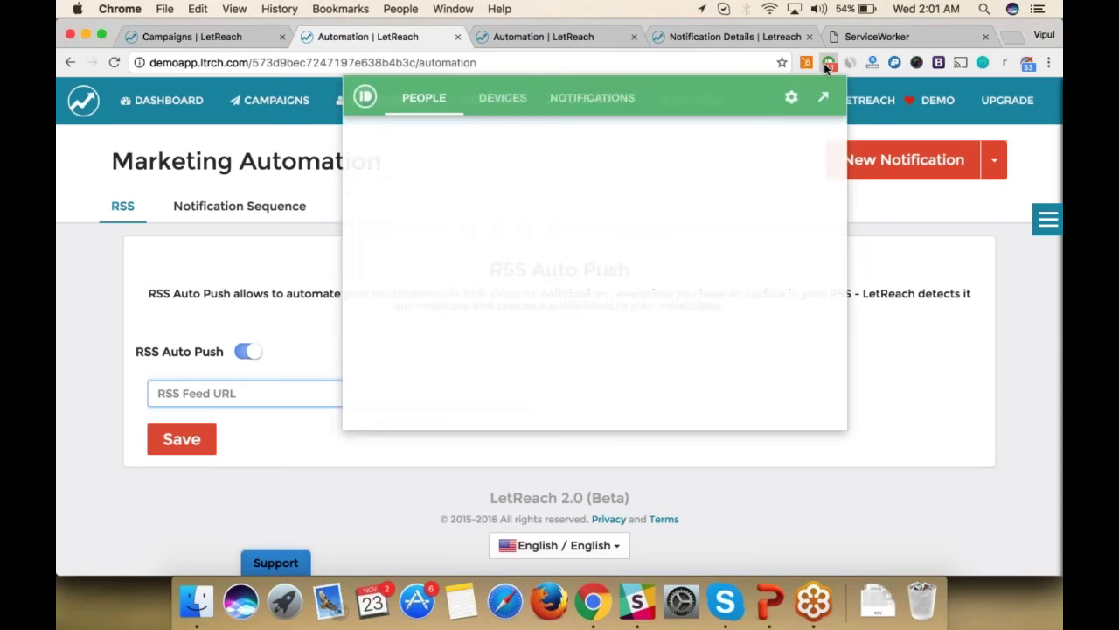
pyautogui.click(268, 210)
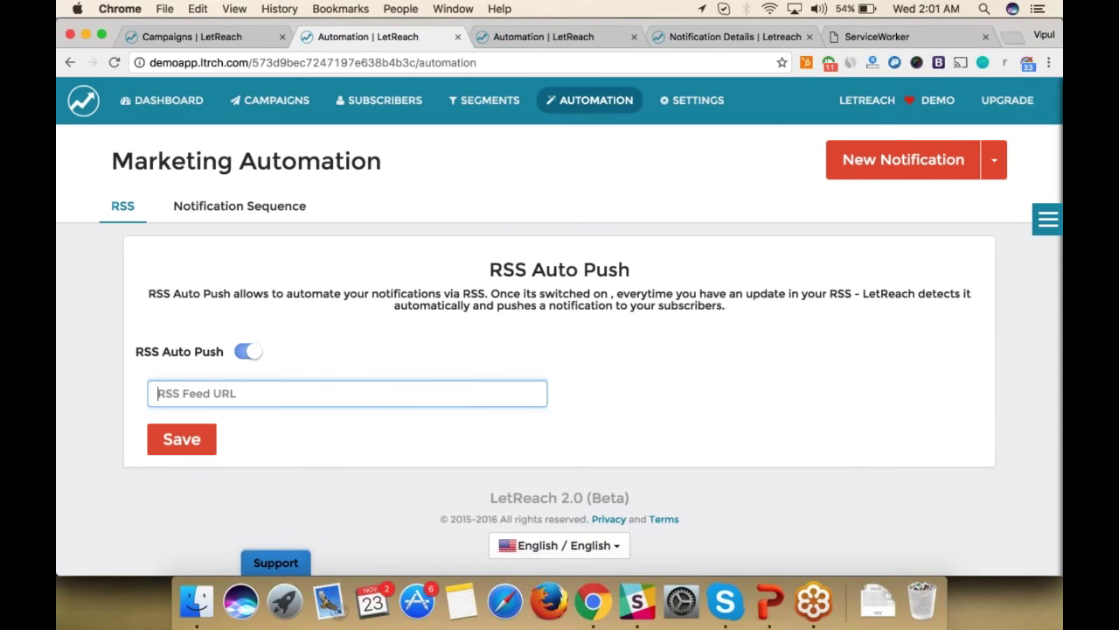
# View the account overview with its plan, usage and domains, and close it.
pyautogui.scroll(1, 560, 321)
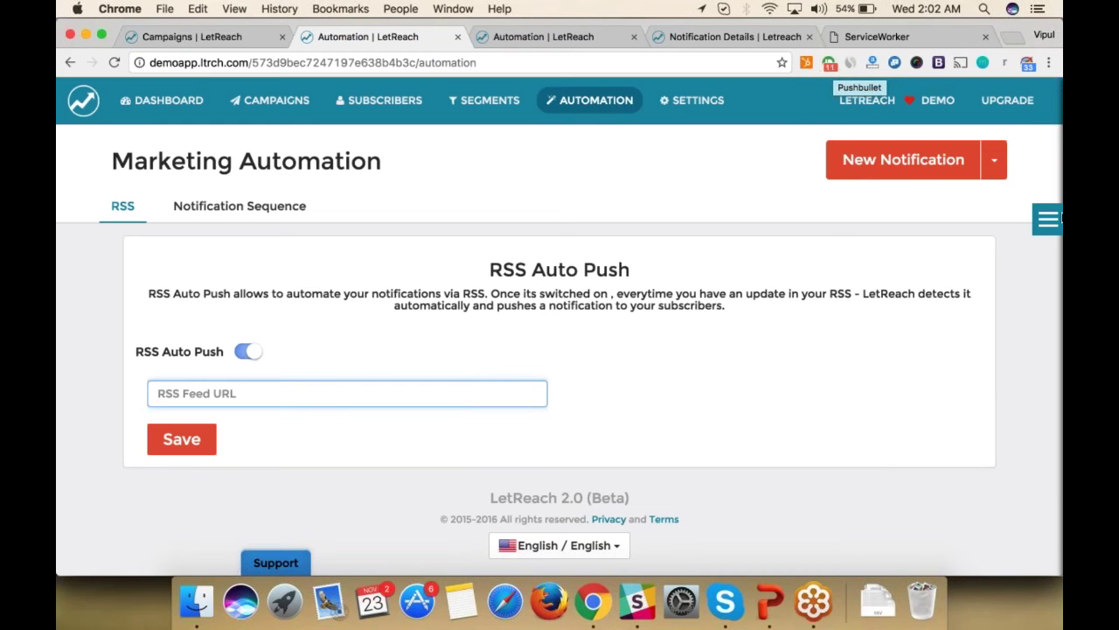
pyautogui.click(1047, 218)
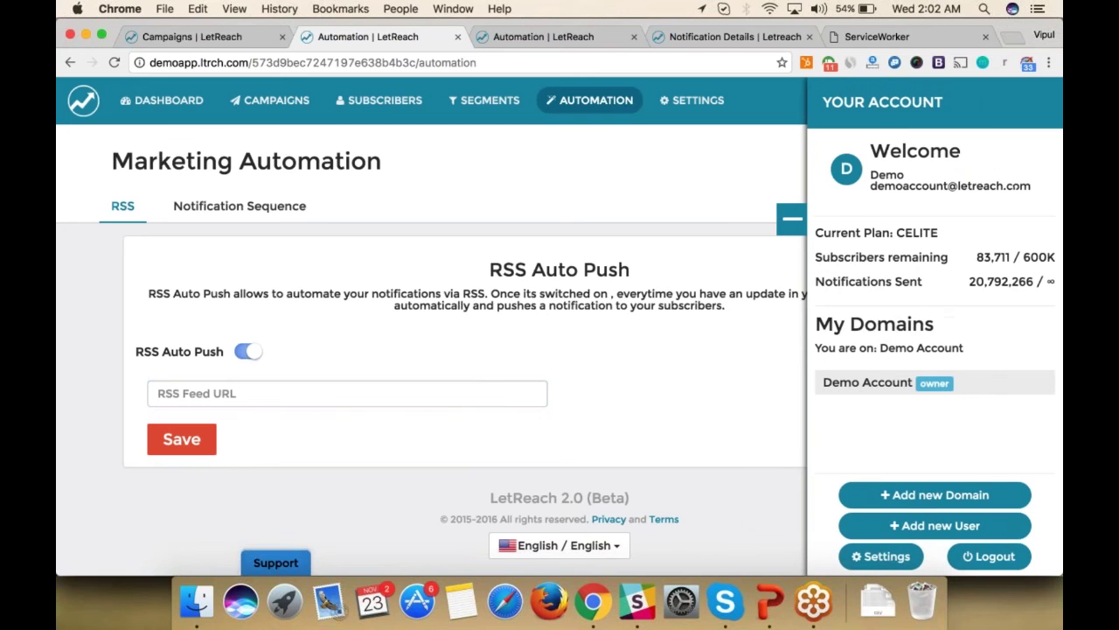
pyautogui.click(791, 220)
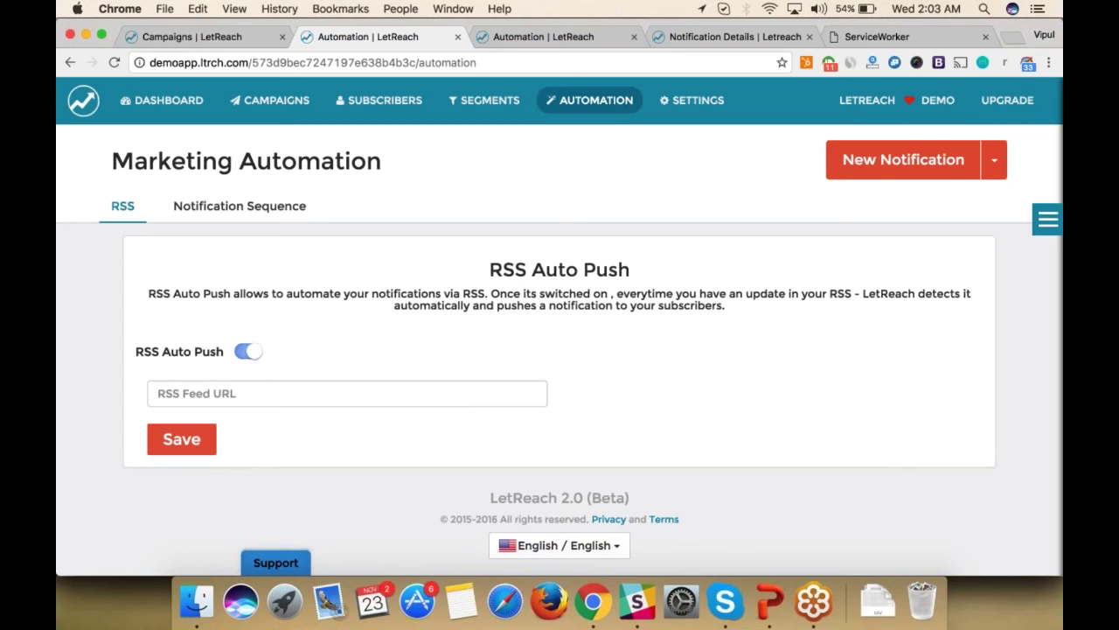
# Reopen the account overview twice to review the plan, remaining subscribers and notifications sent, closing it each time.
pyautogui.click(1042, 218)
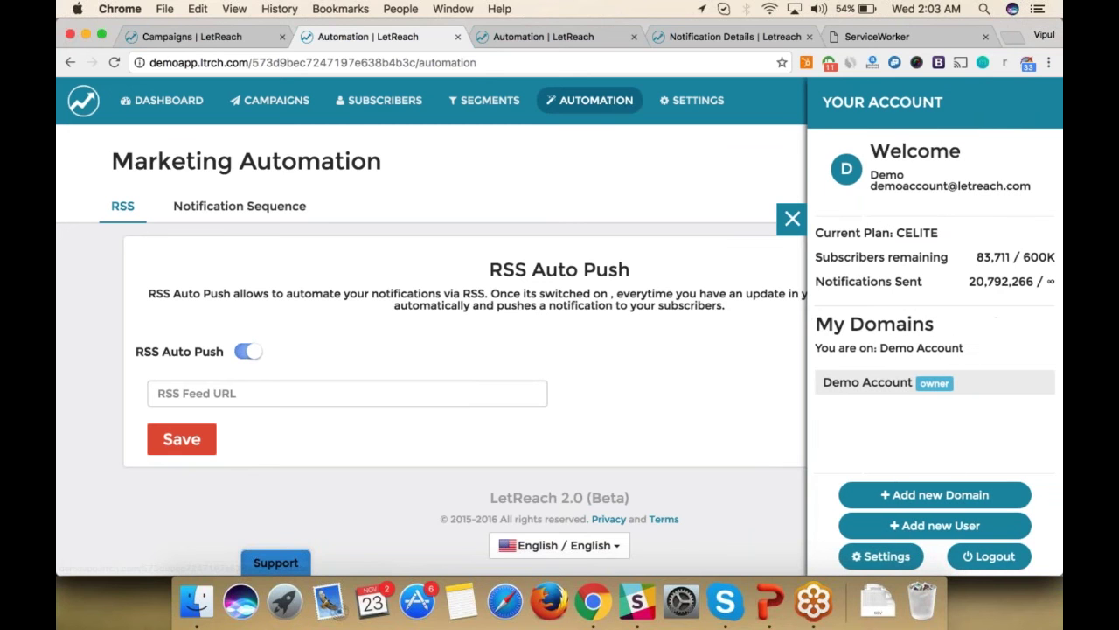
pyautogui.click(792, 220)
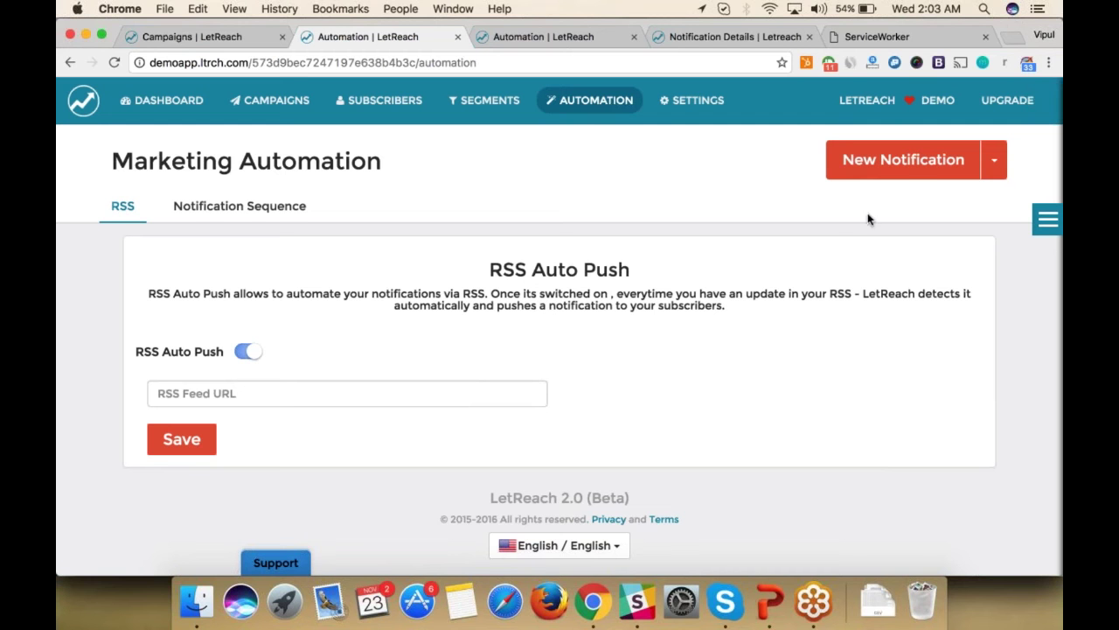
pyautogui.click(1038, 229)
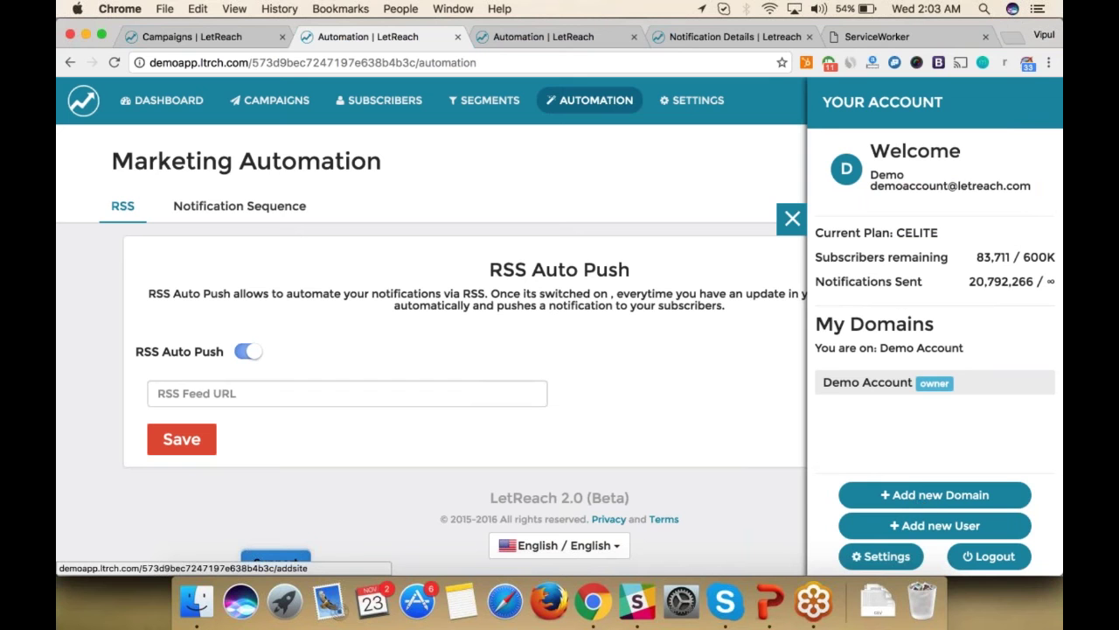
pyautogui.click(793, 219)
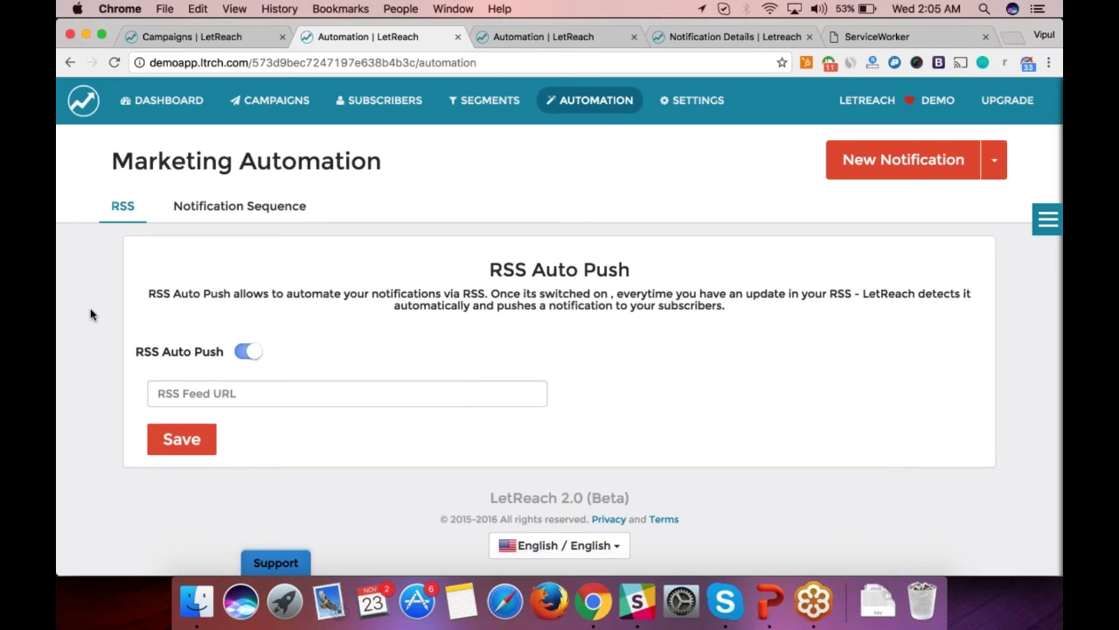
# Switch to the second LetReach account's Automation page and add another blank RSS feed entry.
pyautogui.click(190, 396)
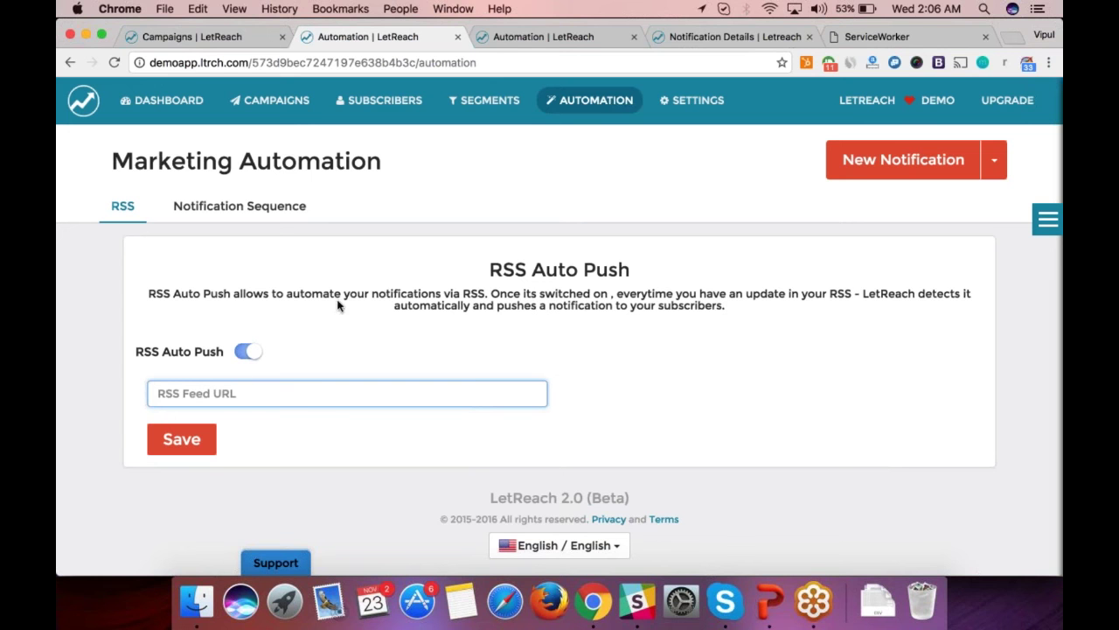
pyautogui.click(533, 40)
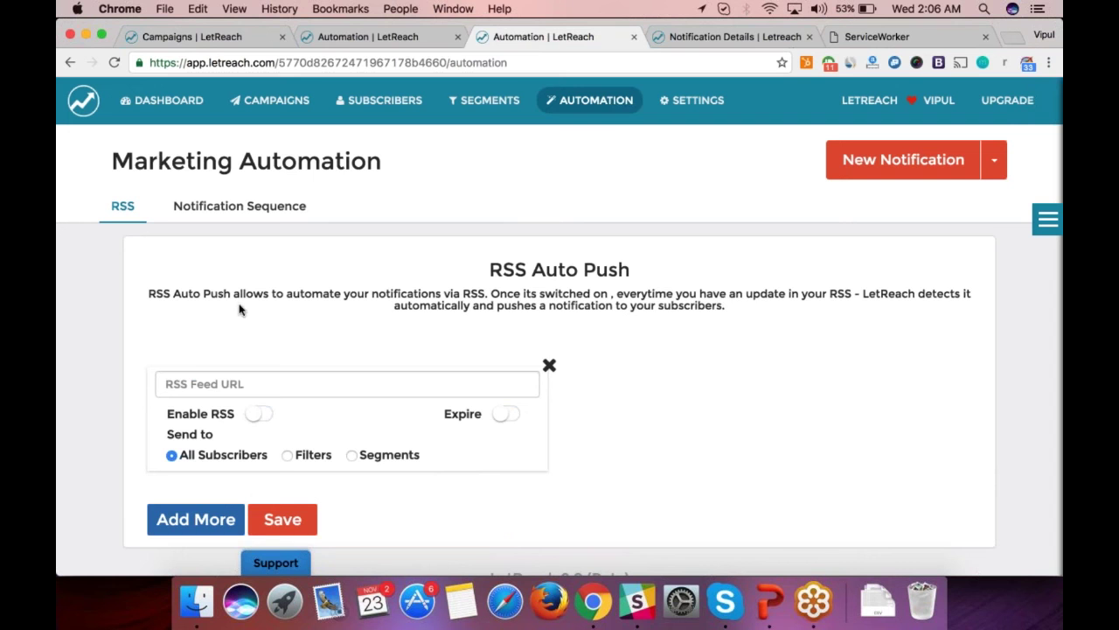
pyautogui.scroll(-1, 217, 242)
pyautogui.scroll(-2, 377, 265)
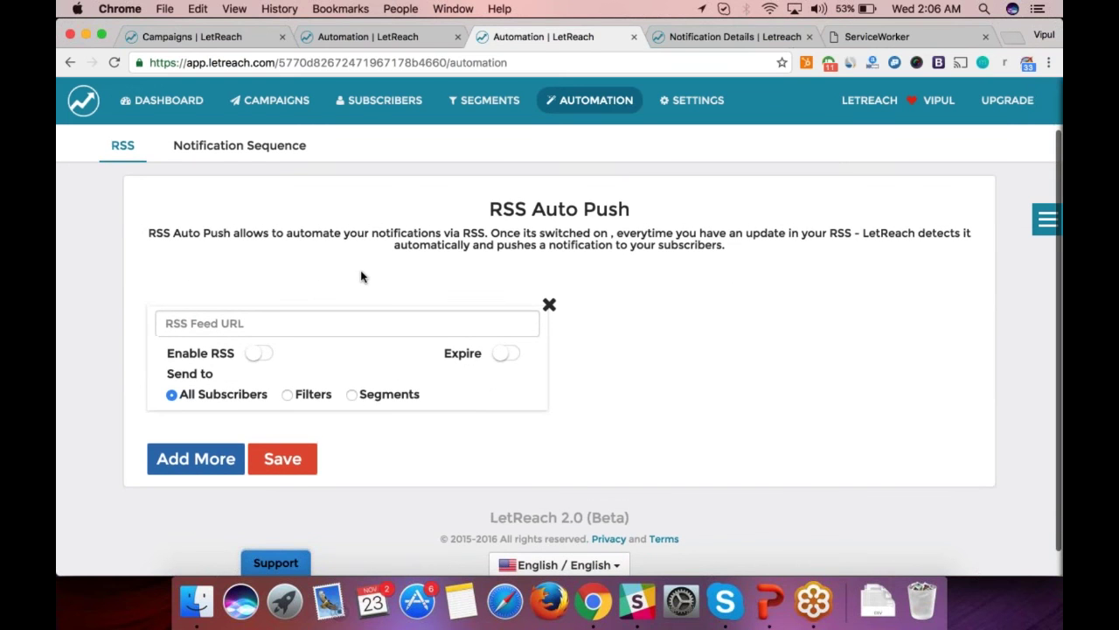
pyautogui.scroll(2, 361, 276)
pyautogui.scroll(-2, 361, 277)
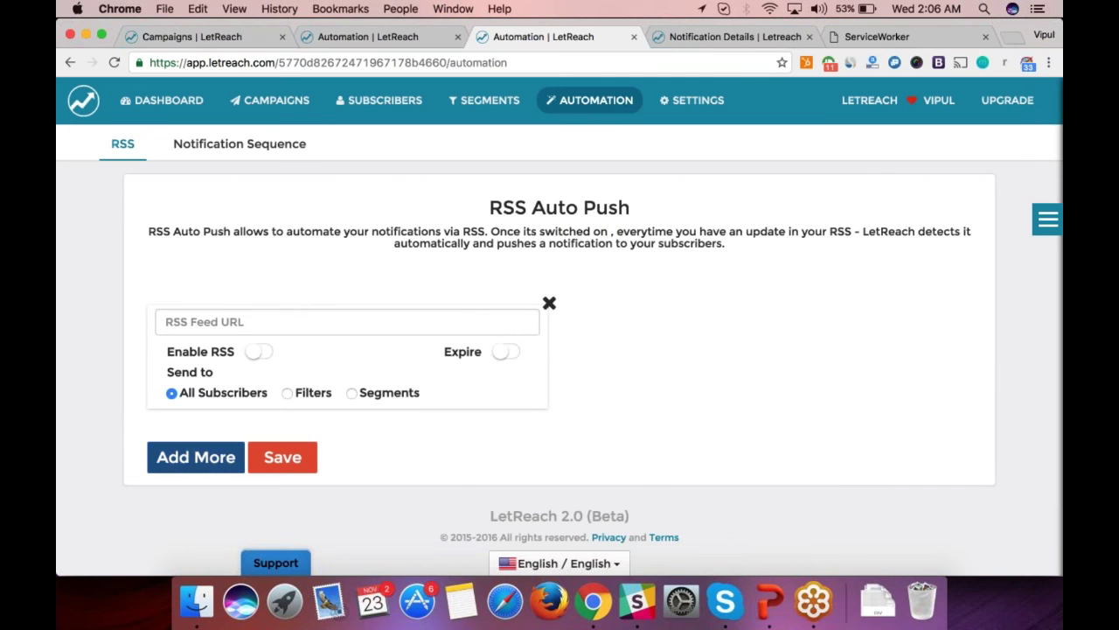
pyautogui.click(179, 451)
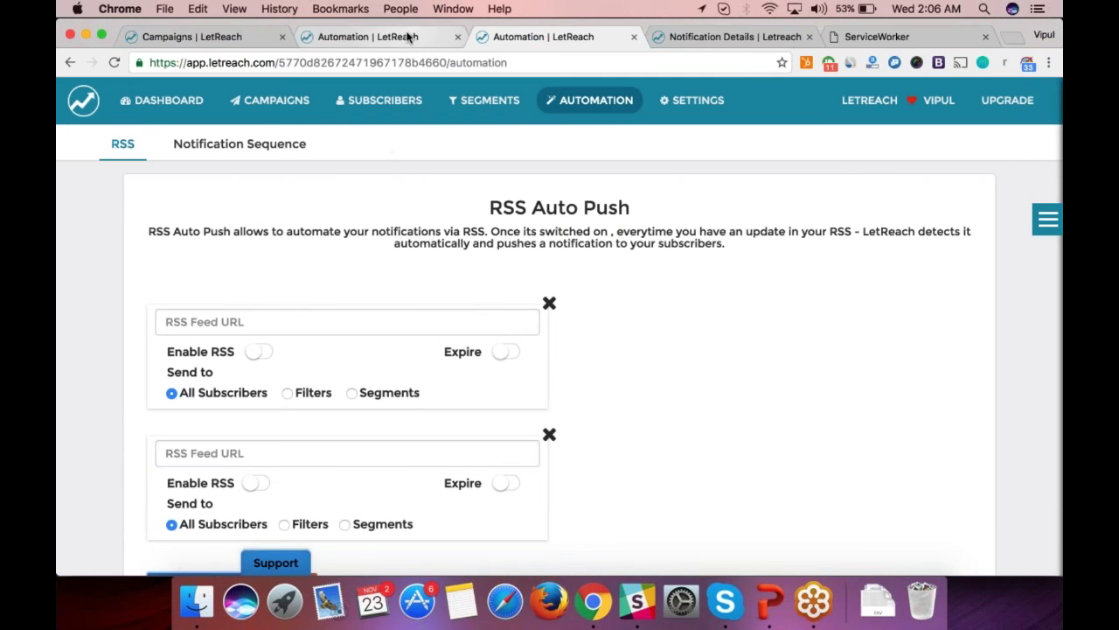
# Compare the demo account's single RSS feed form with the second account's multi-feed form, ending on the second account.
pyautogui.click(408, 36)
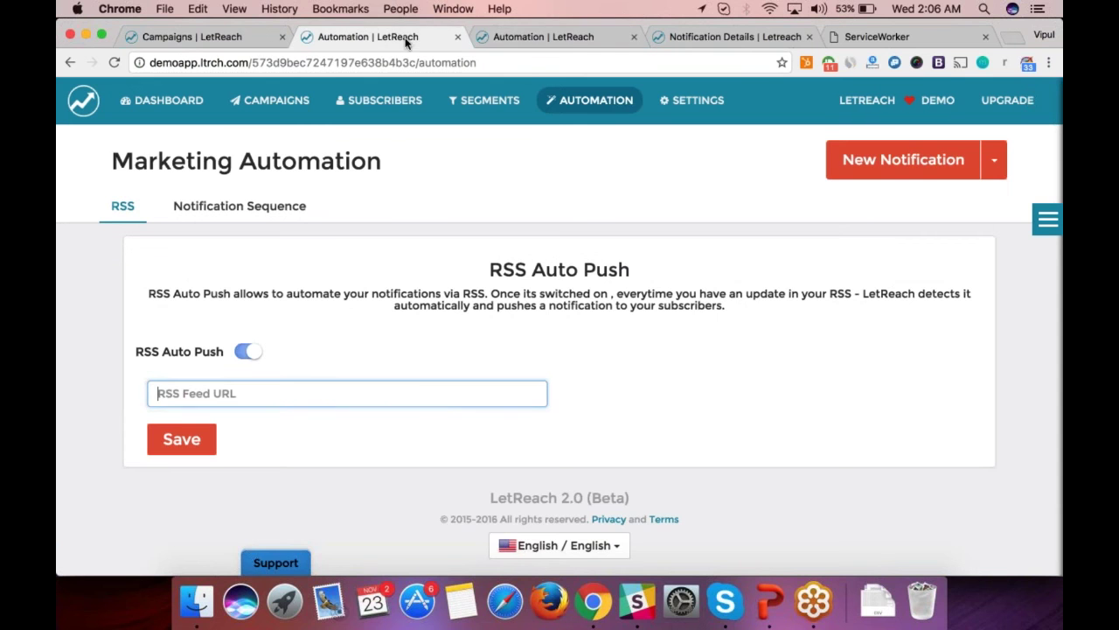
pyautogui.click(564, 38)
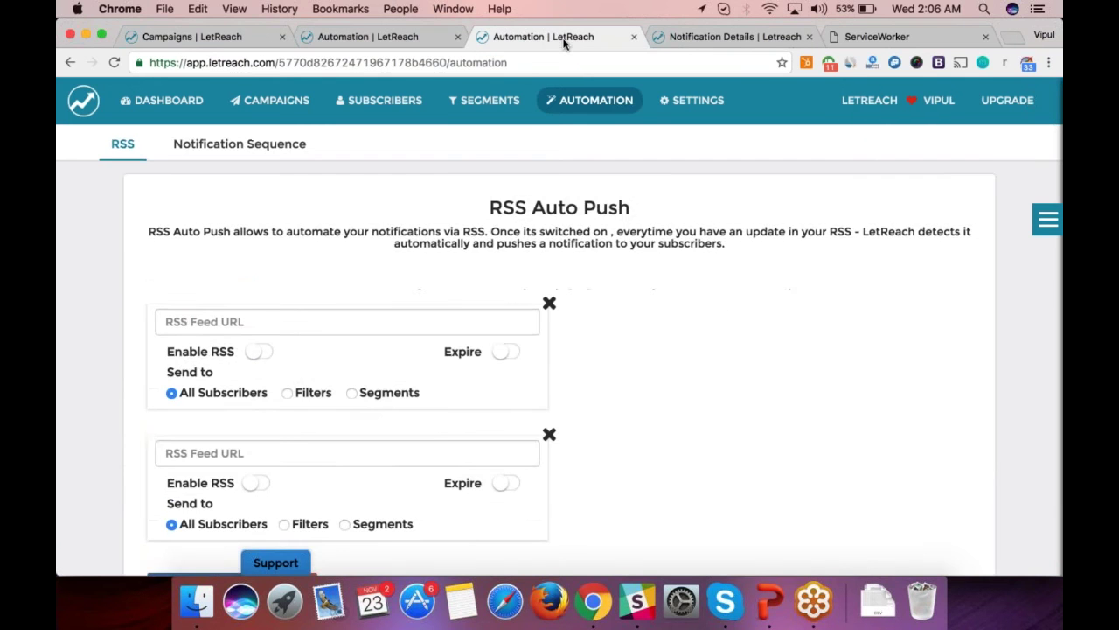
pyautogui.scroll(-3, 560, 350)
pyautogui.scroll(1, 559, 350)
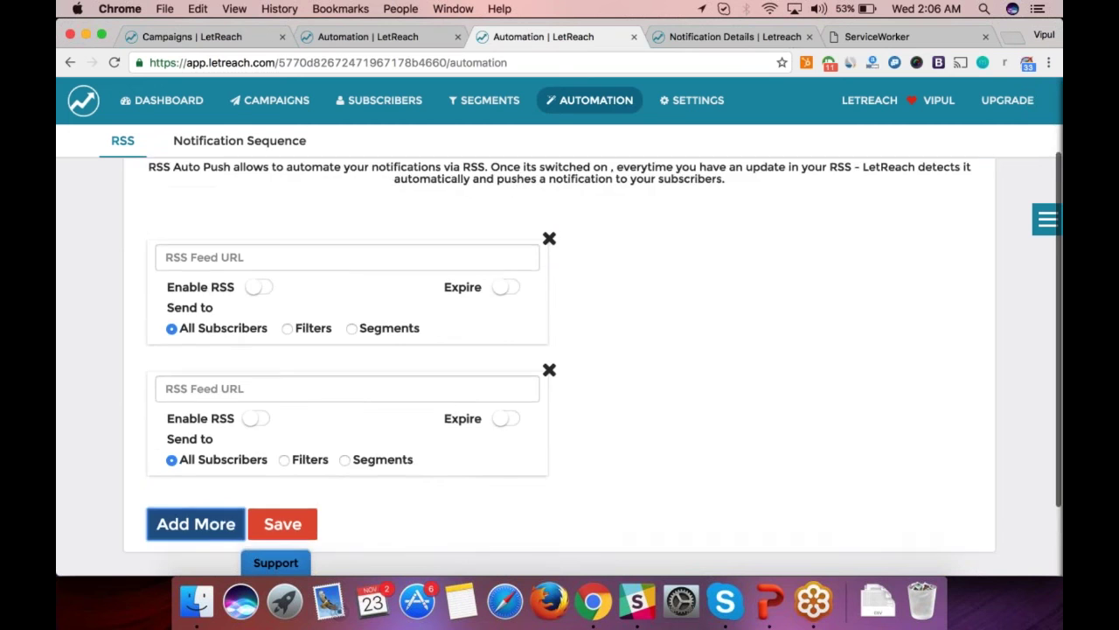
pyautogui.scroll(-2, 559, 350)
pyautogui.scroll(3, 559, 350)
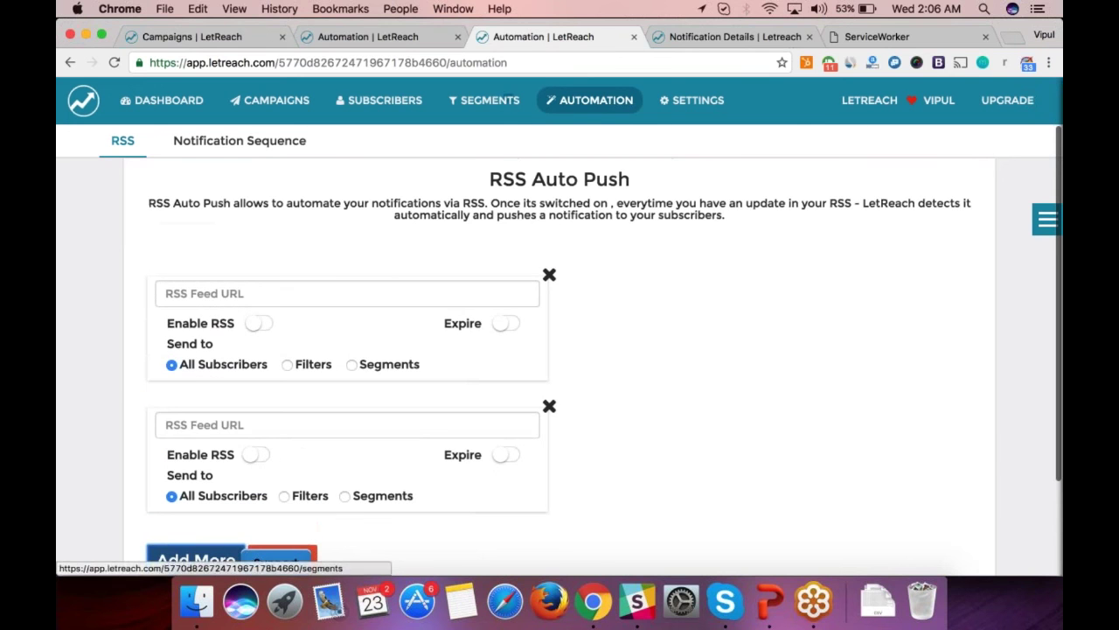
pyautogui.click(402, 40)
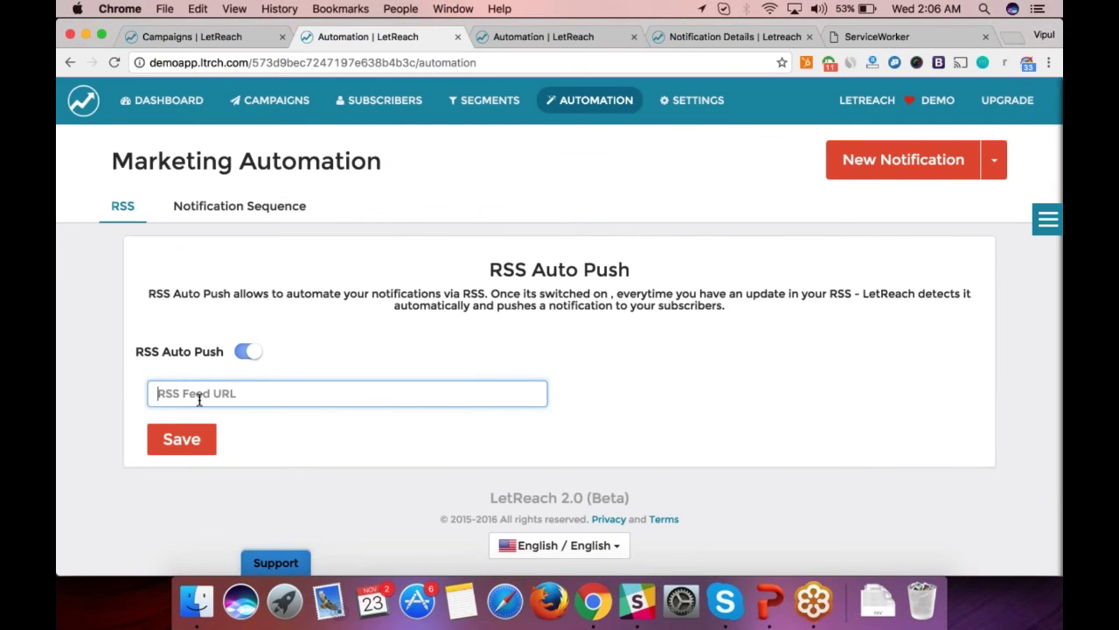
pyautogui.click(535, 42)
pyautogui.scroll(2, 79, 252)
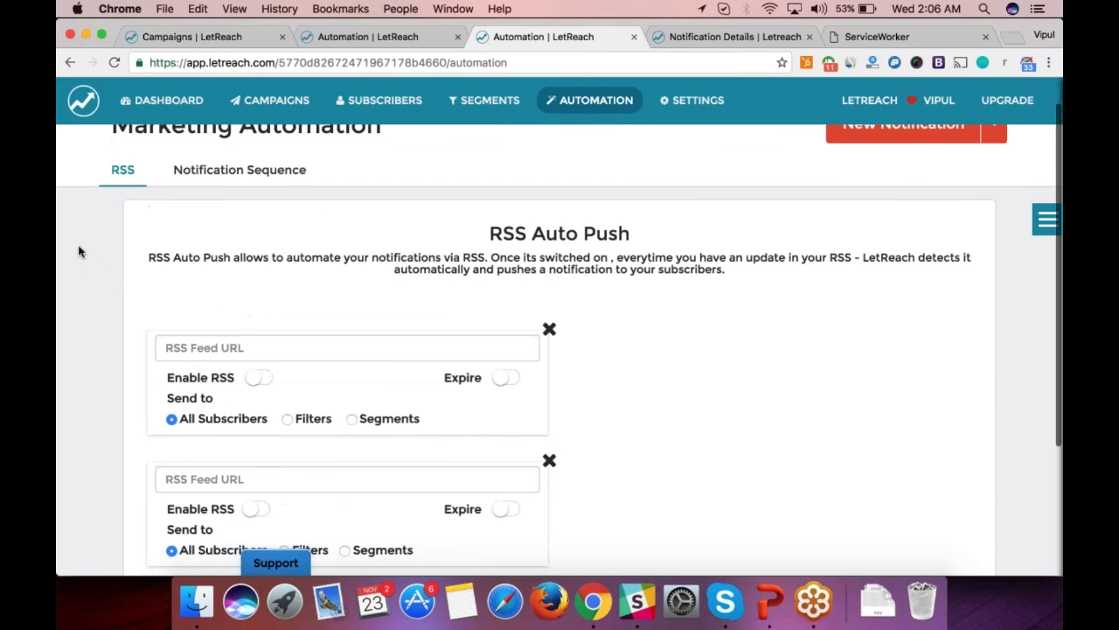
# Delete the second RSS feed entry in the second account and add two new blank feed entries.
pyautogui.scroll(-3, 78, 252)
pyautogui.click(548, 340)
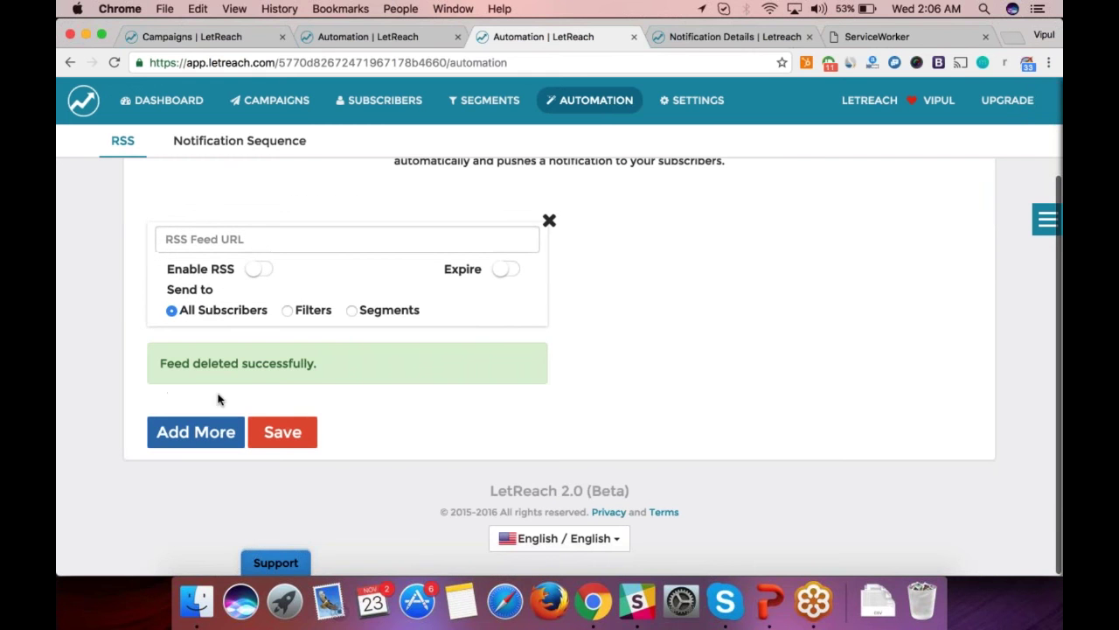
pyautogui.click(191, 432)
pyautogui.scroll(-1, 179, 515)
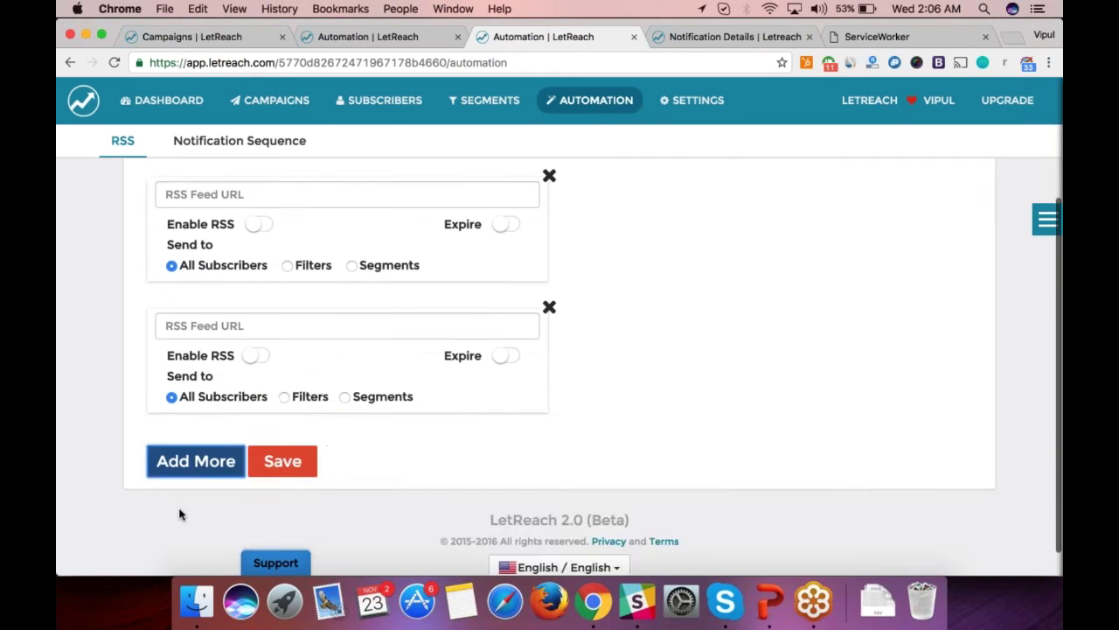
pyautogui.click(194, 461)
pyautogui.scroll(-2, 218, 377)
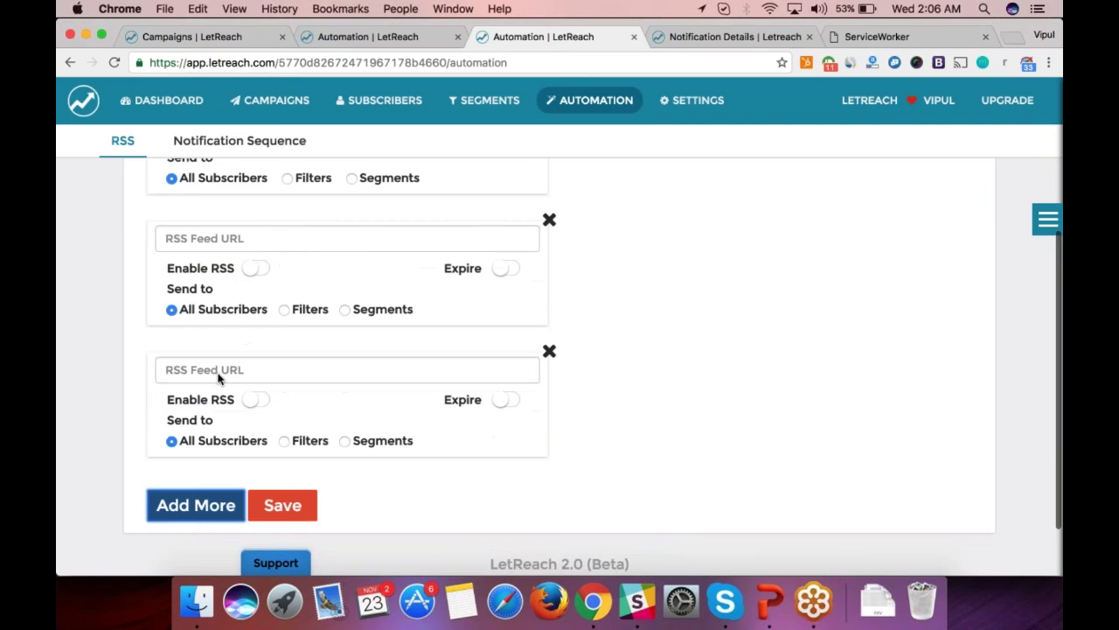
pyautogui.scroll(5, 218, 378)
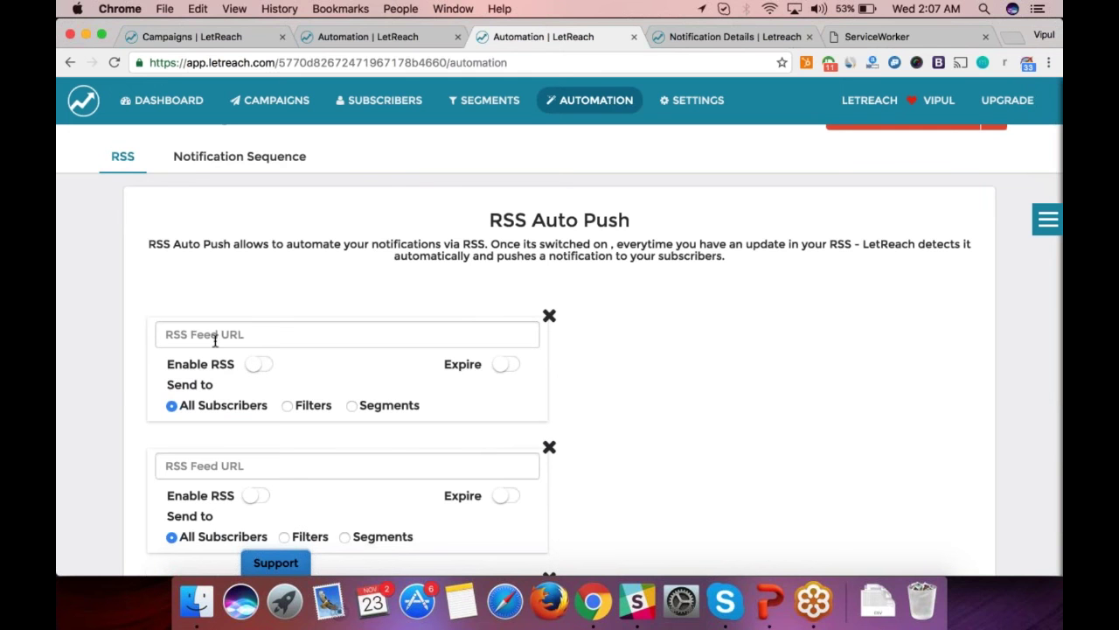
pyautogui.click(168, 334)
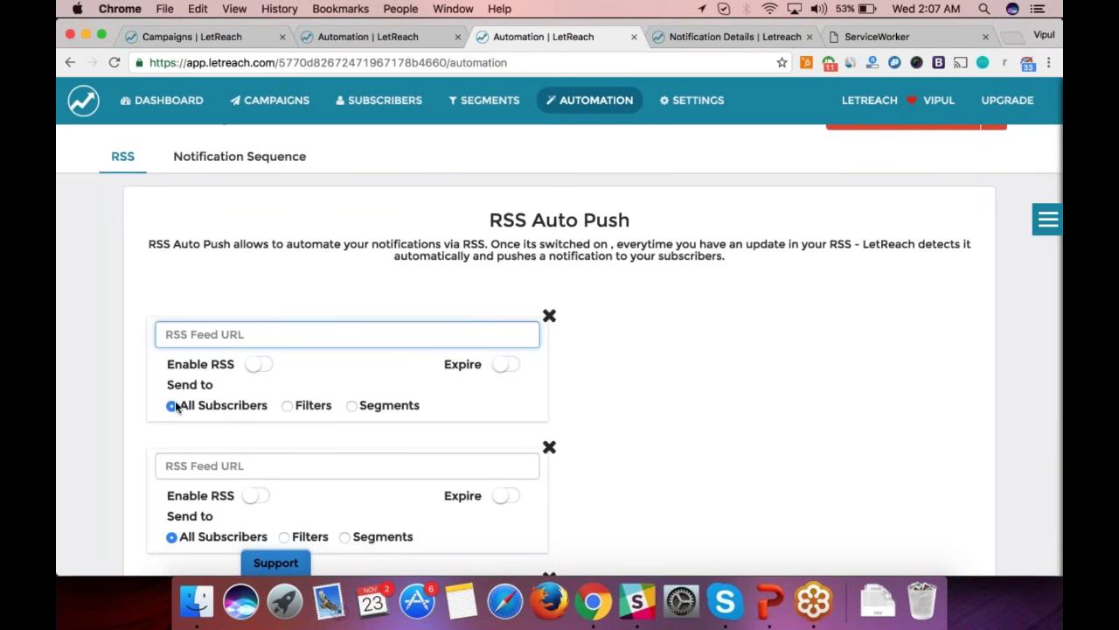
pyautogui.write('http://')
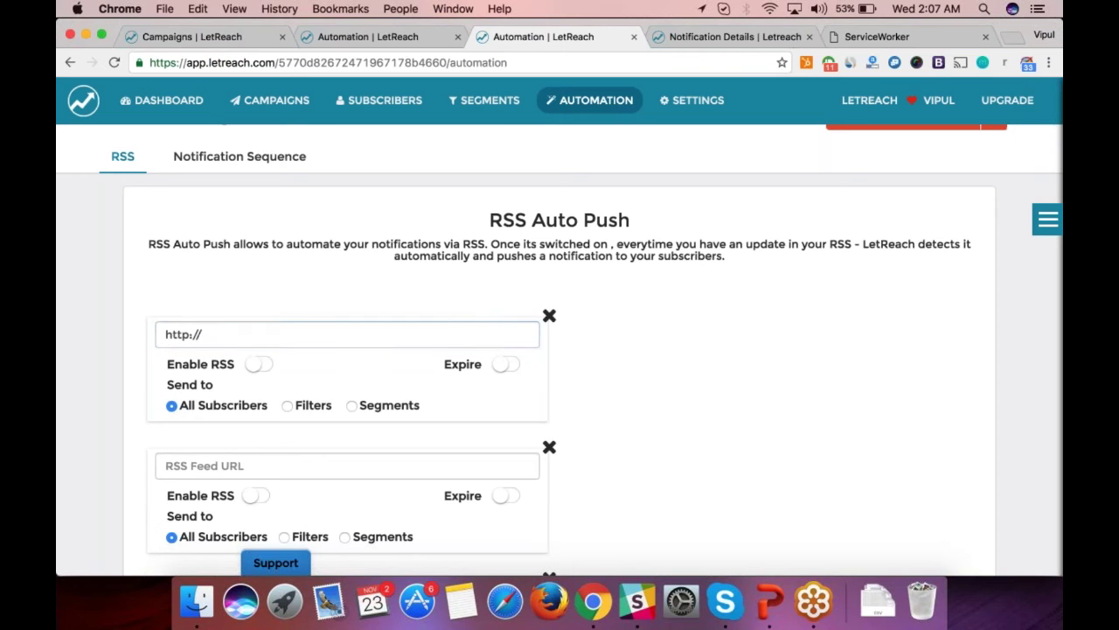
pyautogui.click(351, 405)
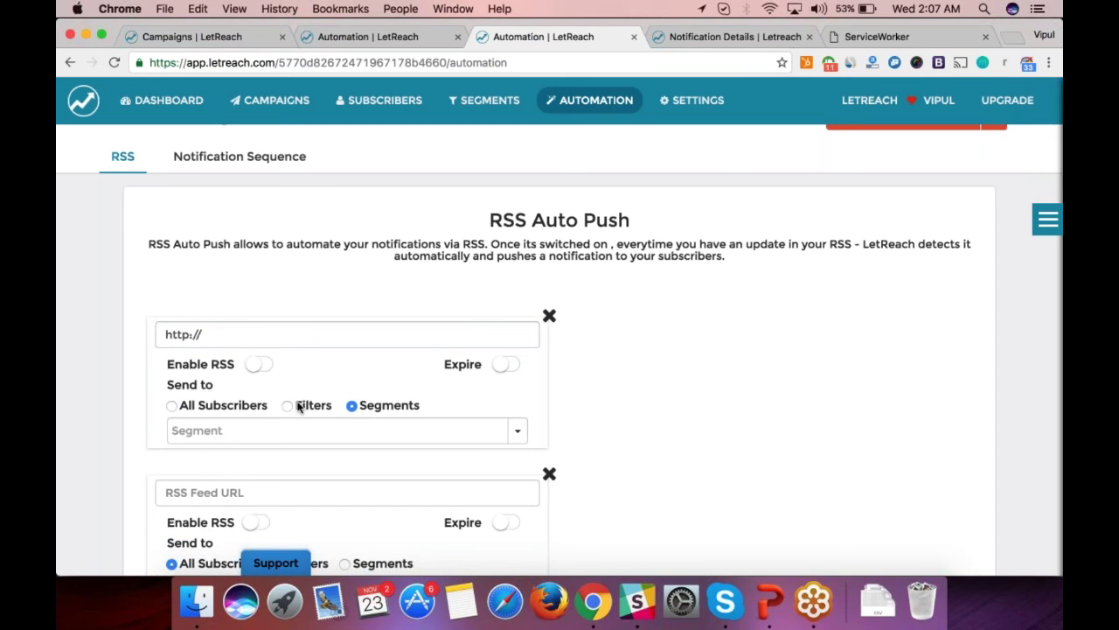
# Turn on Expire for the first RSS feed and set it to 4 days, 3 hours and 3 minutes.
pyautogui.click(505, 364)
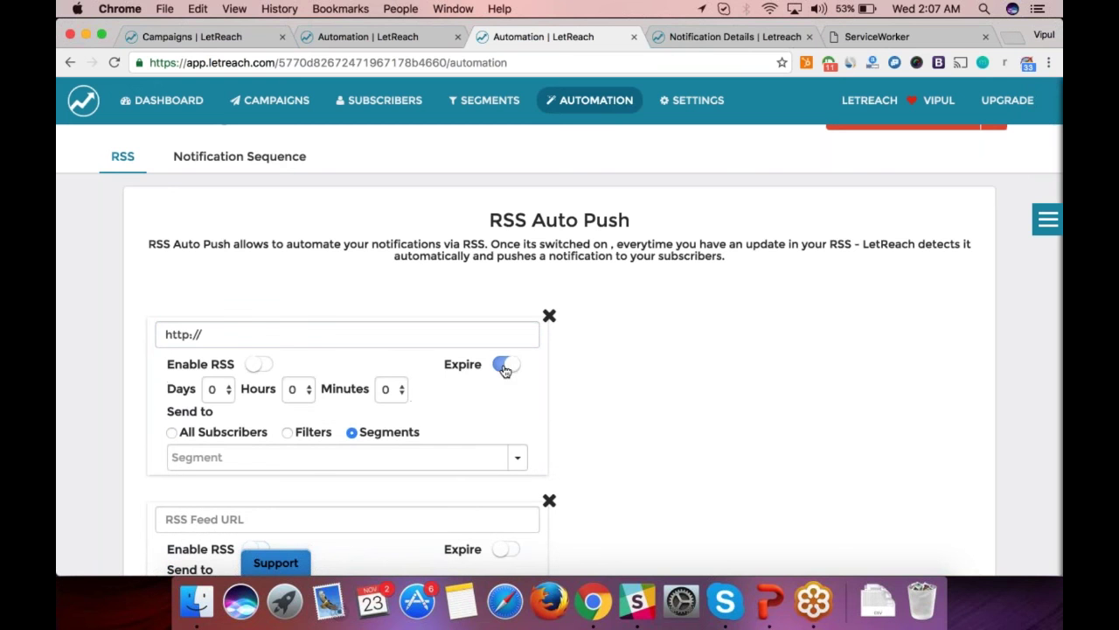
pyautogui.click(221, 398)
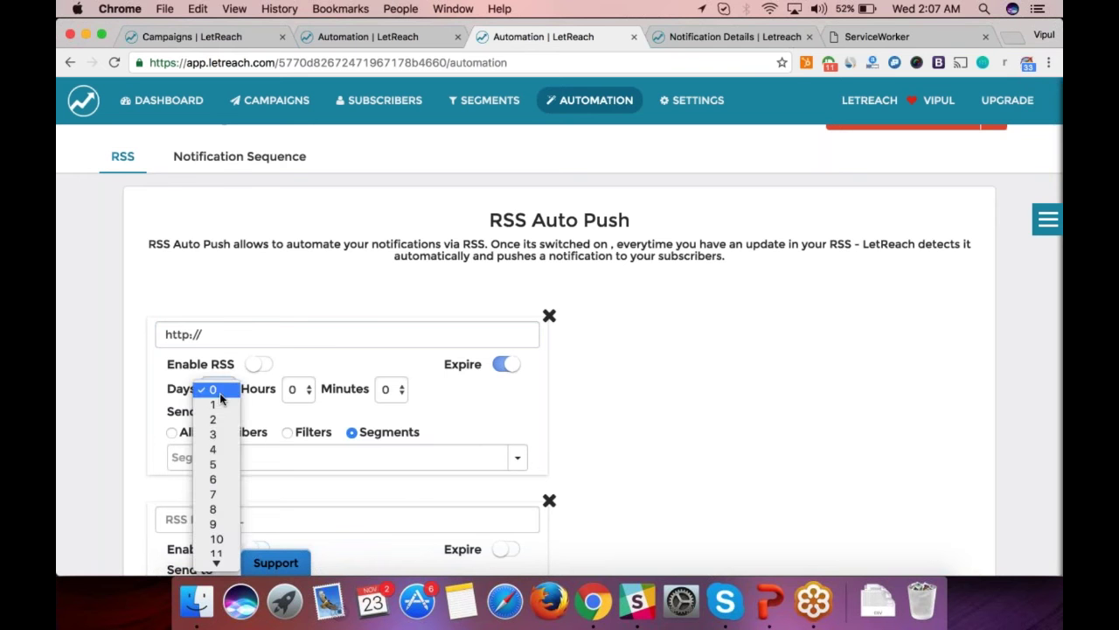
pyautogui.click(221, 448)
pyautogui.click(297, 389)
pyautogui.click(294, 433)
pyautogui.click(390, 389)
pyautogui.click(386, 434)
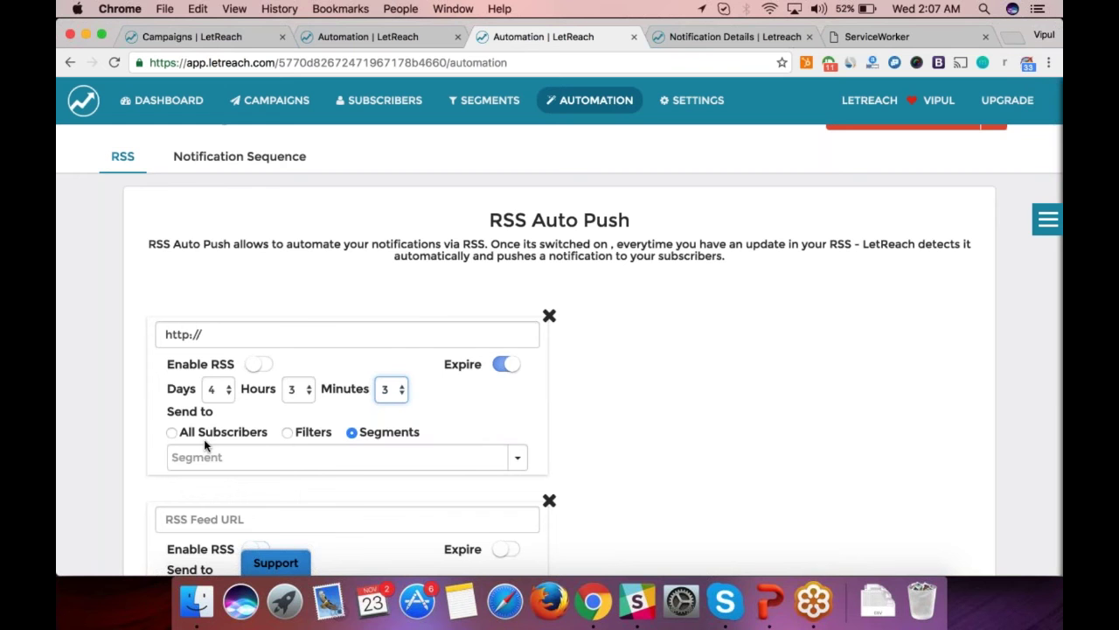
# Change the first feed's expiry to 0 days and 8 hours, and set it to send to All Subscribers.
pyautogui.click(215, 395)
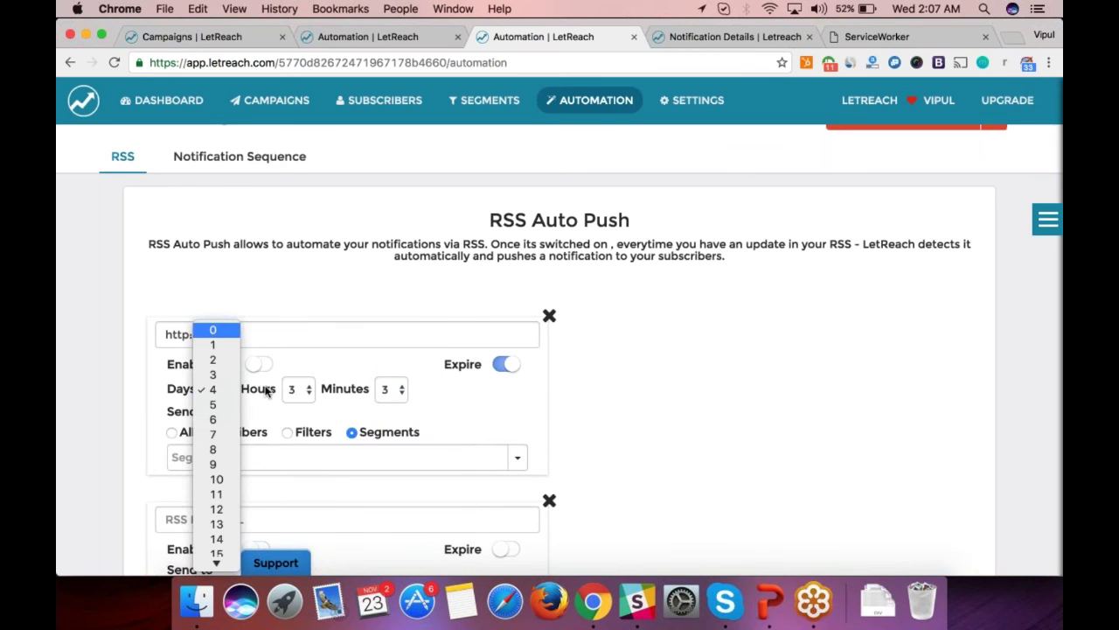
pyautogui.click(212, 330)
pyautogui.click(298, 389)
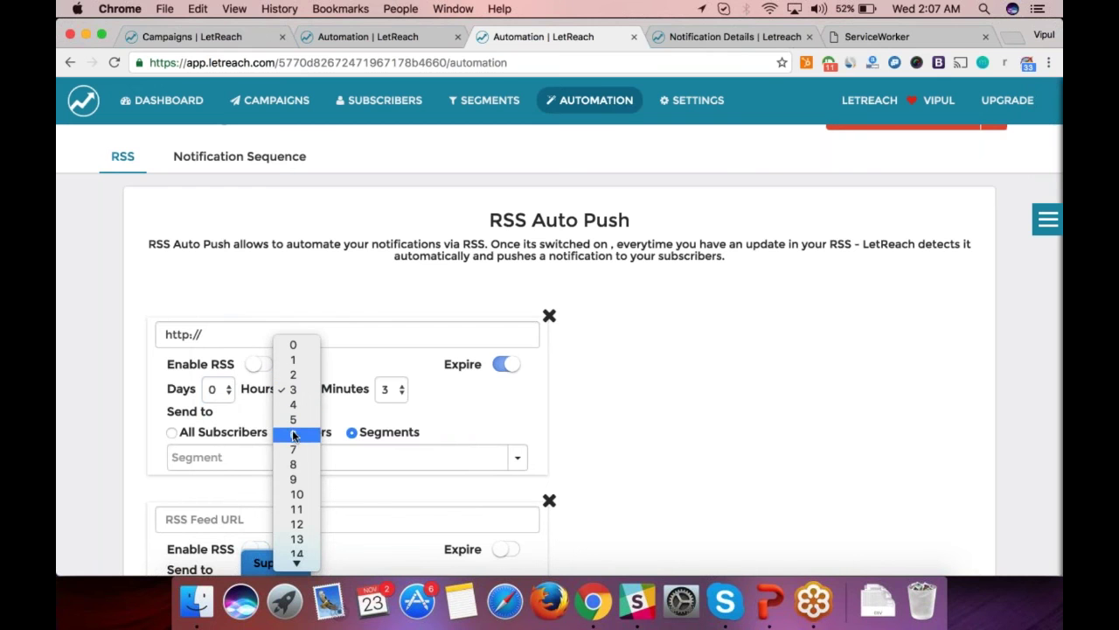
pyautogui.click(297, 463)
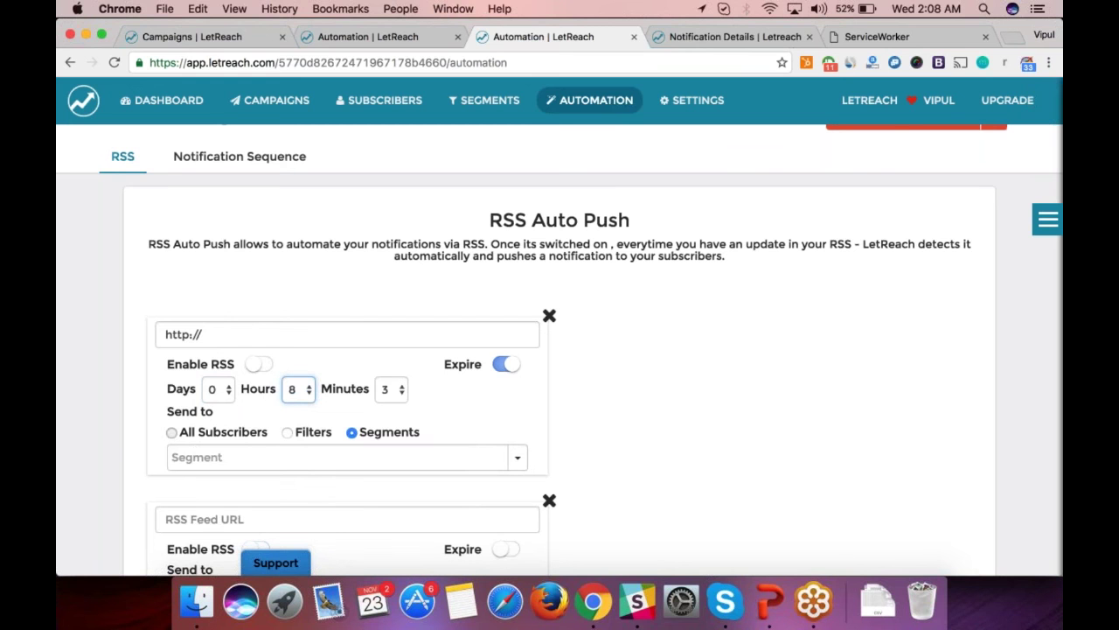
pyautogui.scroll(-2, 128, 431)
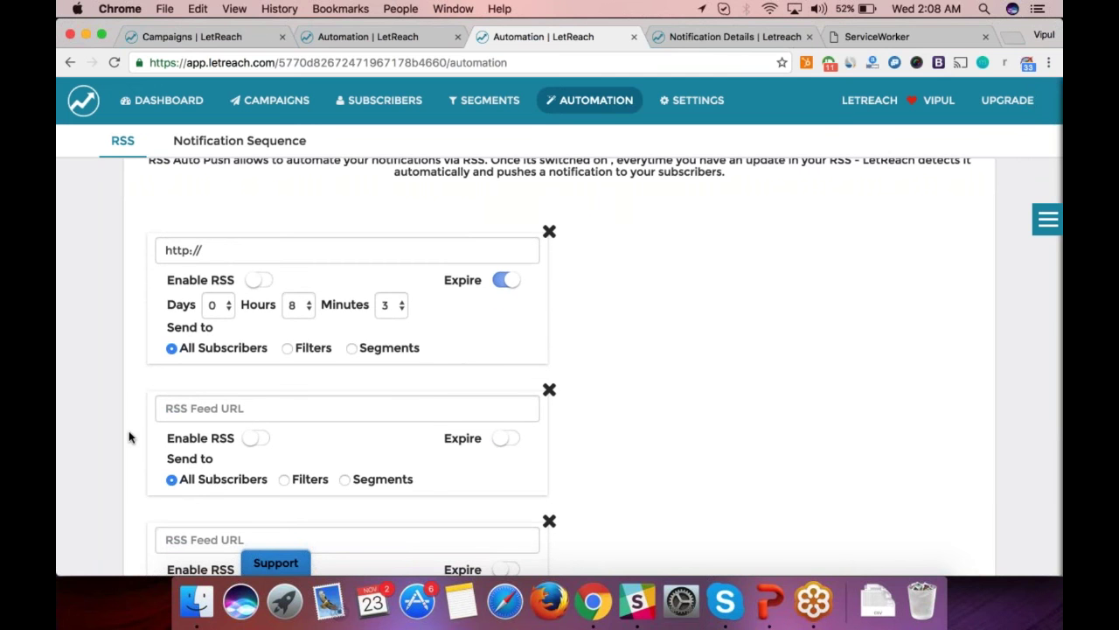
pyautogui.scroll(3, 129, 430)
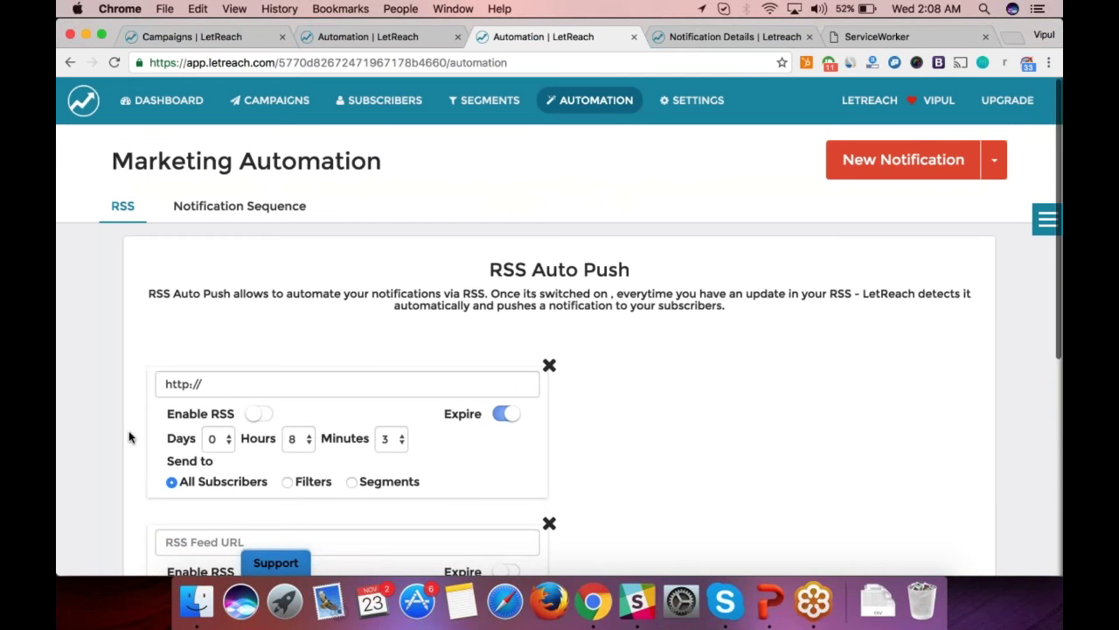
# Delete the two blank RSS feed entries below the first one and open the Notification Sequence section.
pyautogui.scroll(-1, 128, 430)
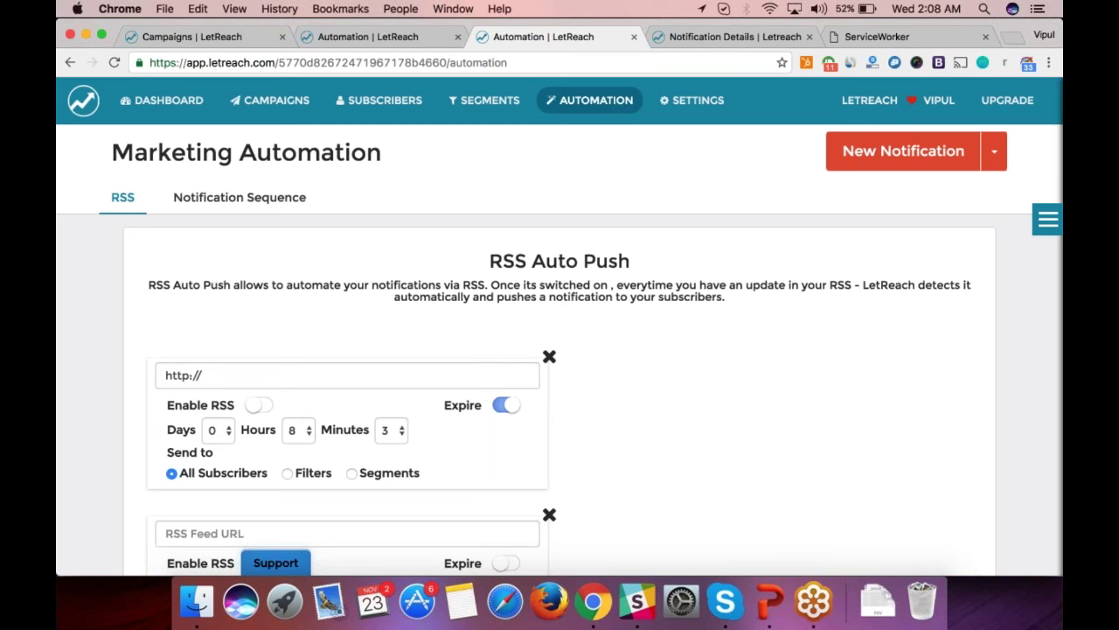
pyautogui.scroll(-5, 560, 350)
pyautogui.scroll(5, 560, 350)
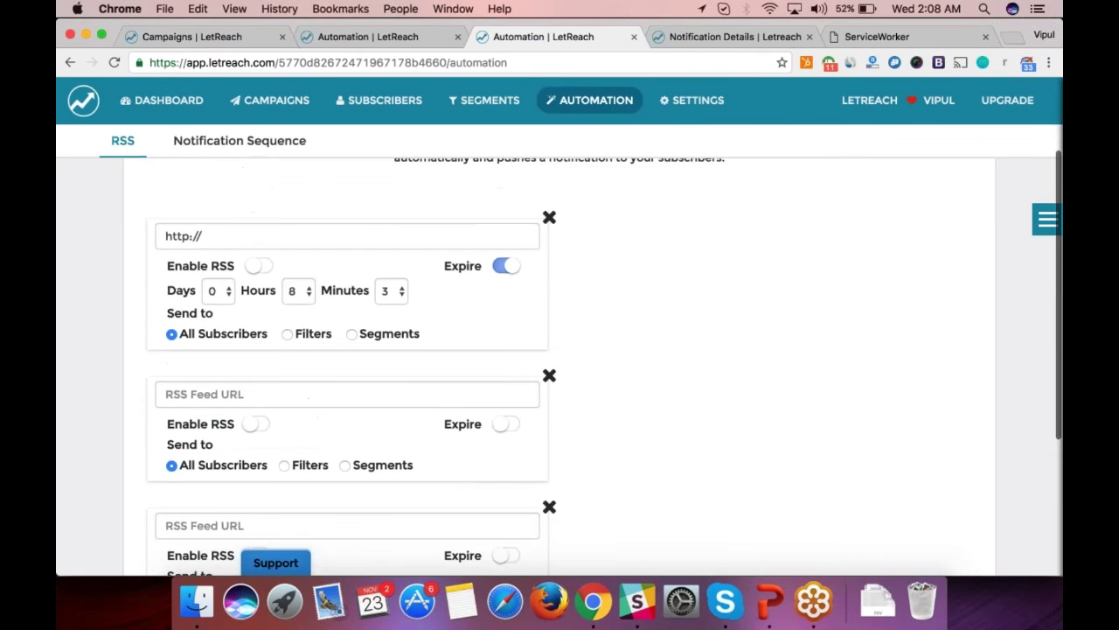
pyautogui.scroll(-6, 560, 350)
pyautogui.scroll(-1, 563, 333)
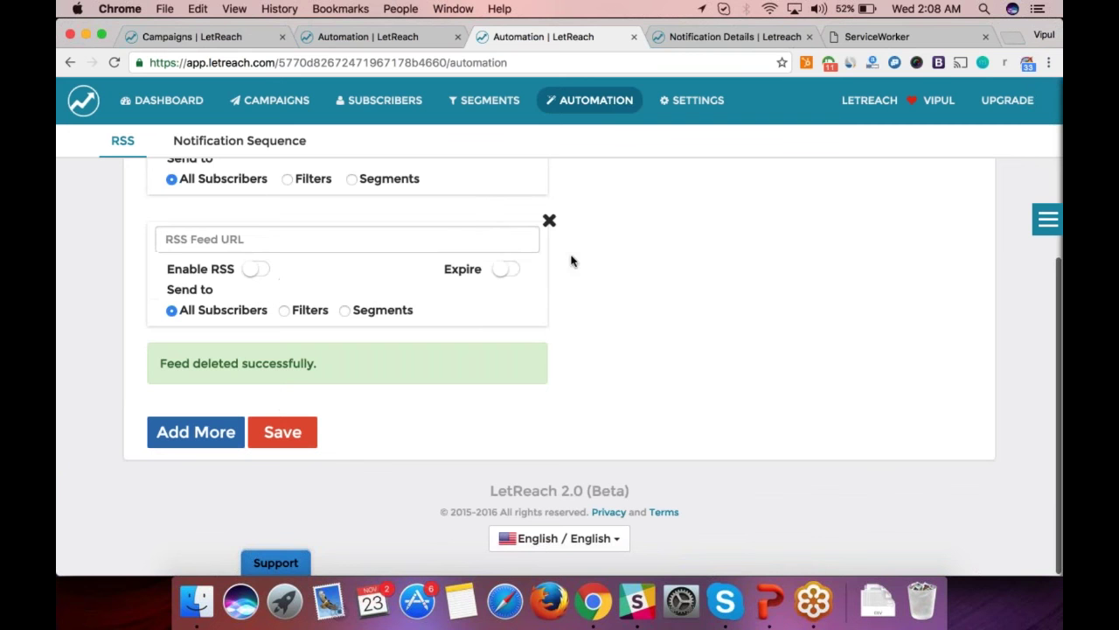
pyautogui.click(549, 220)
pyautogui.scroll(5, 277, 210)
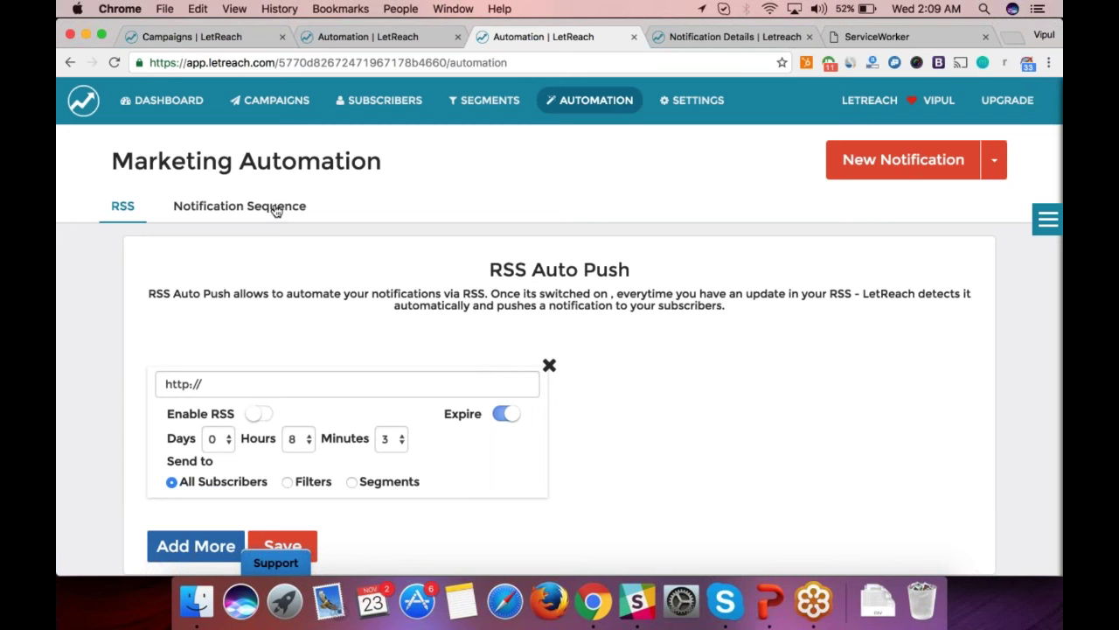
pyautogui.click(275, 211)
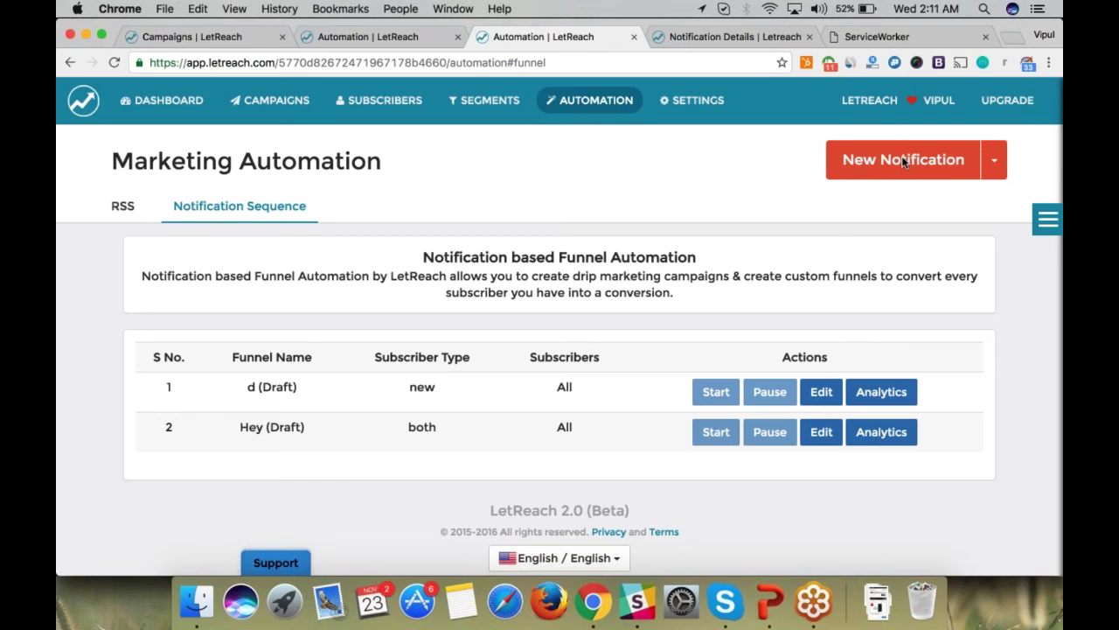
# Create a new sequence named "Test Sequence" and set it to send to All Subscribers.
pyautogui.click(992, 164)
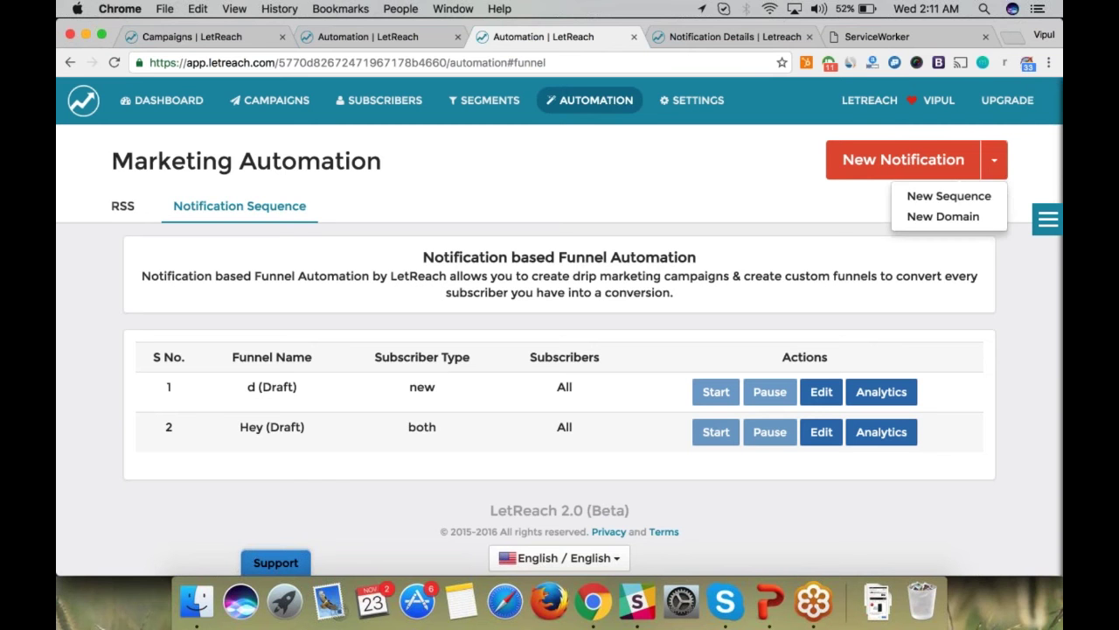
pyautogui.click(949, 196)
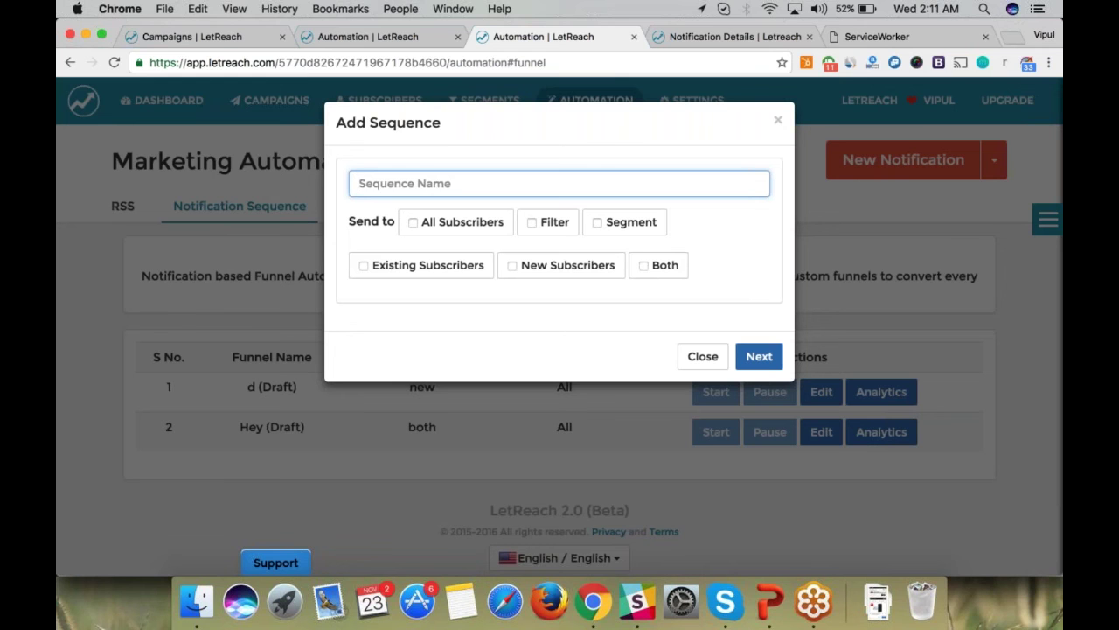
pyautogui.write('Test Seq')
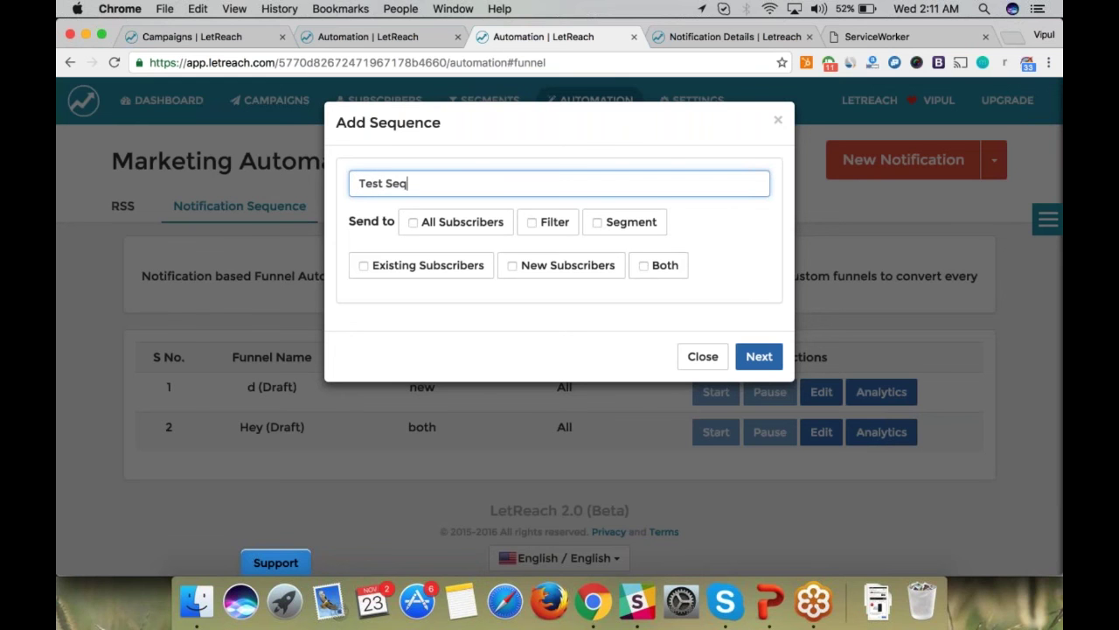
pyautogui.write('uence')
pyautogui.click(416, 223)
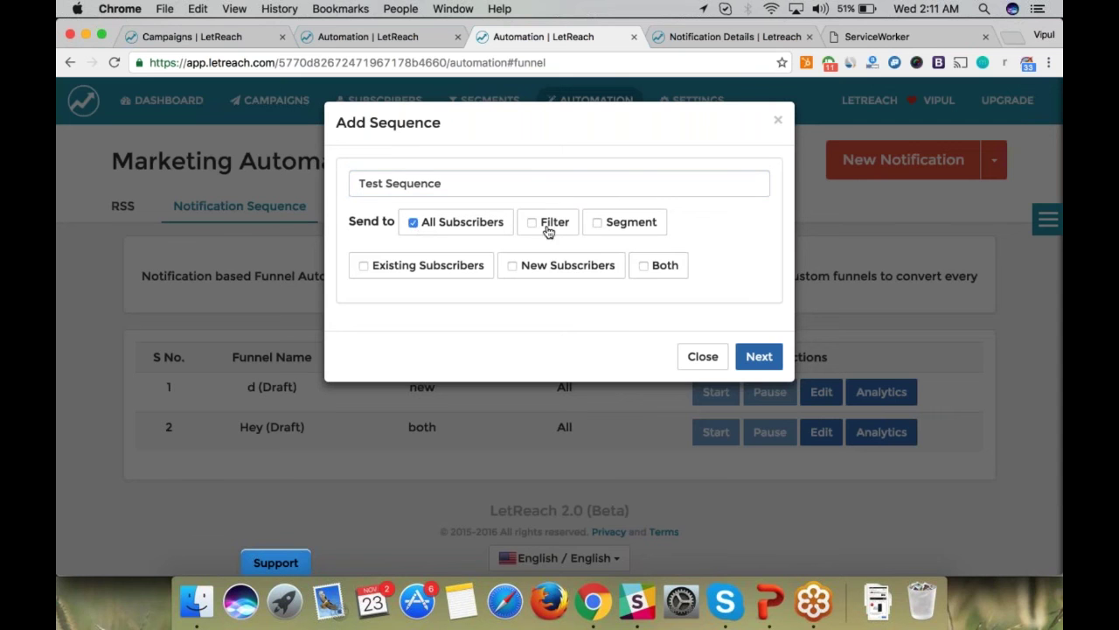
# Try the Segment and Filter audience options and the Both subscriber type, returning the sequence to All Subscribers.
pyautogui.click(597, 222)
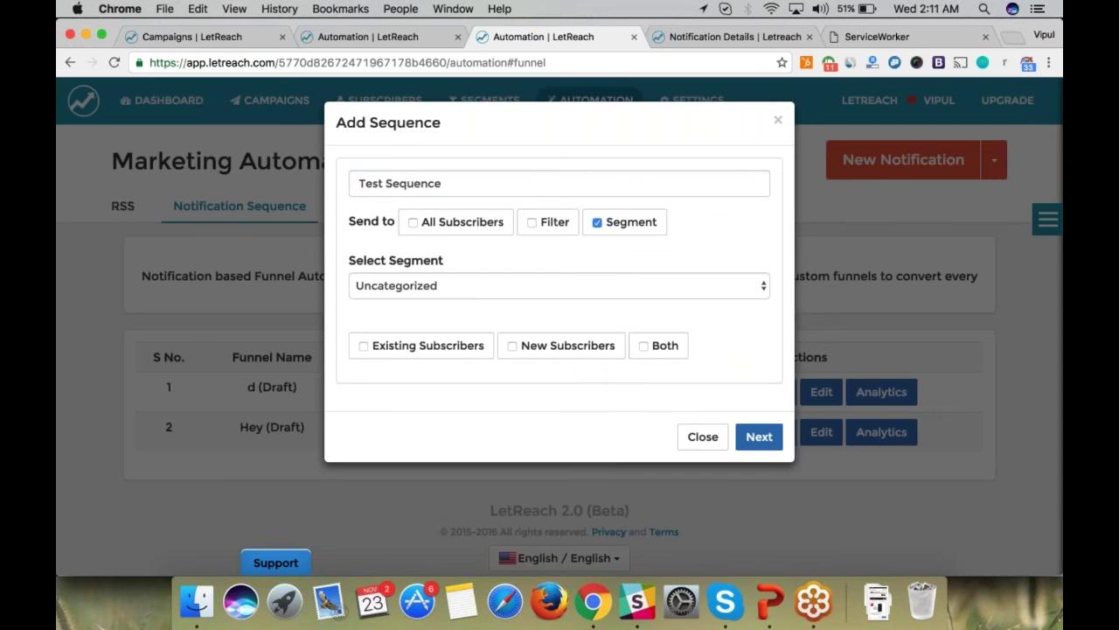
pyautogui.click(528, 227)
pyautogui.click(415, 224)
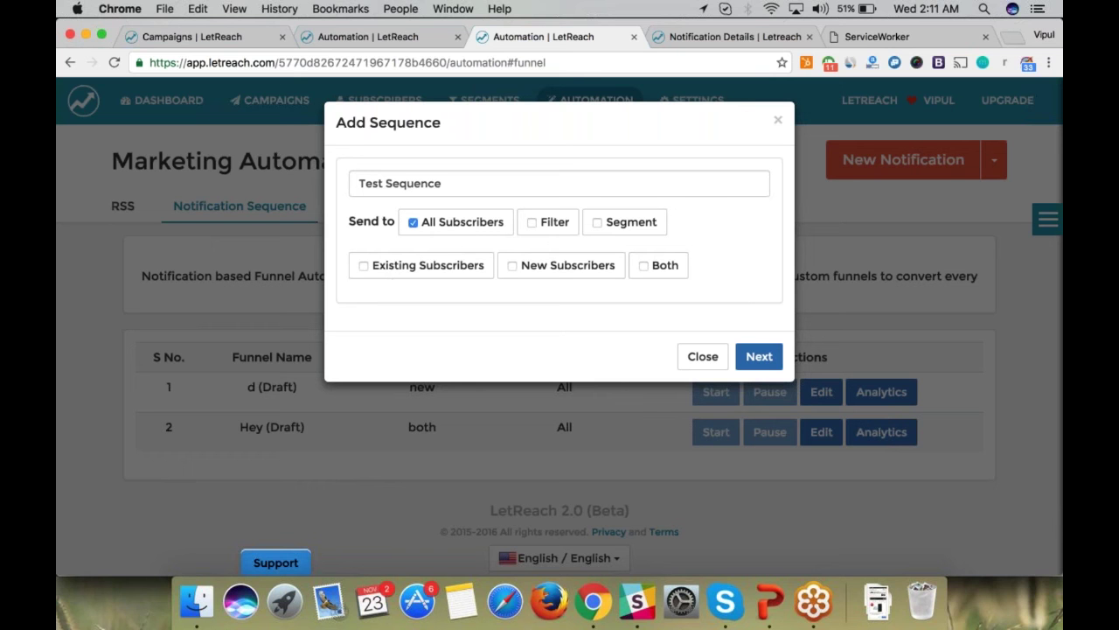
pyautogui.click(658, 265)
pyautogui.click(598, 222)
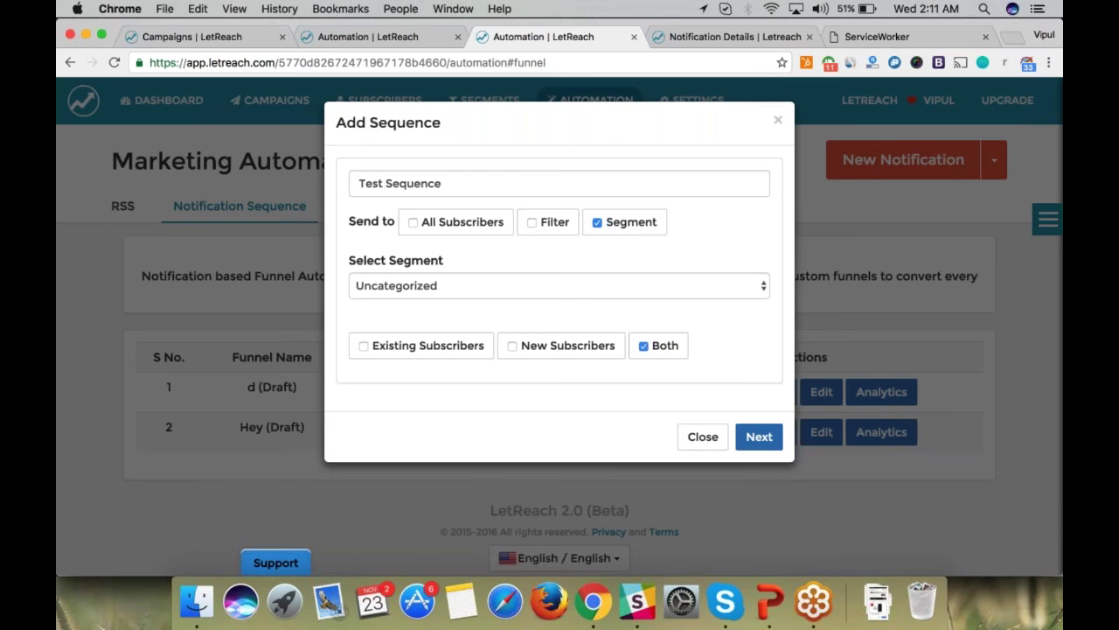
pyautogui.click(453, 229)
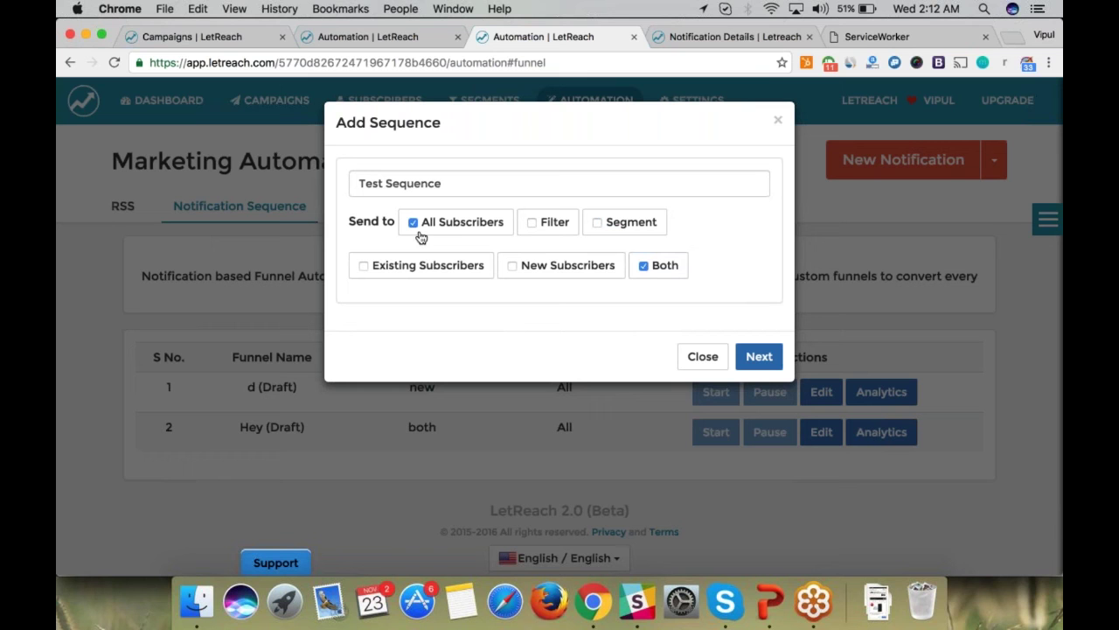
# Target Existing Subscribers with the sequence and build its funnel from a pre-build module.
pyautogui.click(365, 273)
pyautogui.click(761, 360)
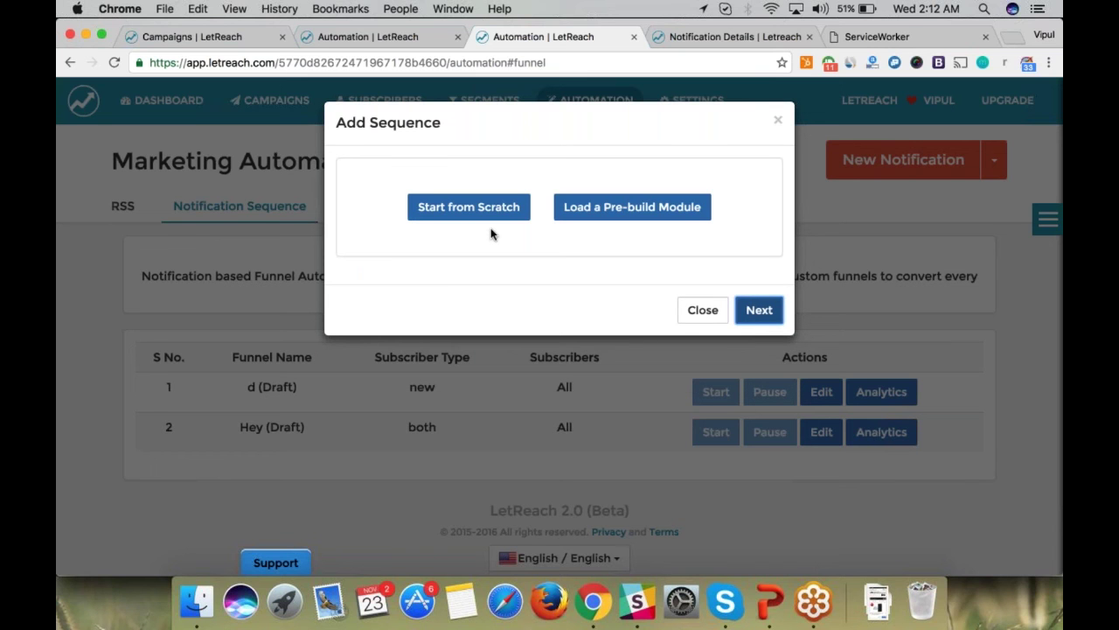
pyautogui.click(580, 209)
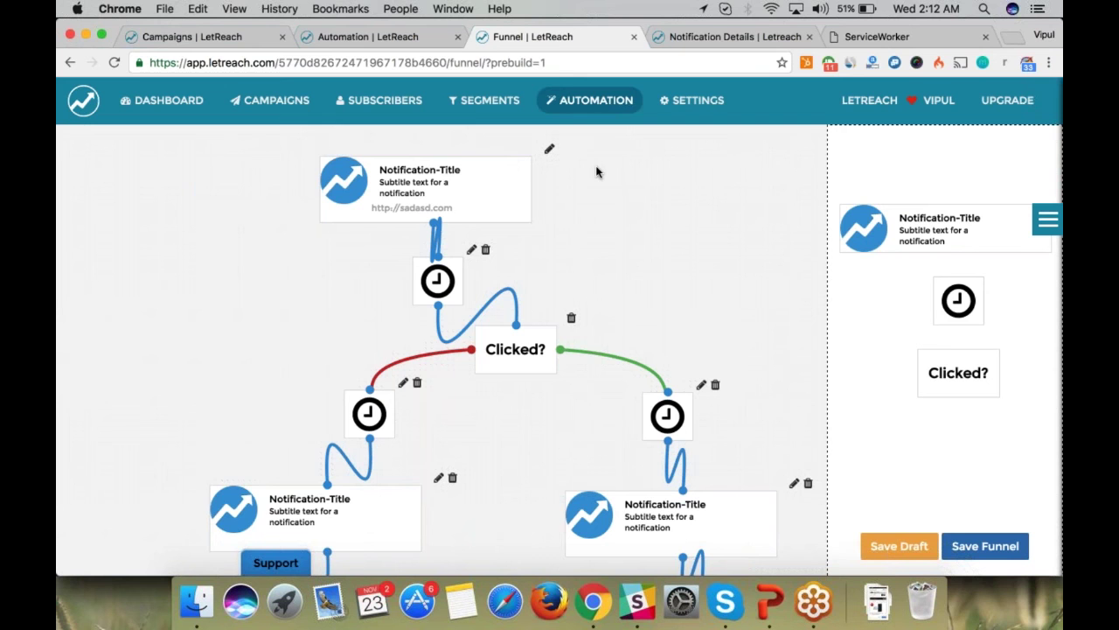
# Examine the top notification's edit form, including redirect URL, UTM, CTA and custom image options, and close it without saving.
pyautogui.click(551, 150)
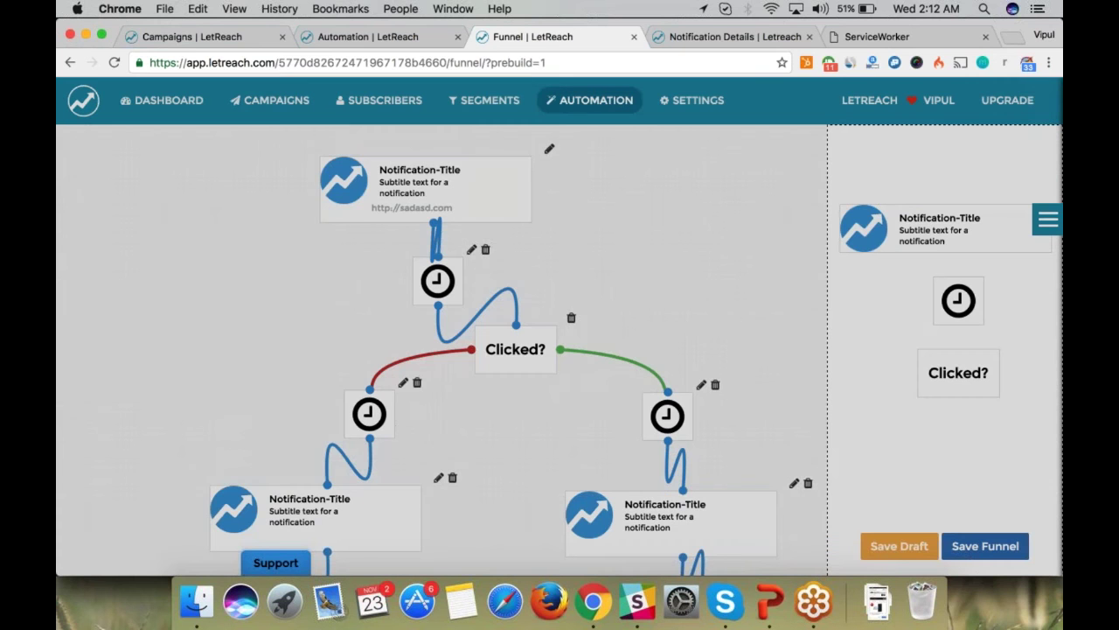
pyautogui.scroll(-3, 559, 350)
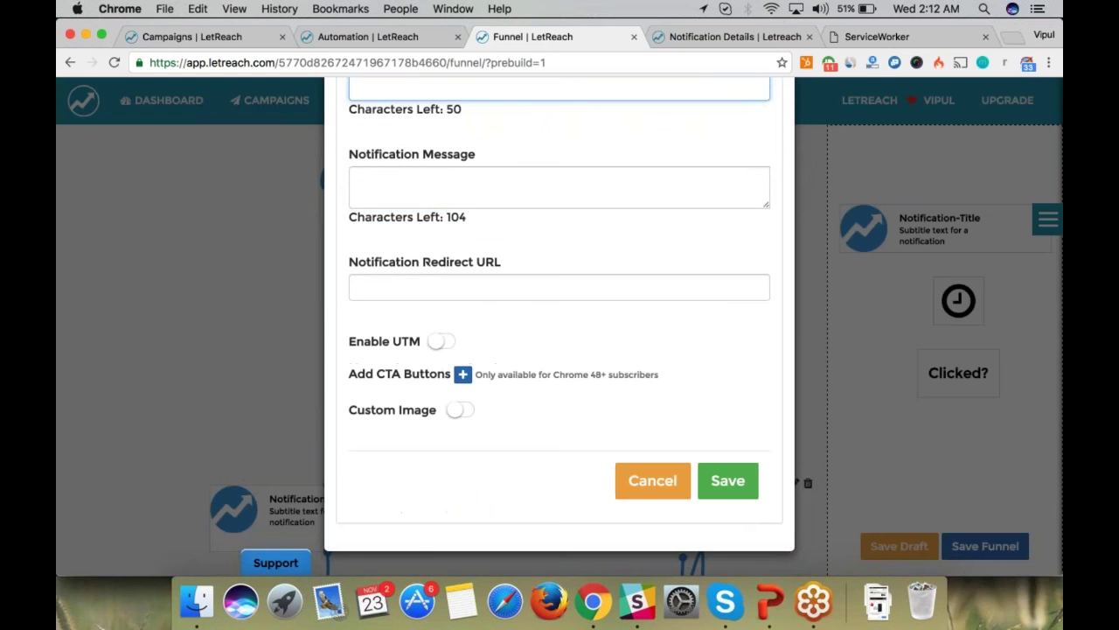
pyautogui.click(653, 477)
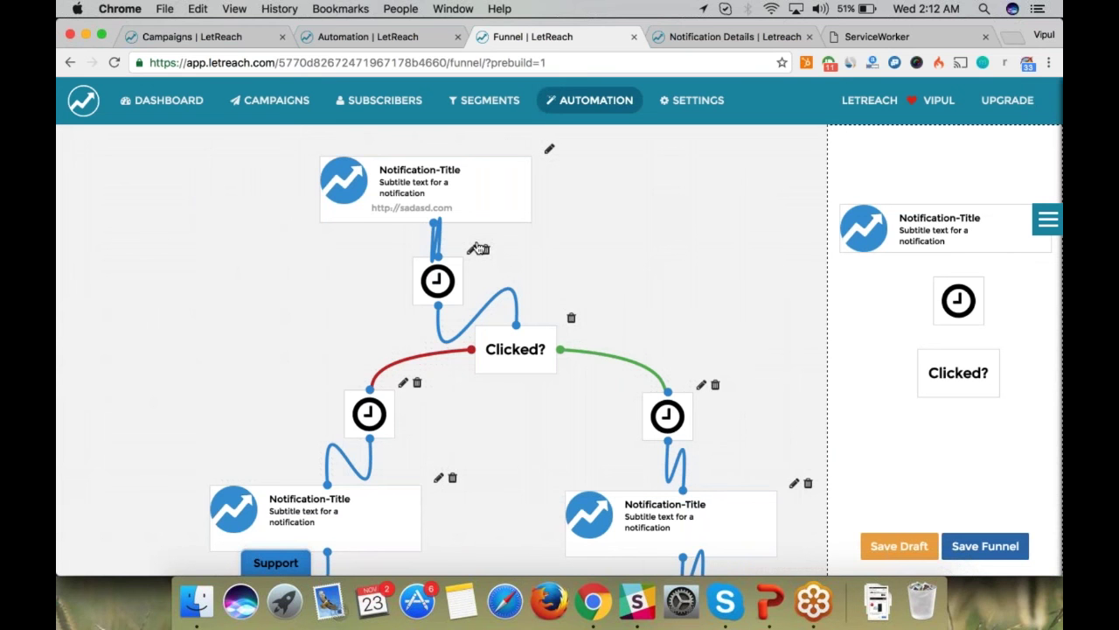
# Set the delay directly below the top notification to 3 hours and save it.
pyautogui.click(369, 414)
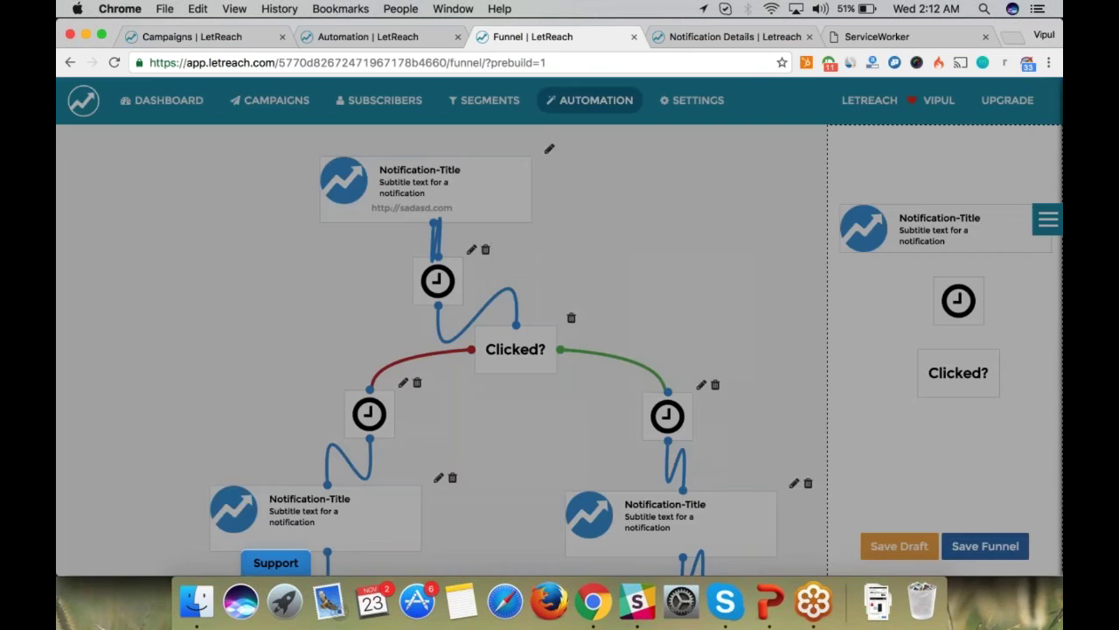
pyautogui.click(520, 204)
pyautogui.press('Return')
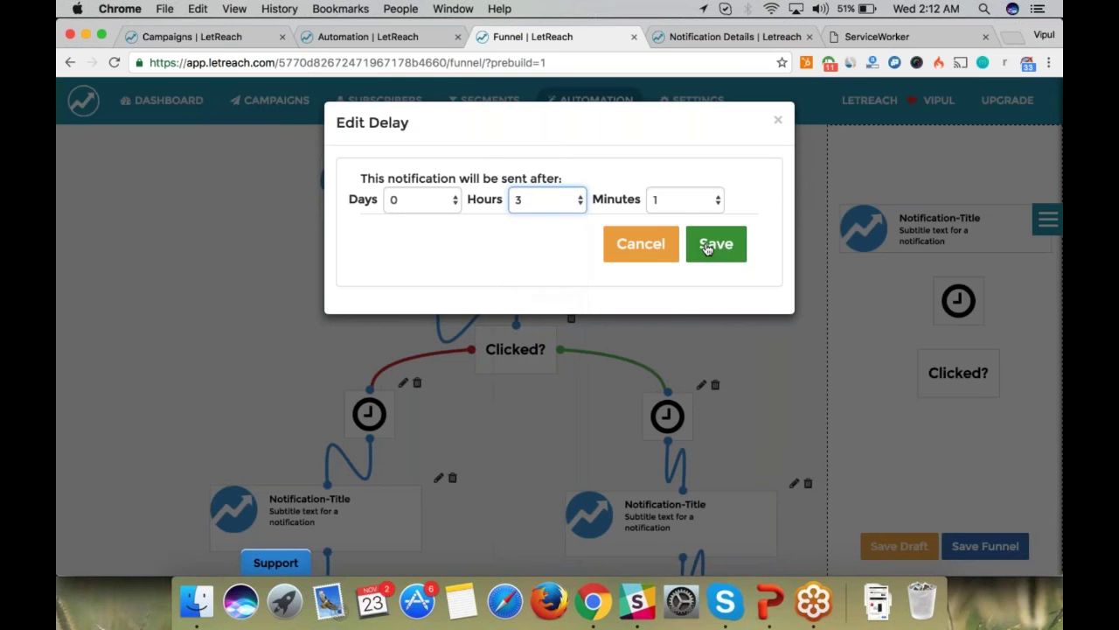
pyautogui.click(713, 243)
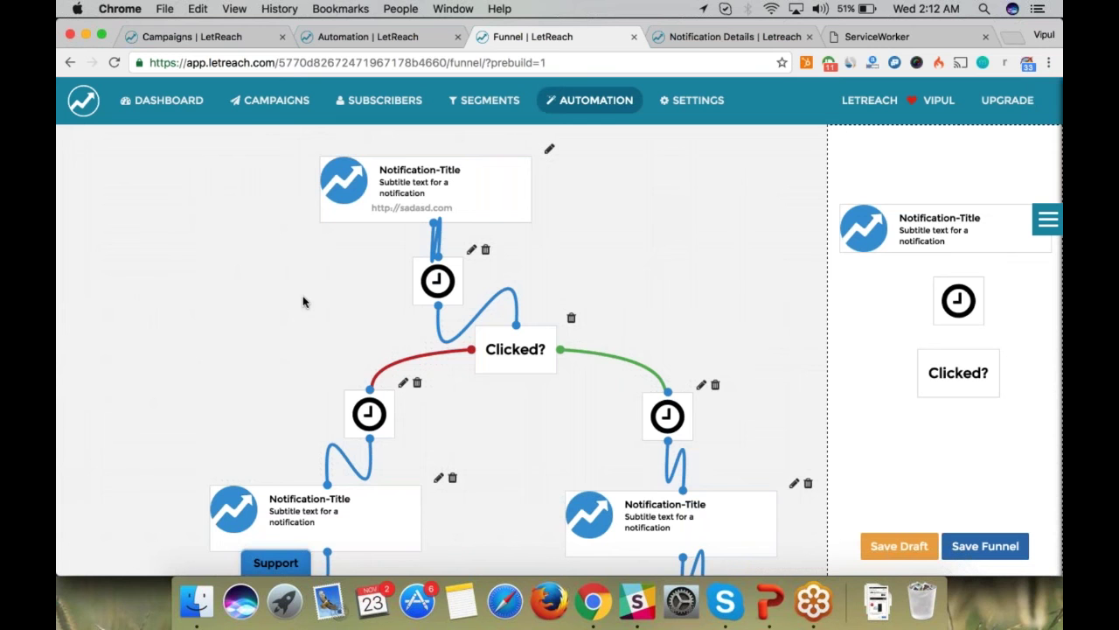
# Set the delay on the red branch of the first Clicked? condition to 4 hours and save it.
pyautogui.scroll(-2, 304, 302)
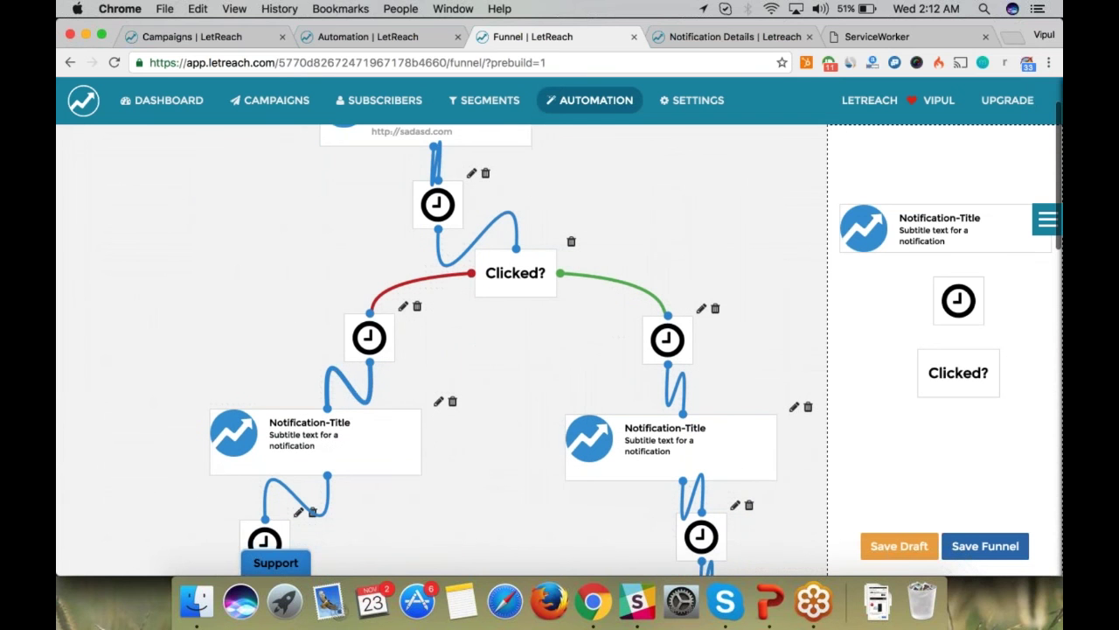
pyautogui.scroll(-2, 356, 411)
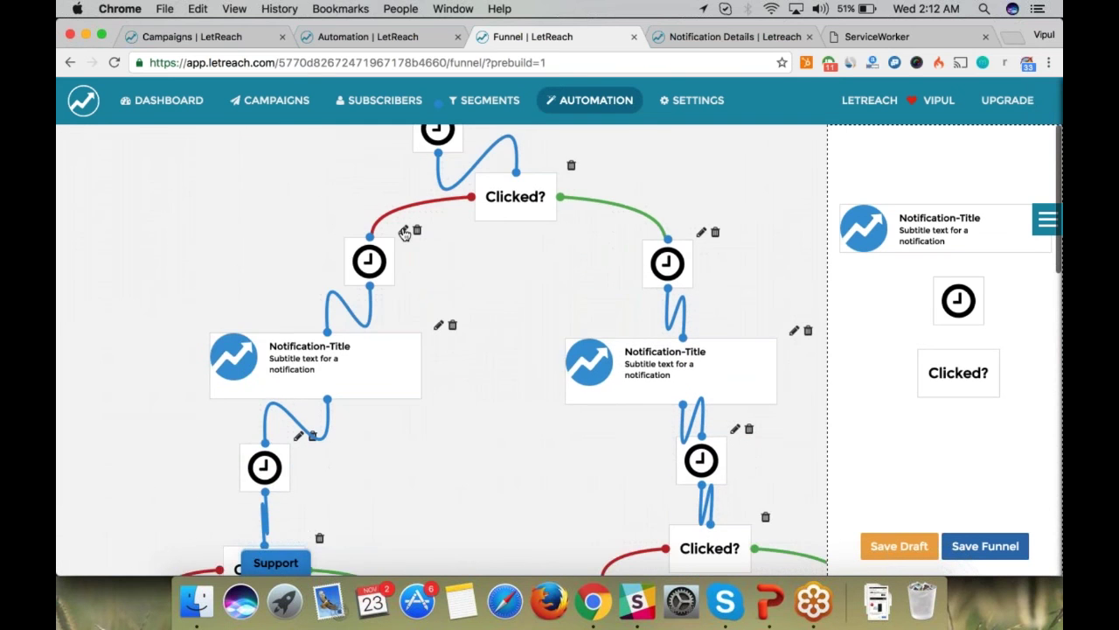
pyautogui.click(405, 232)
pyautogui.click(531, 206)
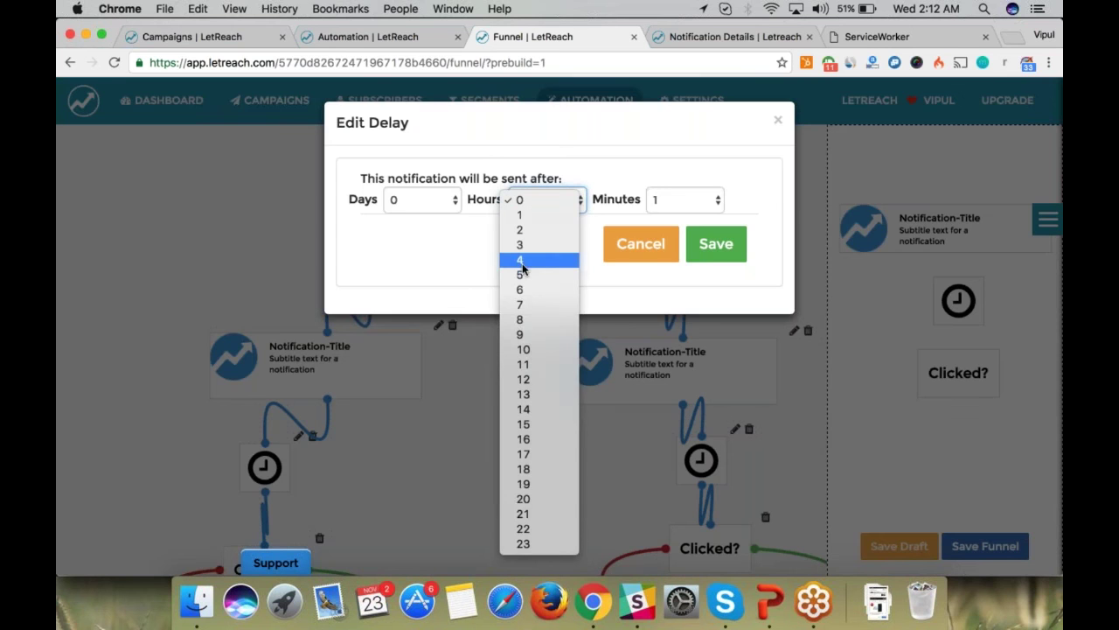
pyautogui.click(693, 249)
pyautogui.click(692, 249)
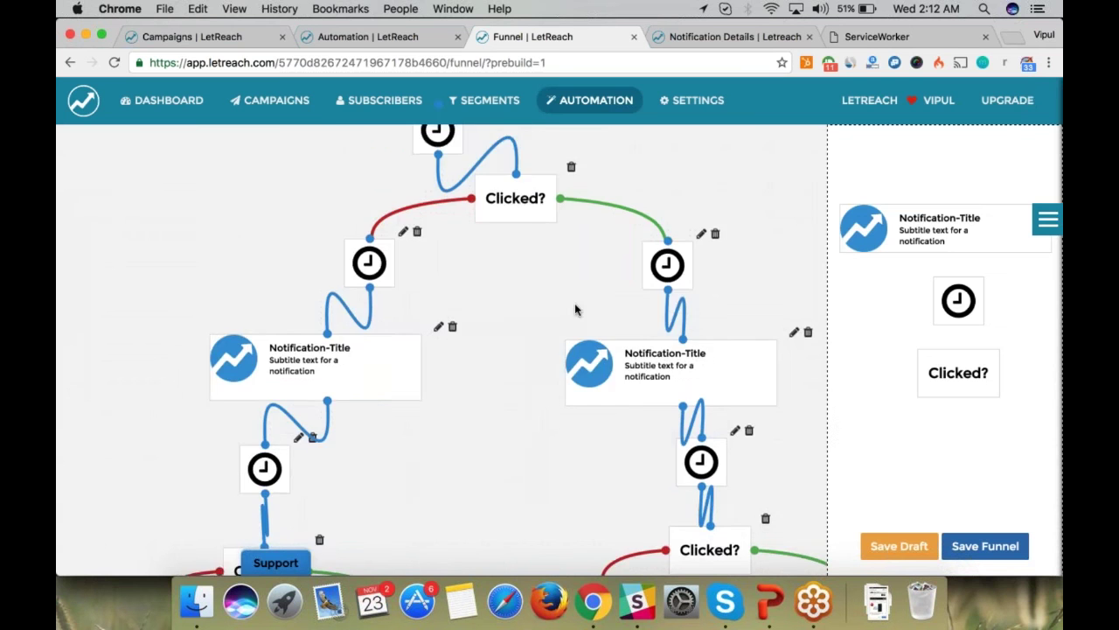
# Set the delay on the green branch of the first Clicked? condition to 3 minutes and save it.
pyautogui.scroll(3, 575, 309)
pyautogui.scroll(-1, 654, 393)
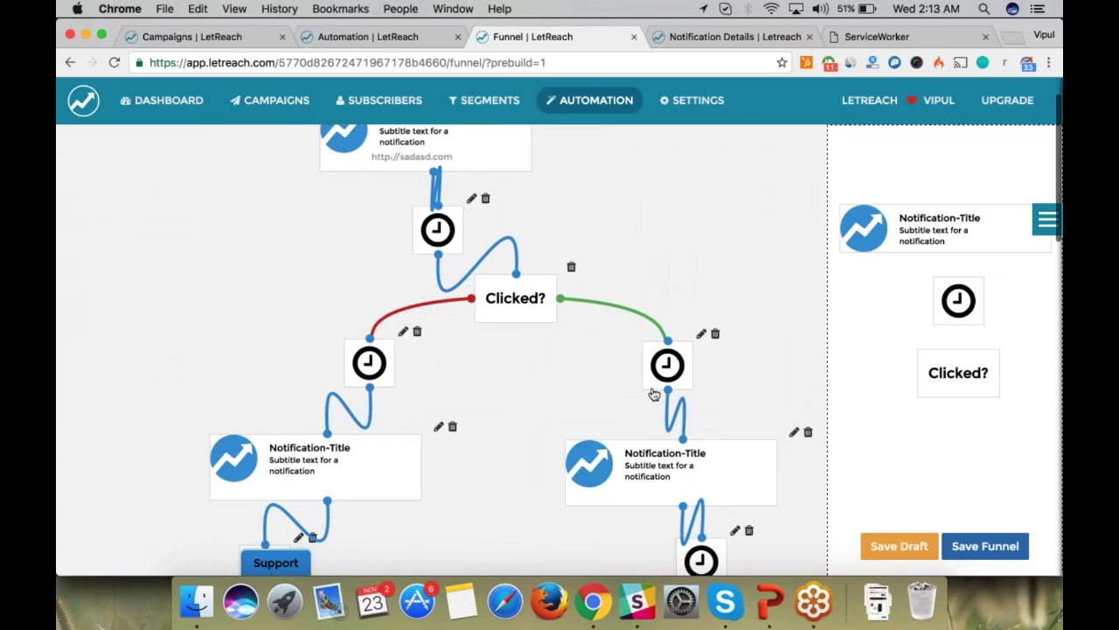
pyautogui.scroll(-1, 654, 393)
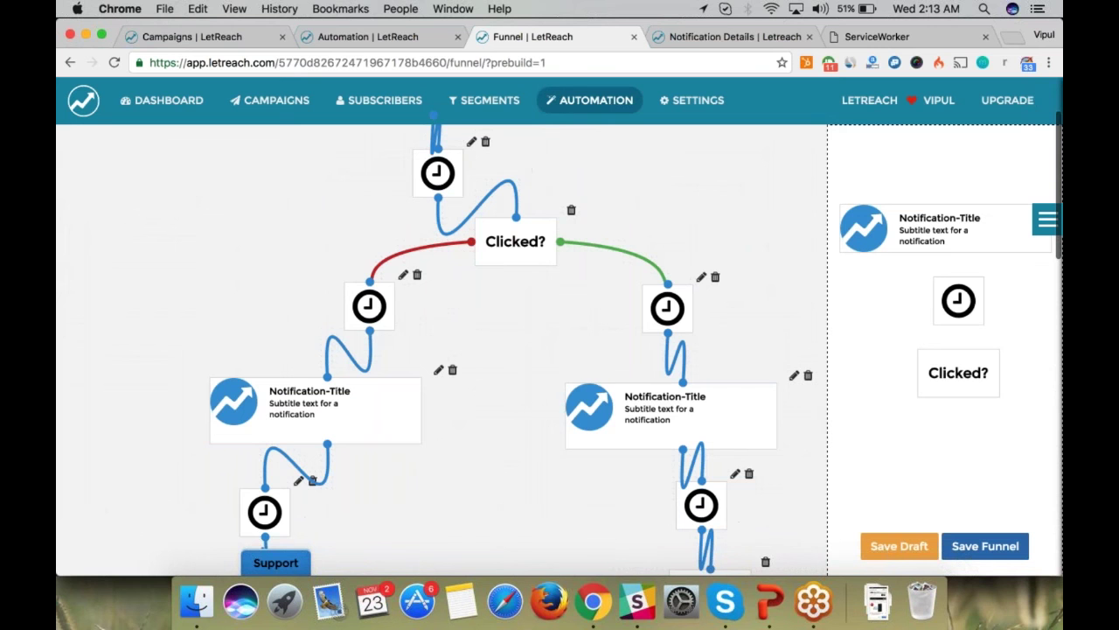
pyautogui.click(700, 278)
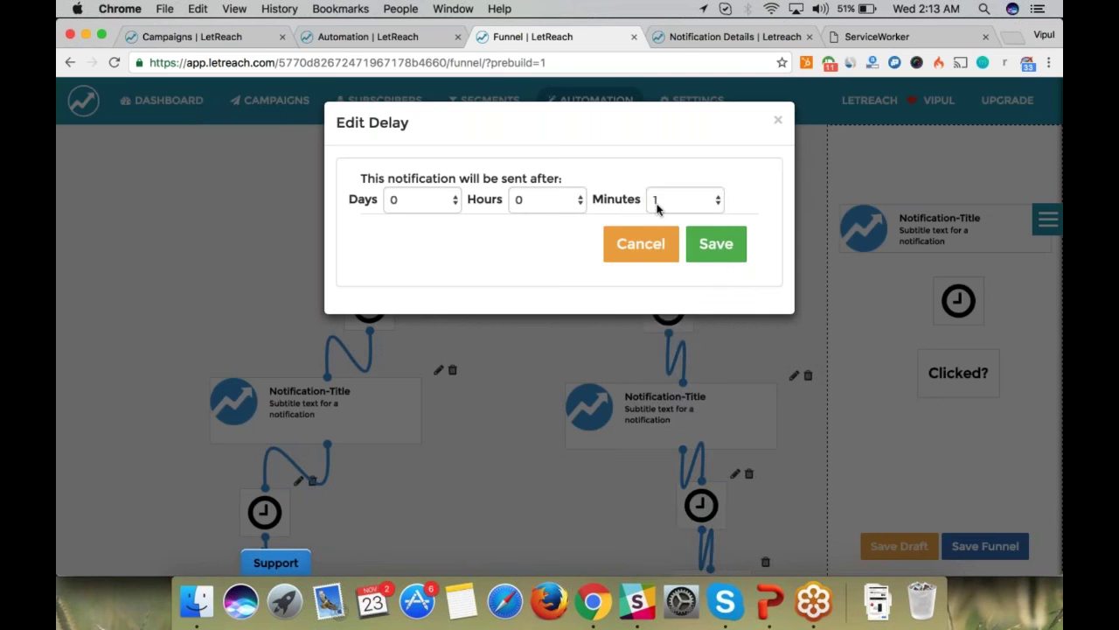
pyautogui.click(661, 201)
pyautogui.click(659, 231)
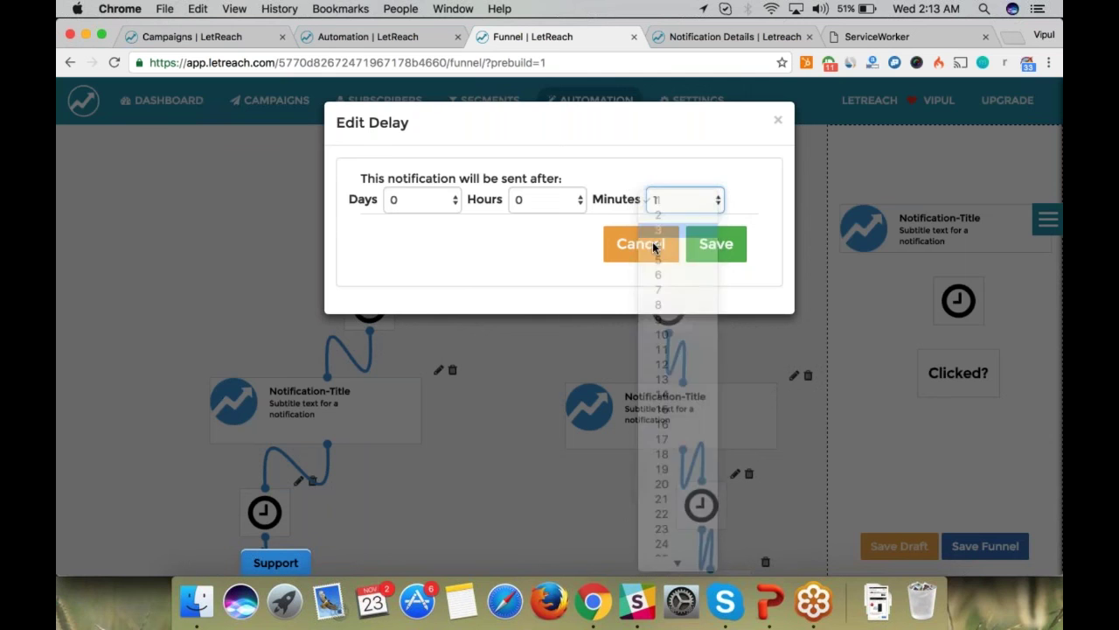
pyautogui.click(717, 245)
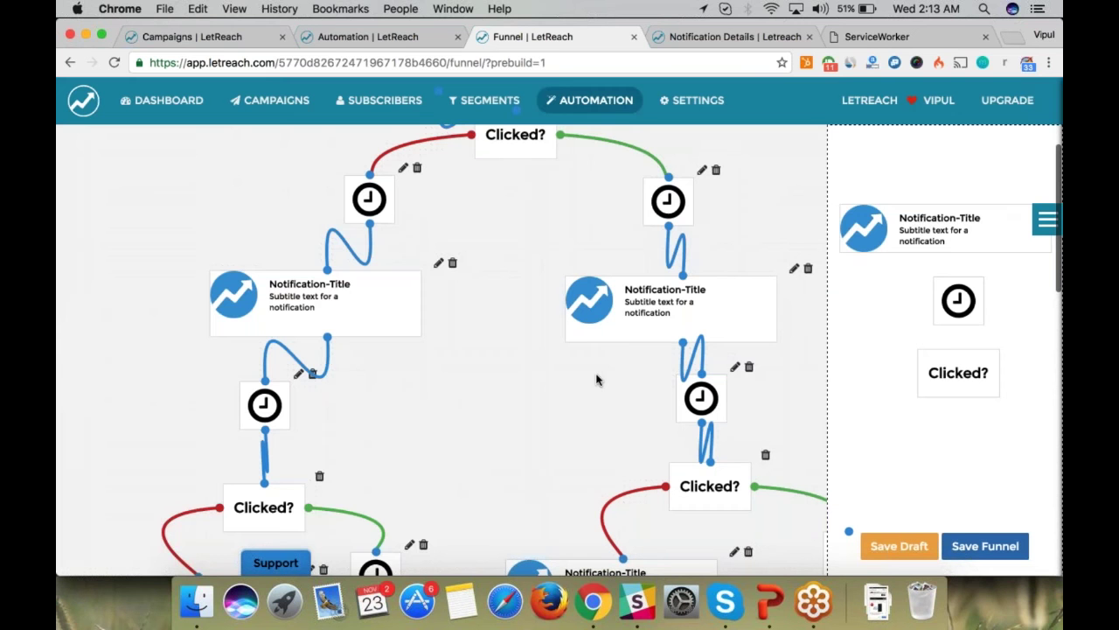
# Review the funnel's delays, Clicked? conditions and branch notifications from the top notification down to the last ones.
pyautogui.scroll(-1, 600, 376)
pyautogui.scroll(-4, 442, 350)
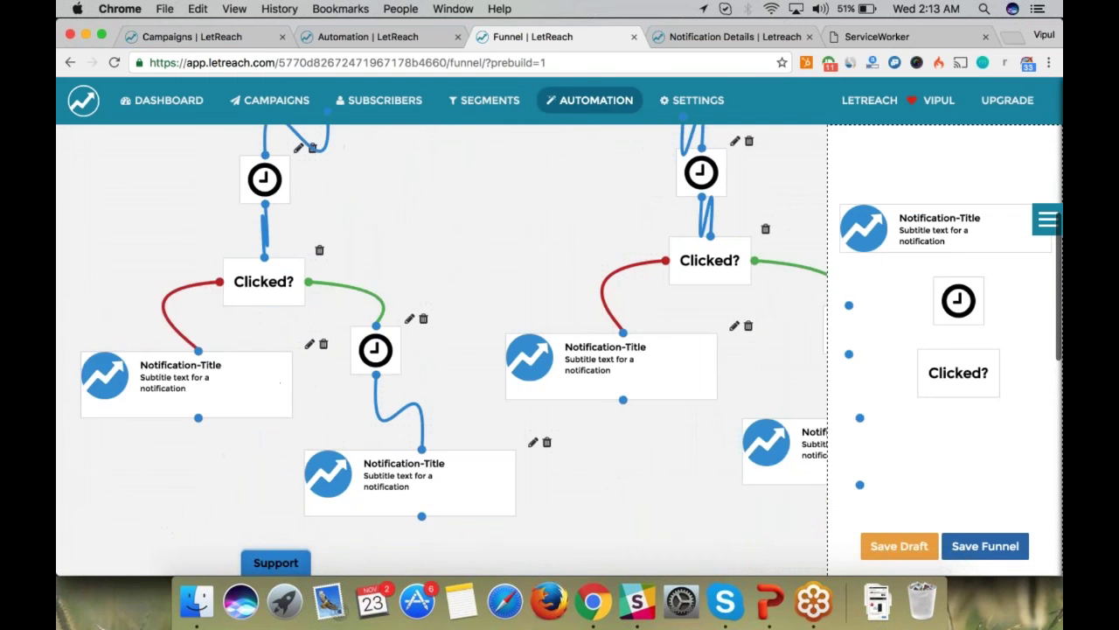
pyautogui.scroll(8, 441, 350)
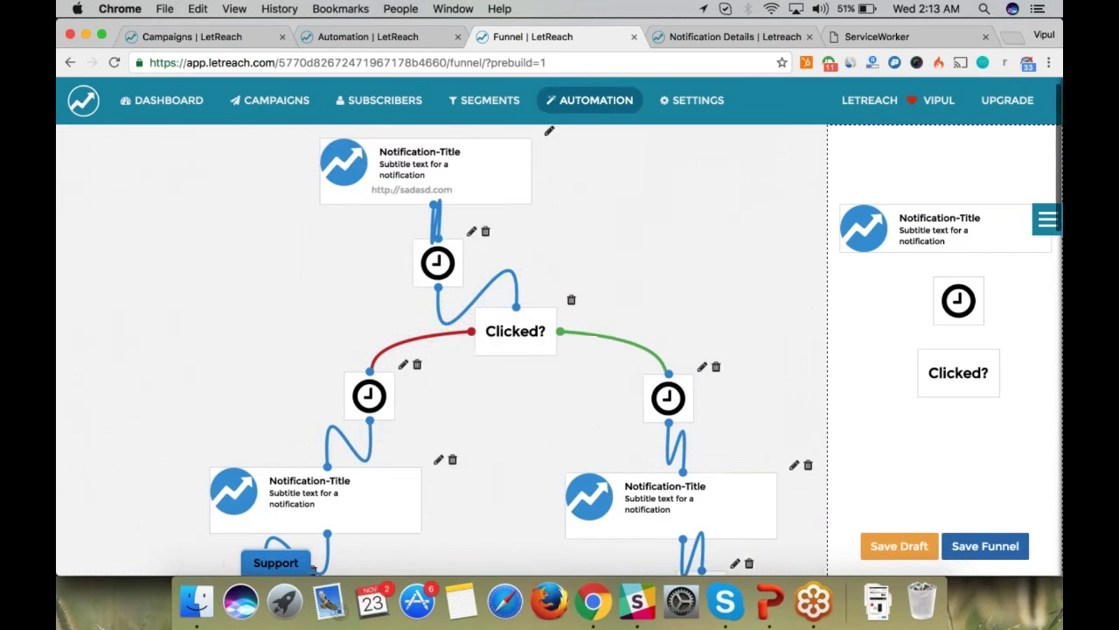
pyautogui.scroll(-4, 442, 350)
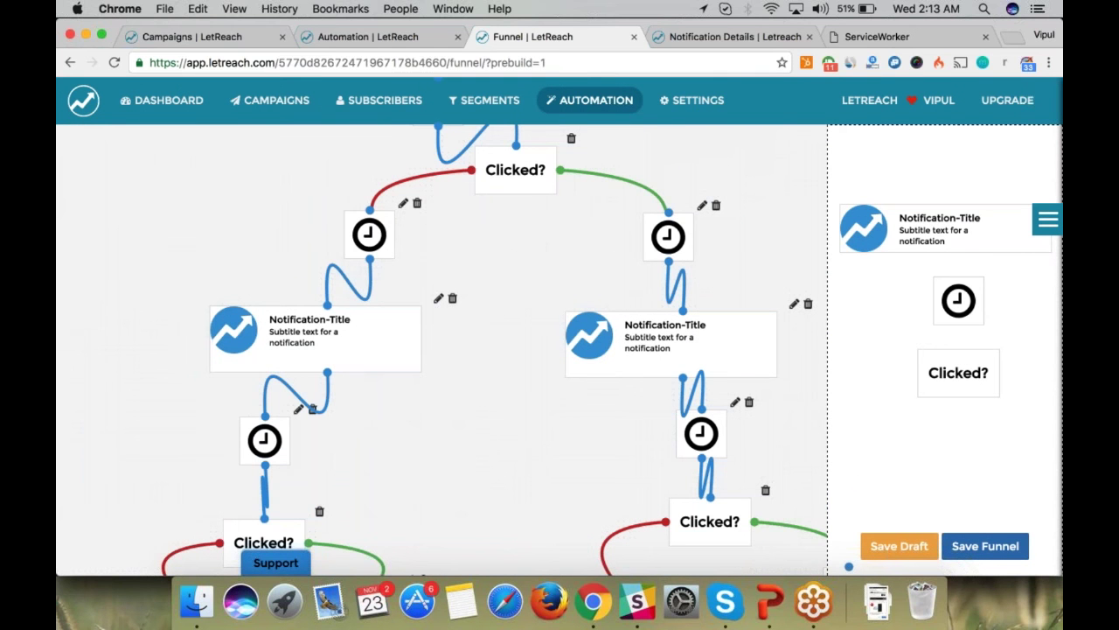
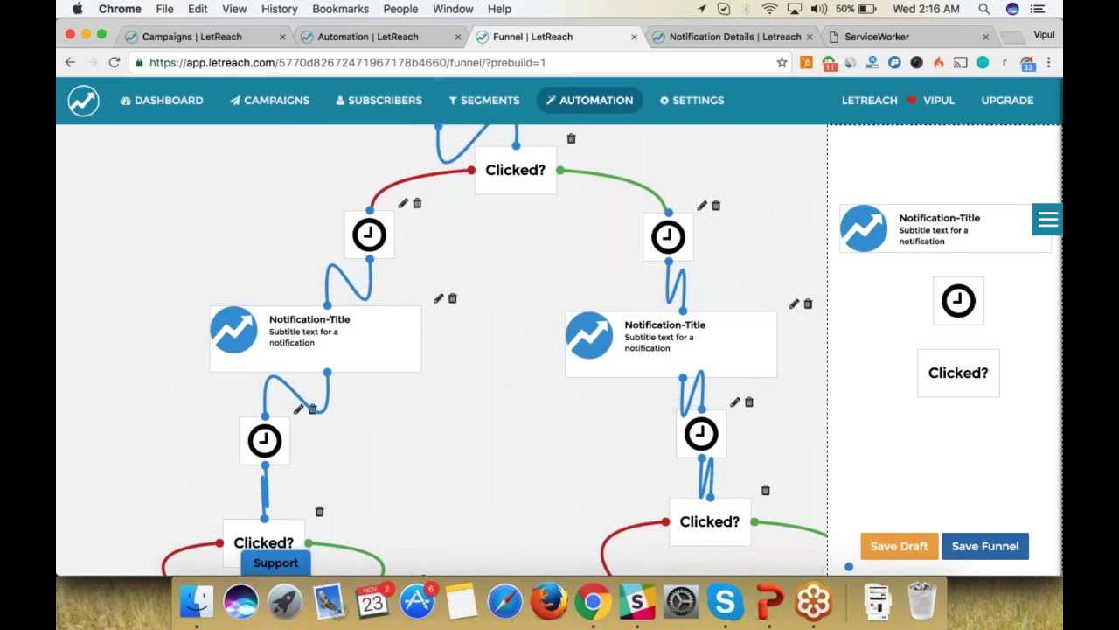
pyautogui.scroll(-1, 560, 350)
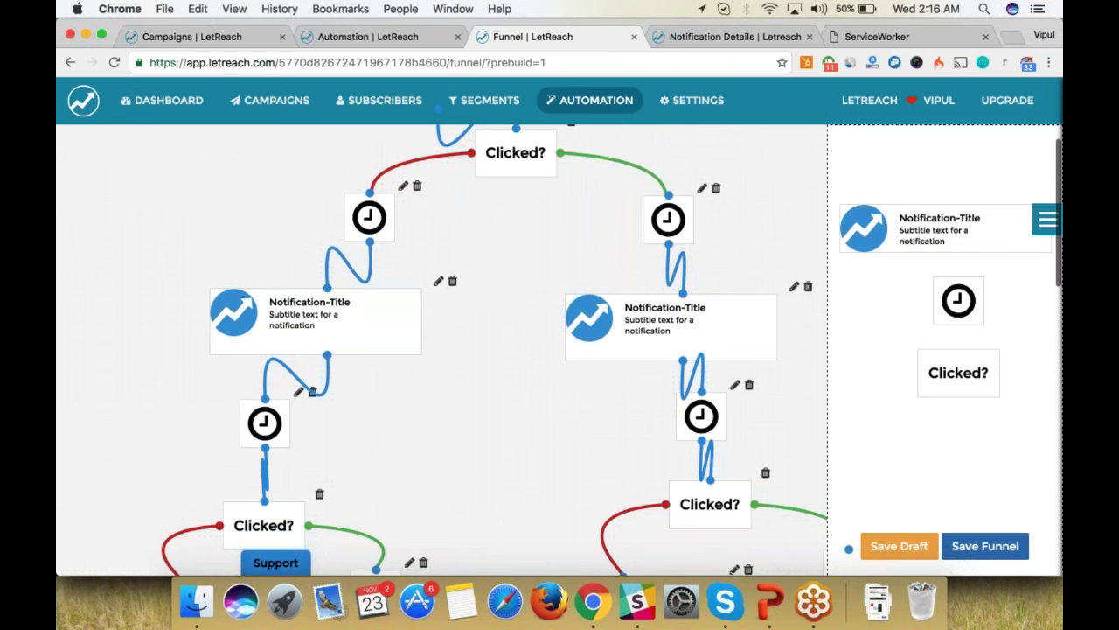
pyautogui.scroll(4, 437, 350)
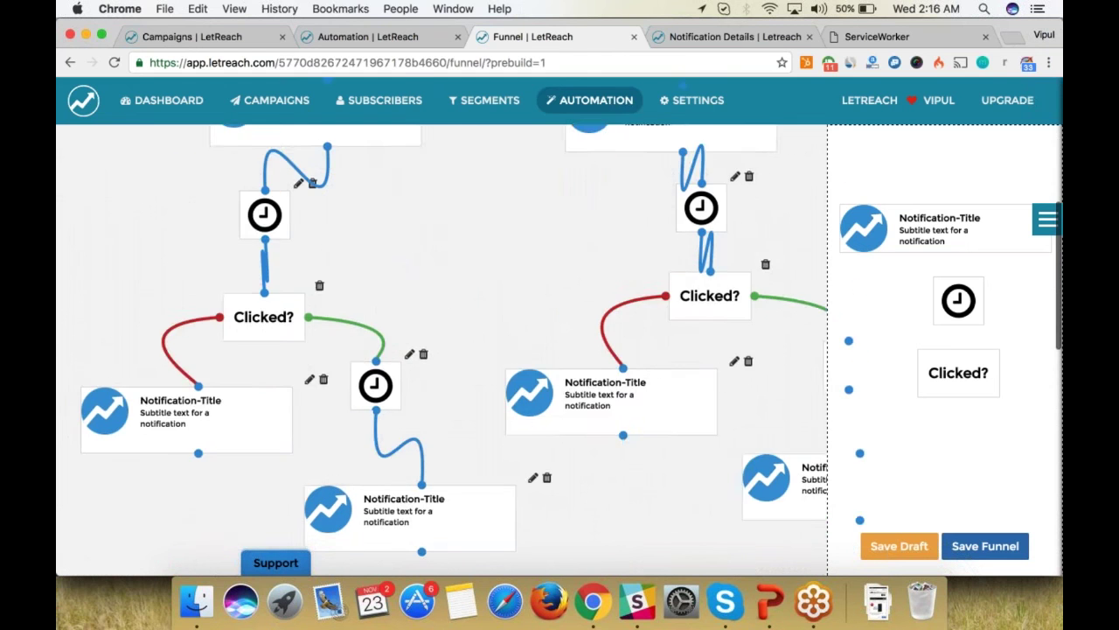
pyautogui.scroll(-3, 442, 350)
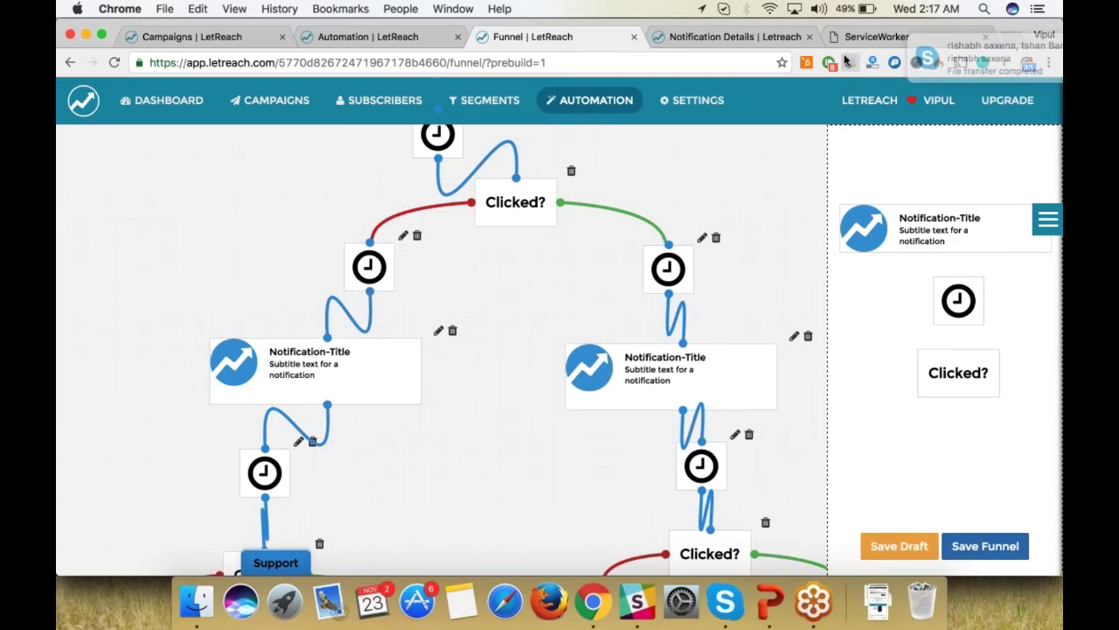
# Move the first delay block away from directly under the top notification, placing it above the red branch's delay.
pyautogui.scroll(1, 589, 222)
pyautogui.scroll(3, 588, 223)
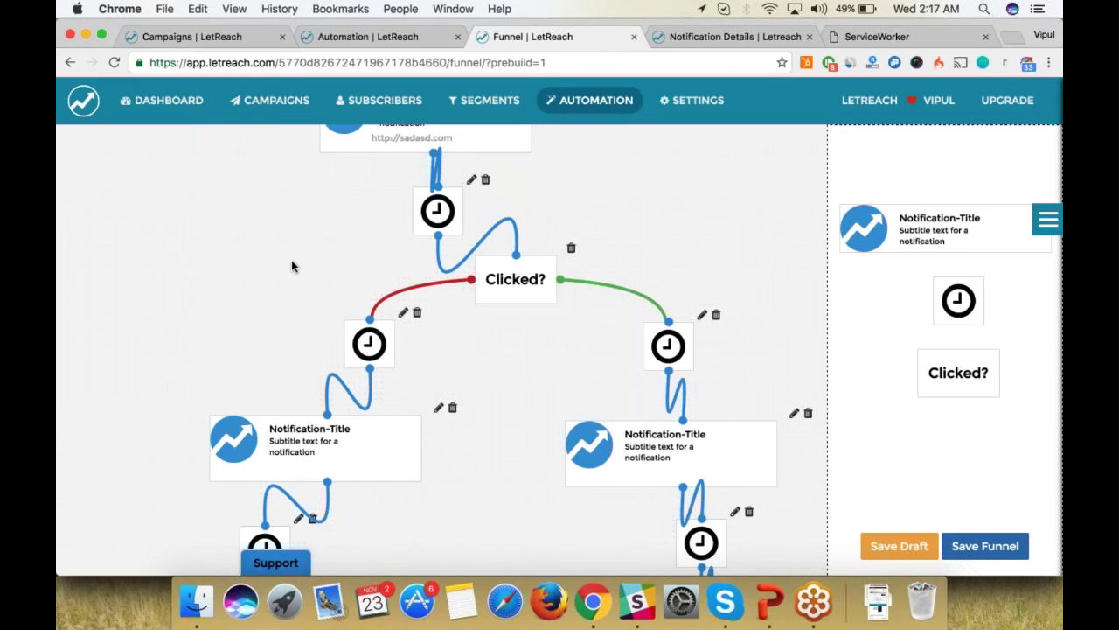
pyautogui.scroll(3, 368, 315)
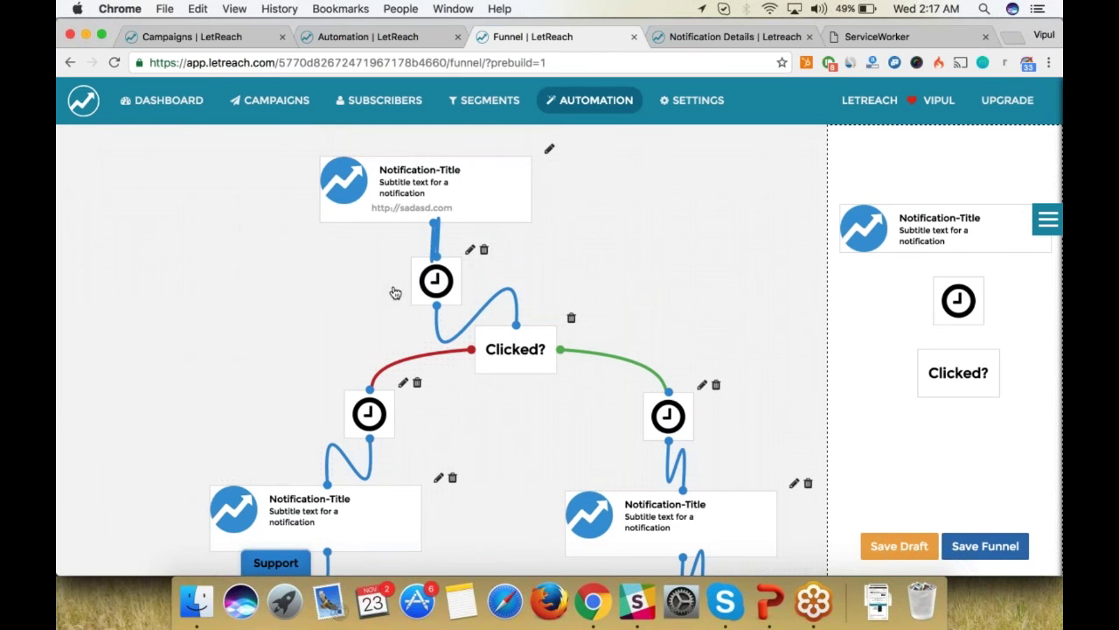
pyautogui.moveTo(435, 281); pyautogui.dragTo(368, 300)
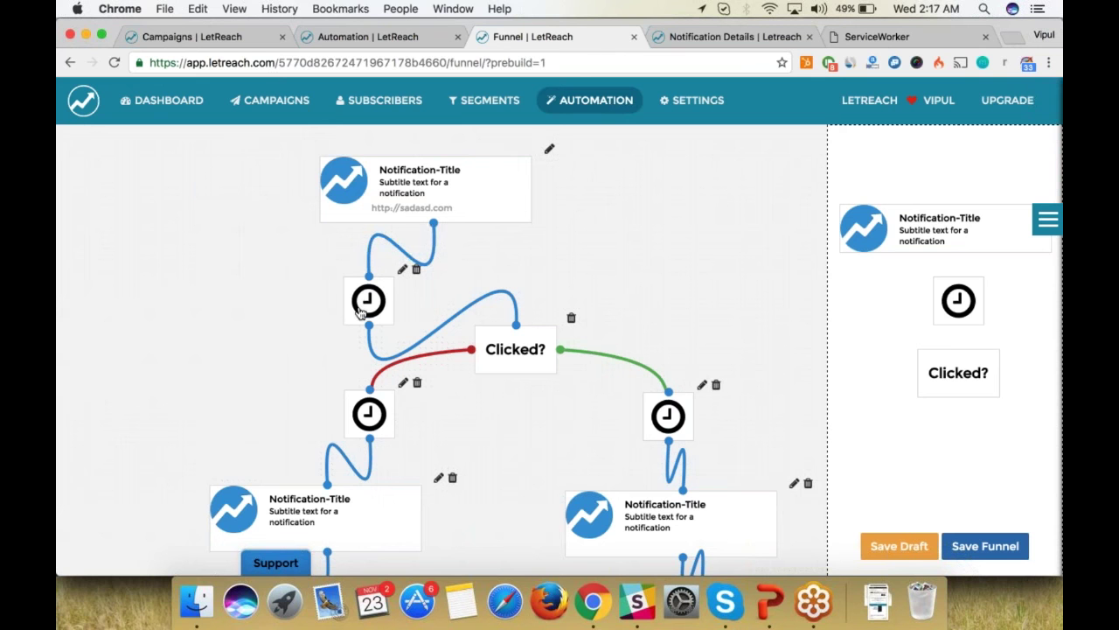
# Set the delay directly after the top notification to 6 hours and save it.
pyautogui.click(402, 269)
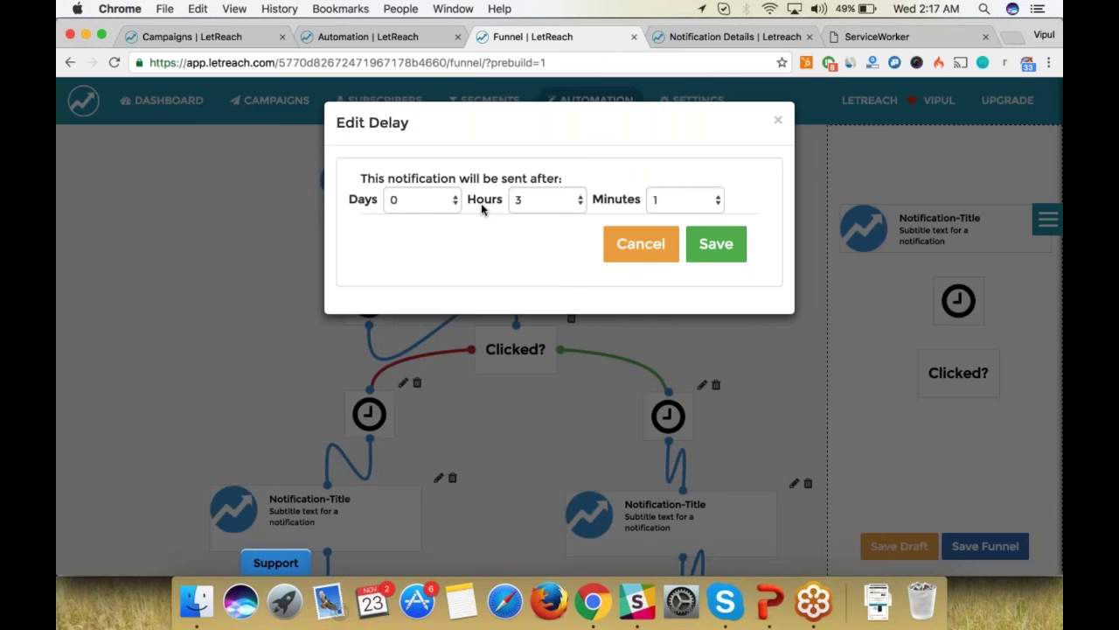
pyautogui.click(481, 203)
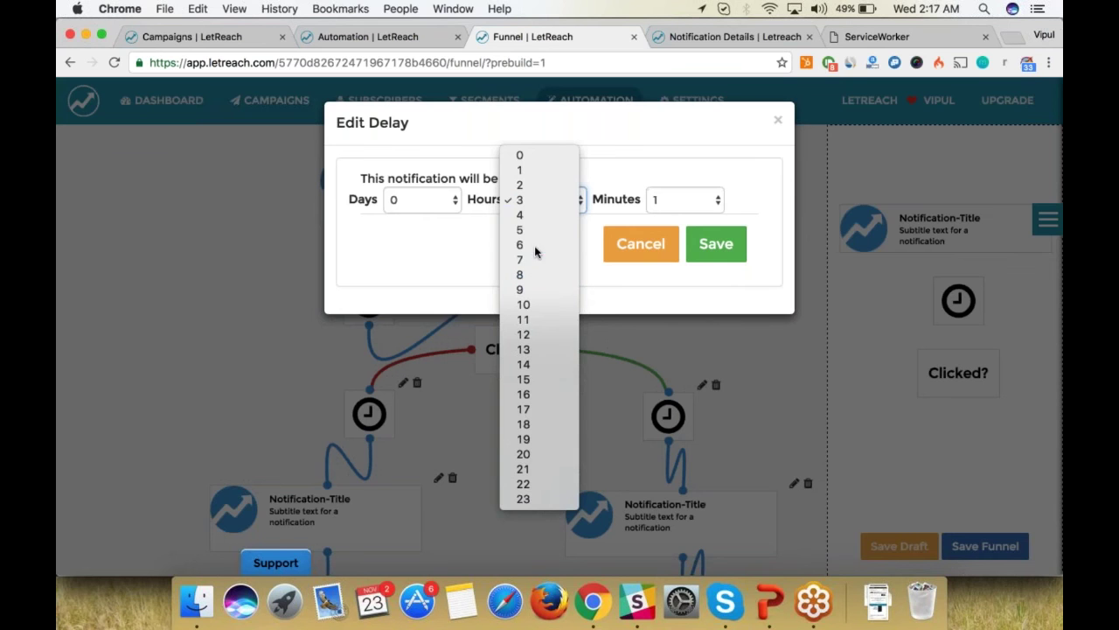
pyautogui.click(535, 246)
pyautogui.click(725, 246)
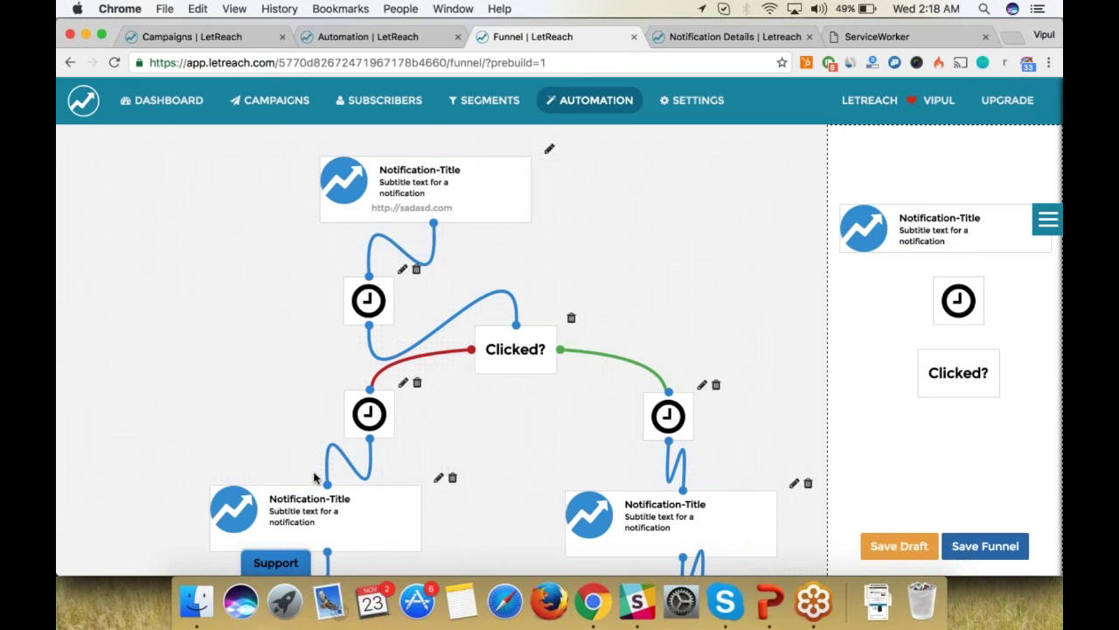
# Review the upper part of the funnel and check the saved delay that follows the top notification, closing its settings without changes.
pyautogui.scroll(-3, 314, 477)
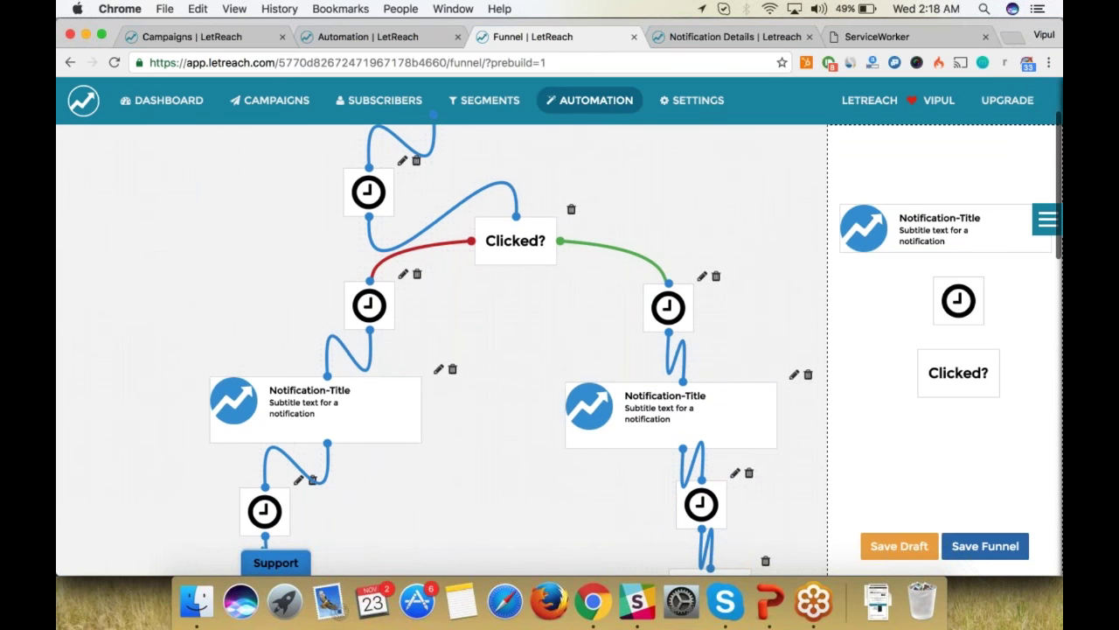
pyautogui.scroll(3, 442, 350)
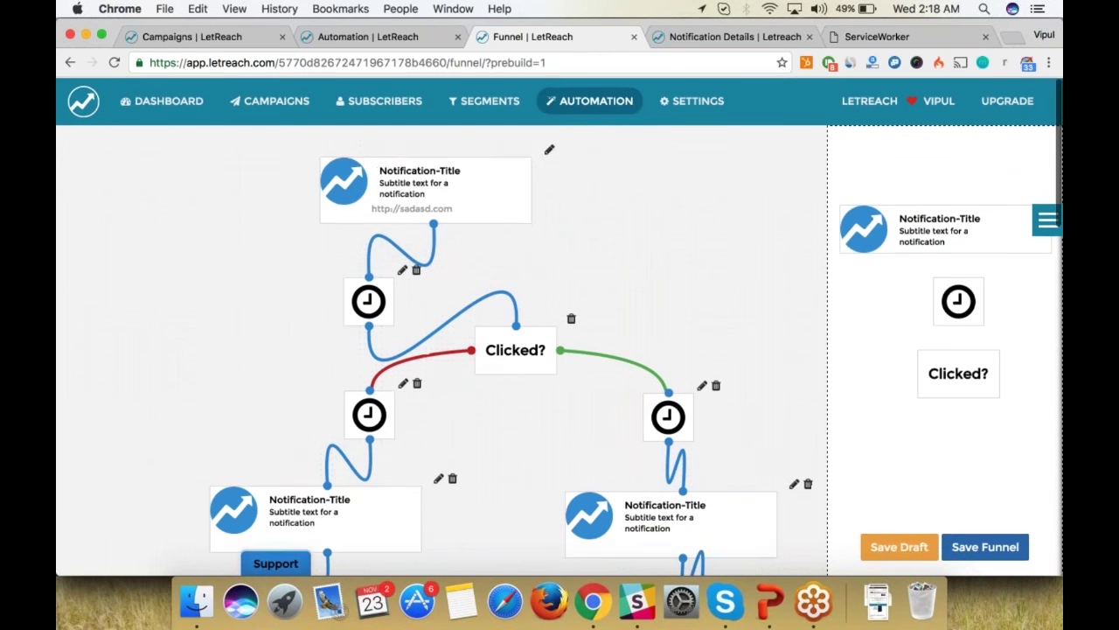
pyautogui.scroll(-1, 442, 350)
pyautogui.scroll(1, 441, 350)
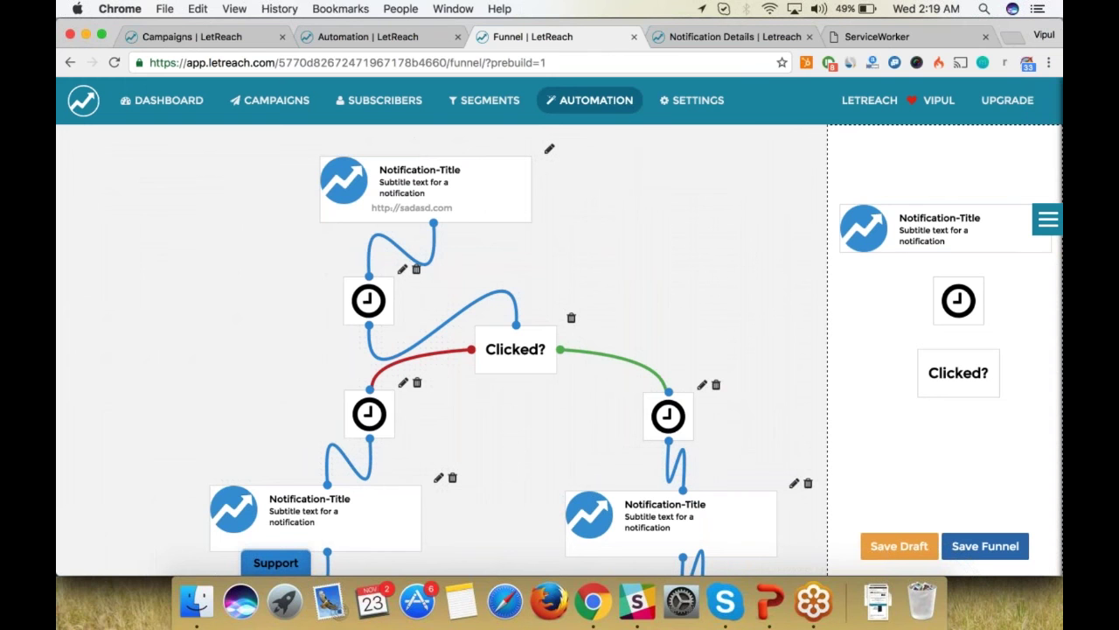
pyautogui.scroll(-1, 442, 350)
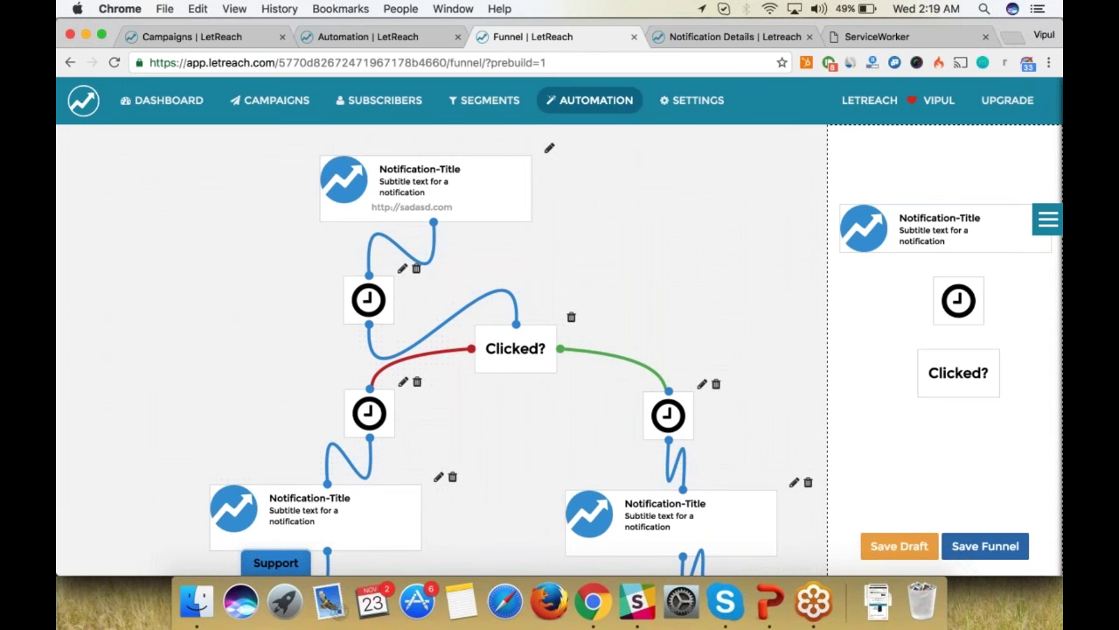
pyautogui.scroll(-3, 442, 350)
pyautogui.scroll(3, 442, 350)
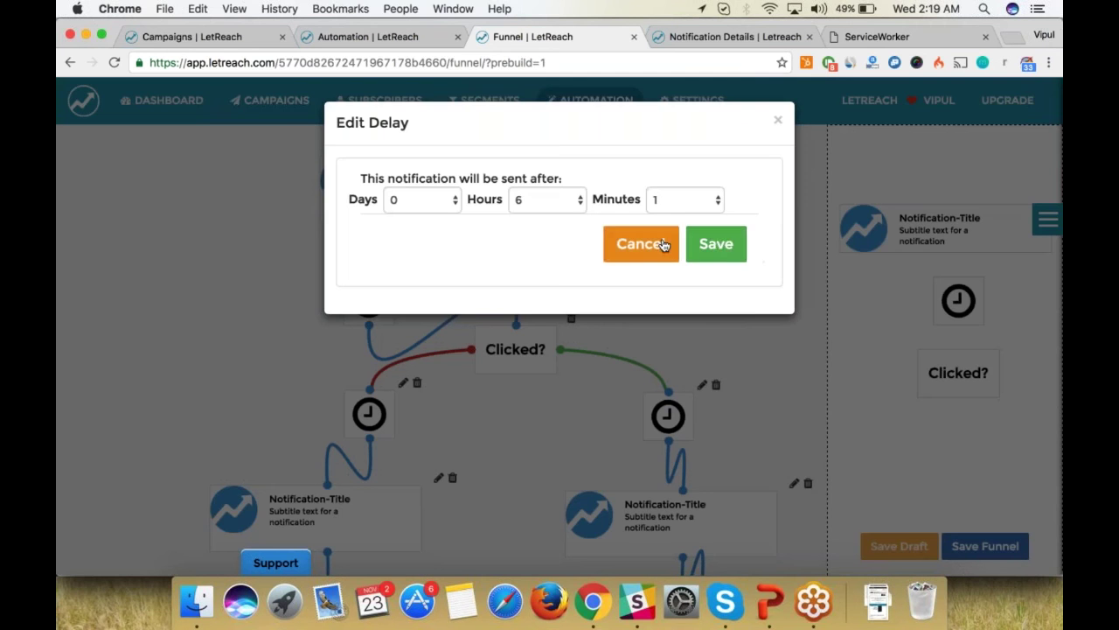
pyautogui.click(637, 242)
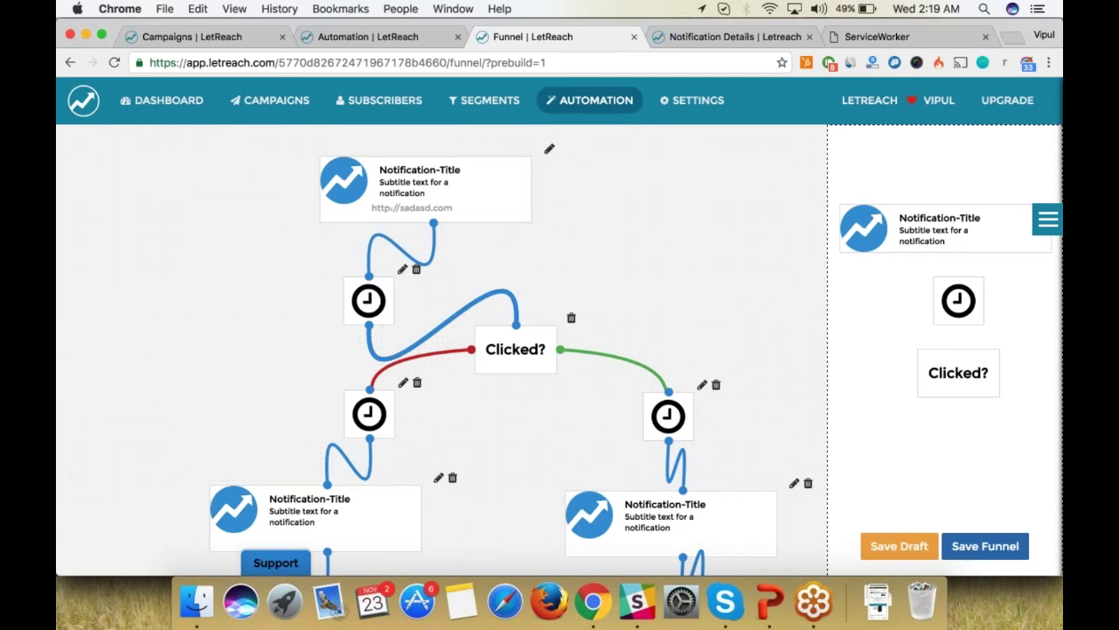
# Examine the lower Clicked? conditions, delays and notifications on both the red and green sides of the funnel.
pyautogui.scroll(-3, 186, 337)
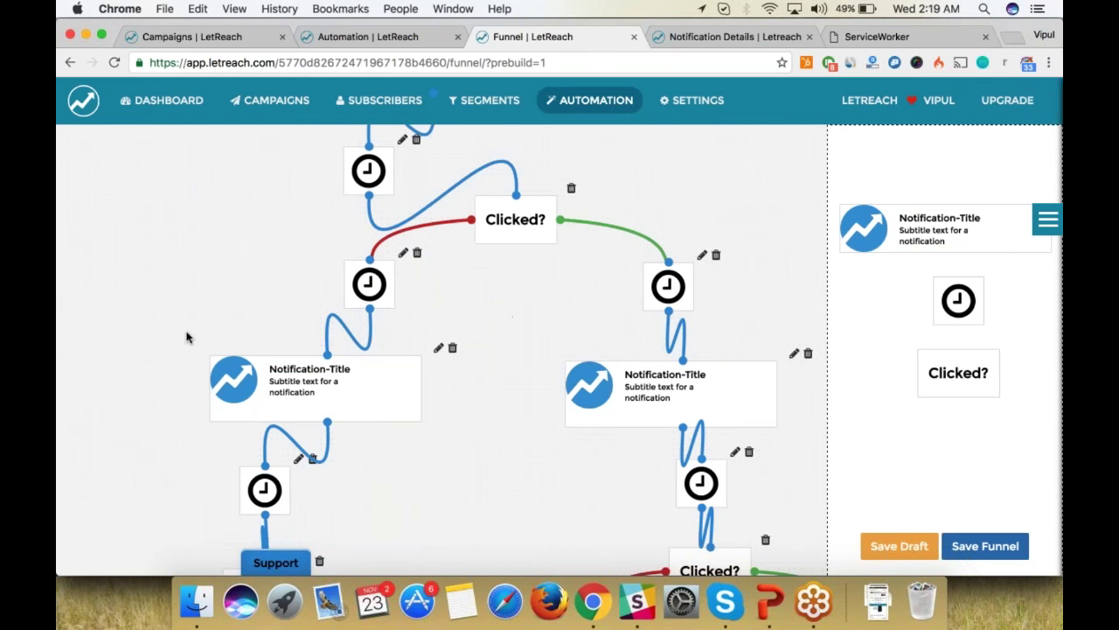
pyautogui.scroll(1, 187, 337)
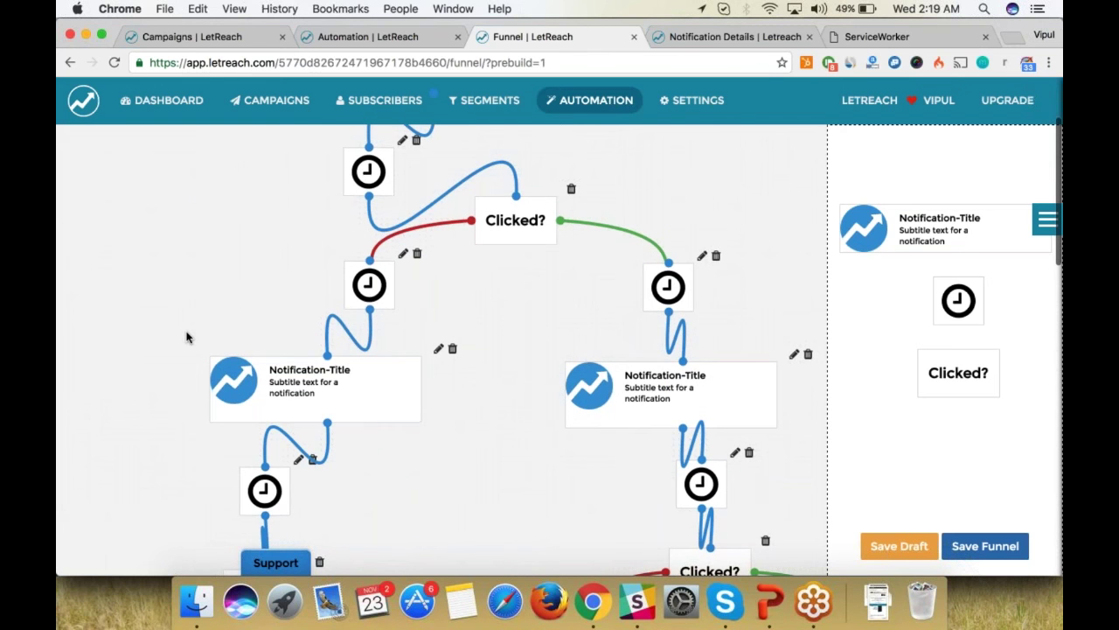
pyautogui.scroll(3, 186, 337)
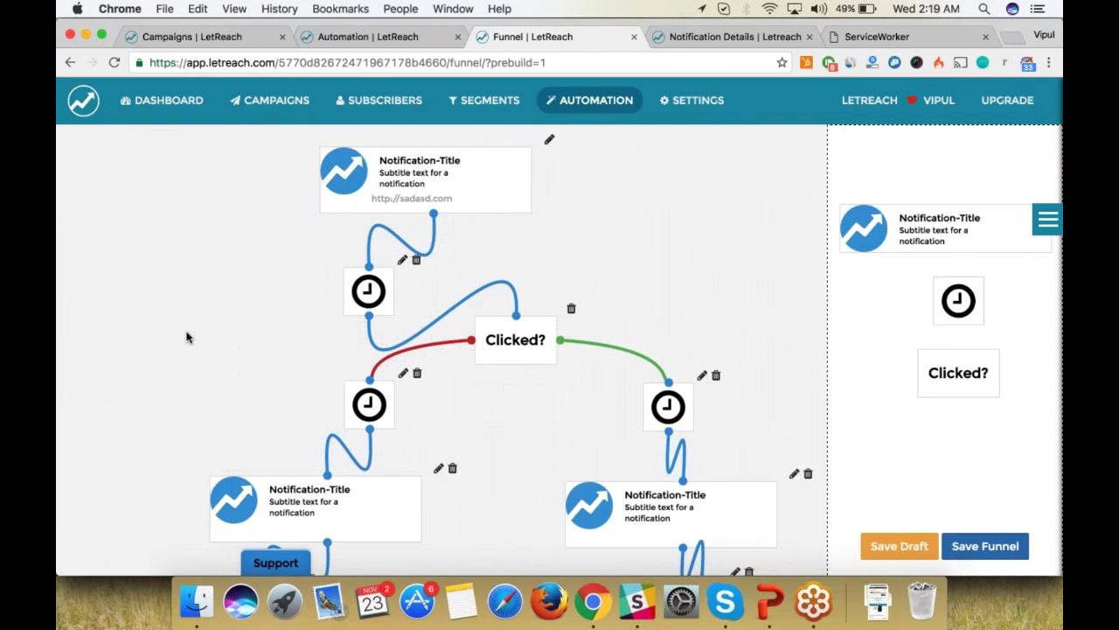
pyautogui.hscroll(10, 186, 337)
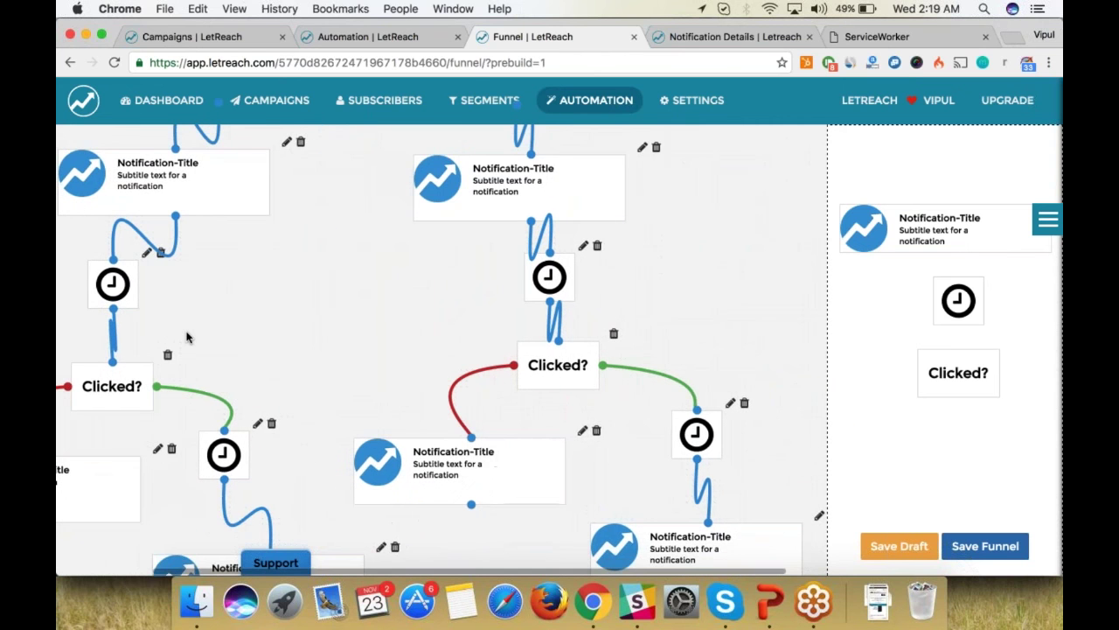
pyautogui.hscroll(-7, 186, 336)
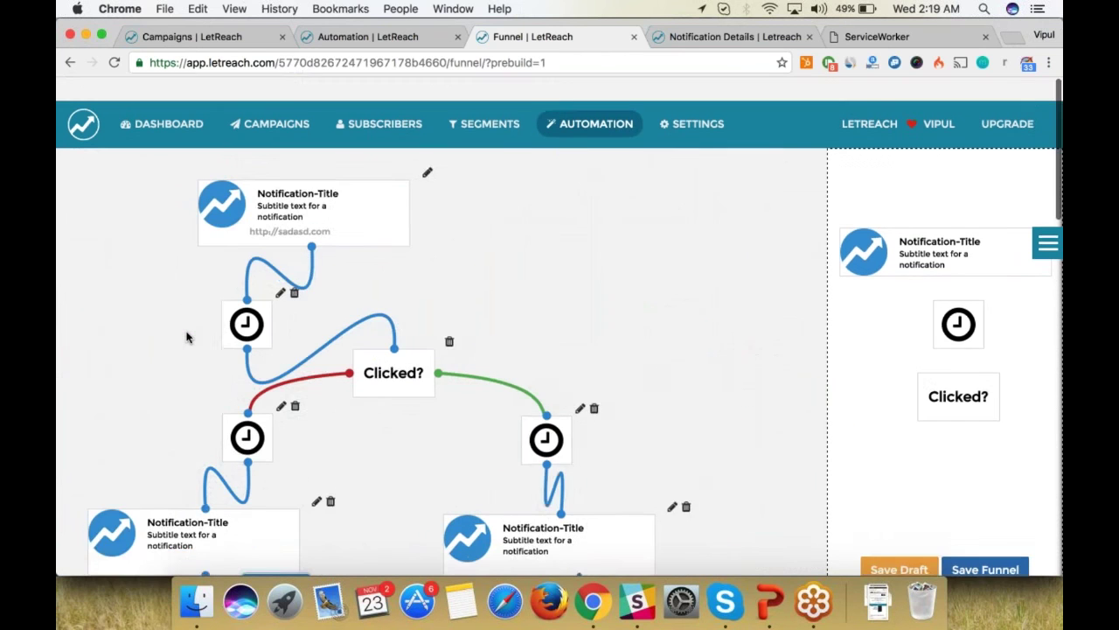
pyautogui.scroll(-5, 186, 337)
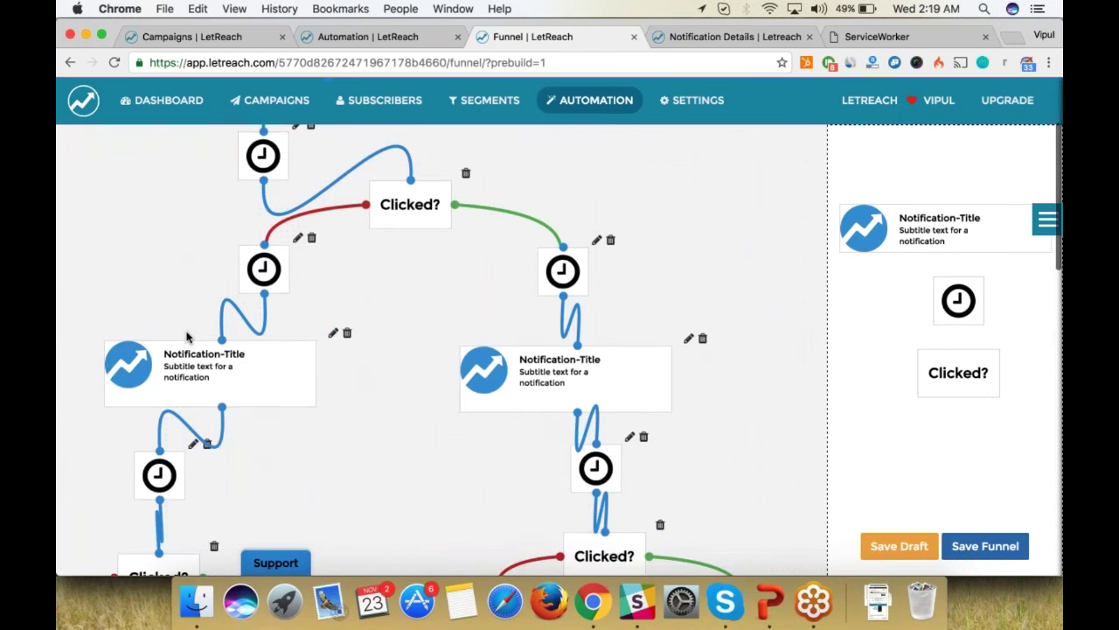
pyautogui.scroll(2, 186, 337)
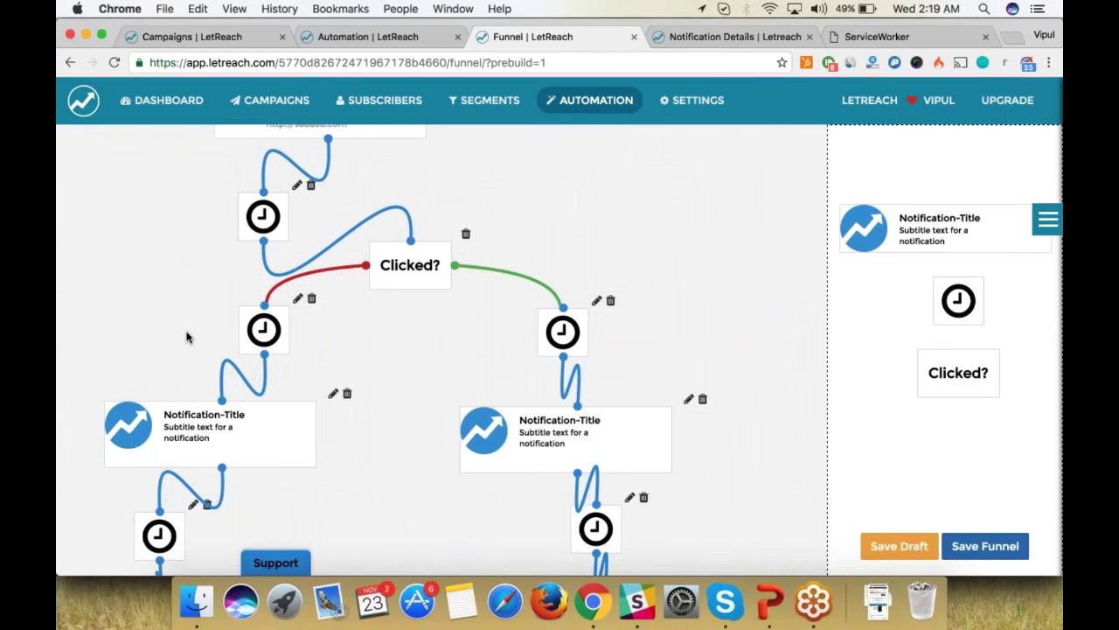
pyautogui.scroll(1, 186, 337)
pyautogui.scroll(4, 243, 245)
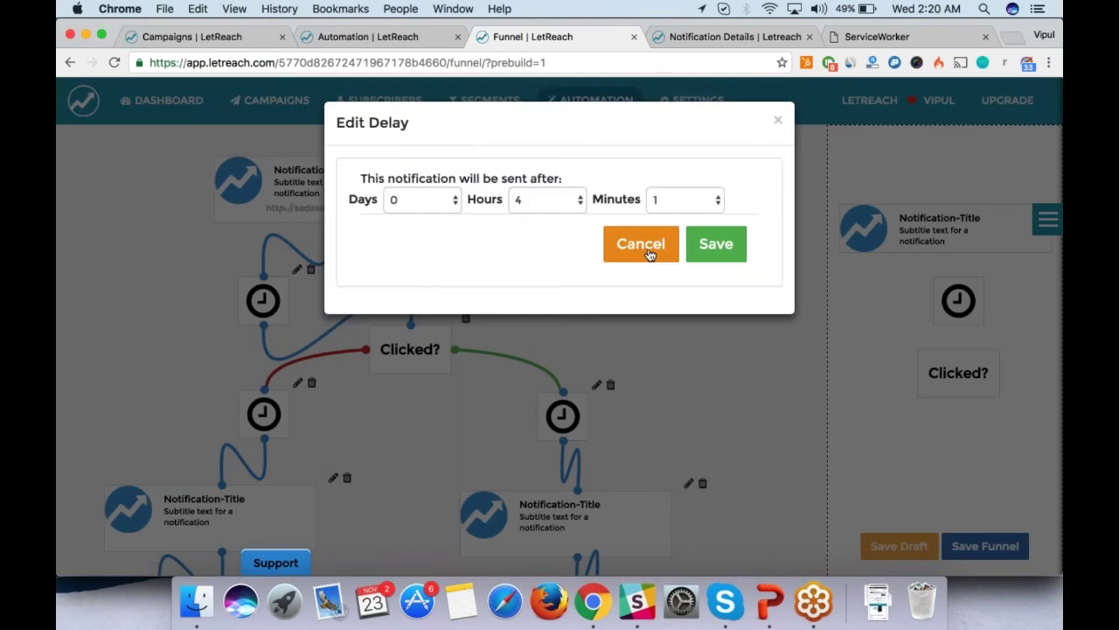
# Check the delay settings of the first Clicked? condition's red branch and of the block after the top notification.
pyautogui.click(697, 254)
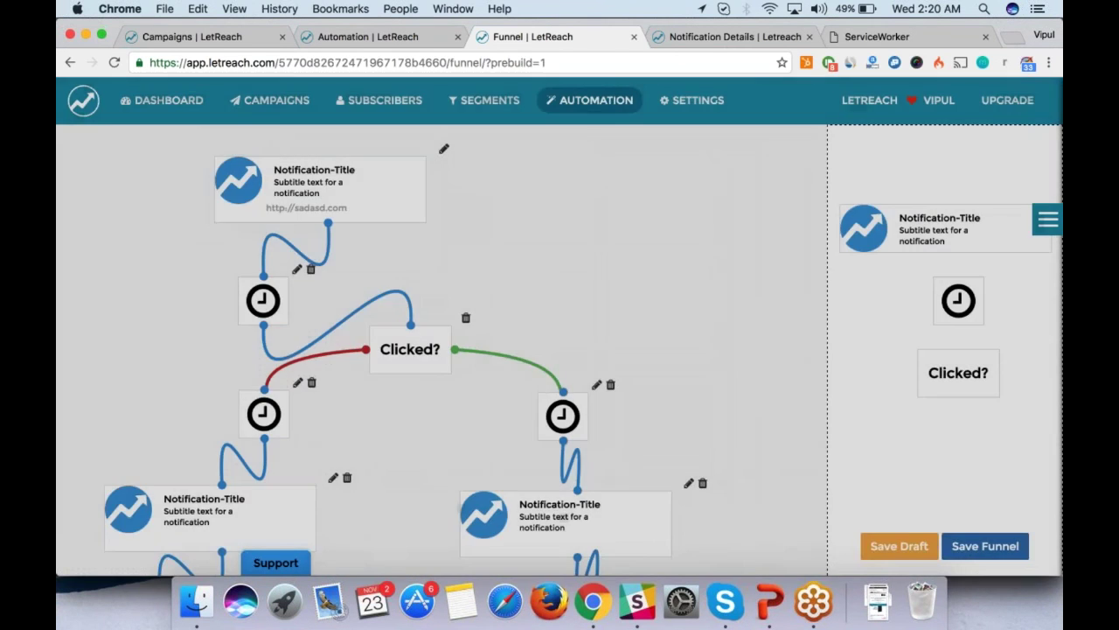
pyautogui.click(263, 301)
pyautogui.click(623, 247)
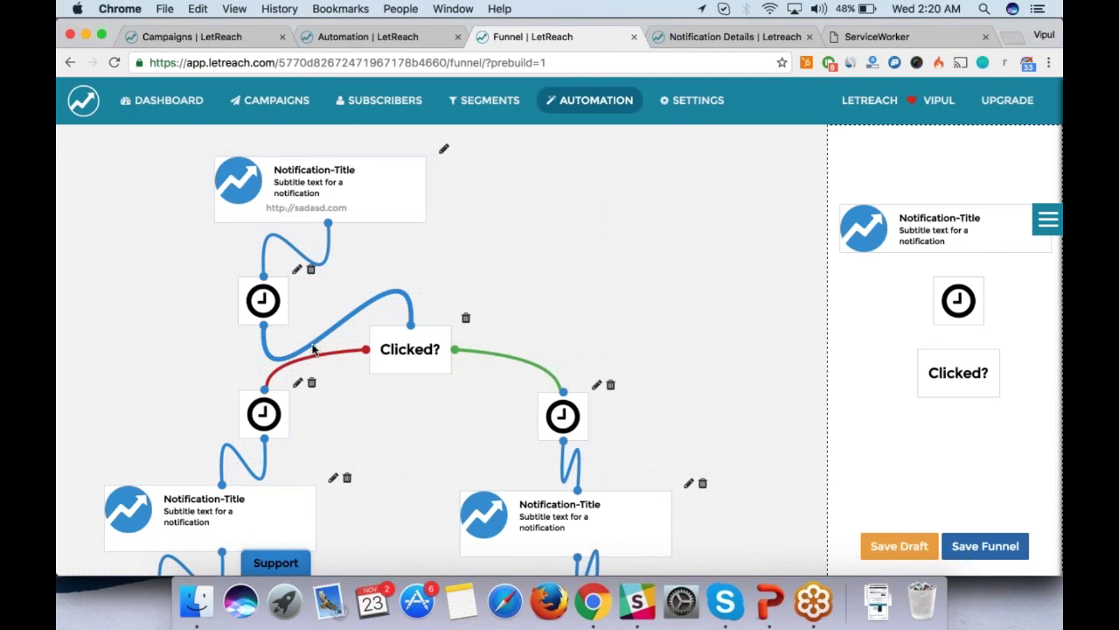
# Review the whole funnel from its first delay down to the last branch notifications and back to the top notification.
pyautogui.scroll(-5, 313, 350)
pyautogui.scroll(-5, 262, 357)
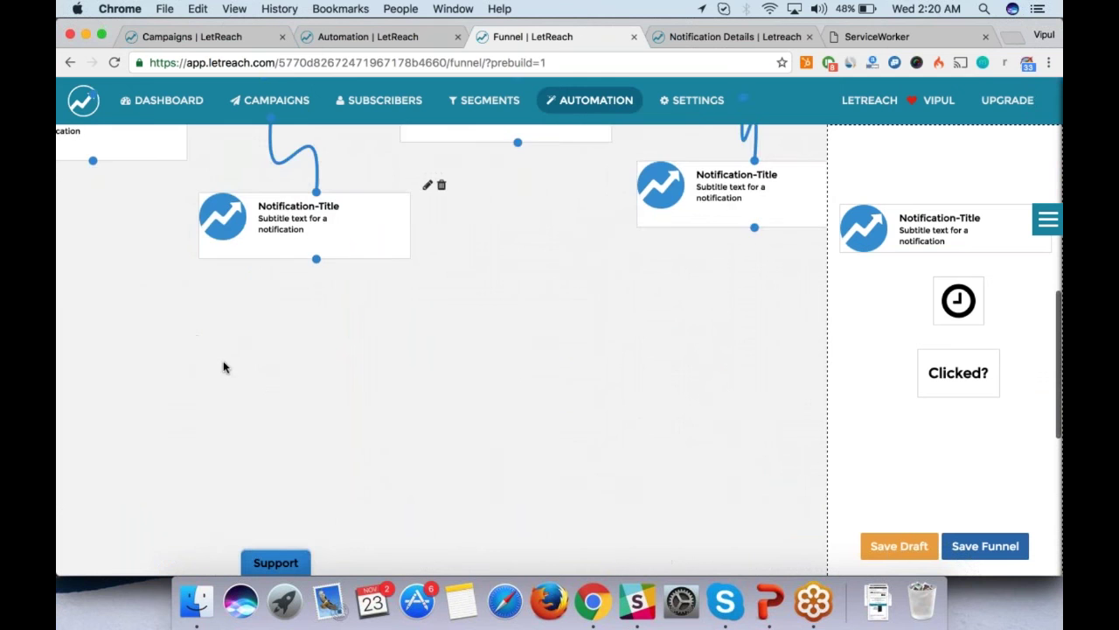
pyautogui.scroll(10, 197, 370)
pyautogui.scroll(-10, 196, 365)
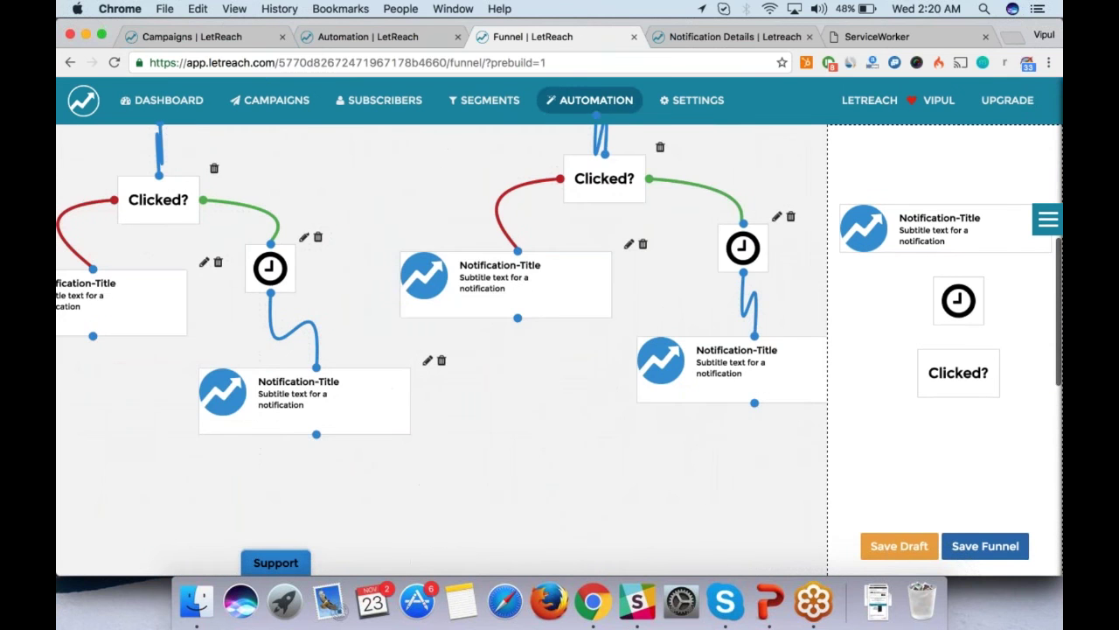
pyautogui.scroll(4, 196, 366)
pyautogui.scroll(4, 196, 366)
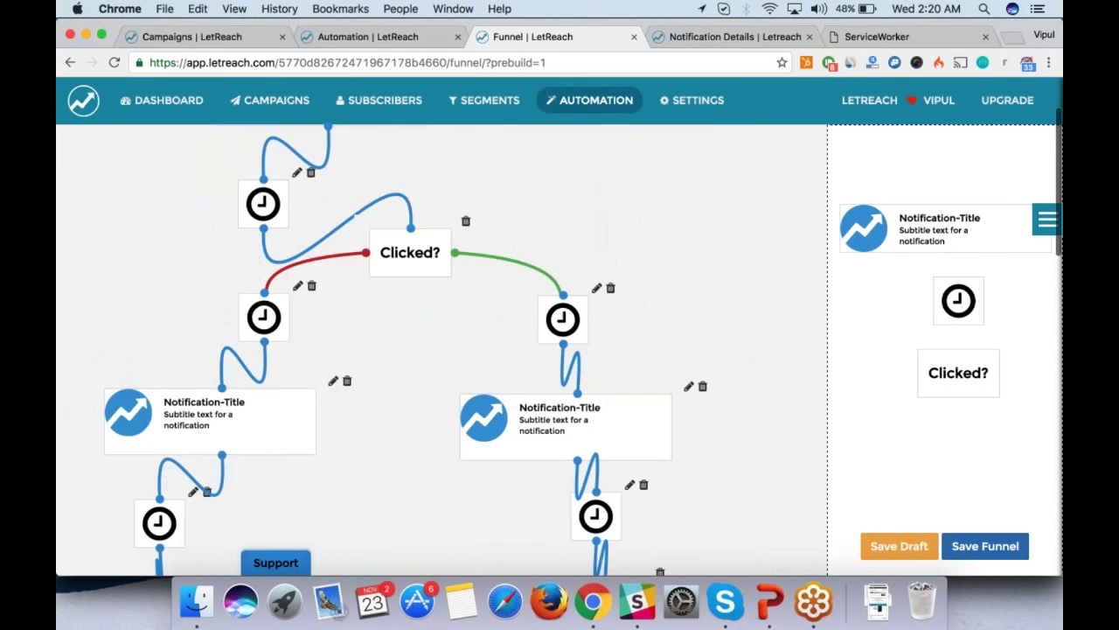
pyautogui.scroll(2, 196, 365)
pyautogui.scroll(-1, 137, 392)
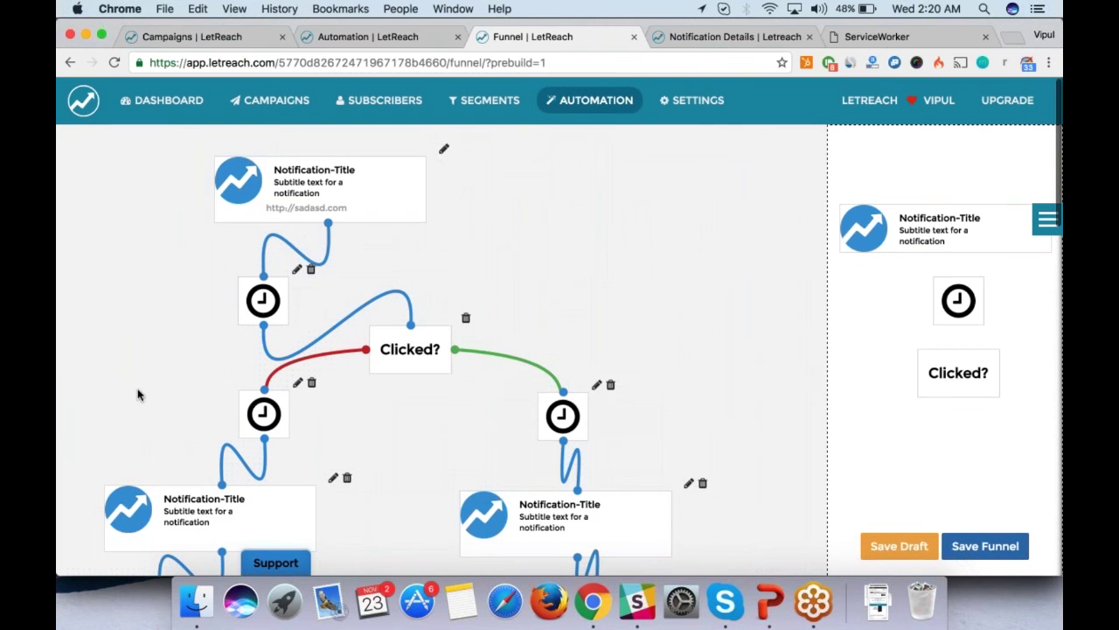
# Set the delay on the red branch of the first Clicked? condition to 0 hours and 1 minute and save it.
pyautogui.click(297, 390)
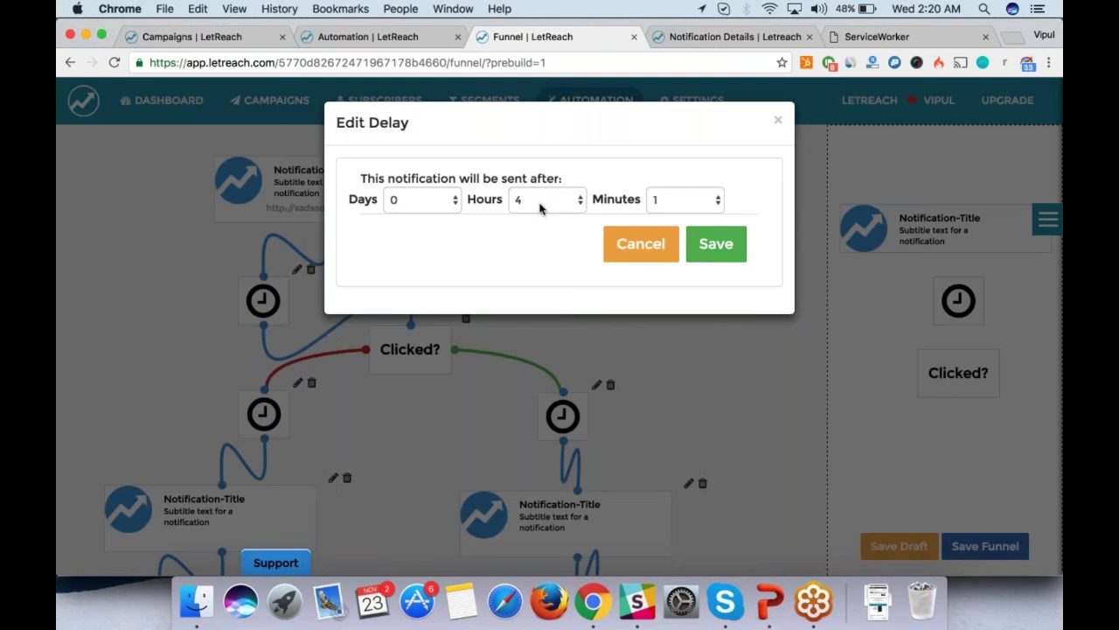
pyautogui.click(533, 200)
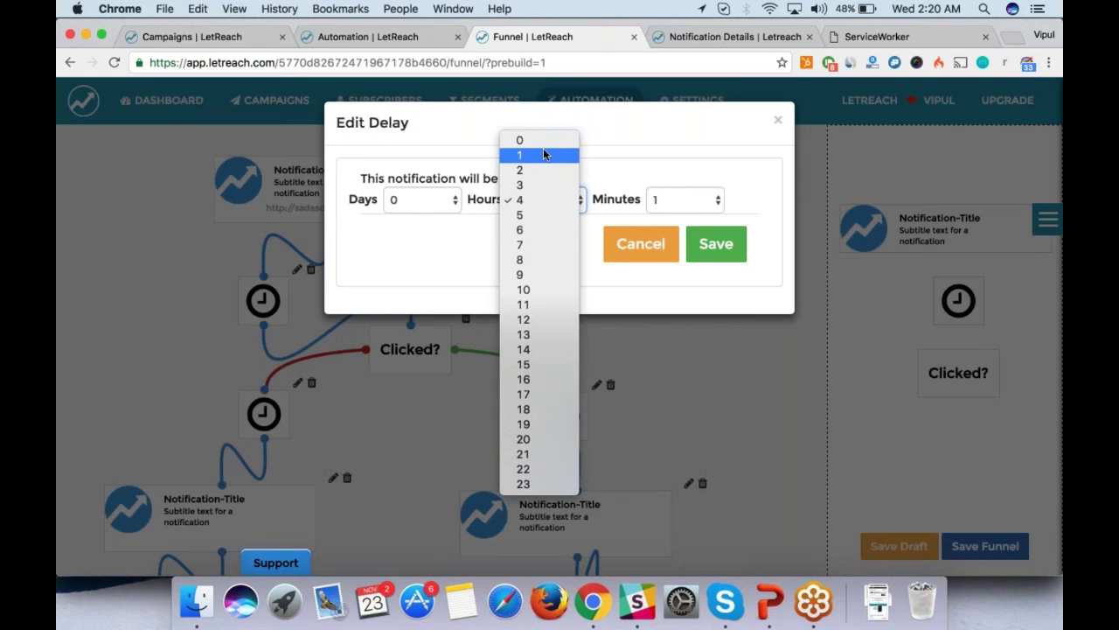
pyautogui.click(535, 141)
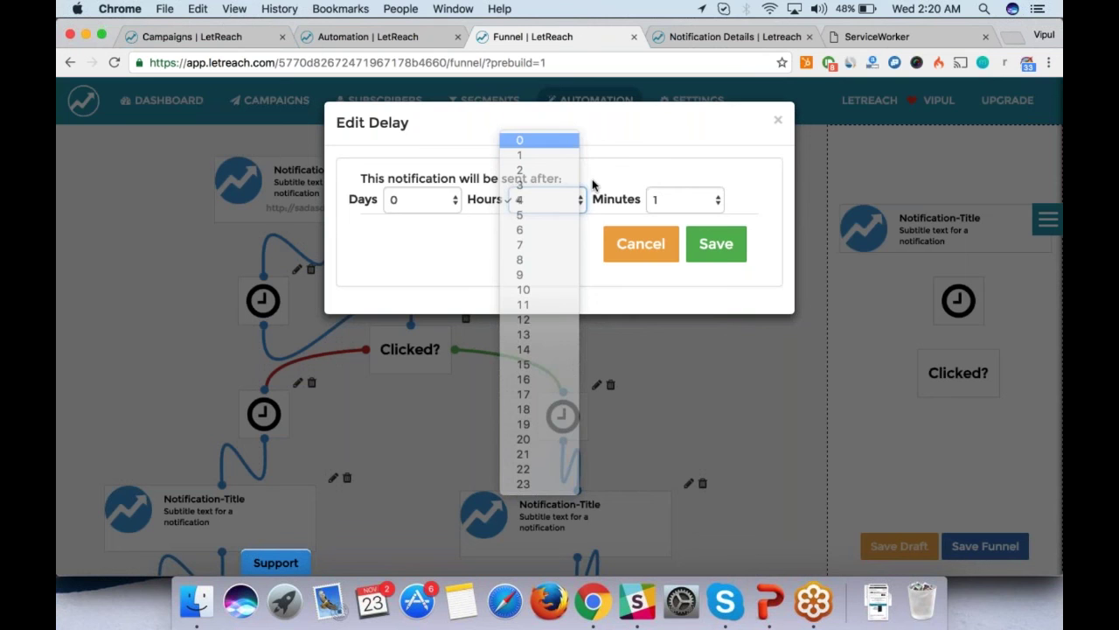
pyautogui.click(667, 201)
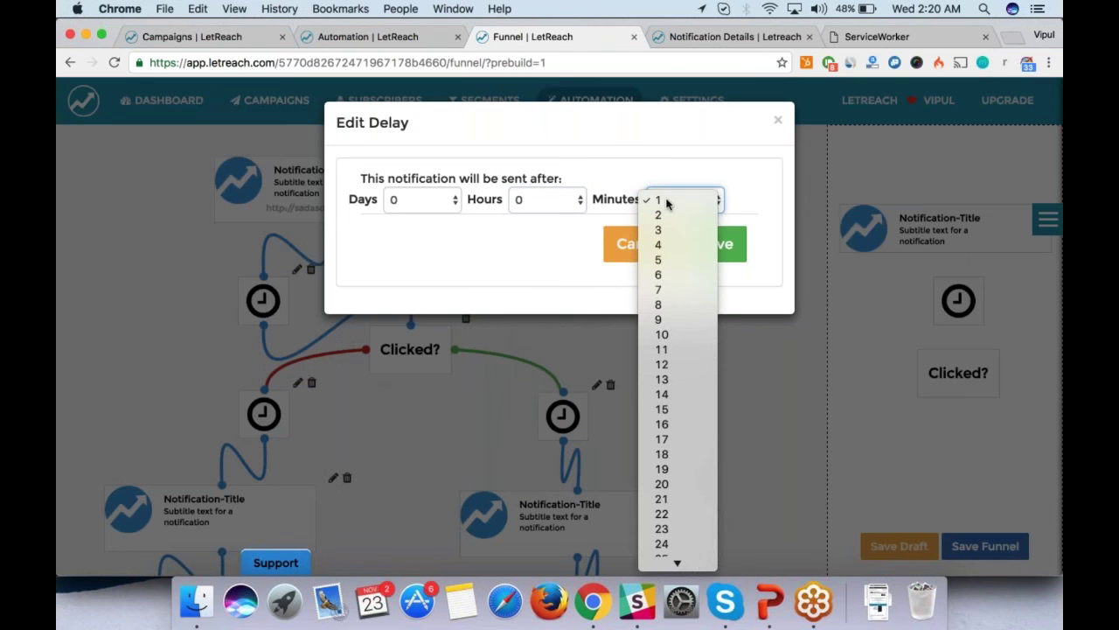
pyautogui.click(666, 202)
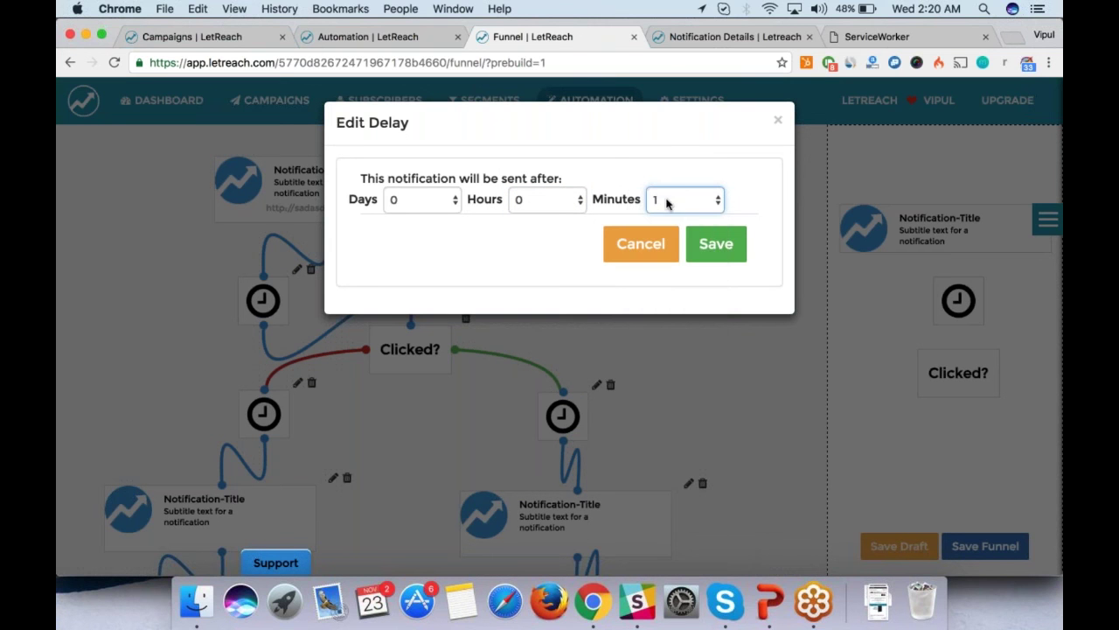
pyautogui.click(705, 241)
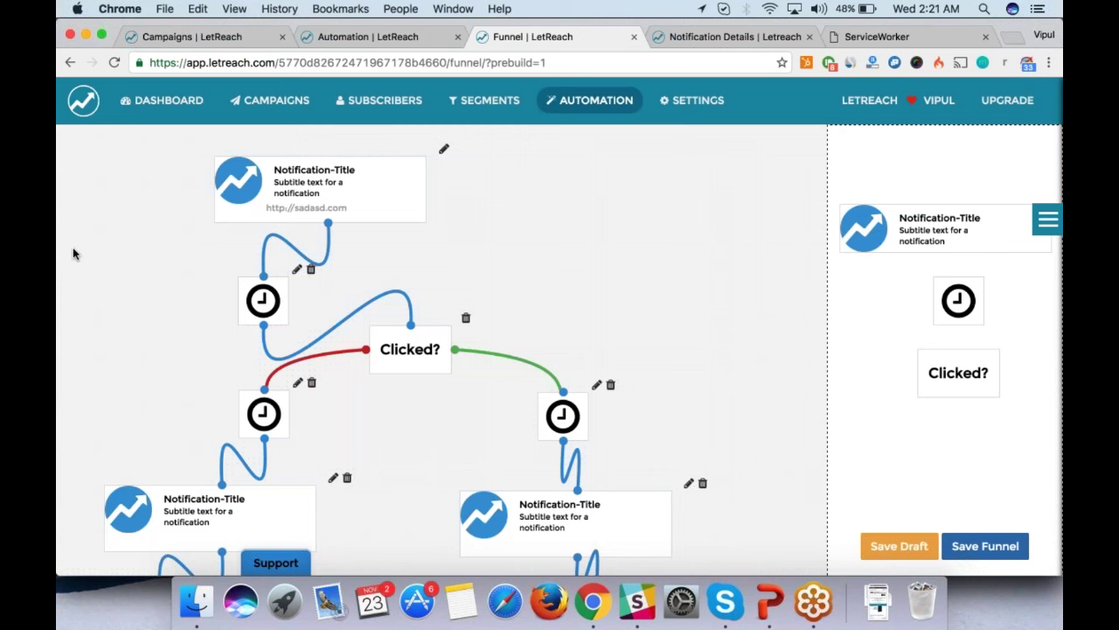
# Open the Automation page in a new browser tab and show its Notification Sequence list.
pyautogui.scroll(-1, 74, 254)
pyautogui.scroll(-5, 73, 254)
pyautogui.scroll(5, 73, 254)
pyautogui.keyDown('super'); pyautogui.click(581, 106); pyautogui.keyUp('super')
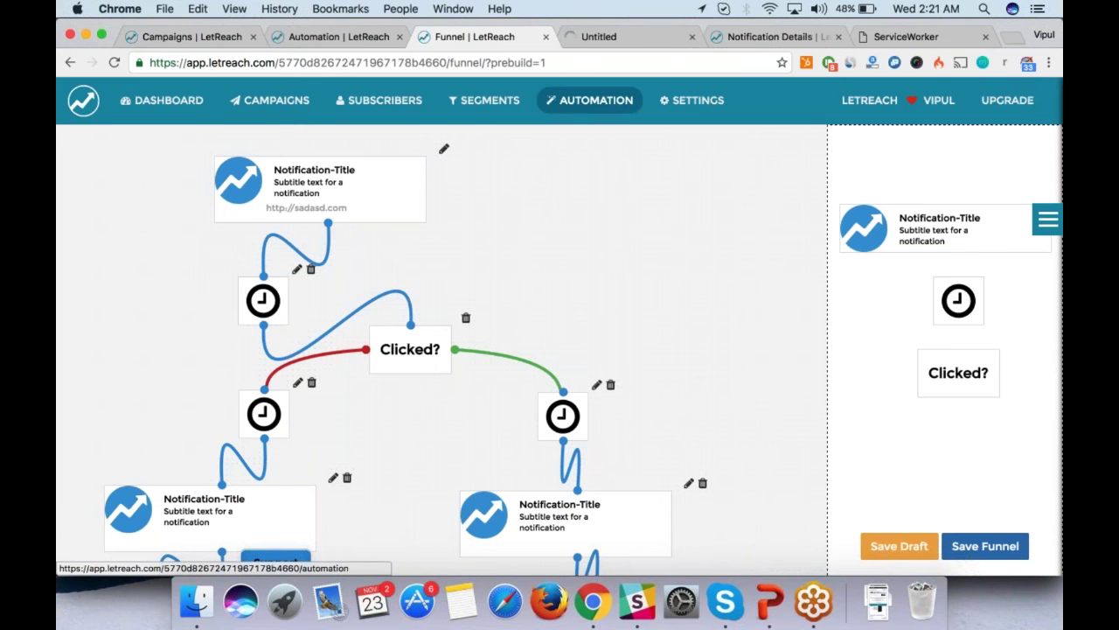
pyautogui.click(607, 38)
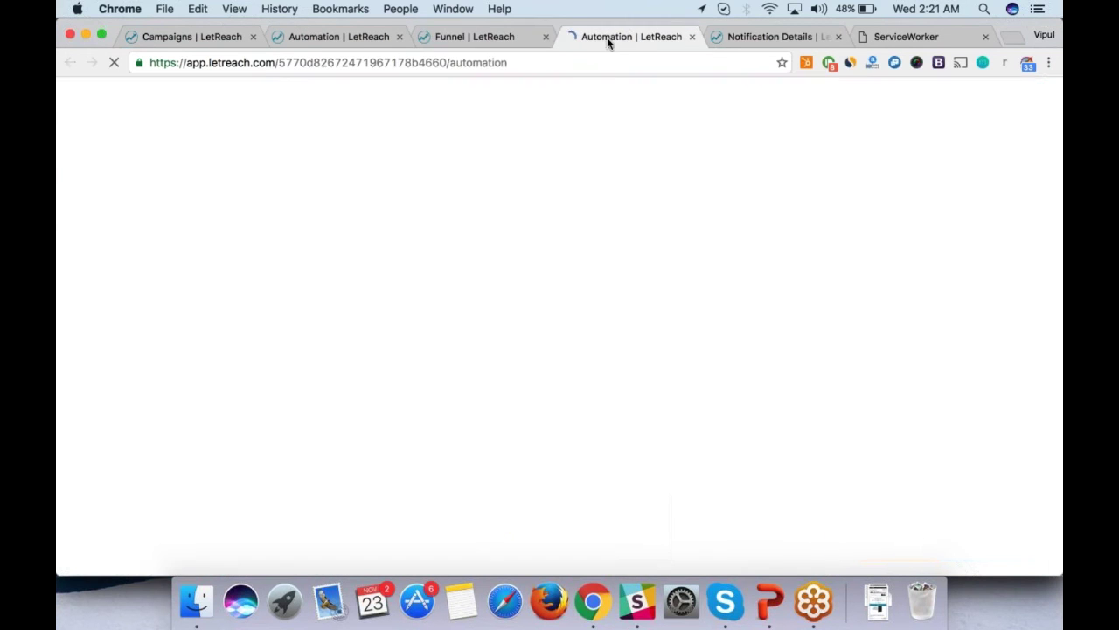
pyautogui.click(267, 216)
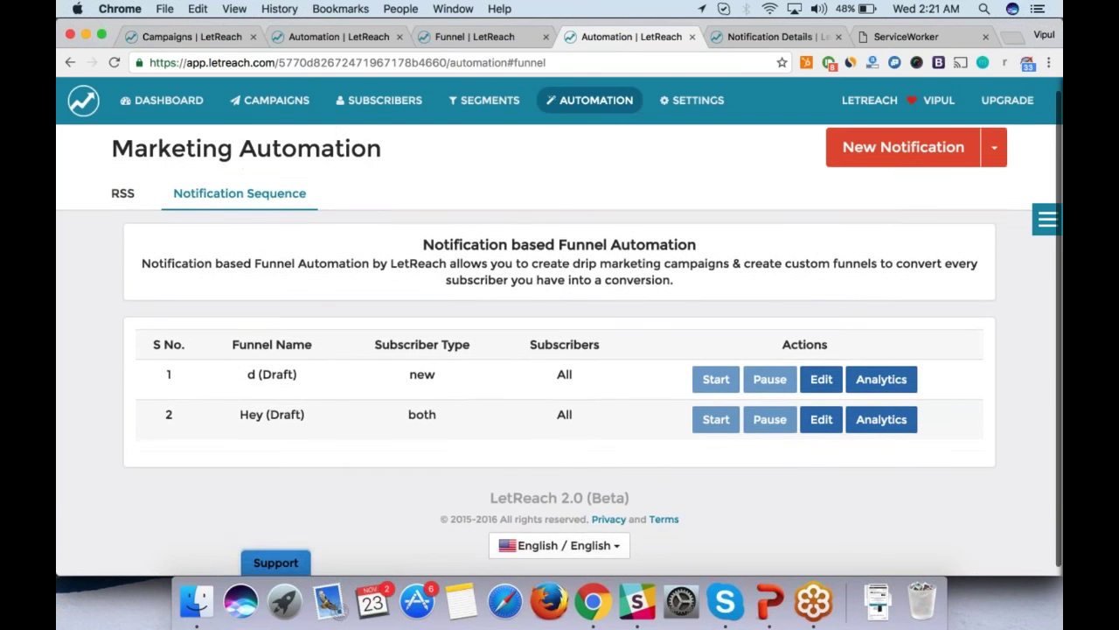
# Open the analytics of the draft funnel "d" and examine each notification's views, clicks, CTR and UTM parameters.
pyautogui.scroll(-1, 560, 349)
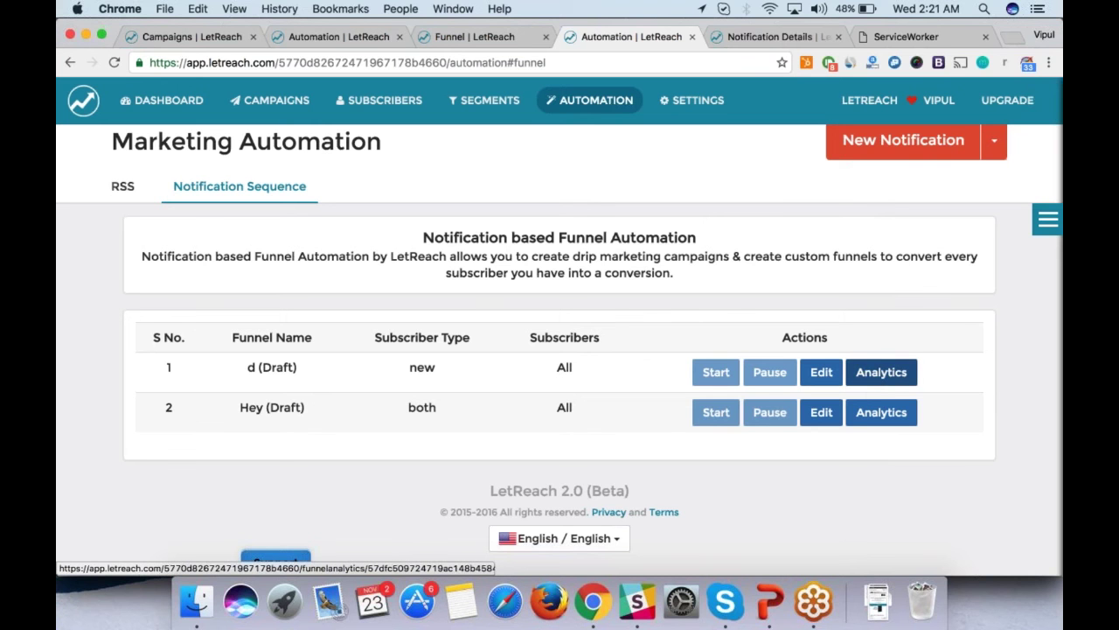
pyautogui.click(881, 373)
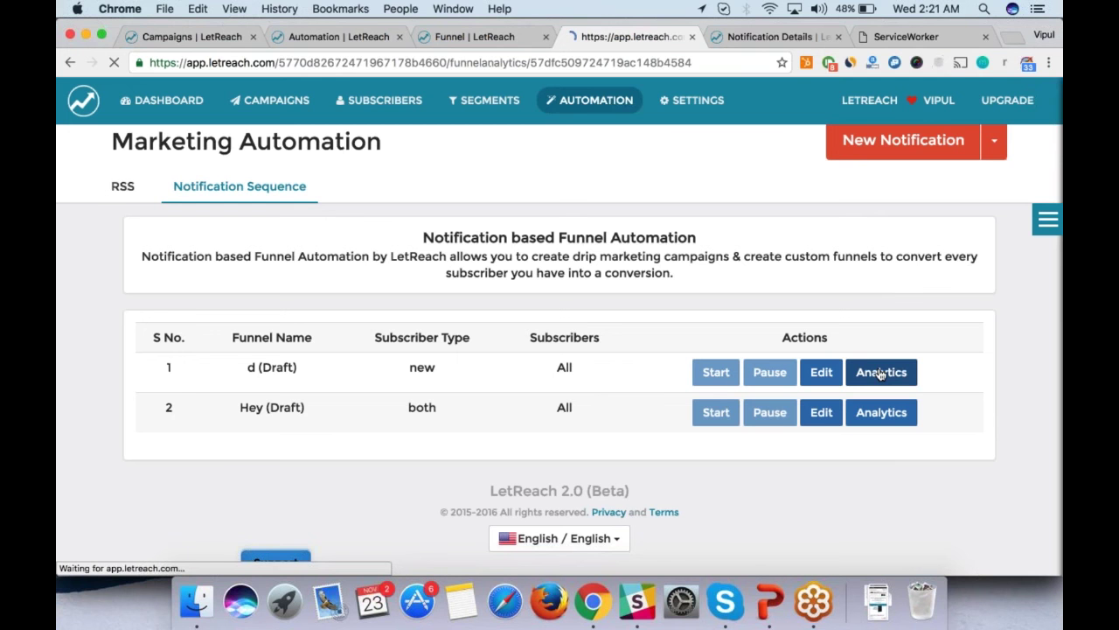
pyautogui.scroll(-3, 765, 382)
pyautogui.scroll(-3, 763, 385)
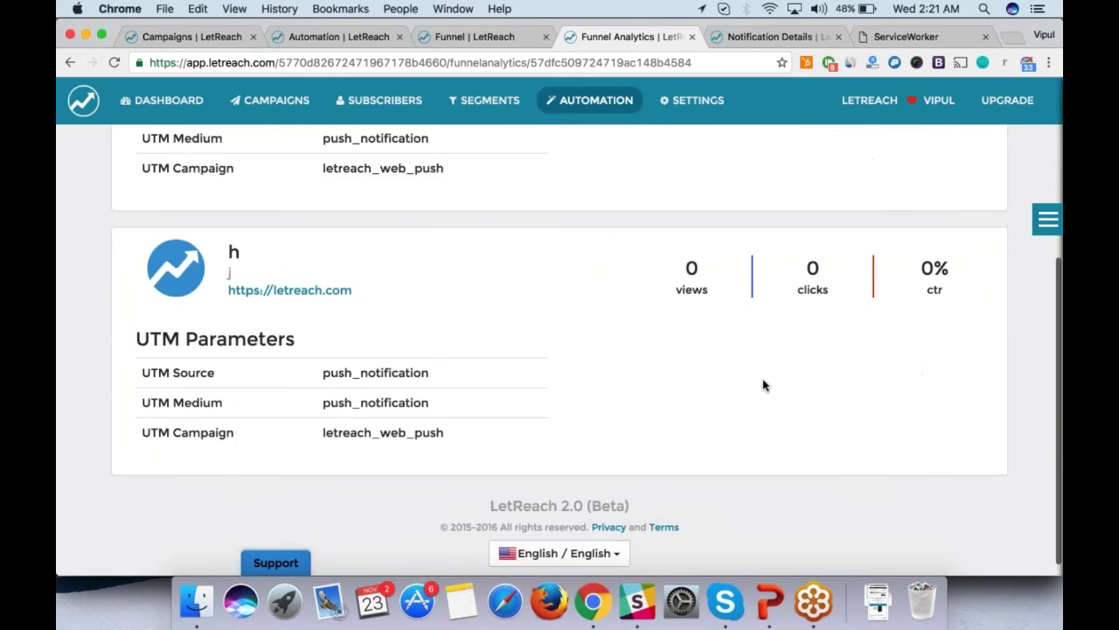
# Review the draft funnel's notification analytics from end to start, and return to the Notification Sequence list.
pyautogui.scroll(5, 762, 382)
pyautogui.scroll(-3, 772, 364)
pyautogui.scroll(-3, 726, 348)
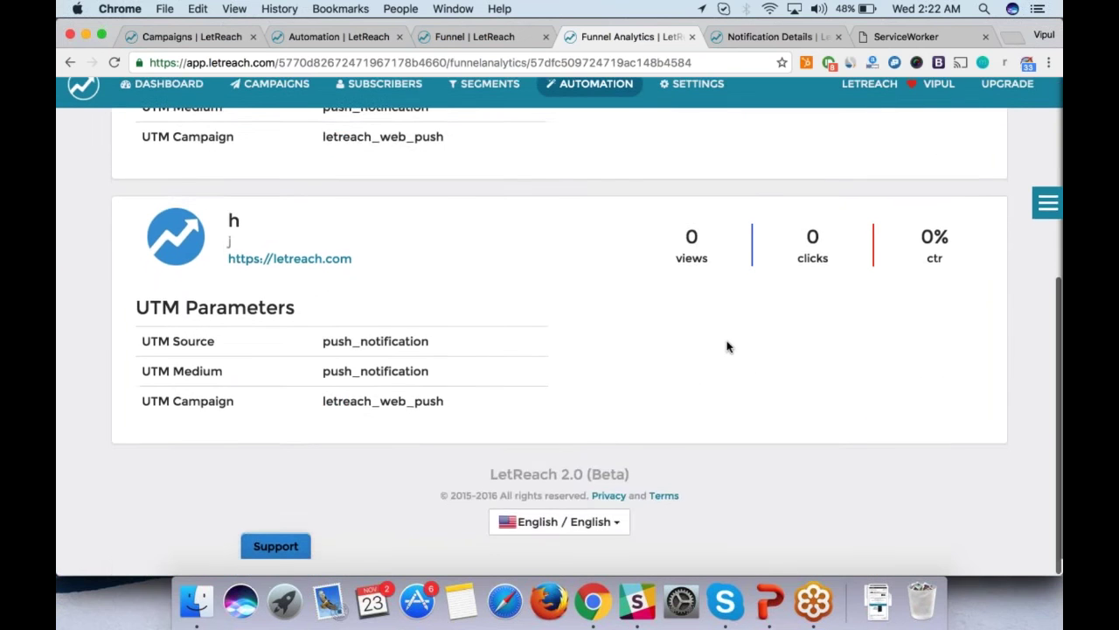
pyautogui.scroll(6, 727, 345)
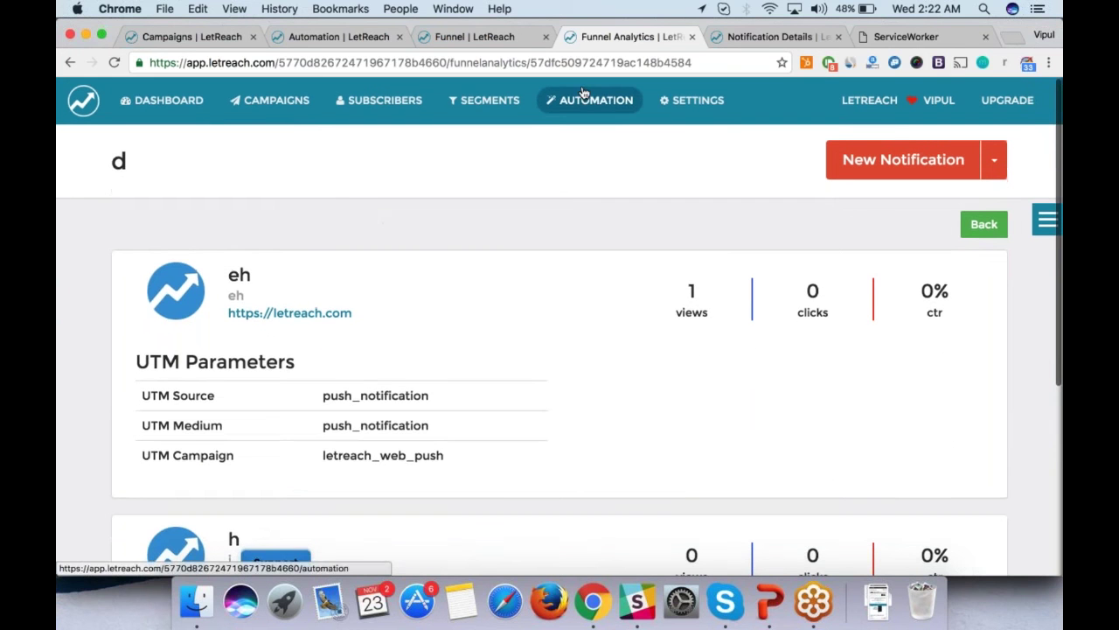
pyautogui.click(590, 104)
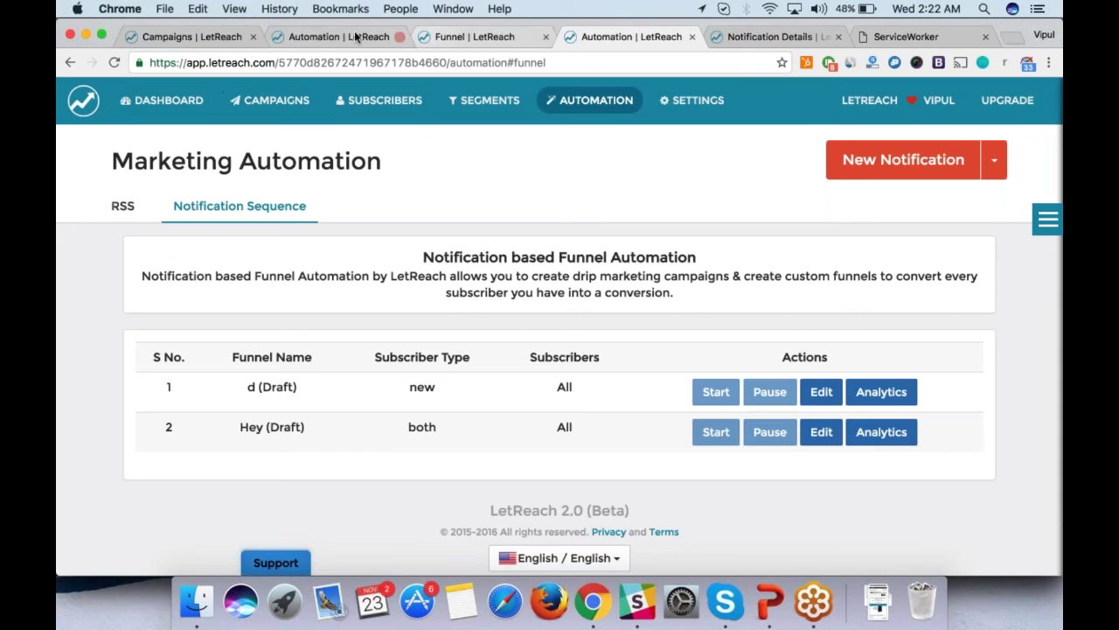
# Show the Subscriber Segments list in the demo account's browser tab, and switch to Skype.
pyautogui.press('super+2')
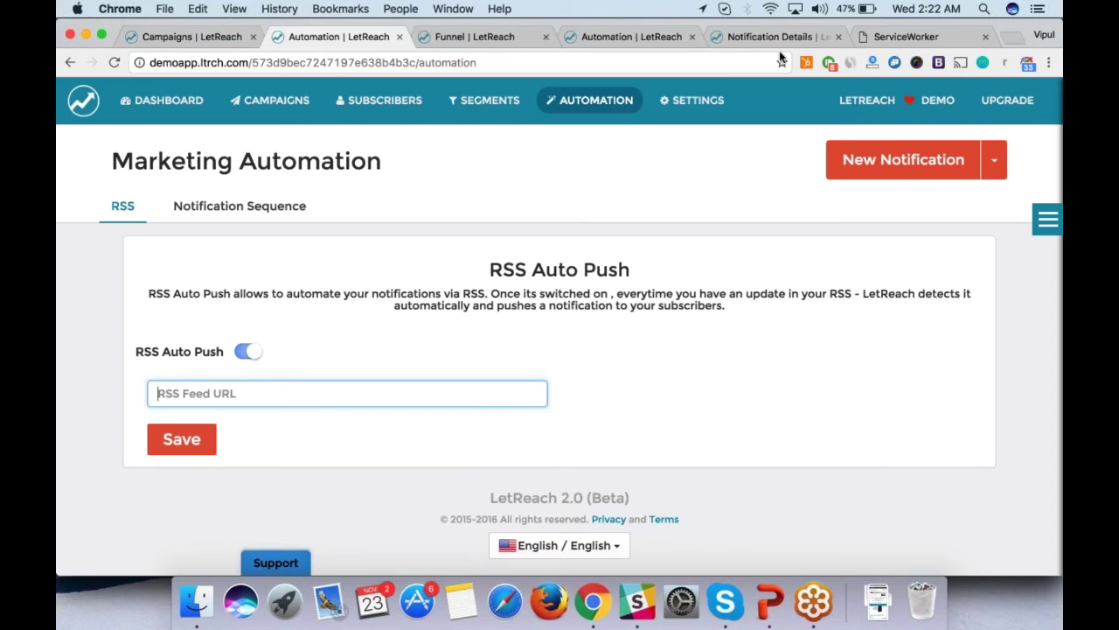
pyautogui.click(485, 99)
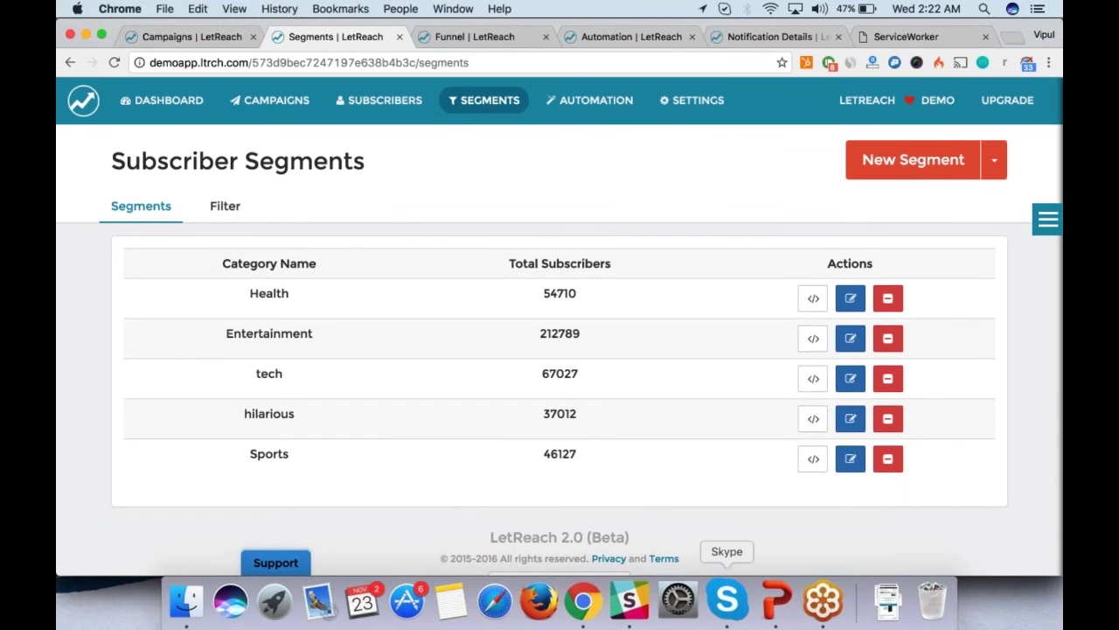
pyautogui.click(731, 591)
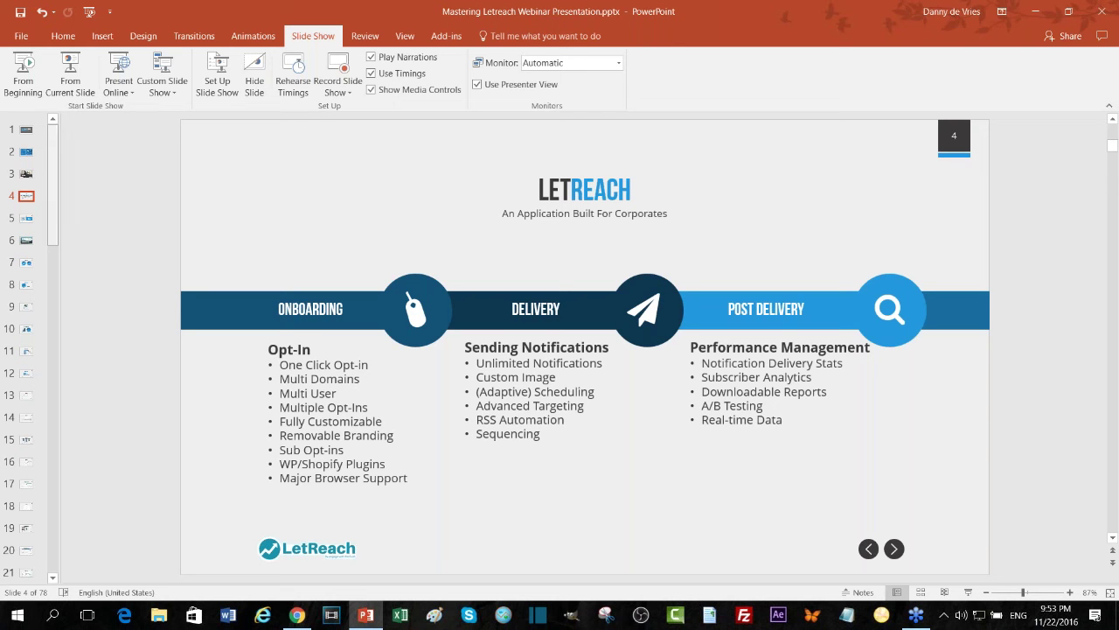
# Go to the Q&A slide, slide 5, of the webinar presentation in PowerPoint.
pyautogui.click(26, 218)
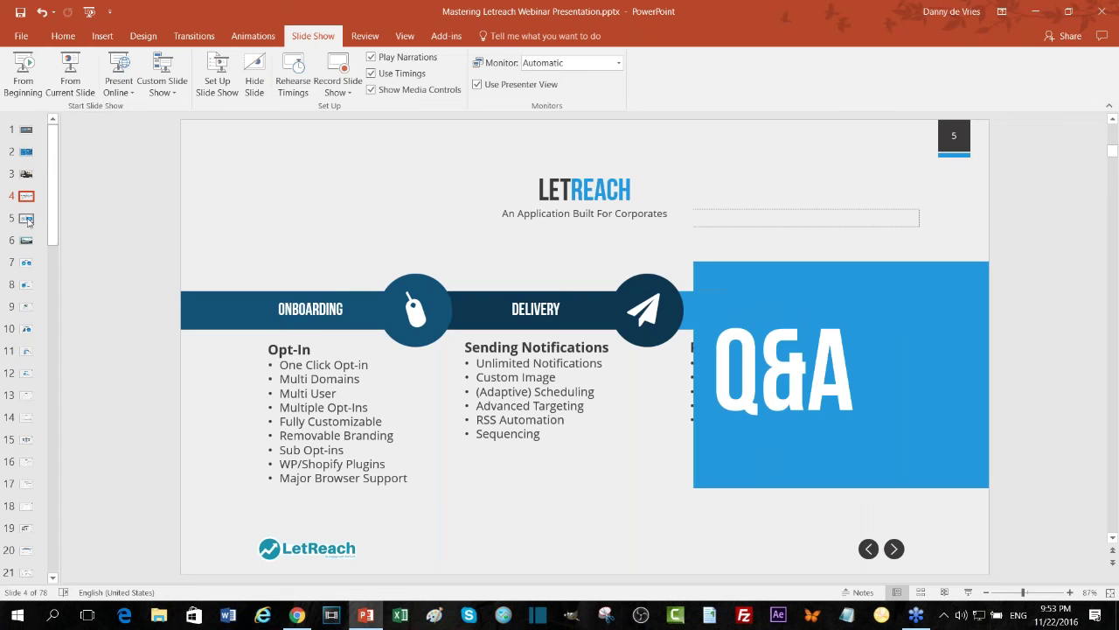